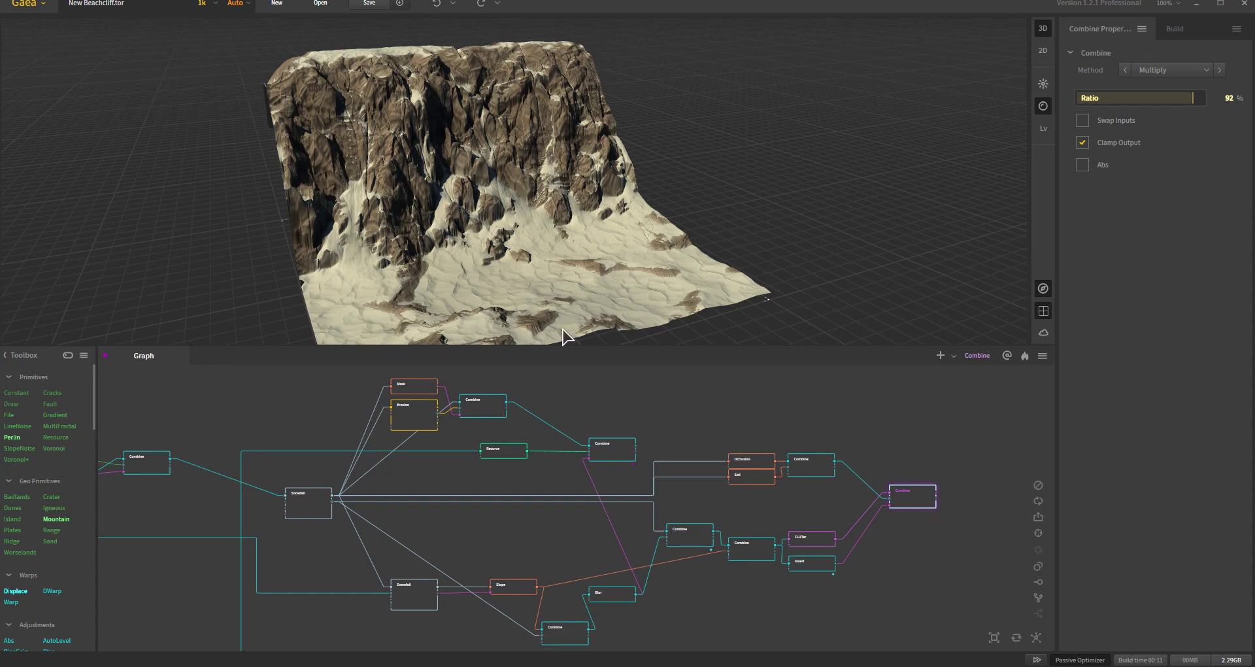
Step: Examine the finished beach cliff terrain from several angles and trace its node graph back to the source nodes
{"action": "left_click_drag", "start_coordinate": [520, 263], "coordinate": [559, 251]}
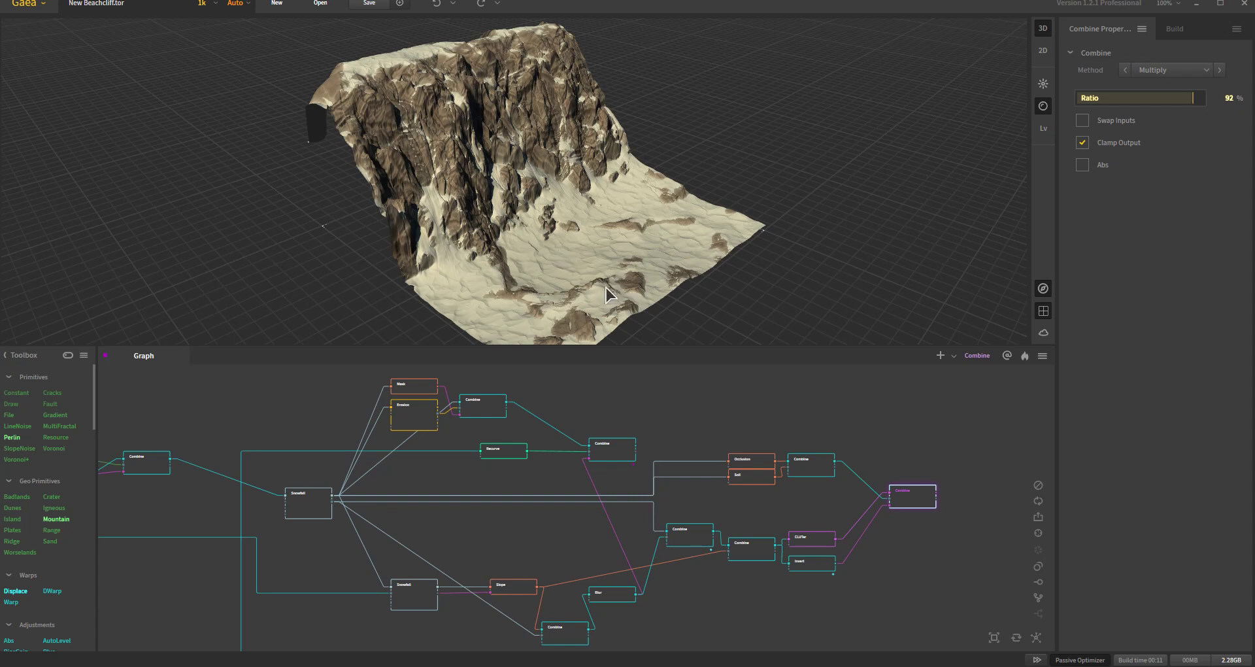
{"action": "mouse_move", "coordinate": [610, 255]}
{"action": "left_mouse_down"}
{"action": "mouse_move", "coordinate": [559, 238]}
{"action": "mouse_move", "coordinate": [608, 265]}
{"action": "left_mouse_up"}
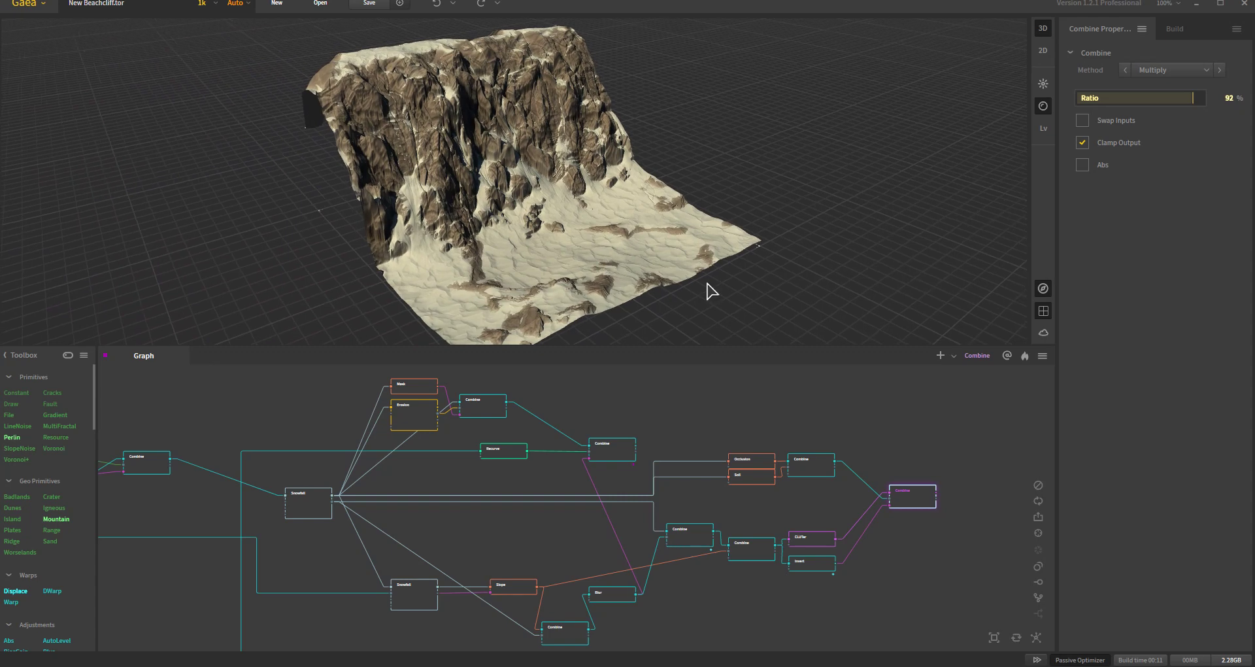
{"action": "right_click_drag", "start_coordinate": [320, 492], "coordinate": [772, 477]}
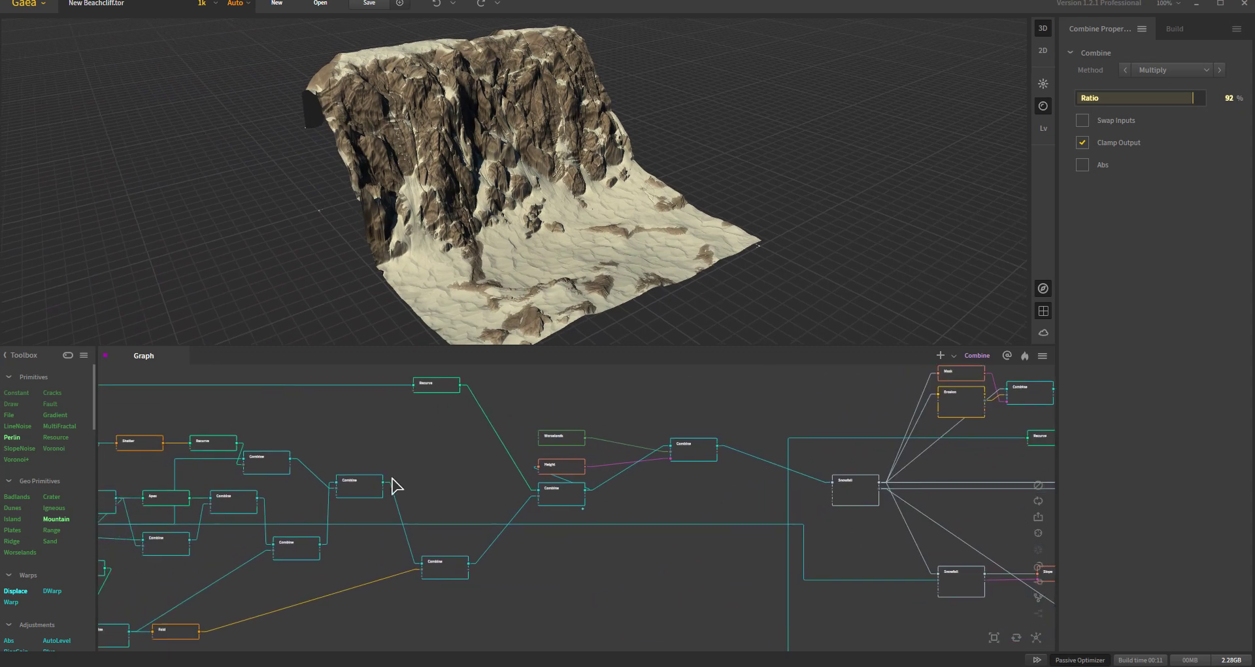
{"action": "right_click_drag", "start_coordinate": [406, 497], "coordinate": [524, 493]}
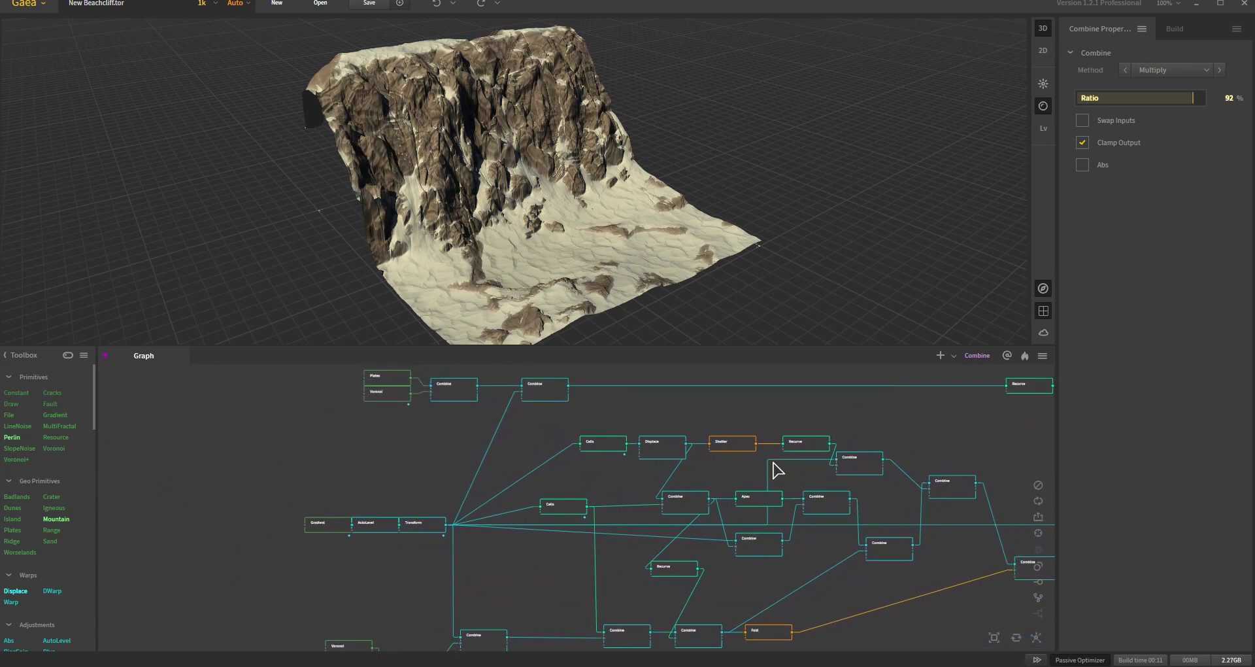
{"action": "mouse_move", "coordinate": [618, 257]}
{"action": "left_mouse_down"}
{"action": "mouse_move", "coordinate": [573, 227]}
{"action": "mouse_move", "coordinate": [609, 252]}
{"action": "left_mouse_up"}
{"action": "left_click_drag", "start_coordinate": [526, 256], "coordinate": [529, 273]}
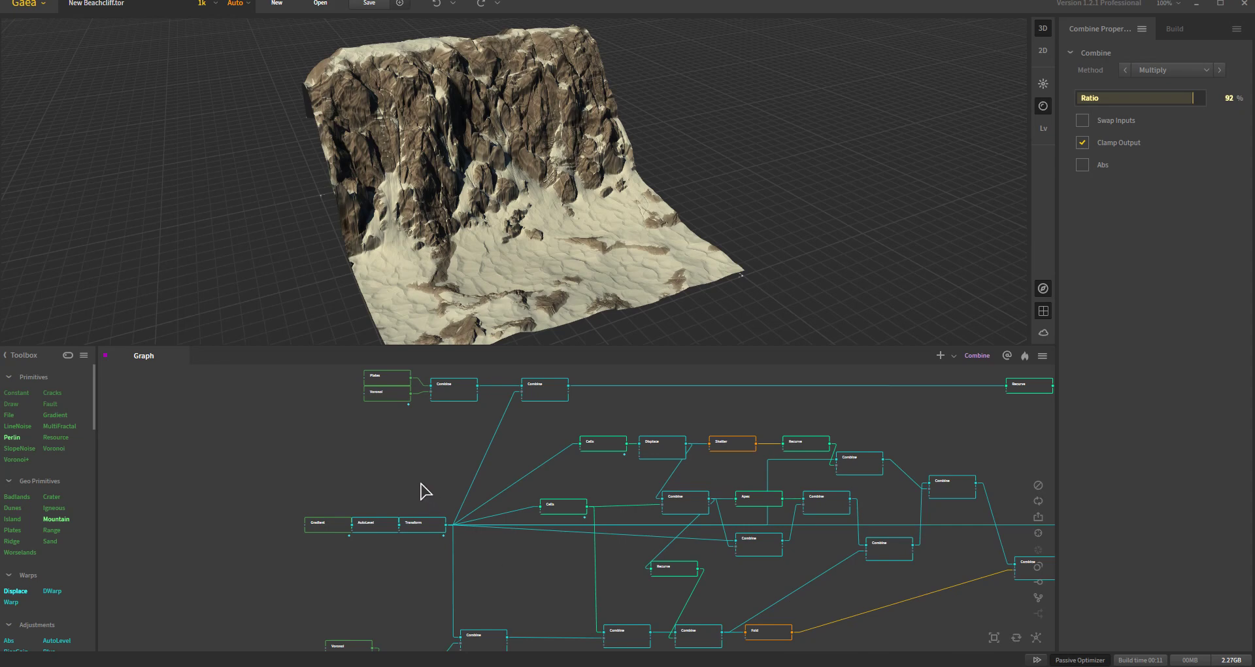
Step: Preview the Gradient node that starts the cliff graph and inspect its slope from the side
{"action": "middle_click_drag", "start_coordinate": [426, 493], "coordinate": [499, 436]}
{"action": "scroll", "coordinate": [446, 489], "scroll_direction": "up", "scroll_amount": 4}
{"action": "middle_click_drag", "start_coordinate": [434, 504], "coordinate": [442, 539]}
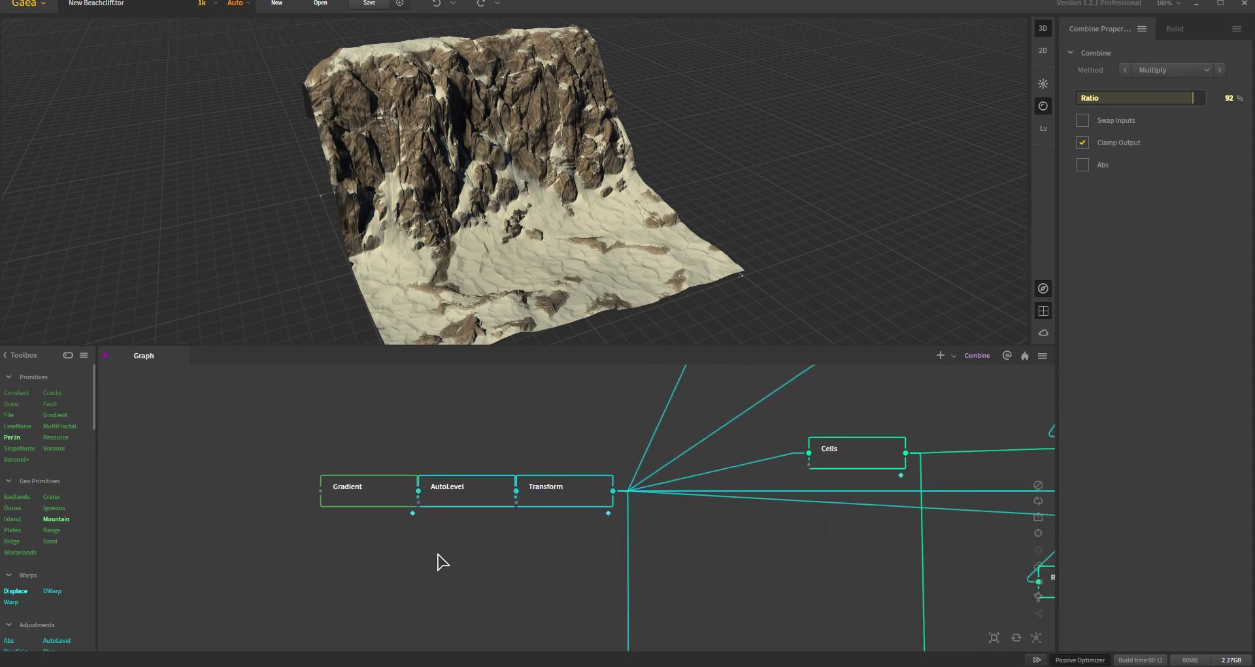
{"action": "left_click", "coordinate": [358, 510]}
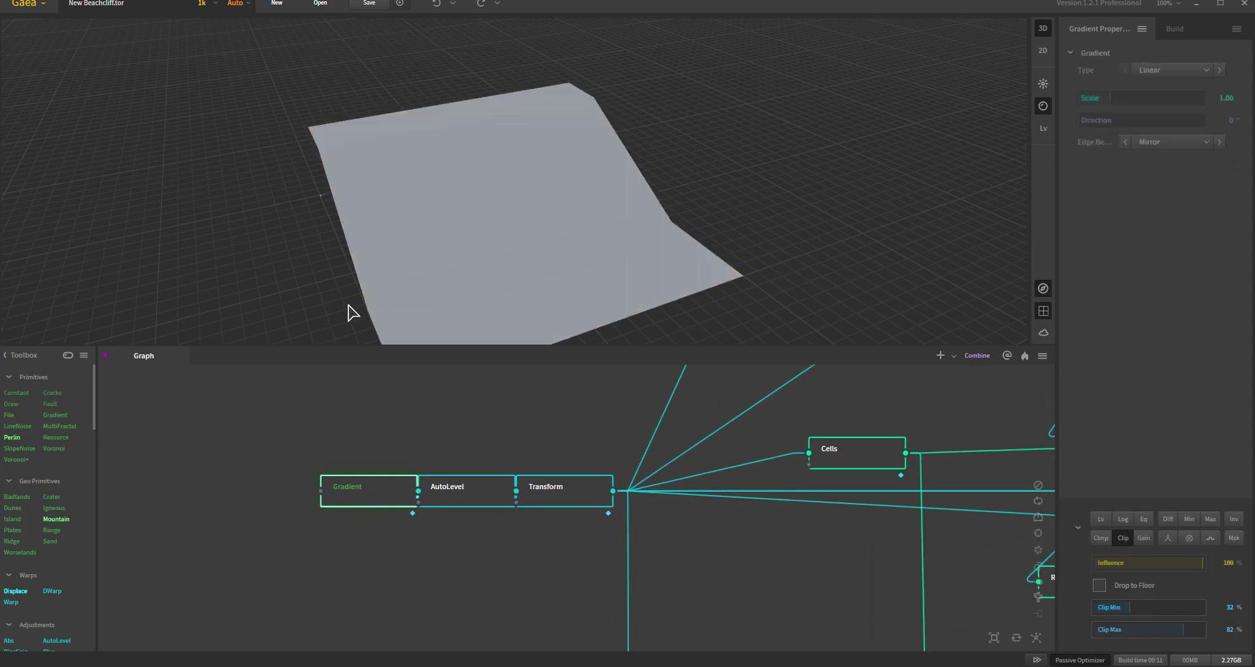
{"action": "left_click_drag", "start_coordinate": [353, 314], "coordinate": [412, 245]}
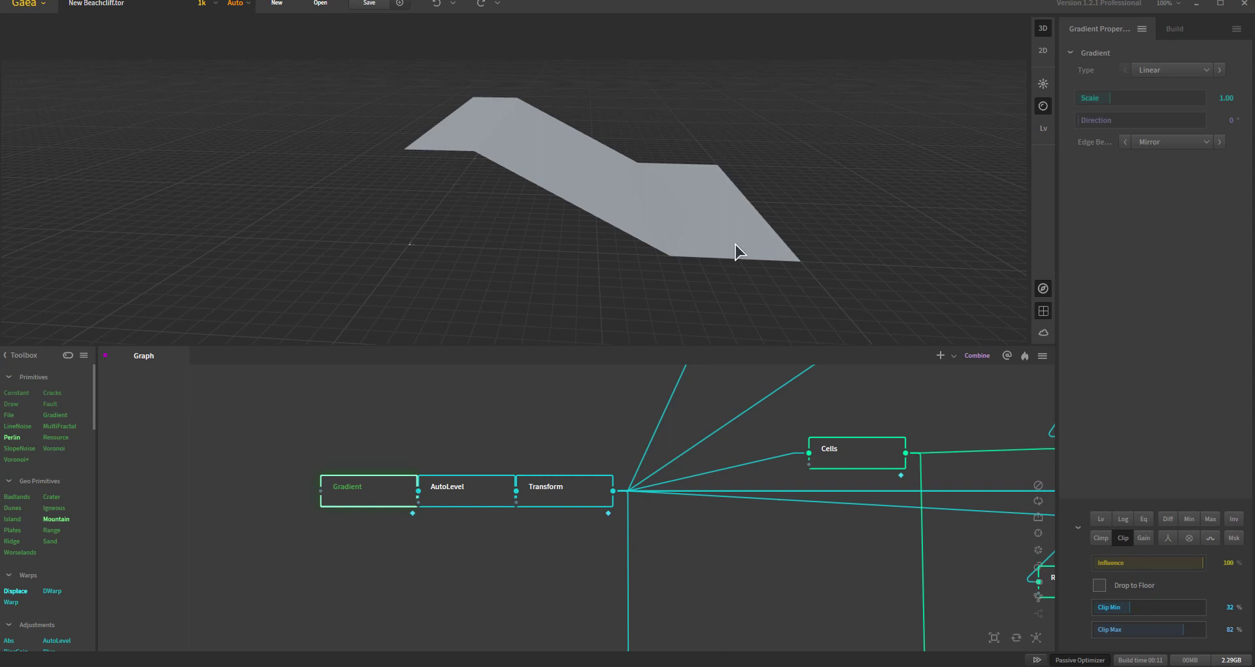
Step: Preview the AutoLevel and Transform nodes after the Gradient and inspect the base cliff shape each one produces
{"action": "left_click", "coordinate": [481, 498]}
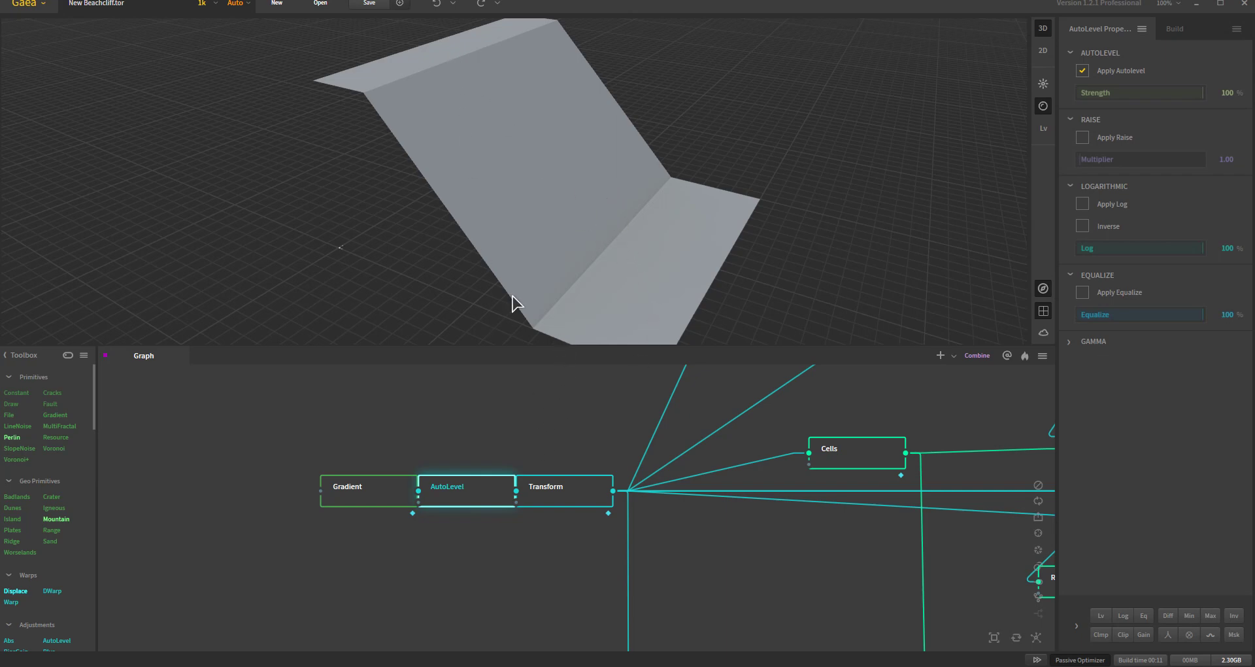
{"action": "left_click_drag", "start_coordinate": [539, 199], "coordinate": [583, 296]}
{"action": "scroll", "coordinate": [582, 197], "scroll_direction": "down", "scroll_amount": 3}
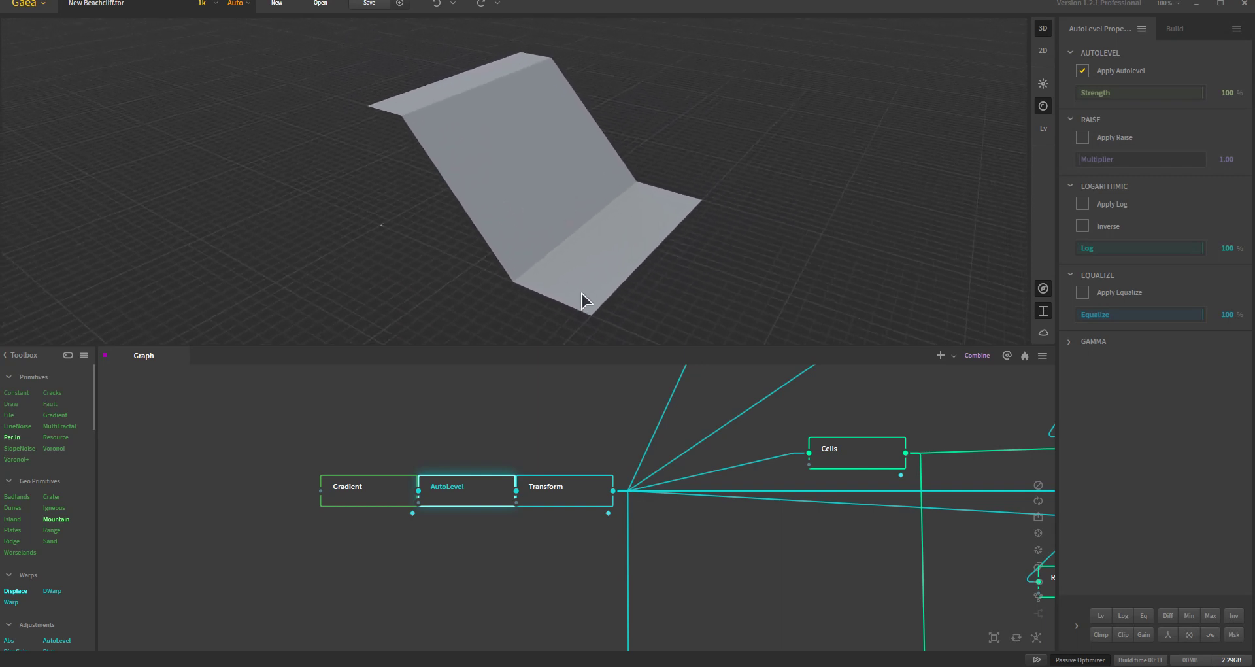
{"action": "left_click", "coordinate": [570, 498]}
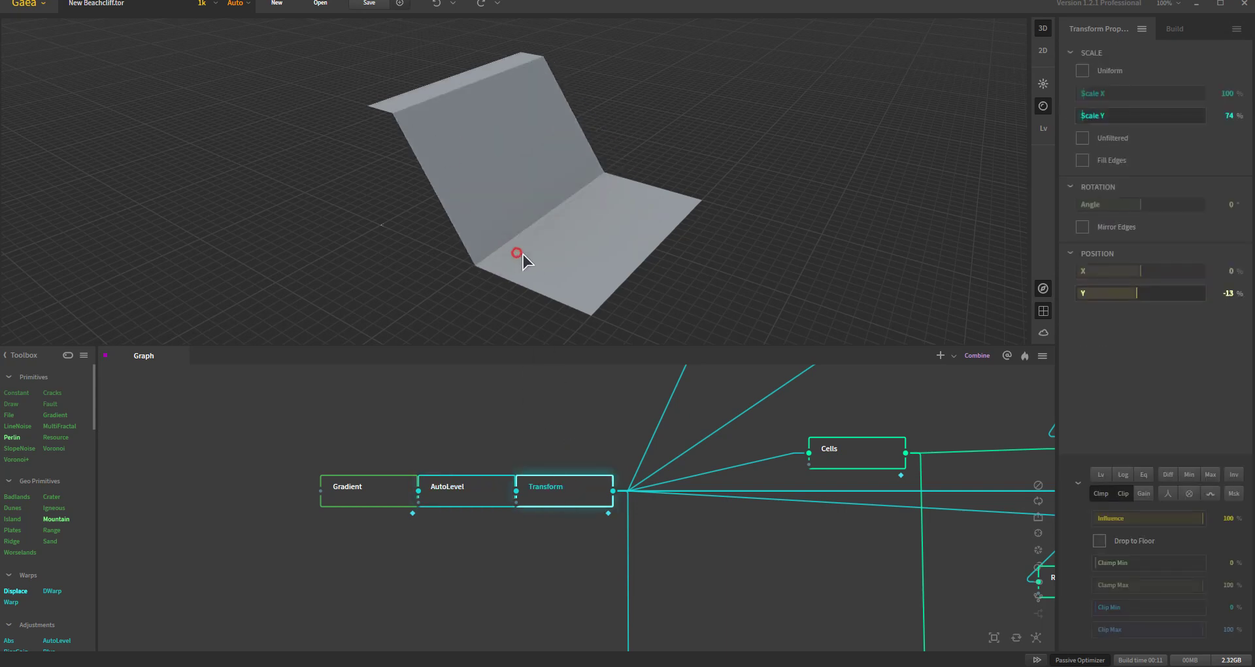
{"action": "left_click_drag", "start_coordinate": [523, 254], "coordinate": [607, 268]}
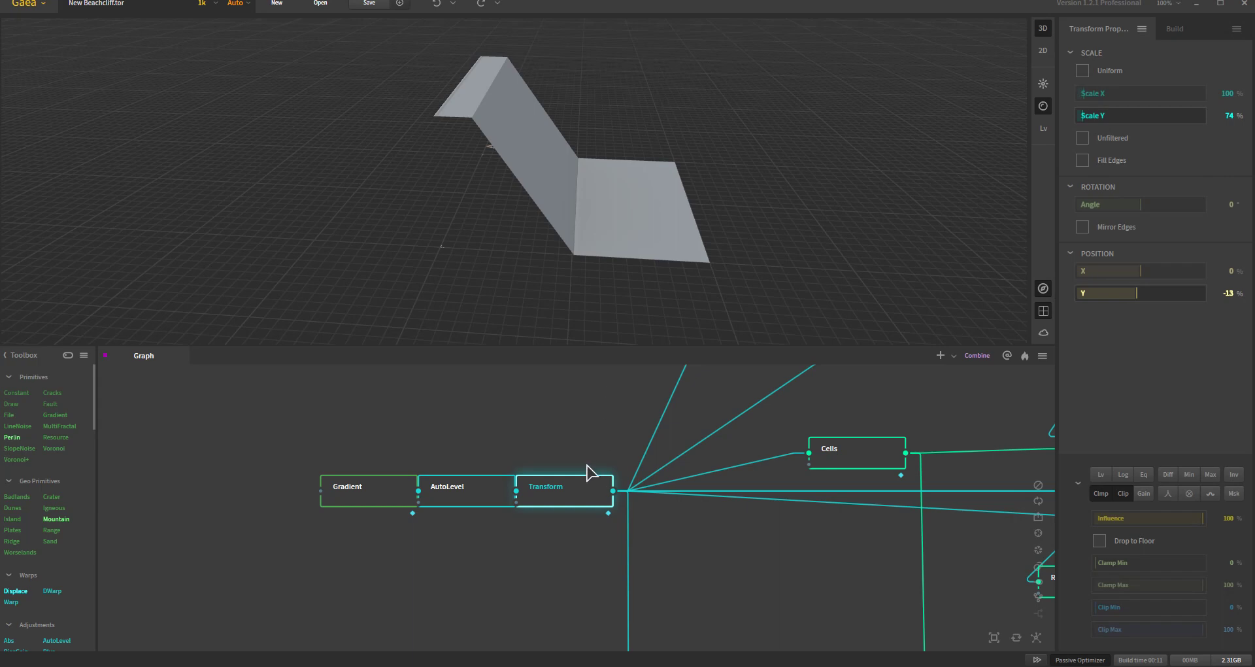
{"action": "left_click_drag", "start_coordinate": [678, 225], "coordinate": [644, 226]}
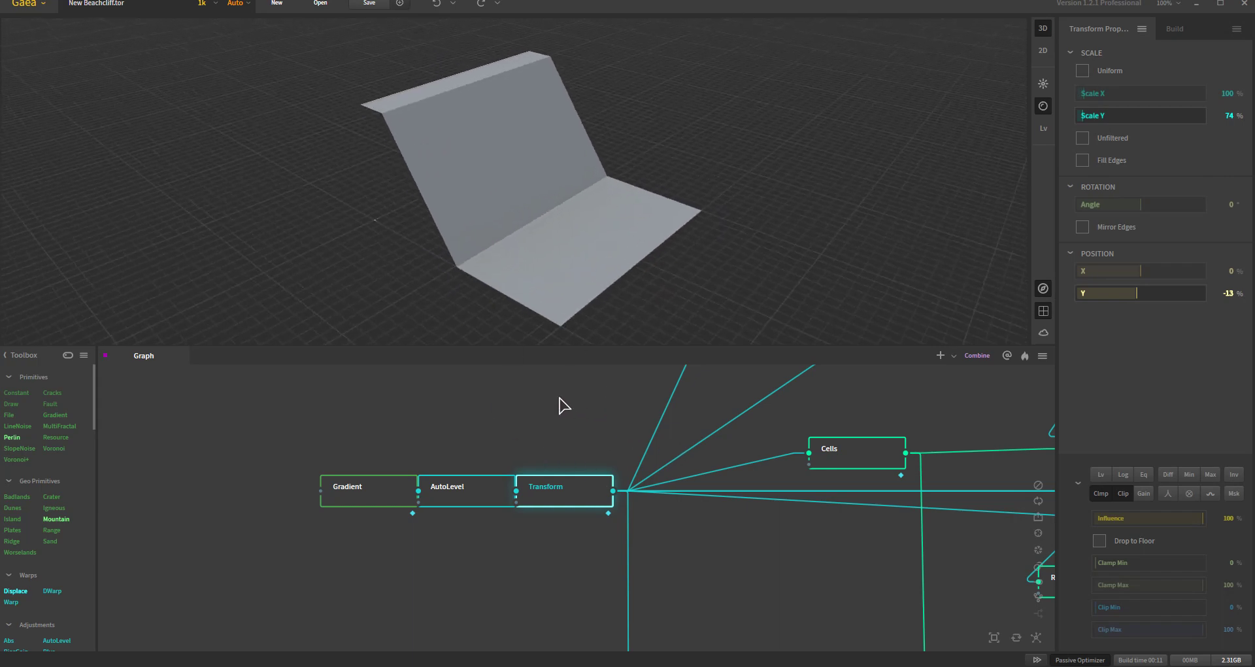
Step: Preview the Combine node that blends the two Voronoi nodes and inspect its surface
{"action": "scroll", "coordinate": [561, 408], "scroll_direction": "down", "scroll_amount": 1}
{"action": "scroll", "coordinate": [568, 419], "scroll_direction": "down", "scroll_amount": 2}
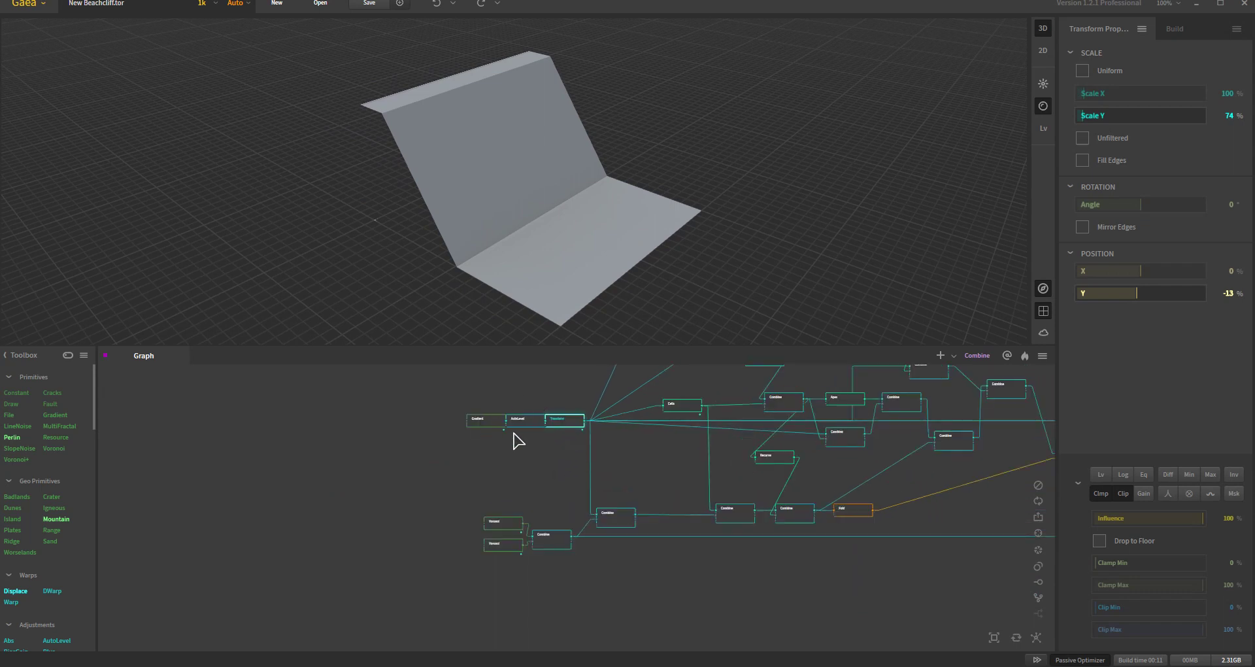
{"action": "middle_click_drag", "start_coordinate": [531, 480], "coordinate": [613, 484]}
{"action": "left_click_drag", "start_coordinate": [635, 513], "coordinate": [656, 542]}
{"action": "left_click", "coordinate": [656, 511]}
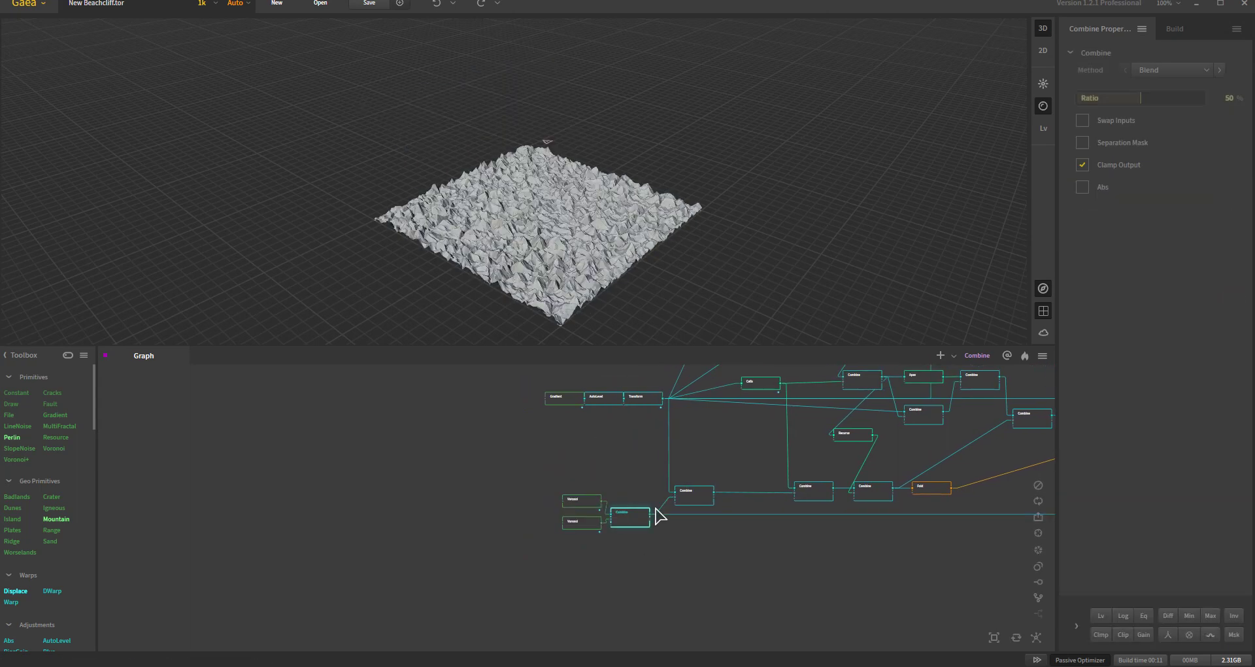
{"action": "left_click_drag", "start_coordinate": [572, 258], "coordinate": [553, 264]}
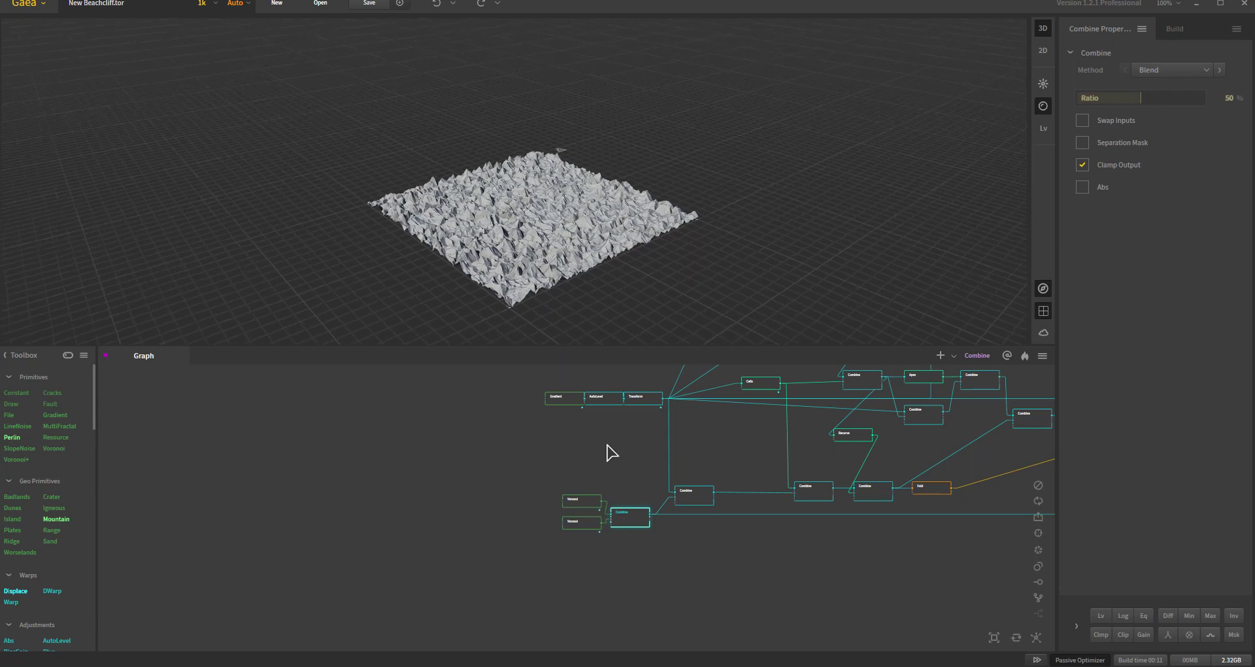
Step: Compare the shapes and settings of the two Voronoi nodes, ending on the Combine node that blends them
{"action": "scroll", "coordinate": [615, 553], "scroll_direction": "up", "scroll_amount": 2}
{"action": "scroll", "coordinate": [607, 549], "scroll_direction": "up", "scroll_amount": 2}
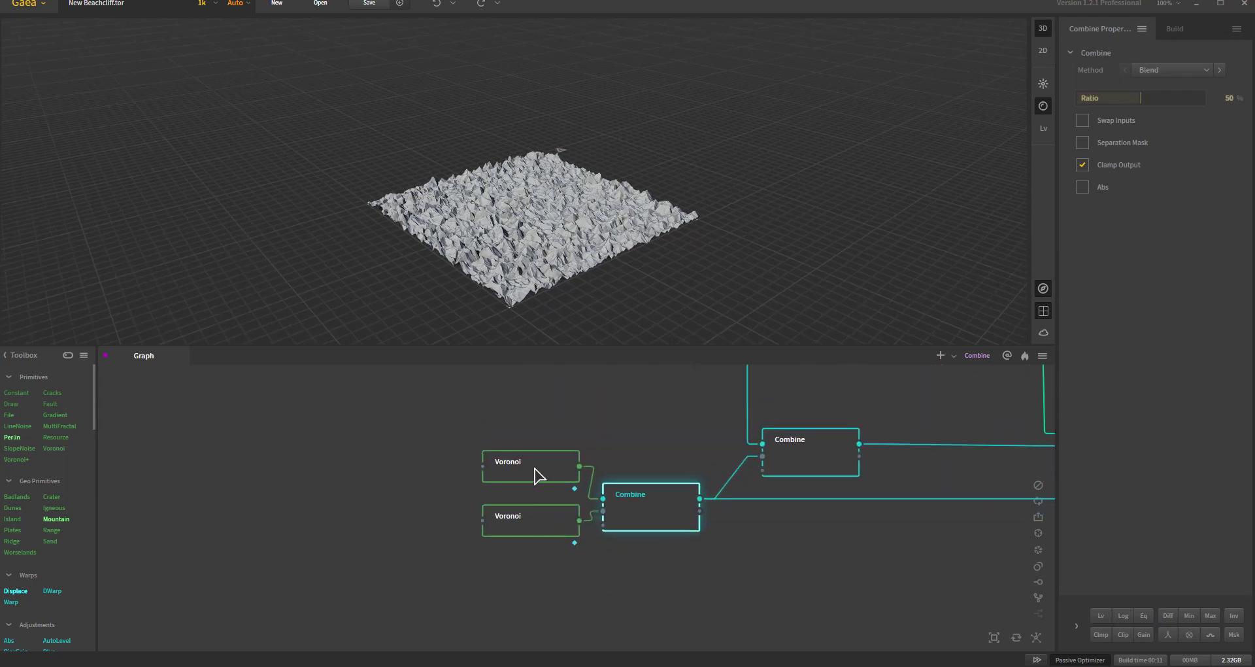
{"action": "left_click", "coordinate": [535, 475]}
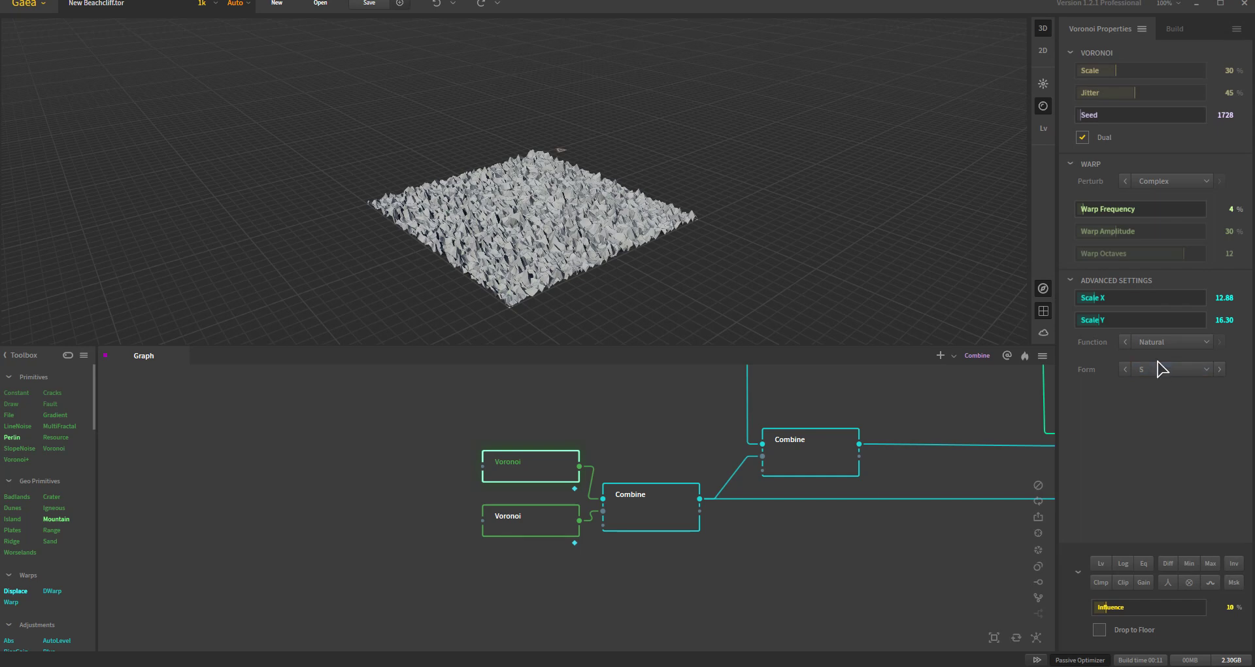
{"action": "left_click", "coordinate": [548, 519]}
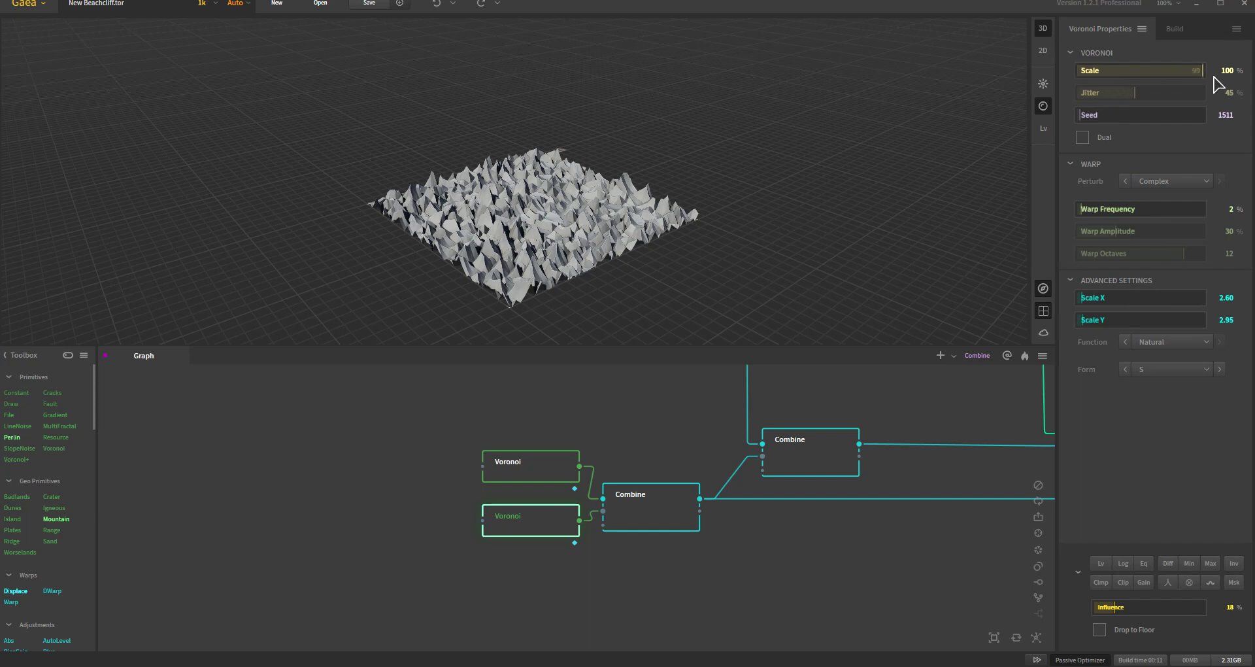
{"action": "left_click", "coordinate": [1089, 79]}
{"action": "left_click", "coordinate": [521, 477]}
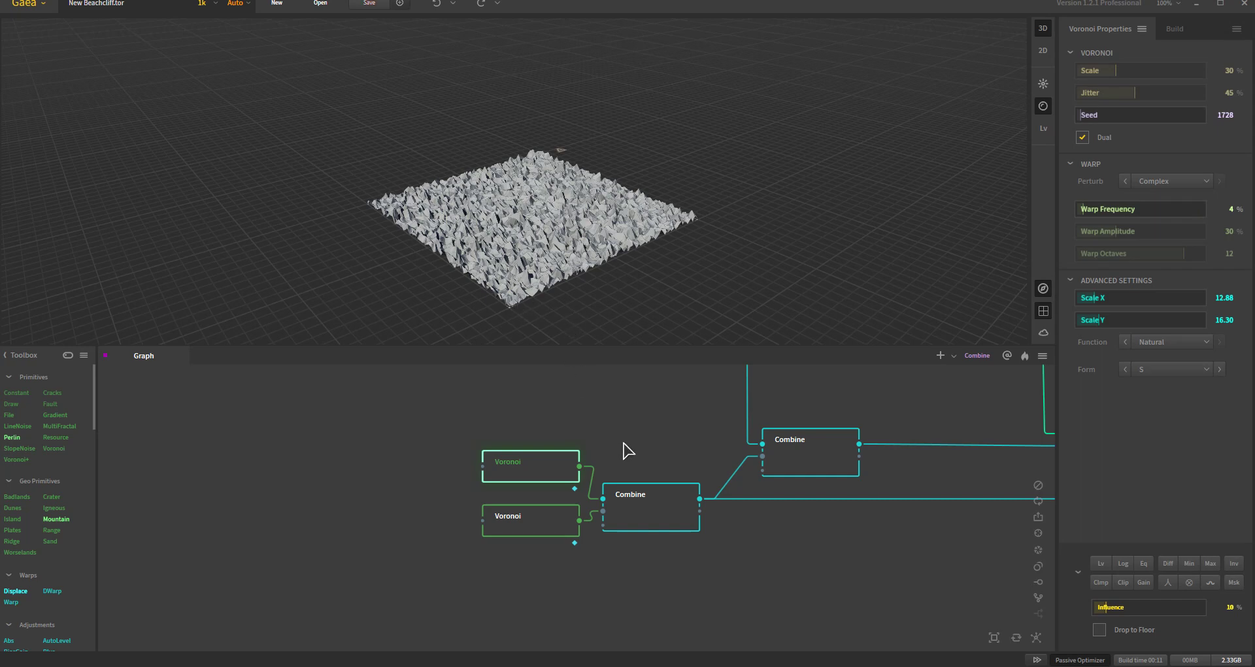
{"action": "left_click", "coordinate": [662, 526]}
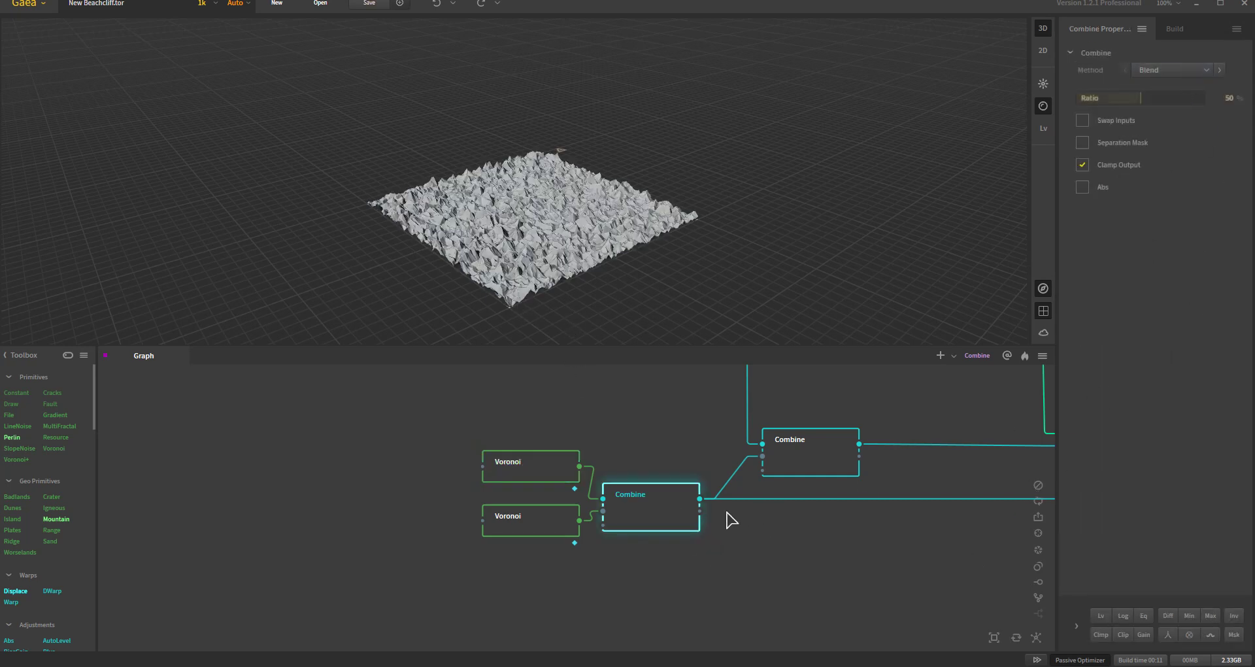
Step: Preview the Combine node that subtracts the Voronoi blend from the transformed gradient and examine the rocky cliff face
{"action": "middle_click_drag", "start_coordinate": [782, 518], "coordinate": [650, 598]}
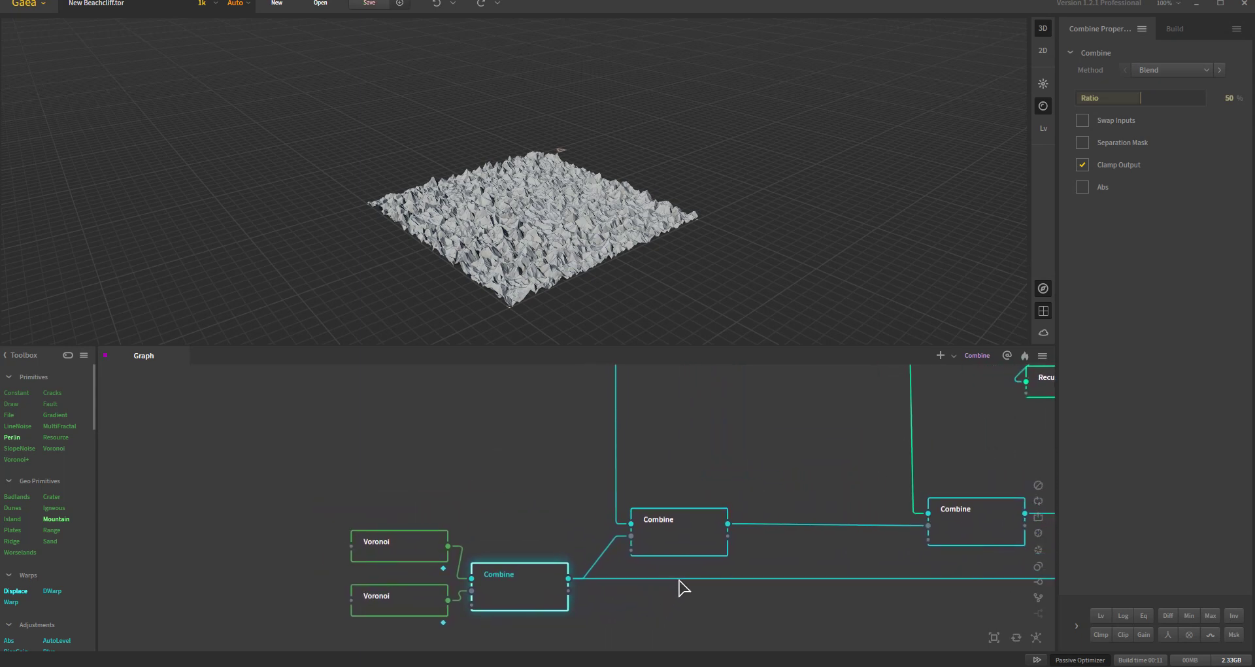
{"action": "middle_click_drag", "start_coordinate": [716, 547], "coordinate": [766, 545]}
{"action": "scroll", "coordinate": [652, 558], "scroll_direction": "down", "scroll_amount": 3}
{"action": "left_click", "coordinate": [719, 582]}
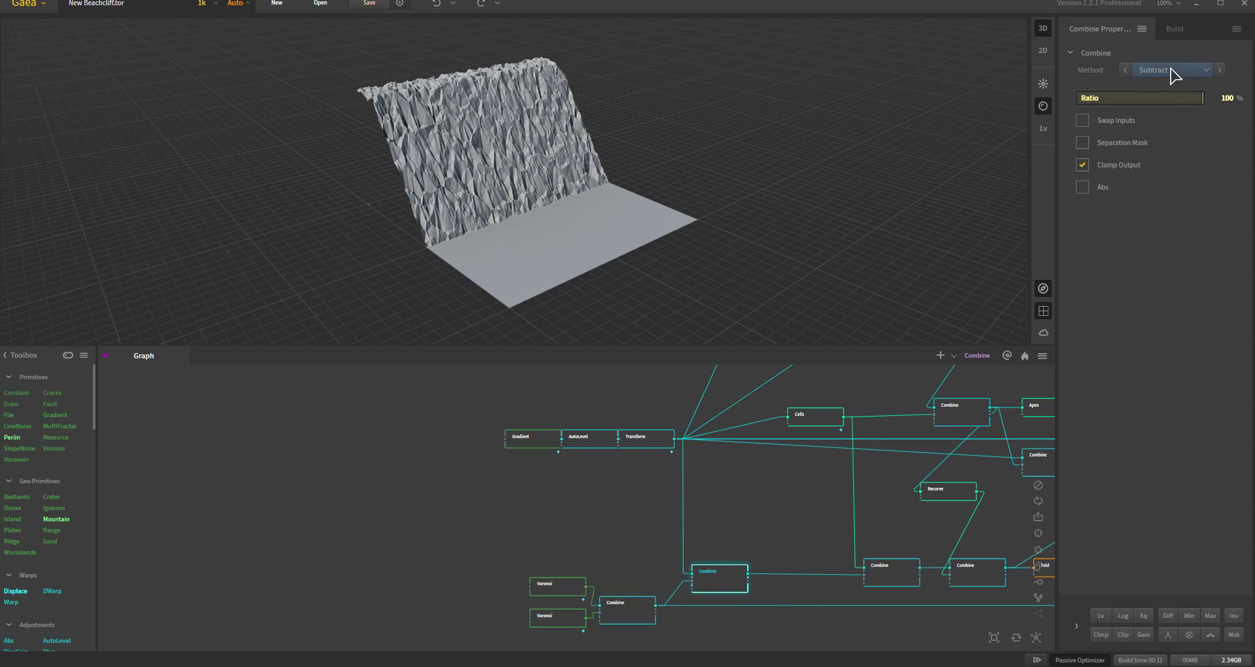
{"action": "left_click_drag", "start_coordinate": [645, 247], "coordinate": [575, 196]}
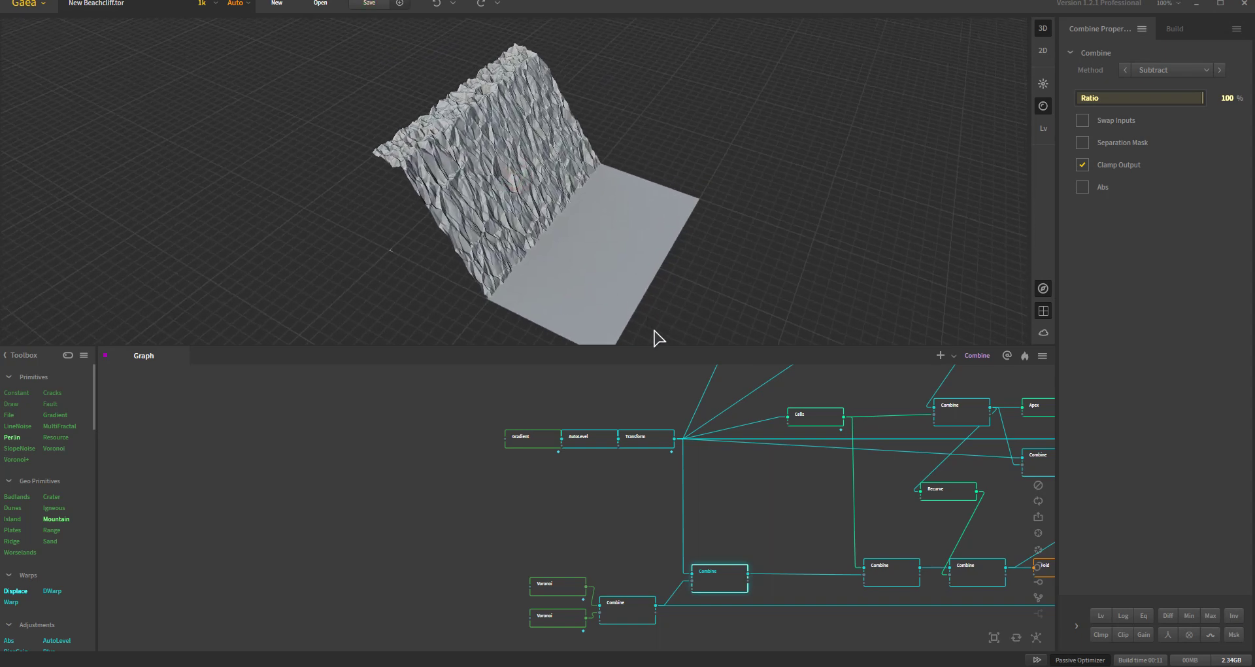
{"action": "left_click_drag", "start_coordinate": [742, 255], "coordinate": [588, 246]}
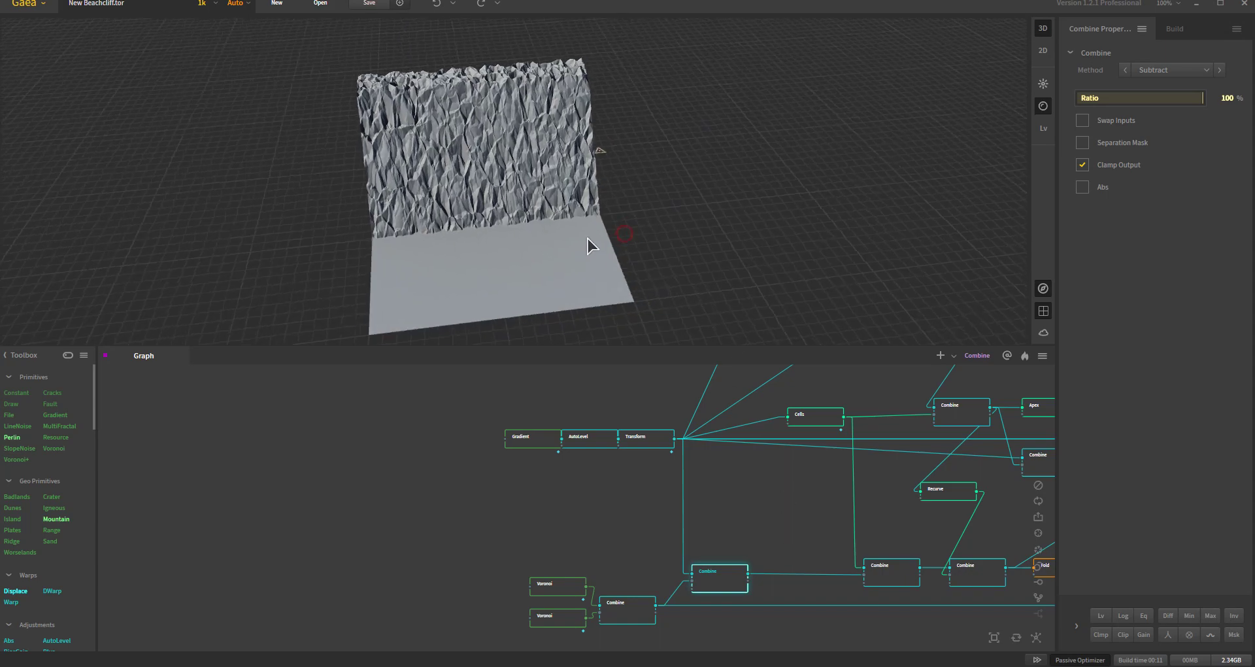
{"action": "scroll", "coordinate": [497, 243], "scroll_direction": "up", "scroll_amount": 5}
{"action": "mouse_move", "coordinate": [496, 243]}
{"action": "left_mouse_down"}
{"action": "mouse_move", "coordinate": [513, 246]}
{"action": "mouse_move", "coordinate": [496, 229]}
{"action": "left_mouse_up"}
{"action": "scroll", "coordinate": [582, 235], "scroll_direction": "down", "scroll_amount": 4}
{"action": "left_click_drag", "start_coordinate": [581, 236], "coordinate": [564, 245]}
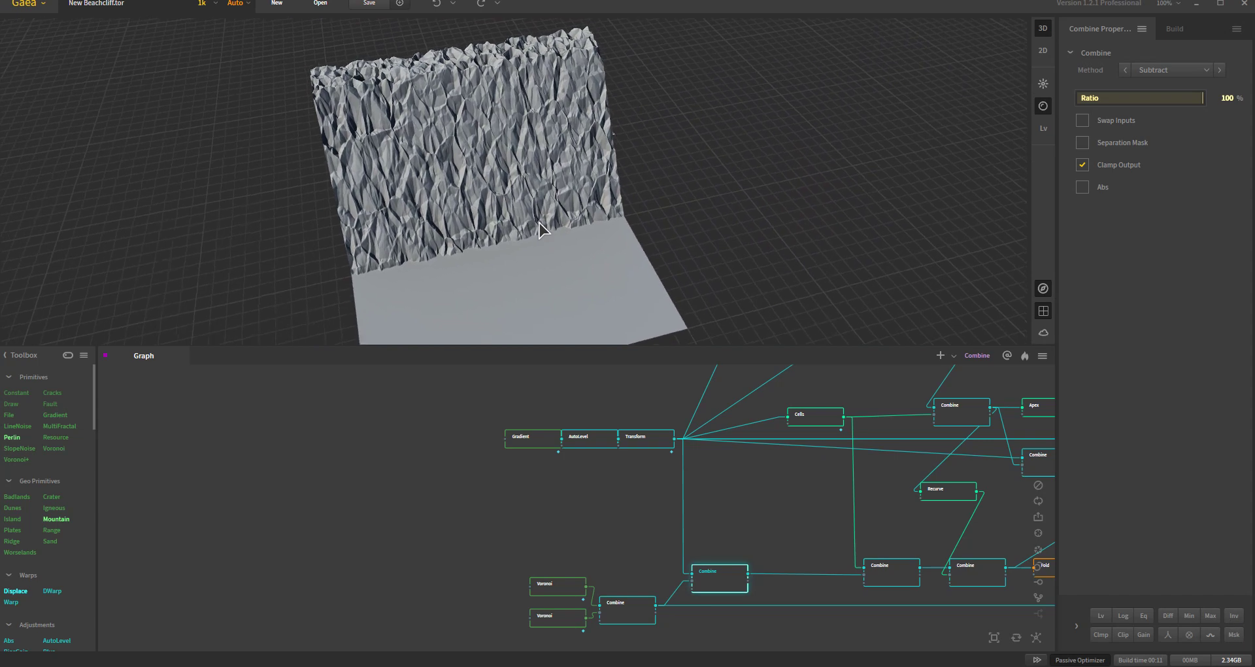
Step: Preview the Plates node and the Voronoi node below it in the upper branch of the graph
{"action": "middle_click_drag", "start_coordinate": [753, 532], "coordinate": [728, 649]}
{"action": "middle_click_drag", "start_coordinate": [706, 486], "coordinate": [695, 528]}
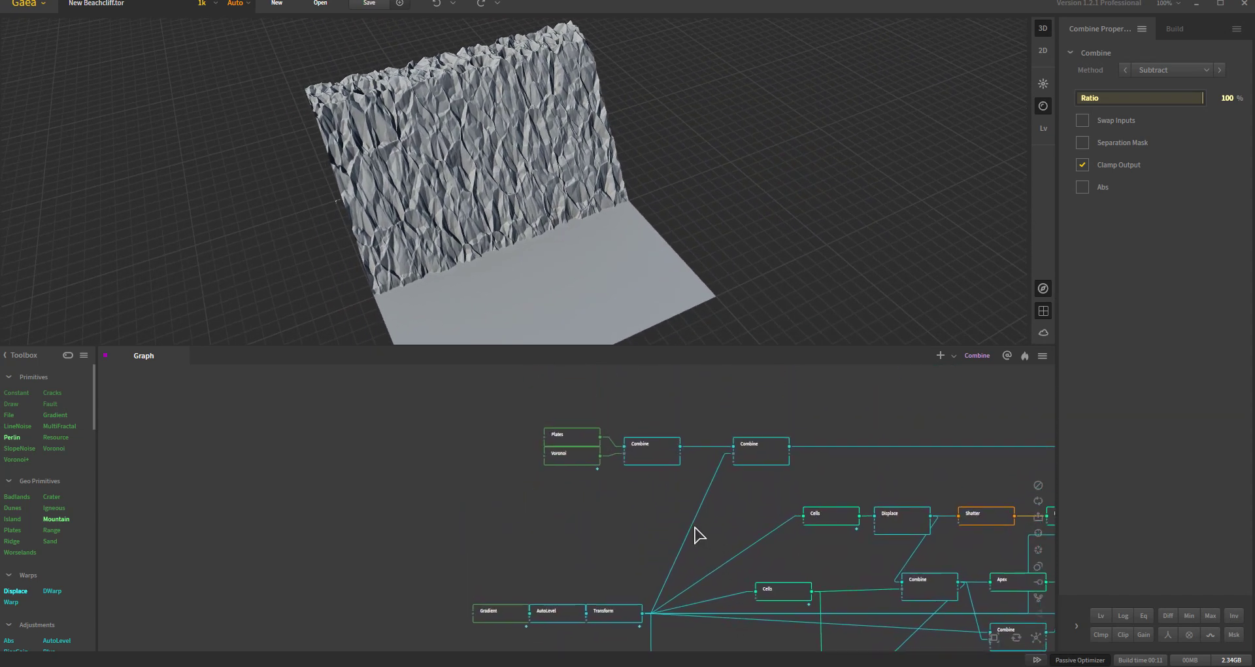
{"action": "left_click", "coordinate": [568, 438]}
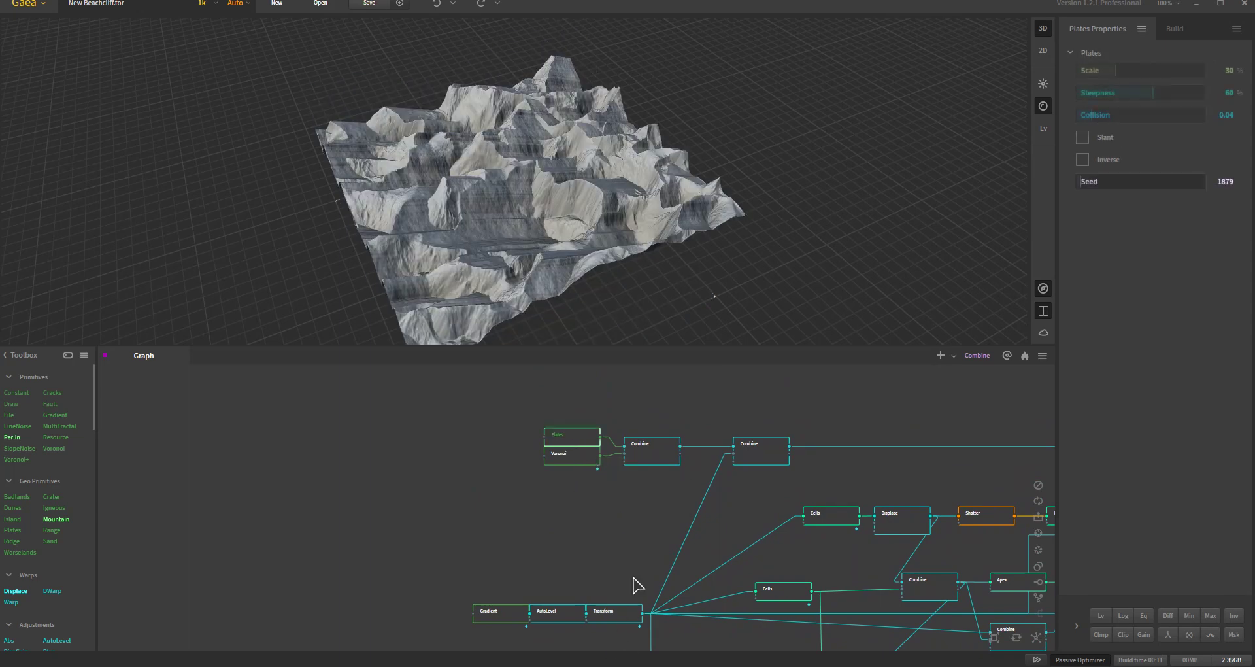
{"action": "left_click_drag", "start_coordinate": [540, 300], "coordinate": [495, 279]}
{"action": "left_click", "coordinate": [582, 458]}
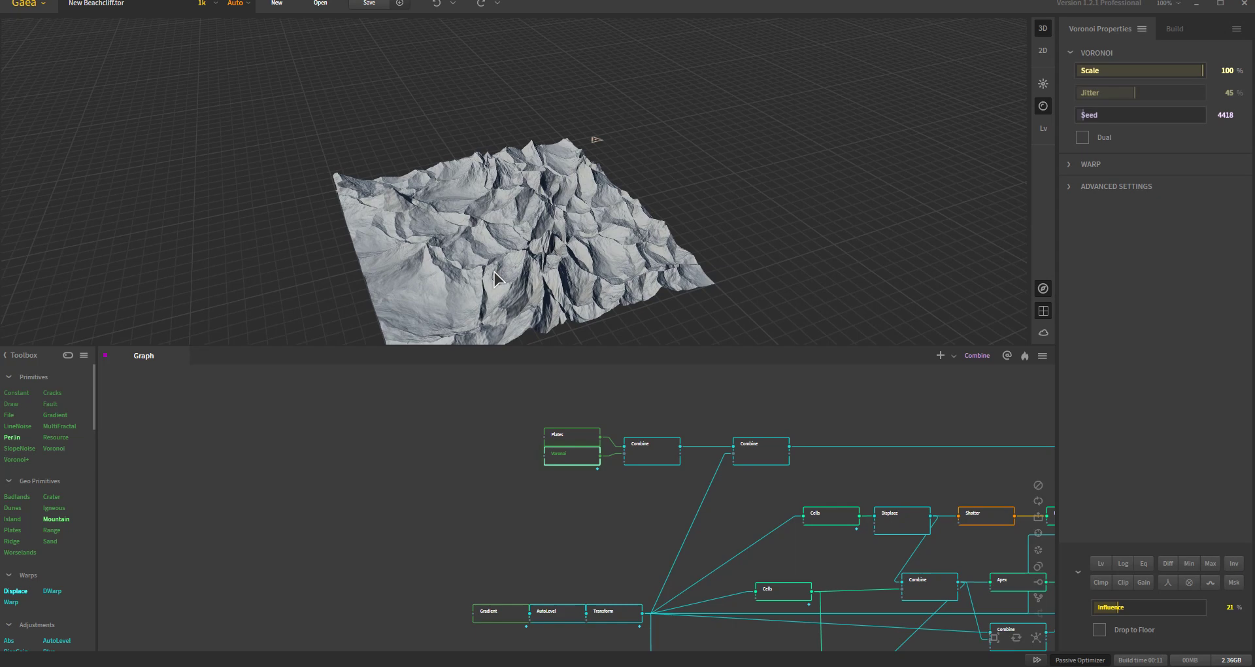
Step: Preview the Combine node blending Plates with Voronoi and the Combine node multiplying that blend with the transformed gradient
{"action": "left_click", "coordinate": [649, 457]}
{"action": "mouse_move", "coordinate": [574, 272]}
{"action": "left_mouse_down"}
{"action": "mouse_move", "coordinate": [602, 281]}
{"action": "mouse_move", "coordinate": [563, 268]}
{"action": "mouse_move", "coordinate": [592, 283]}
{"action": "left_mouse_up"}
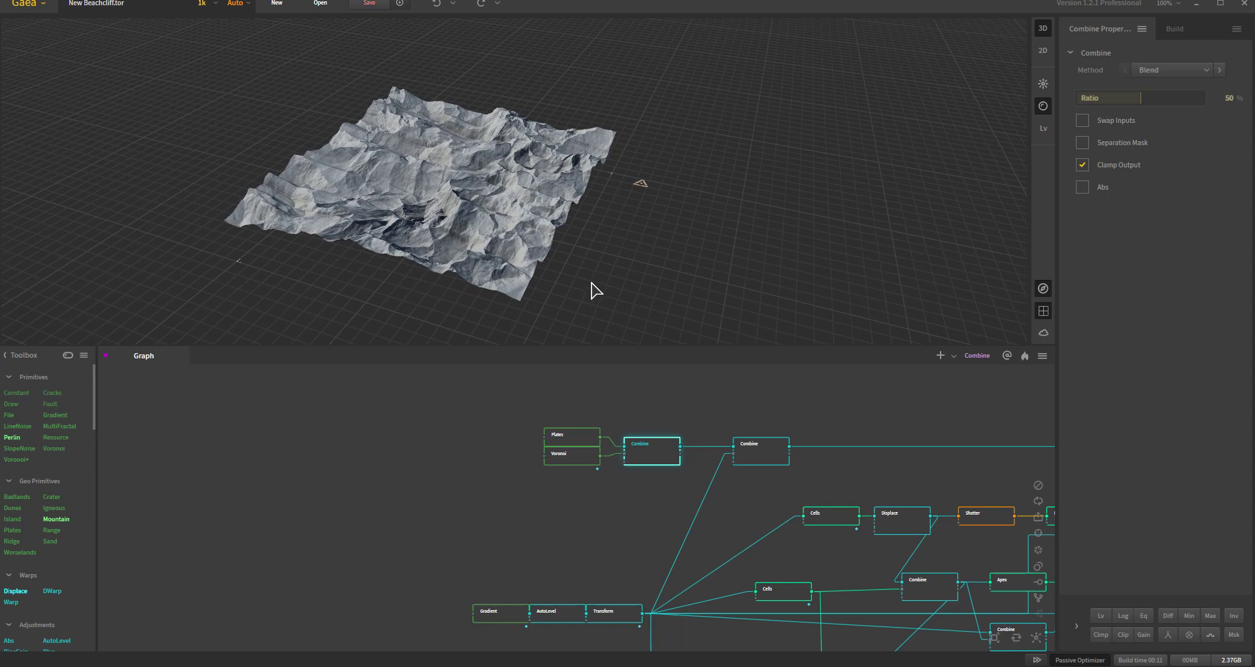
{"action": "left_click", "coordinate": [765, 457]}
{"action": "left_click_drag", "start_coordinate": [485, 300], "coordinate": [563, 344]}
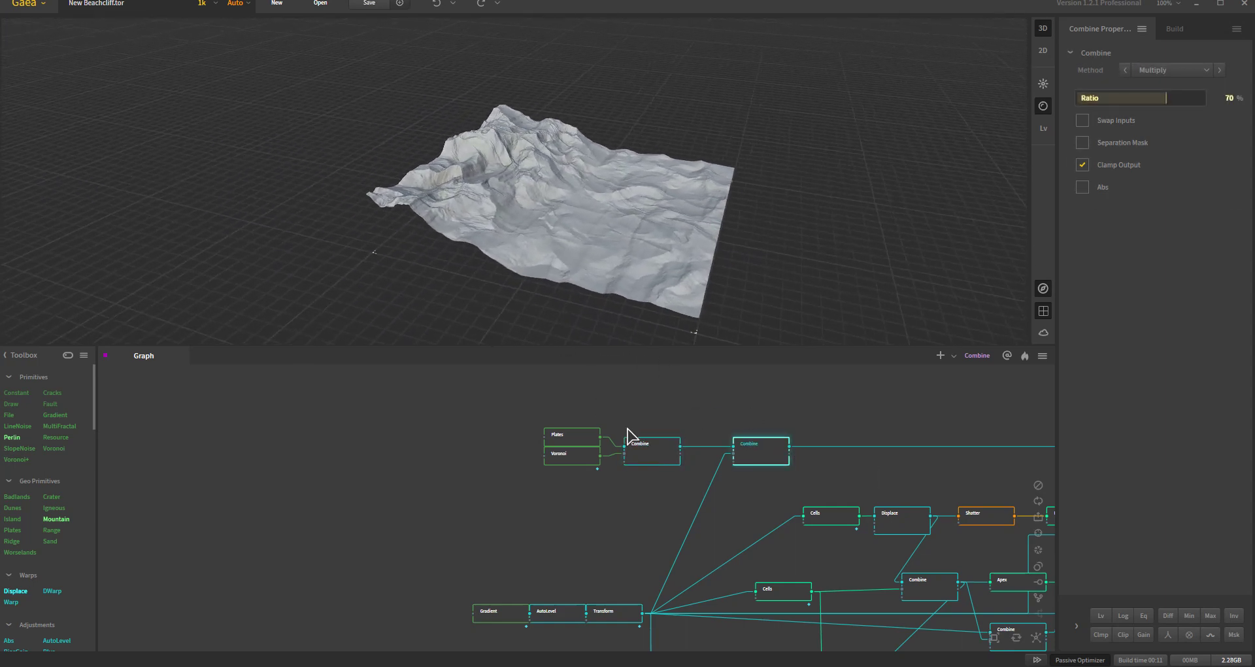
{"action": "left_click_drag", "start_coordinate": [603, 268], "coordinate": [560, 264]}
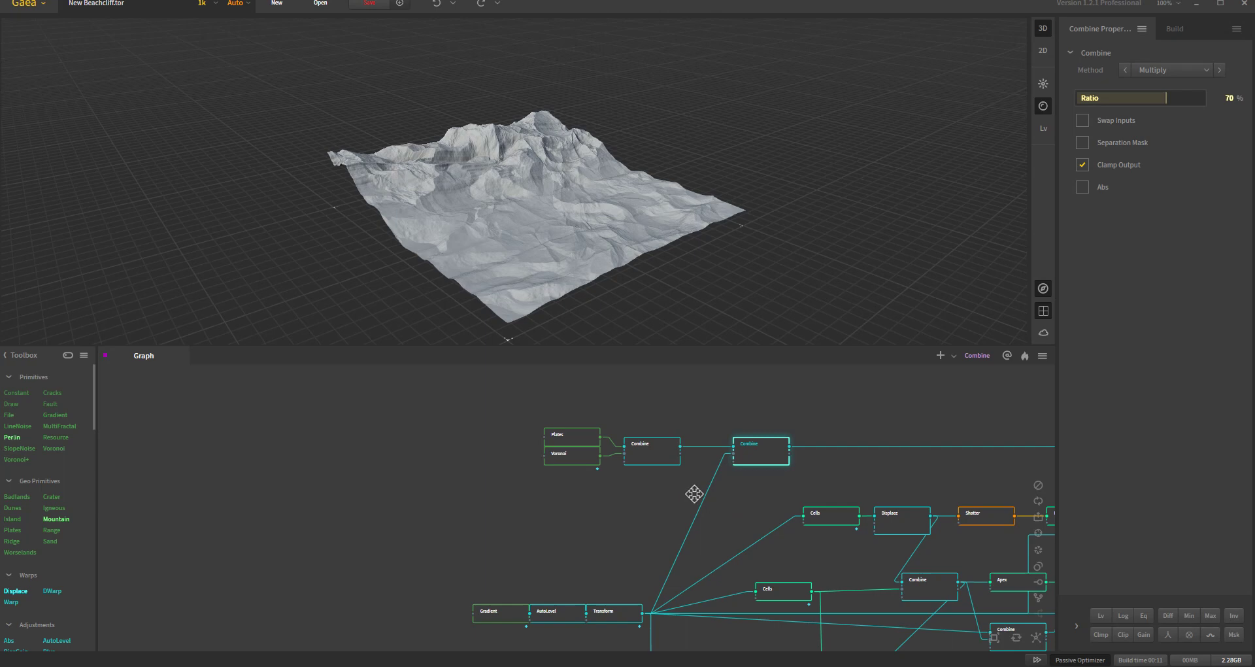
Step: Highlight the Gradient, AutoLevel and Transform chain, clear the selection and view its branches towards the Cells nodes
{"action": "middle_click_drag", "start_coordinate": [695, 490], "coordinate": [653, 392]}
{"action": "mouse_move", "coordinate": [638, 527]}
{"action": "middle_mouse_down"}
{"action": "mouse_move", "coordinate": [654, 471]}
{"action": "mouse_move", "coordinate": [652, 486]}
{"action": "middle_mouse_up"}
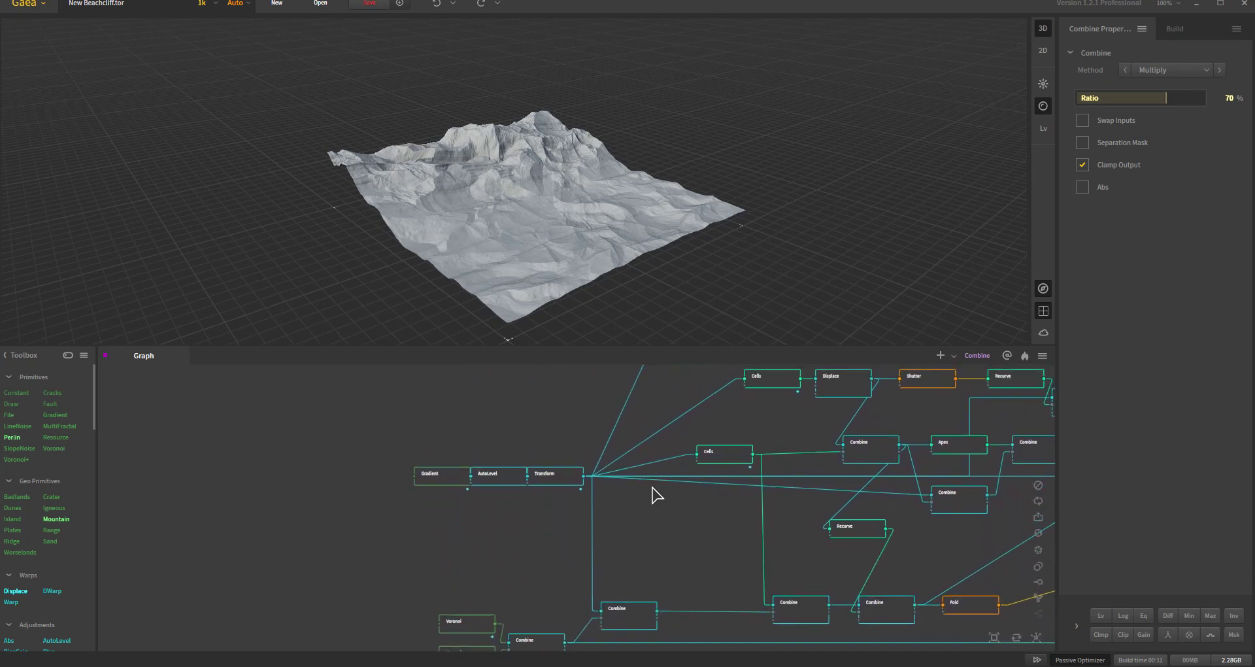
{"action": "left_click_drag", "start_coordinate": [383, 462], "coordinate": [591, 504]}
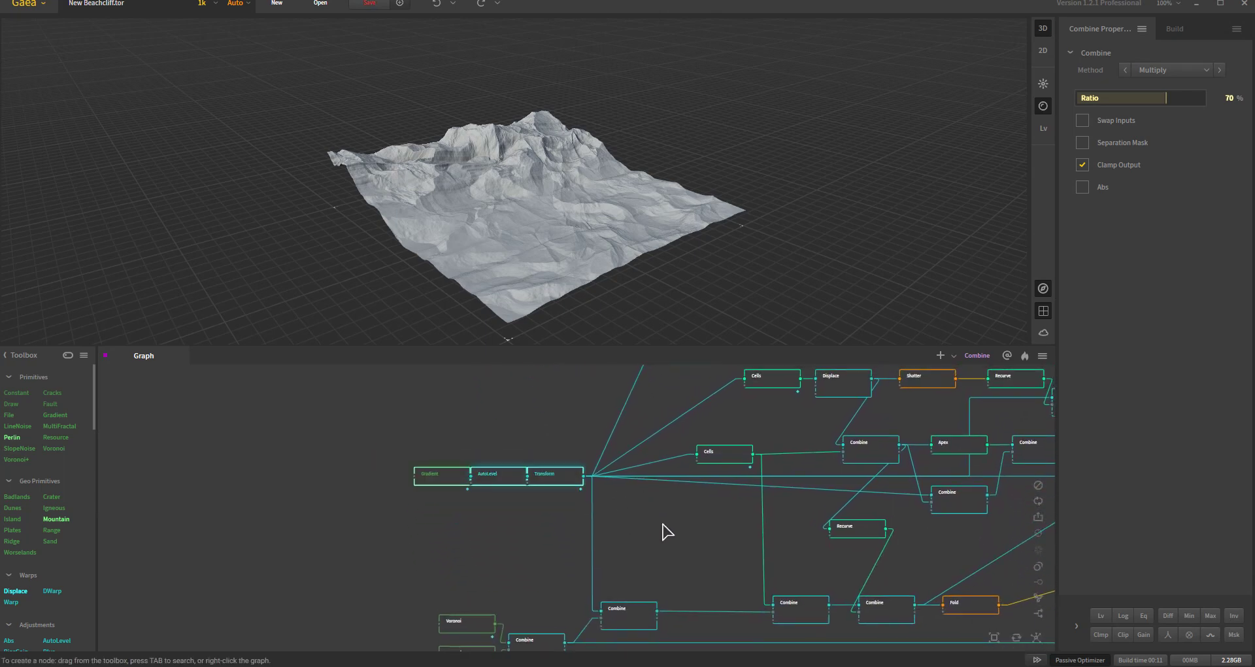
{"action": "left_click", "coordinate": [663, 526]}
{"action": "middle_click_drag", "start_coordinate": [711, 546], "coordinate": [509, 586]}
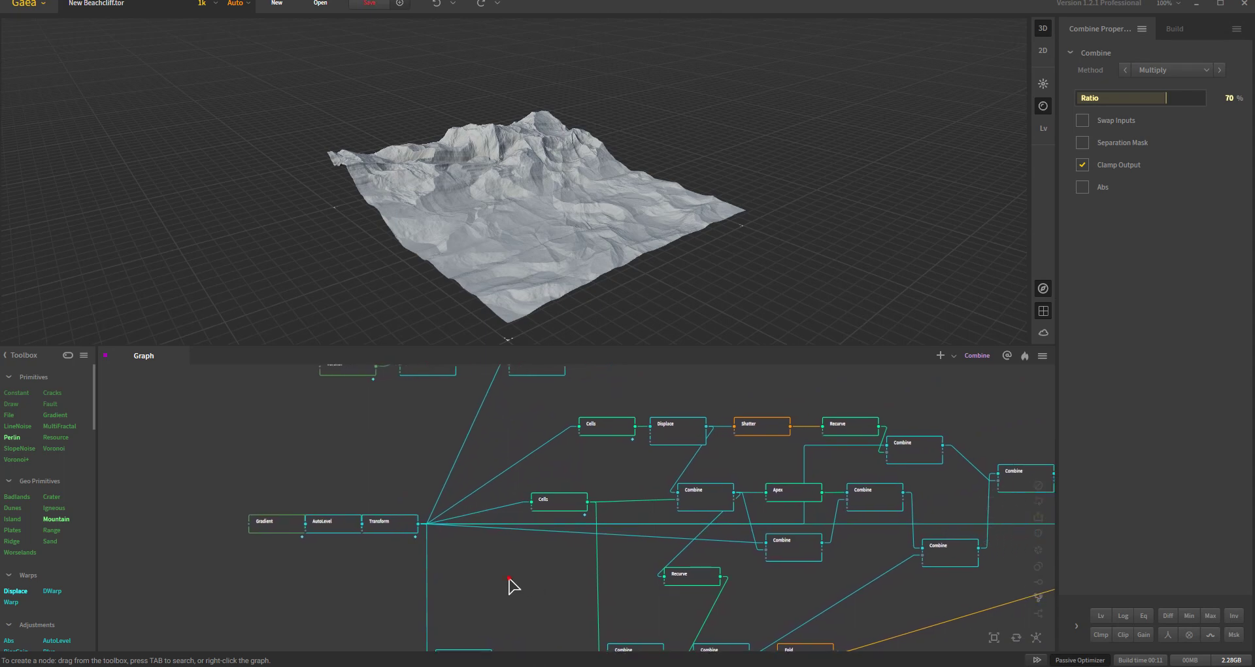
Step: Preview the Transform node and the lower Cells node it feeds, examining the cell columns on the cliff from several angles
{"action": "left_click", "coordinate": [418, 535]}
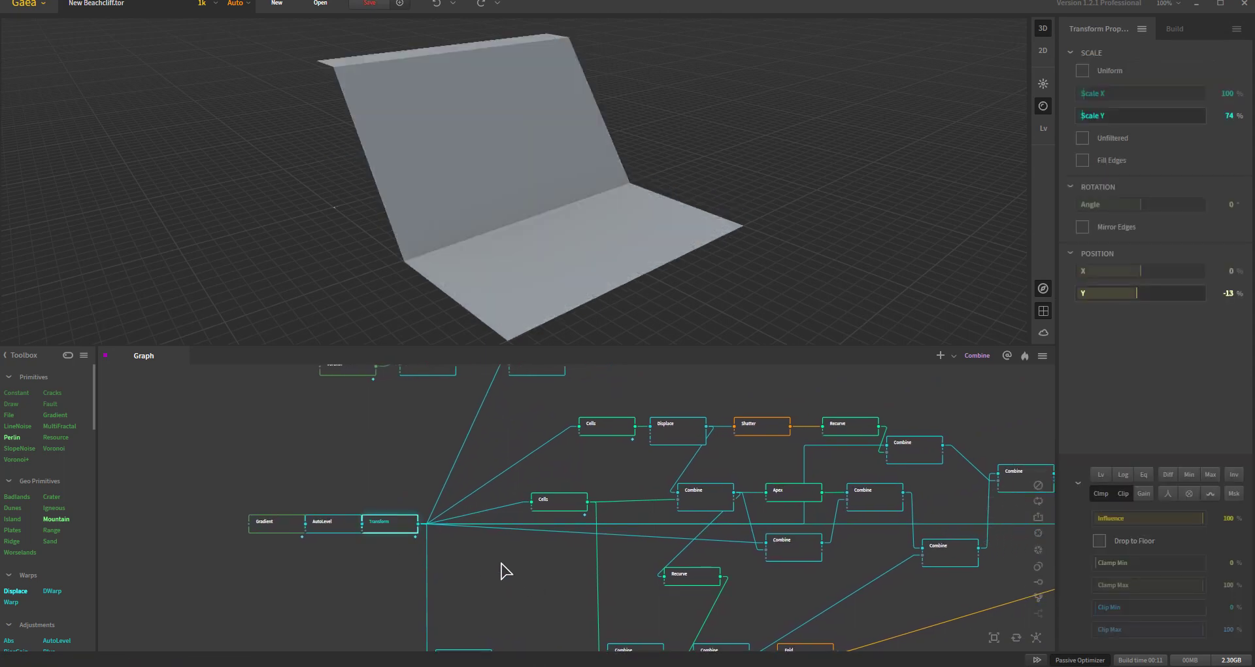
{"action": "left_click", "coordinate": [558, 505]}
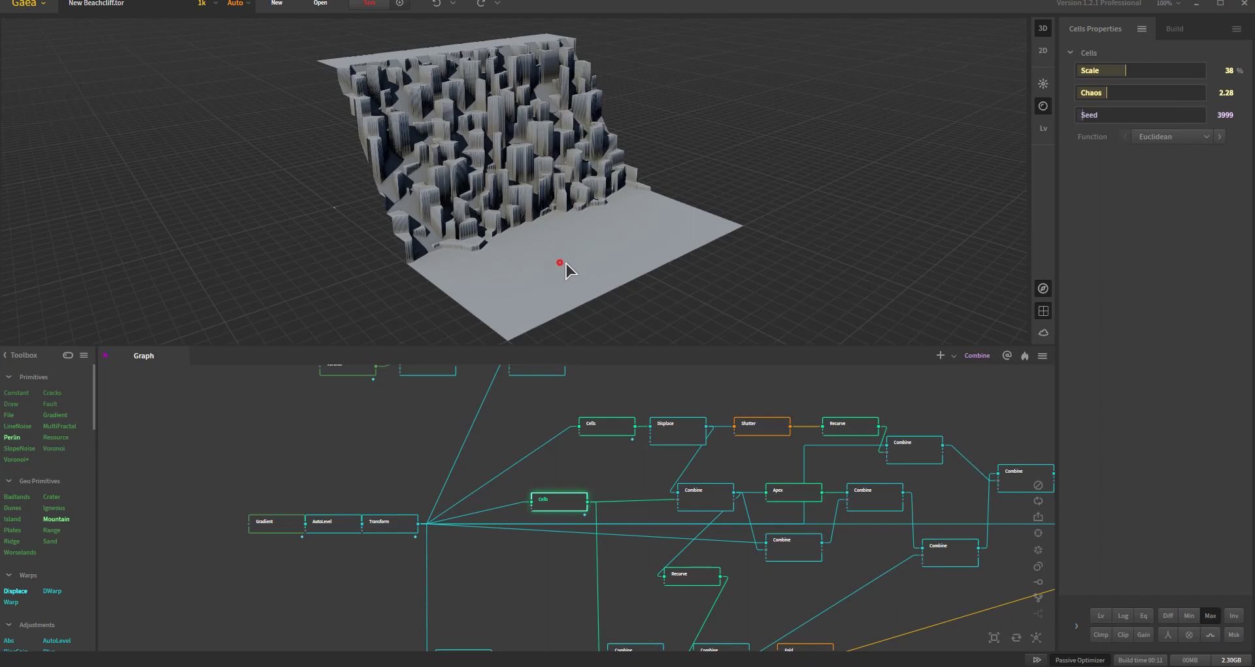
{"action": "left_click_drag", "start_coordinate": [566, 264], "coordinate": [479, 143]}
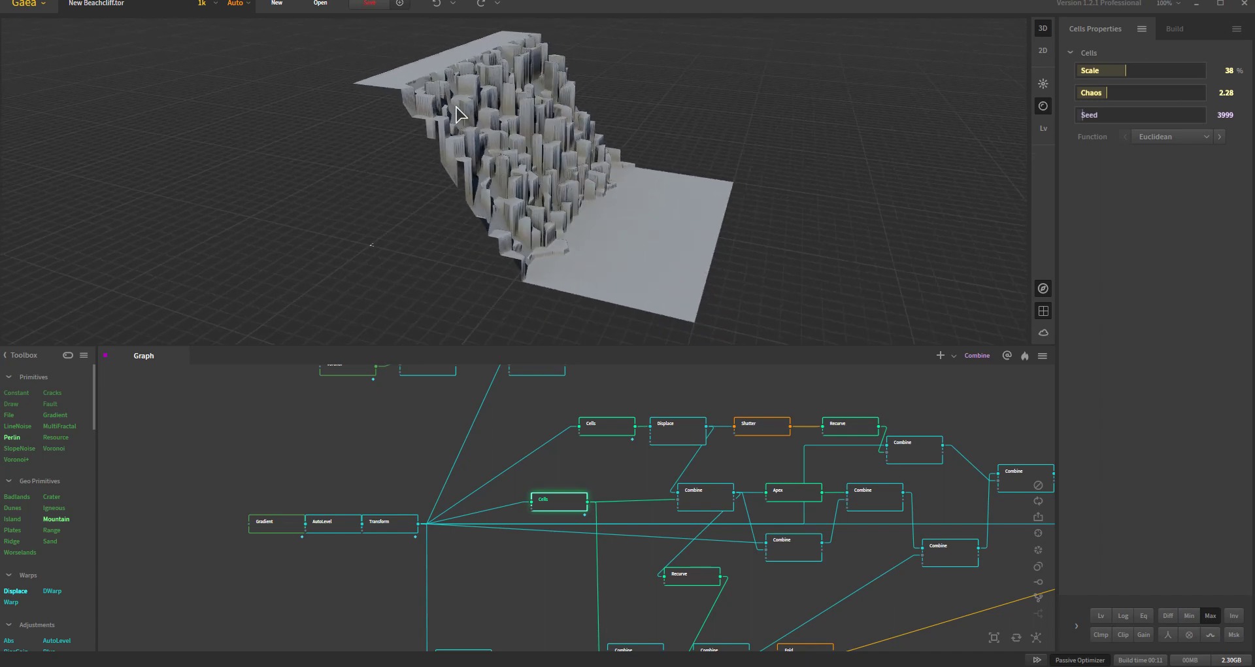
{"action": "left_click_drag", "start_coordinate": [496, 188], "coordinate": [320, 134]}
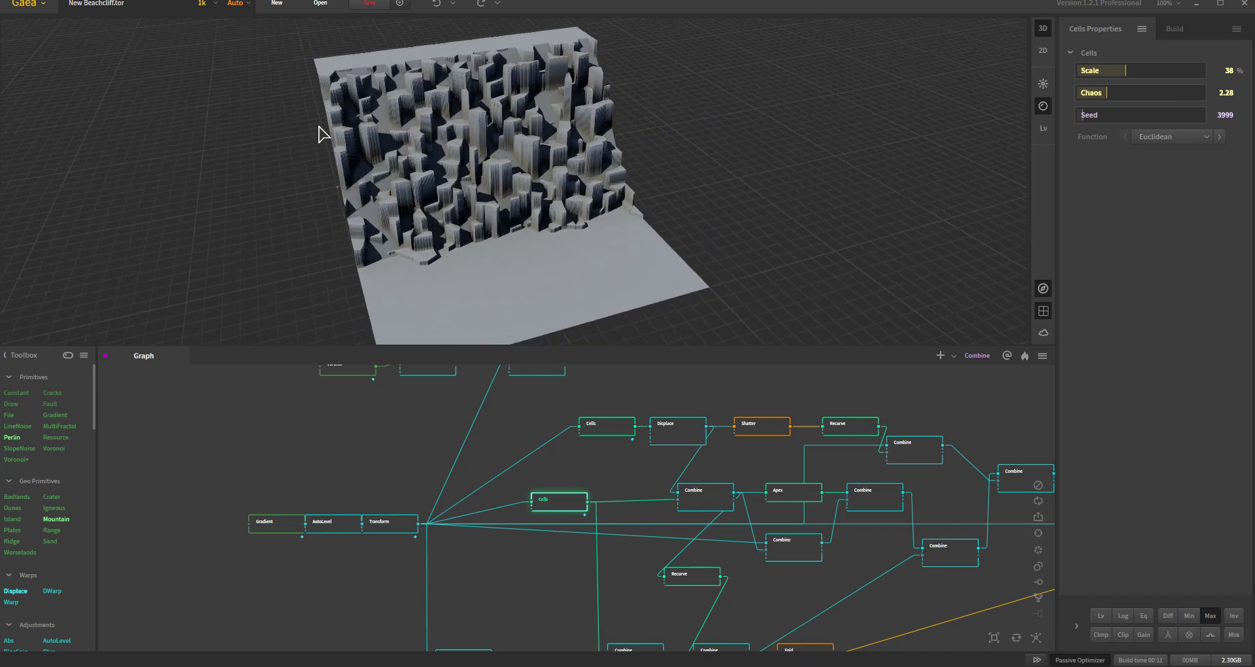
{"action": "left_click_drag", "start_coordinate": [614, 290], "coordinate": [638, 295]}
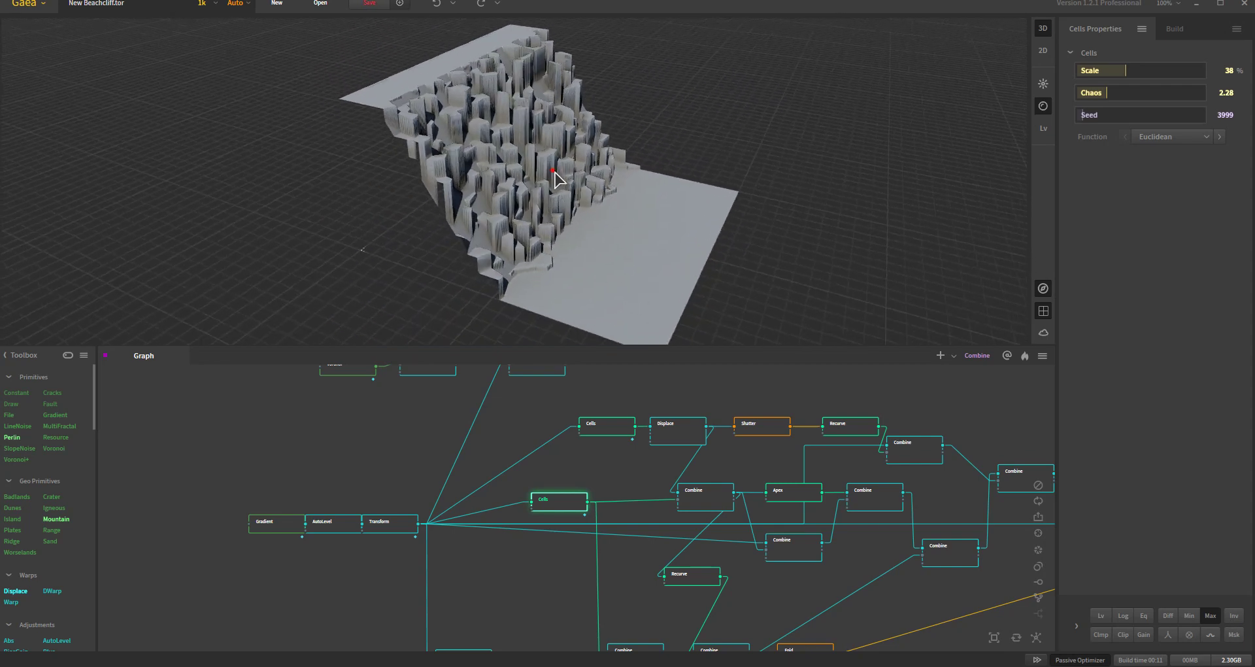
{"action": "left_click_drag", "start_coordinate": [557, 178], "coordinate": [433, 130]}
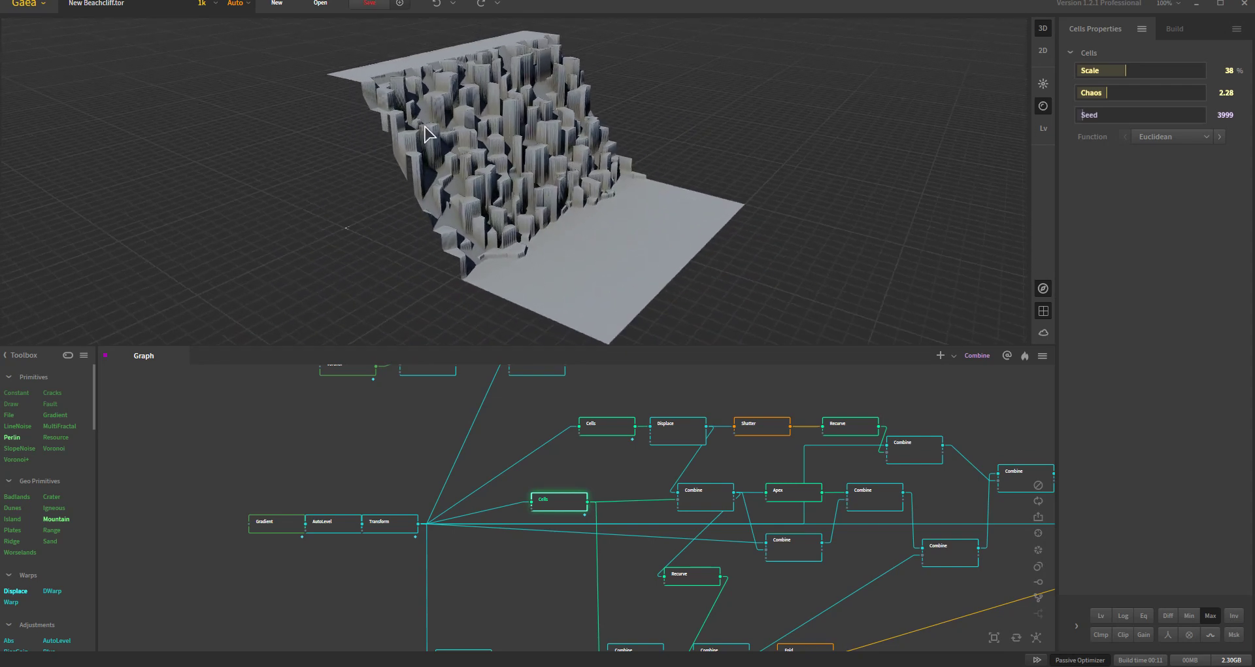
Step: Compare the previews of the upper and lower Cells nodes to see how their scales differ
{"action": "left_click", "coordinate": [613, 435]}
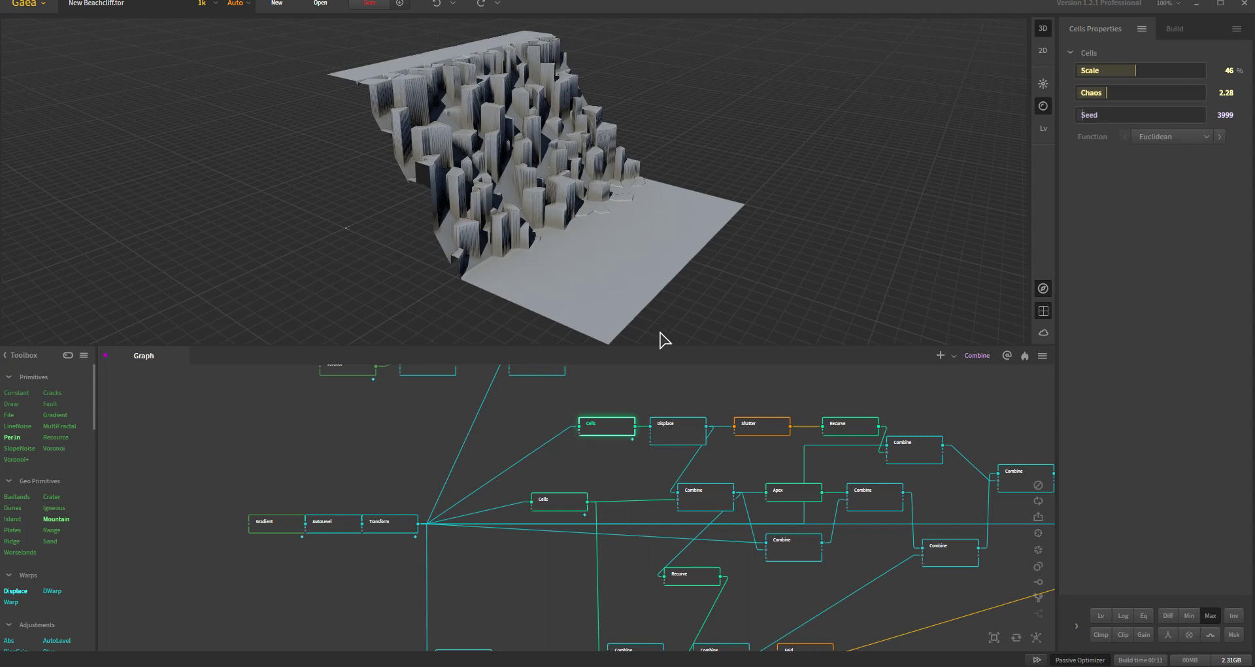
{"action": "left_click", "coordinate": [570, 510]}
{"action": "left_click", "coordinate": [611, 434]}
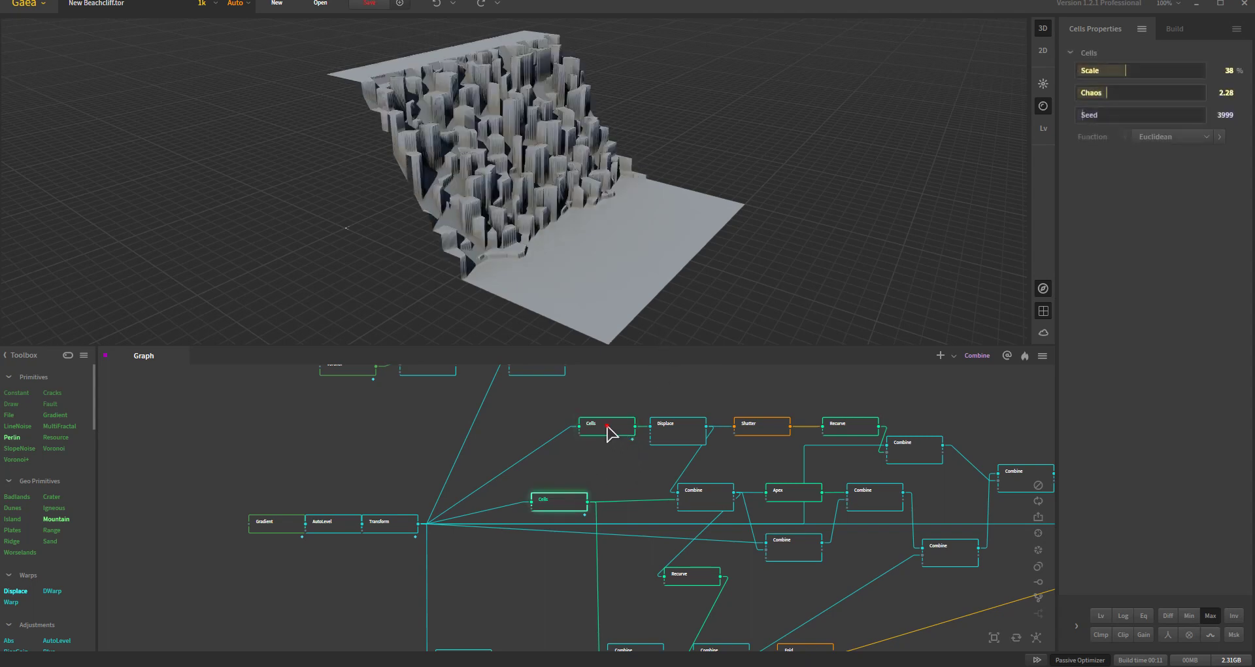
{"action": "middle_click_drag", "start_coordinate": [657, 468], "coordinate": [568, 475]}
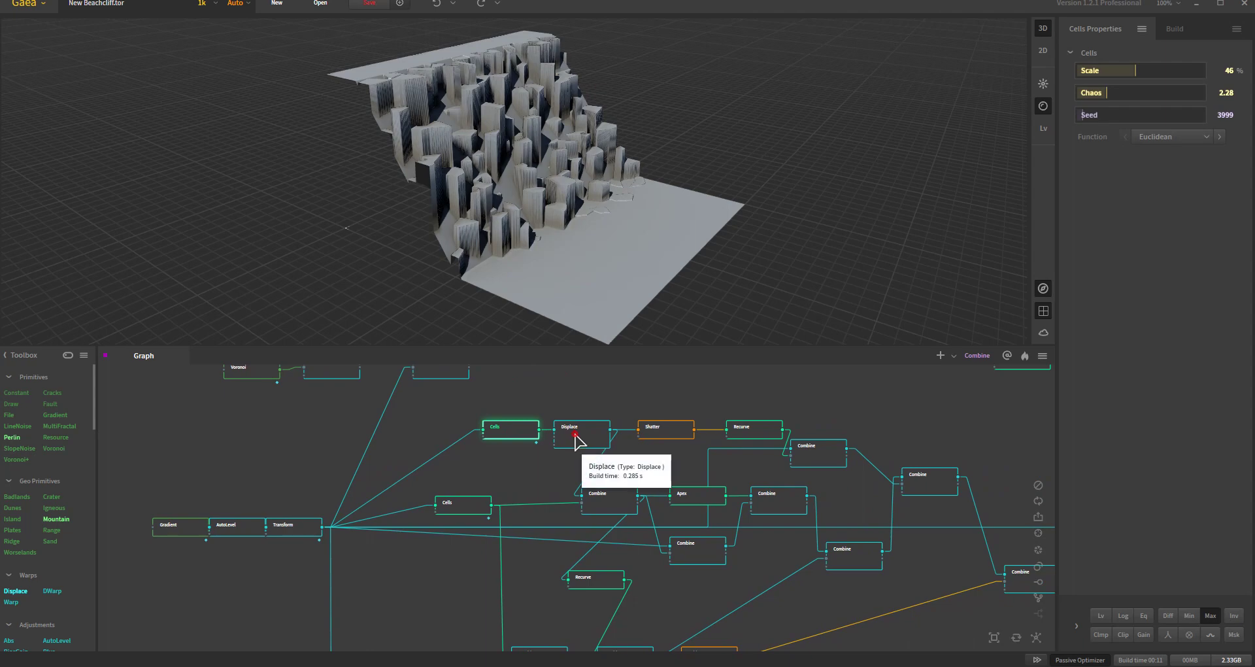
Step: Preview the Displace node after the upper Cells node and examine its rugged displacement and Strength setting
{"action": "left_click", "coordinate": [575, 439]}
{"action": "left_click_drag", "start_coordinate": [523, 243], "coordinate": [587, 315]}
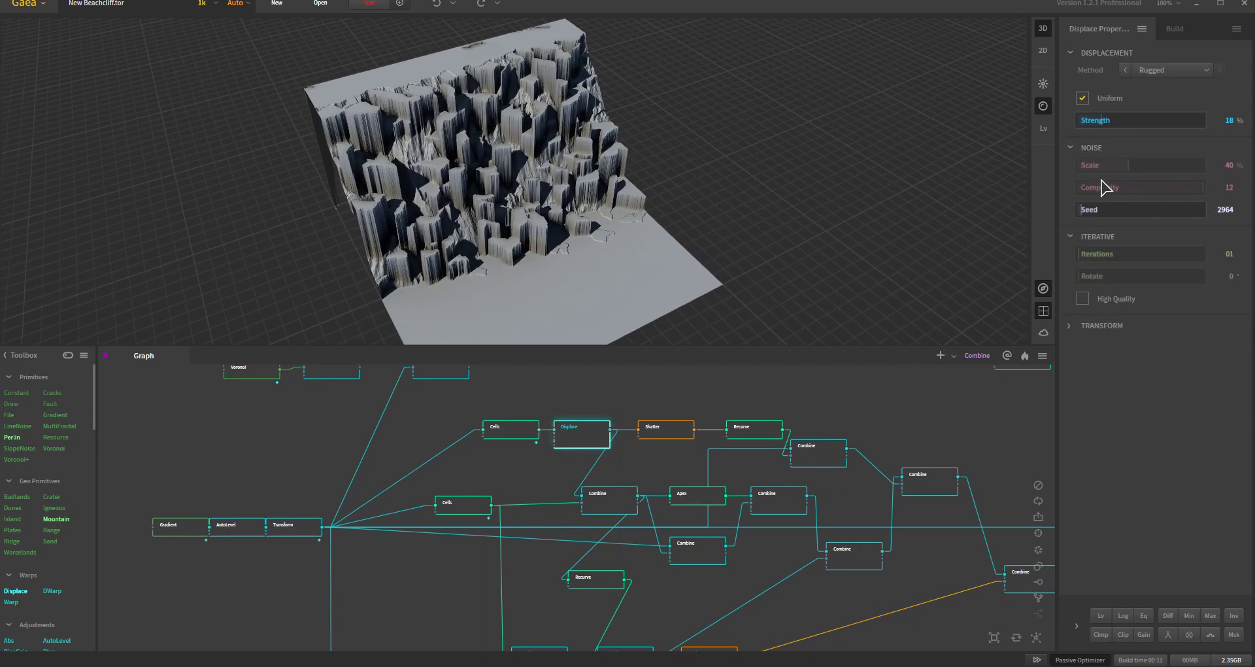
{"action": "left_click", "coordinate": [1098, 120]}
Step: Preview the Combine node merging Displace and the lower Cells with the Max method, and compare it with its two inputs
{"action": "left_click", "coordinate": [614, 504]}
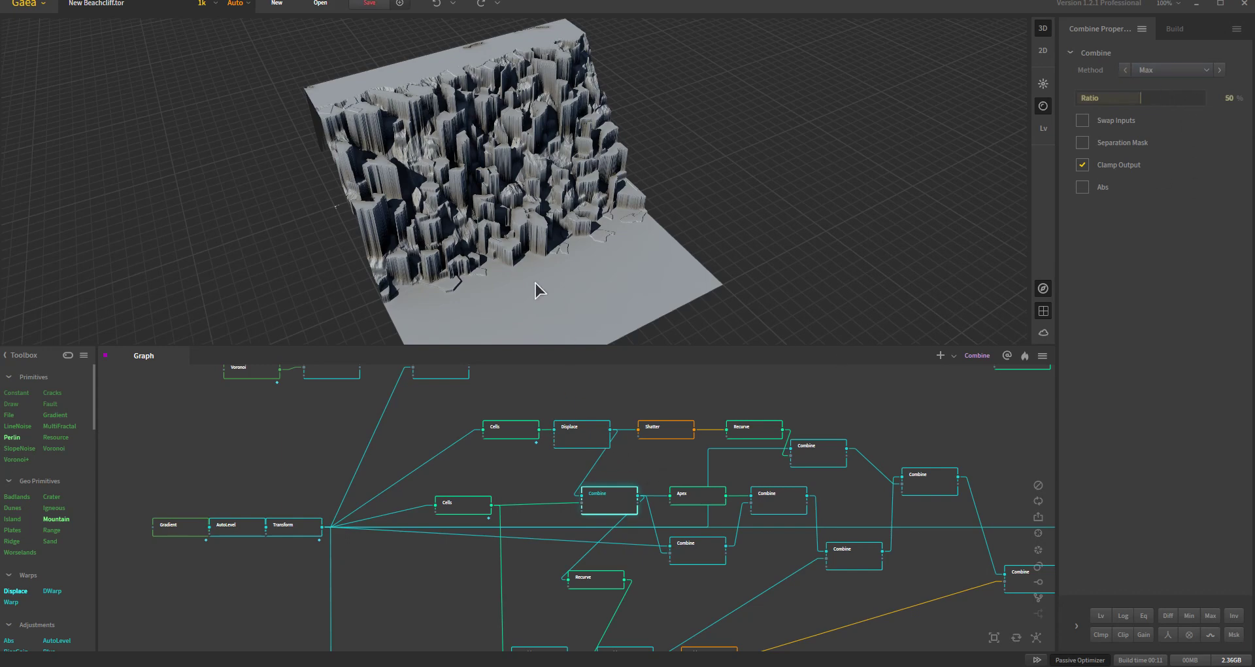
{"action": "left_click_drag", "start_coordinate": [681, 236], "coordinate": [647, 396]}
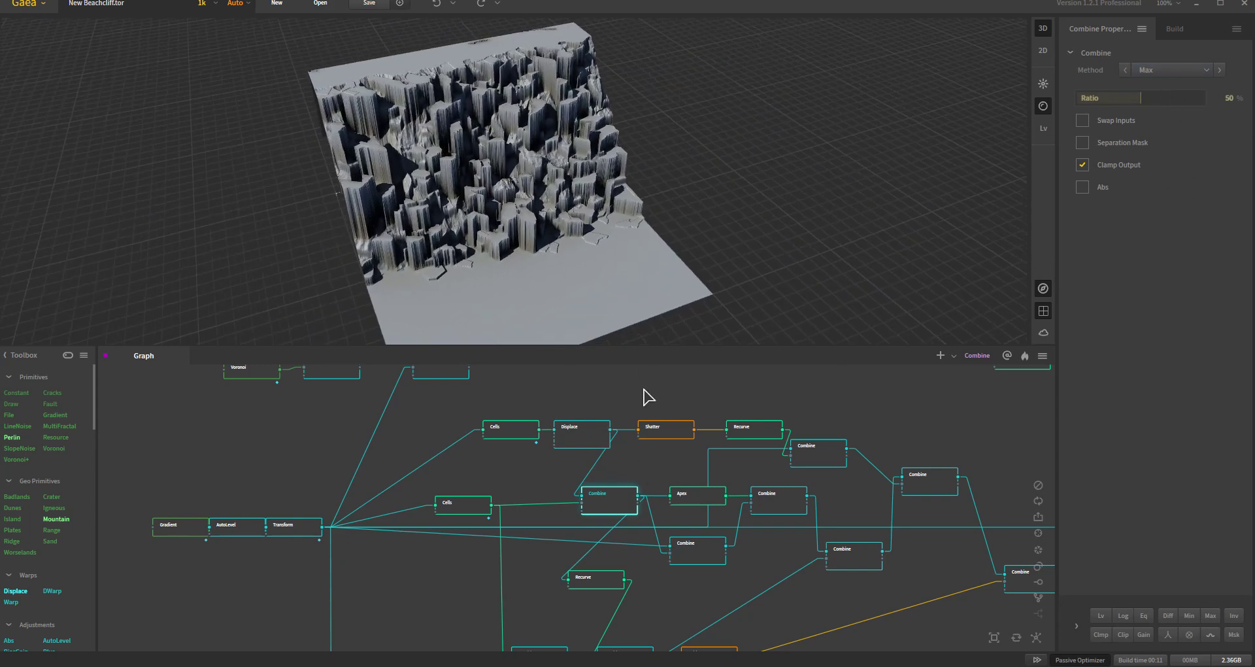
{"action": "left_click", "coordinate": [477, 504]}
{"action": "left_click", "coordinate": [574, 434]}
{"action": "left_click", "coordinate": [620, 508]}
{"action": "middle_click_drag", "start_coordinate": [680, 549], "coordinate": [592, 530]}
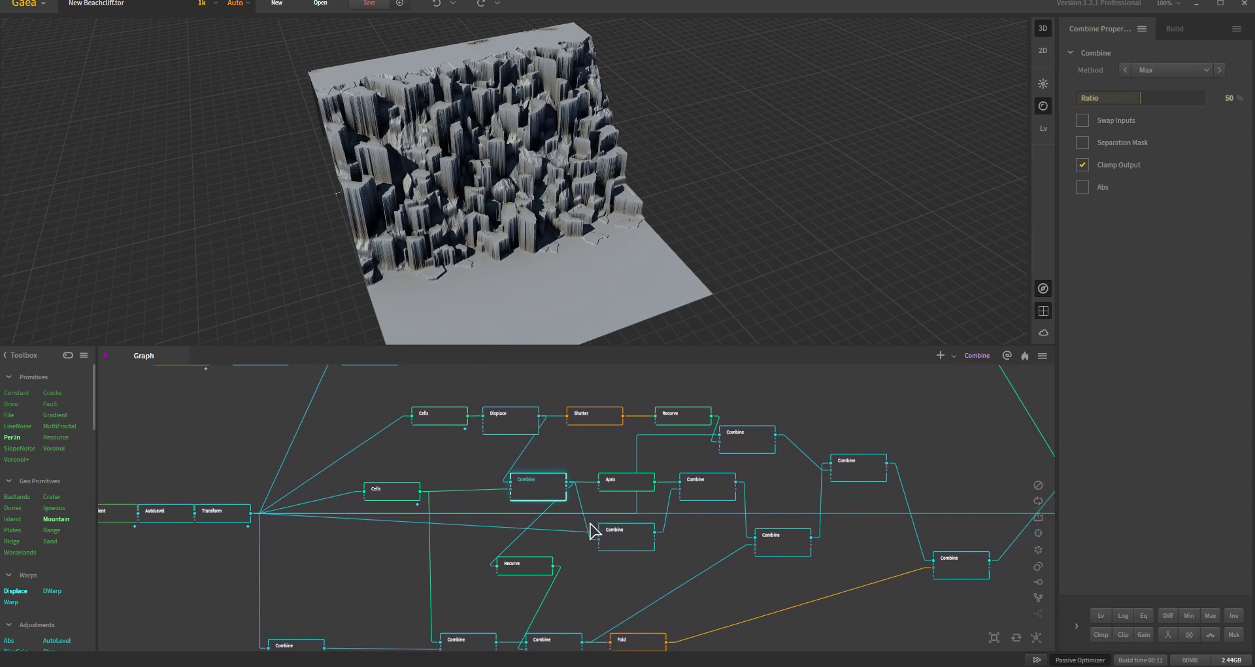
Step: Trace the lower Cells node and the Voronoi-subtracted gradient into the Combine node that blends them, previewing each
{"action": "middle_click_drag", "start_coordinate": [594, 589], "coordinate": [614, 568]}
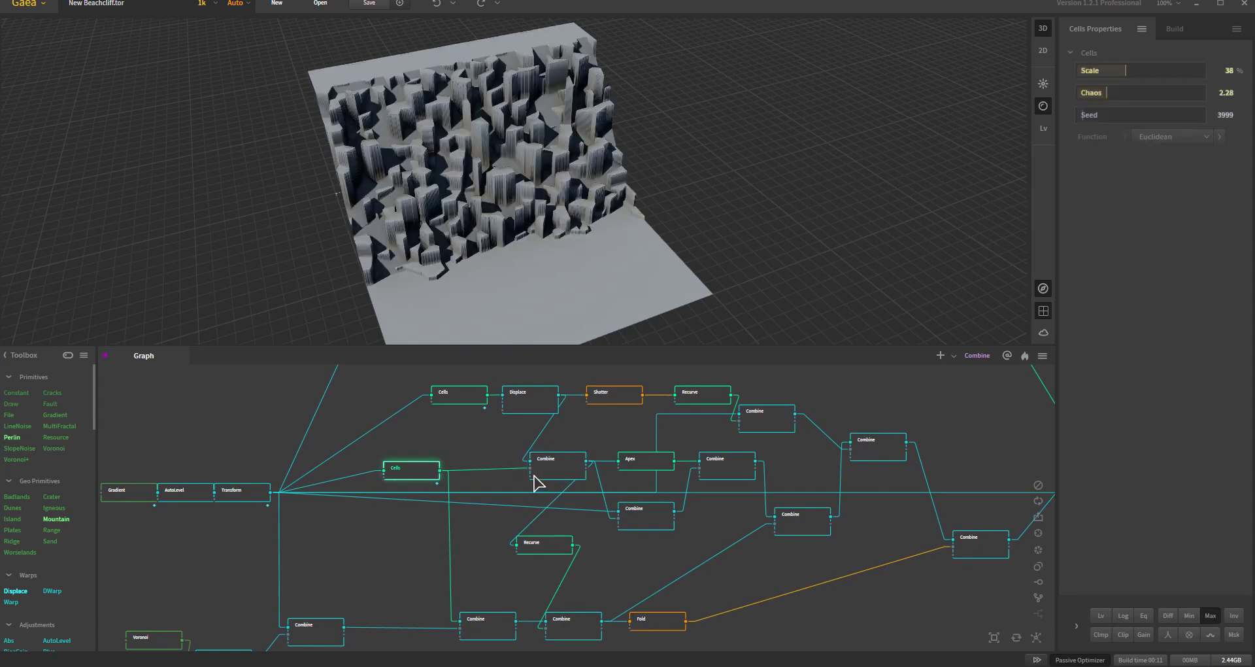
{"action": "left_click", "coordinate": [408, 468]}
{"action": "middle_click_drag", "start_coordinate": [401, 561], "coordinate": [417, 506]}
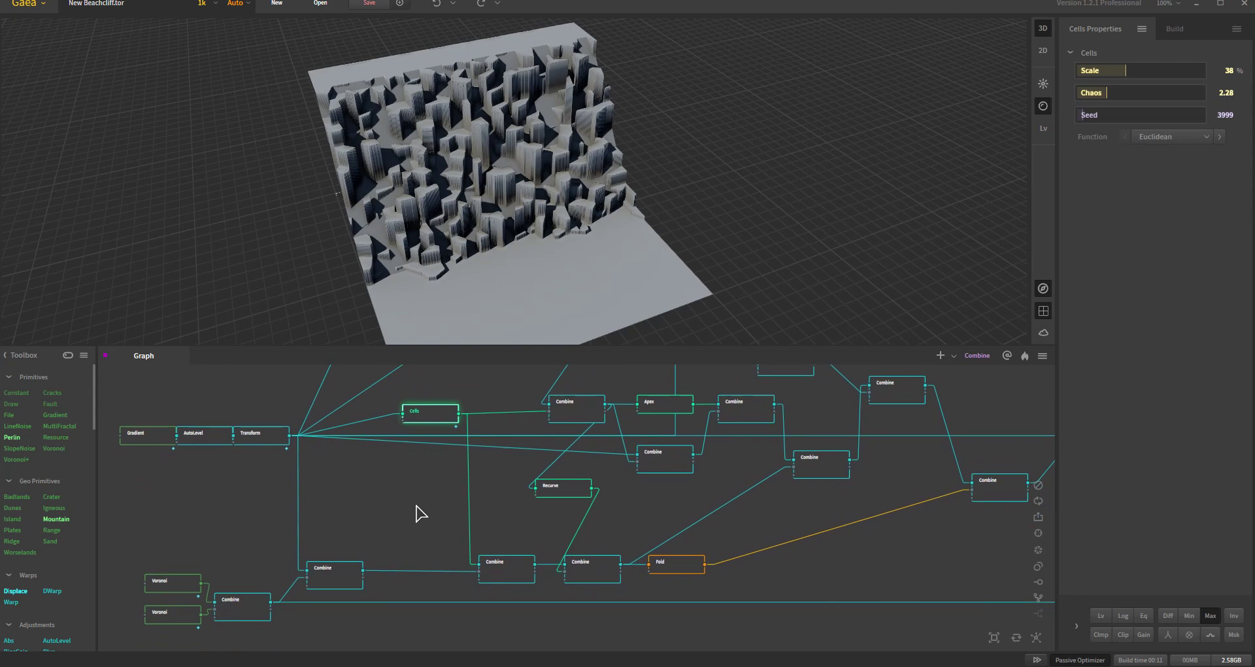
{"action": "left_click", "coordinate": [330, 581]}
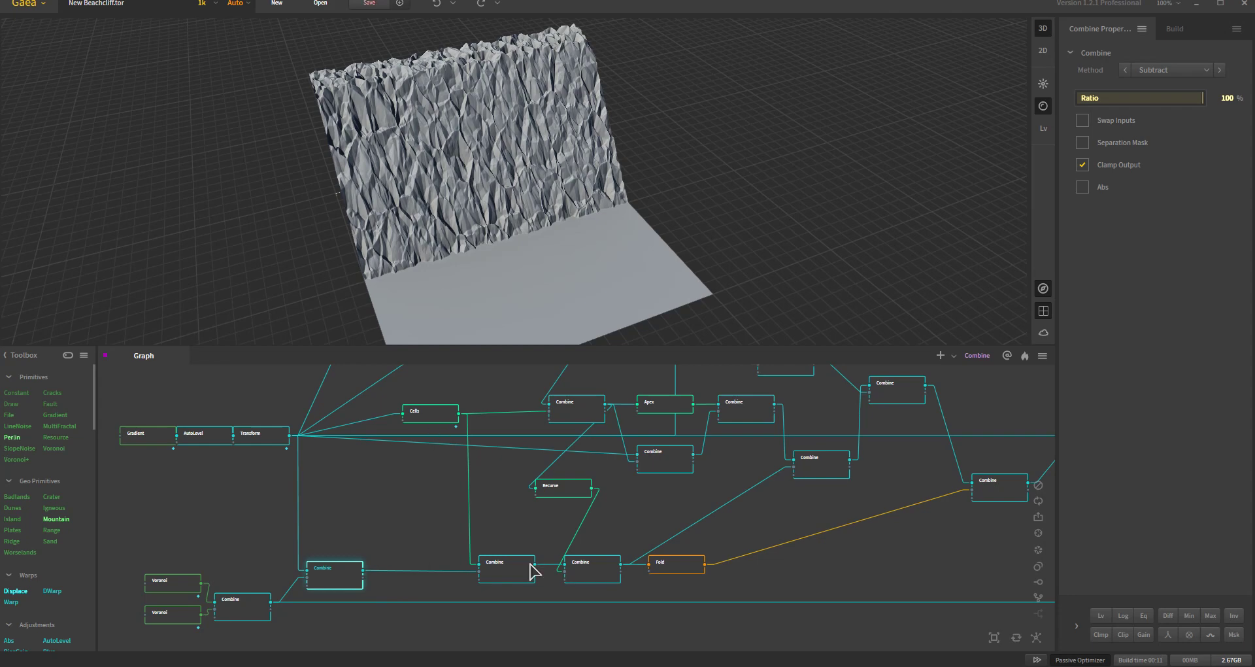
{"action": "left_click", "coordinate": [507, 568]}
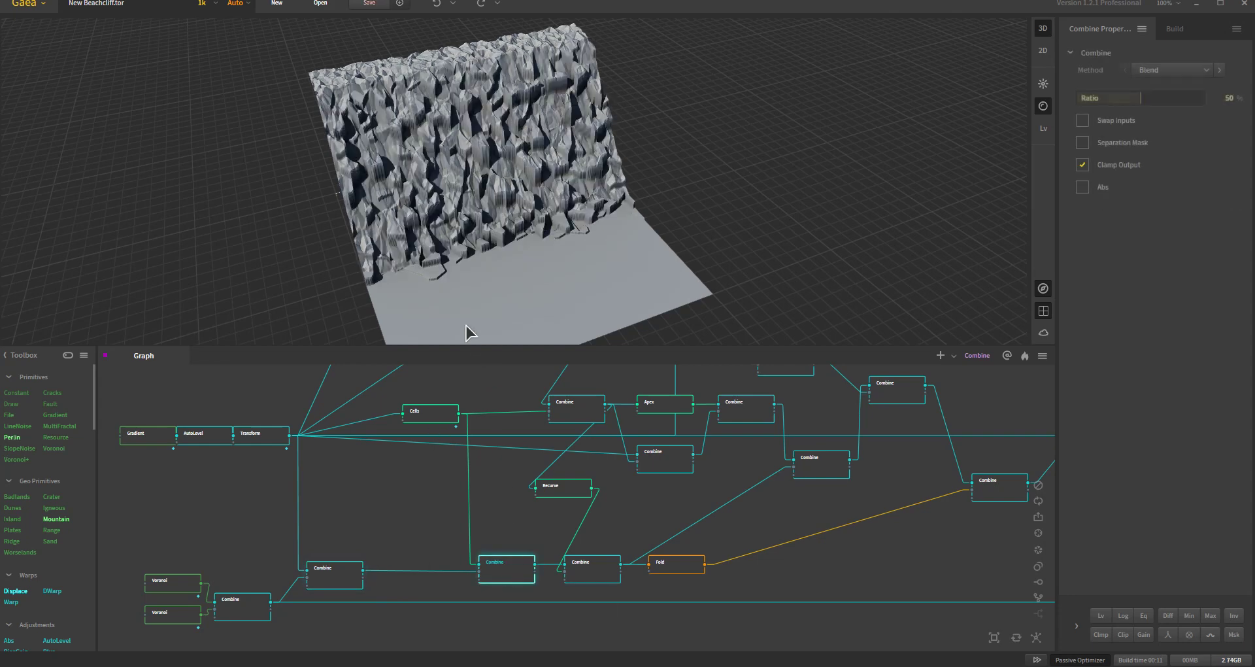
{"action": "mouse_move", "coordinate": [449, 290]}
{"action": "left_mouse_down"}
{"action": "mouse_move", "coordinate": [490, 288]}
{"action": "mouse_move", "coordinate": [409, 280]}
{"action": "mouse_move", "coordinate": [471, 290]}
{"action": "left_mouse_up"}
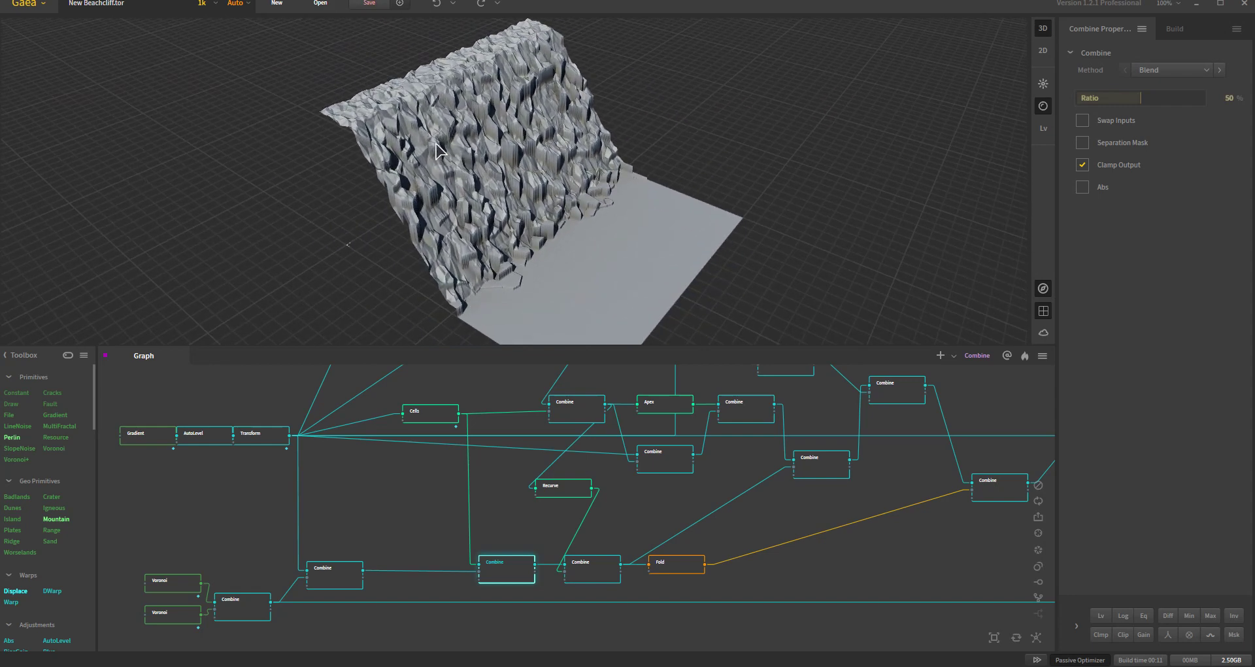
Step: Preview the lower Cells node again and examine the stepped cell columns from the side and the front
{"action": "left_click", "coordinate": [435, 413]}
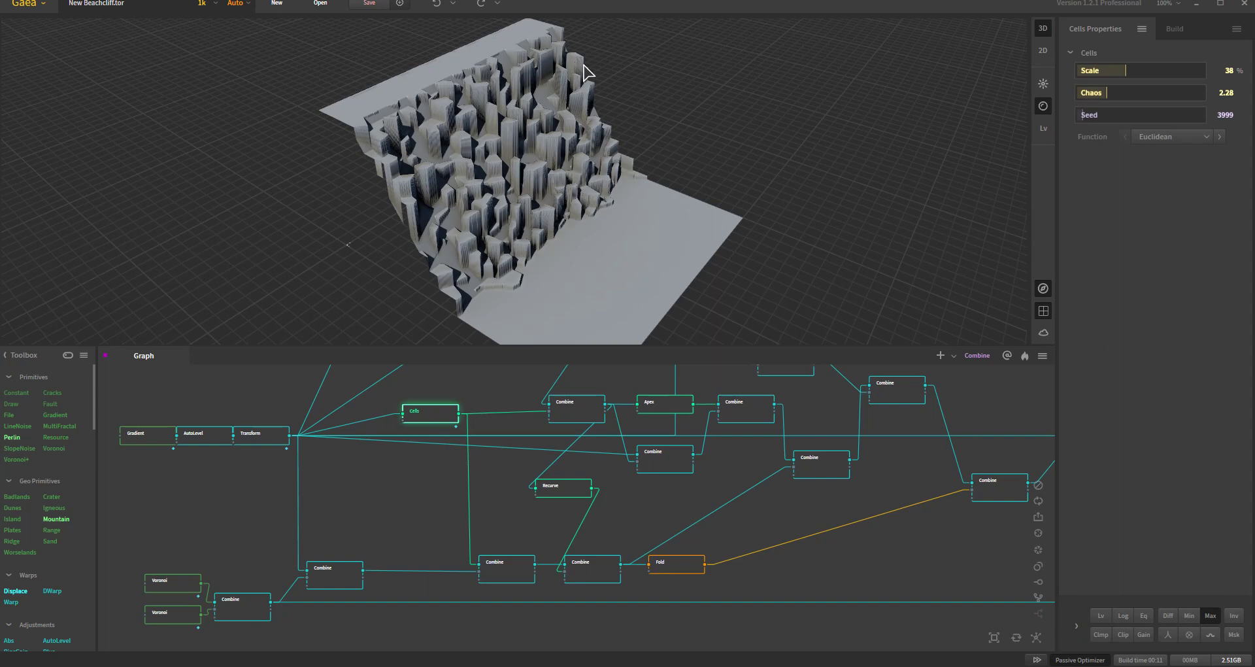
{"action": "left_click_drag", "start_coordinate": [560, 243], "coordinate": [538, 168]}
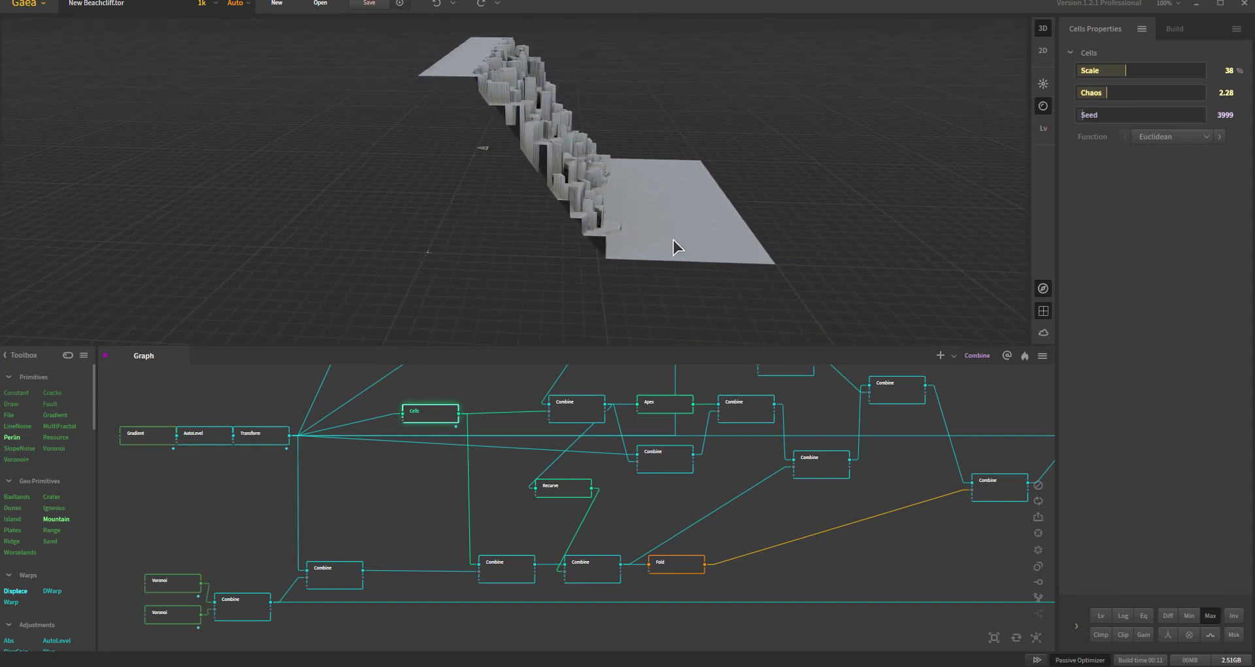
{"action": "left_click_drag", "start_coordinate": [676, 219], "coordinate": [631, 185]}
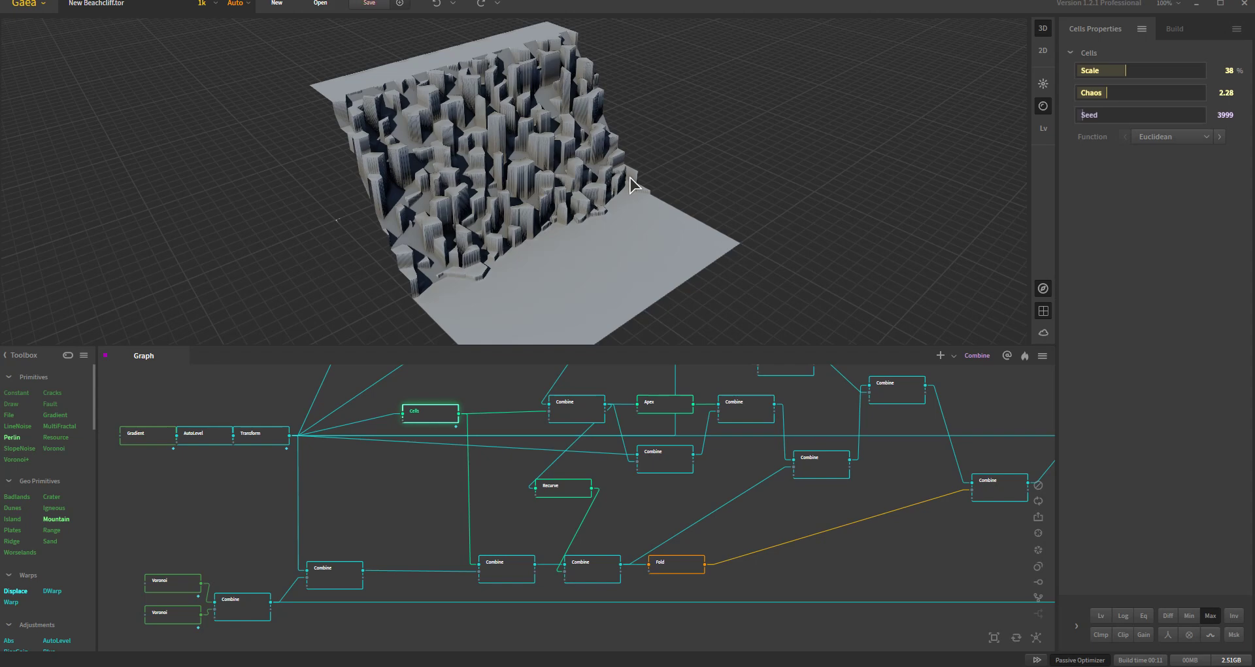
{"action": "left_click_drag", "start_coordinate": [560, 173], "coordinate": [560, 275]}
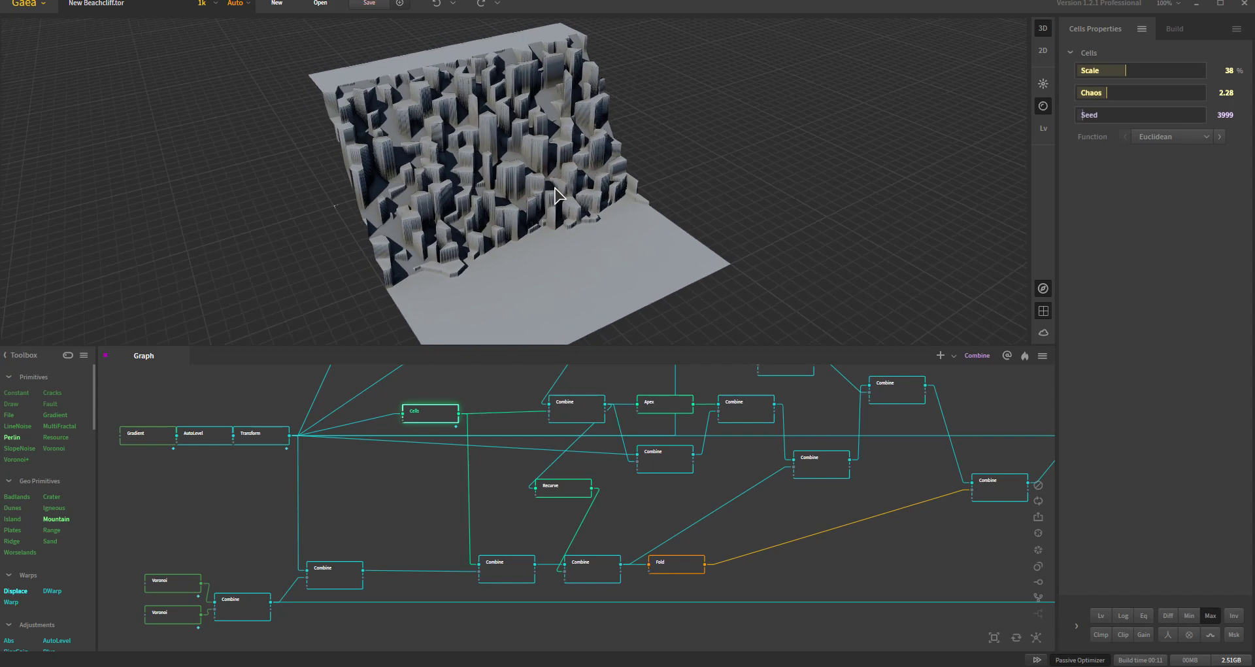
Step: Compare the Max Combine of Displace and Cells with the Combine that blends Cells into the Voronoi-subtracted cliff
{"action": "left_click", "coordinate": [588, 409]}
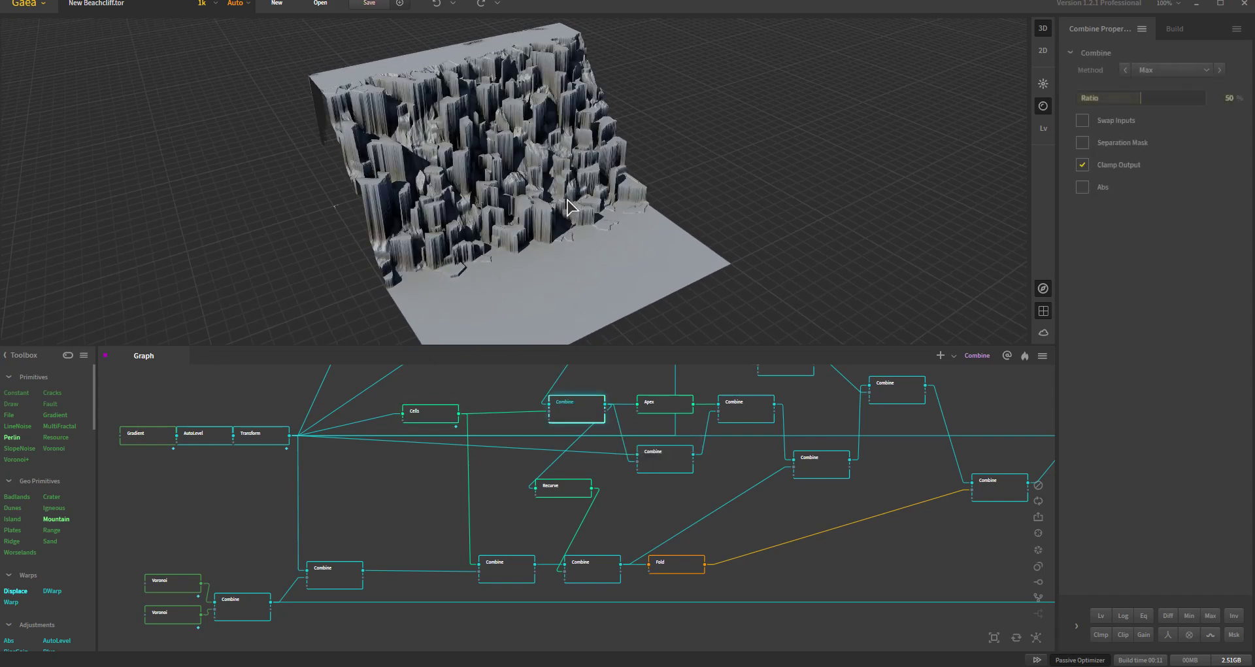
{"action": "mouse_move", "coordinate": [523, 206]}
{"action": "left_mouse_down"}
{"action": "mouse_move", "coordinate": [489, 168]}
{"action": "mouse_move", "coordinate": [582, 190]}
{"action": "mouse_move", "coordinate": [513, 212]}
{"action": "left_mouse_up"}
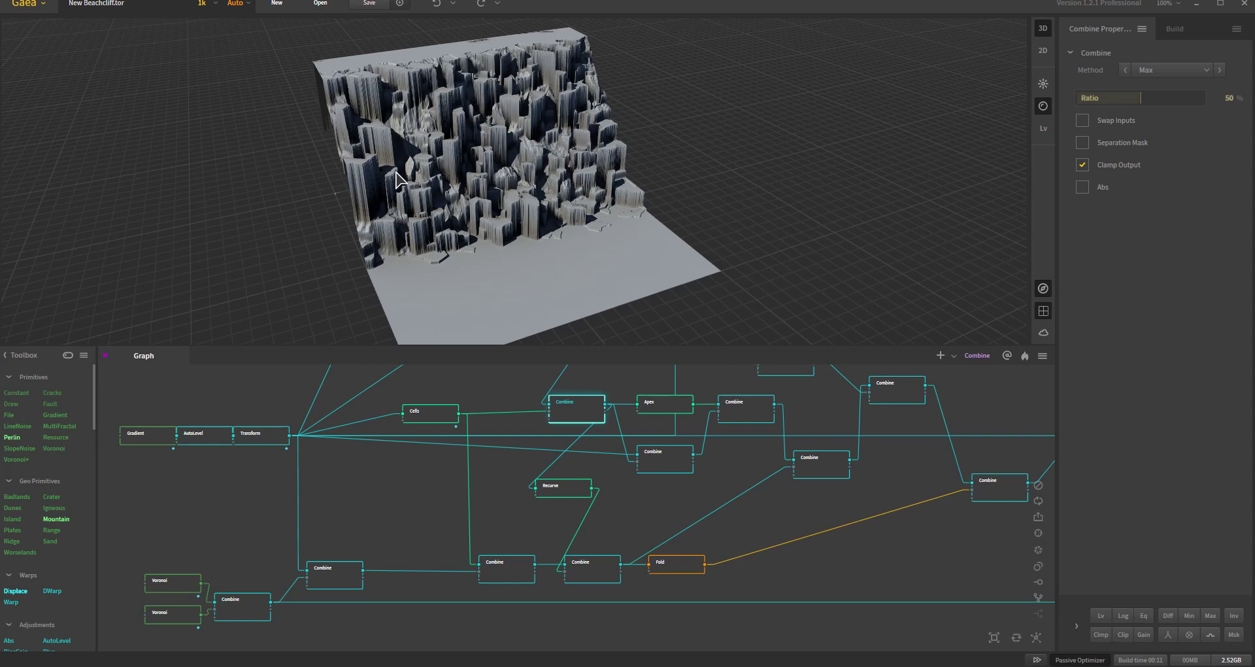
{"action": "left_click_drag", "start_coordinate": [399, 180], "coordinate": [434, 171]}
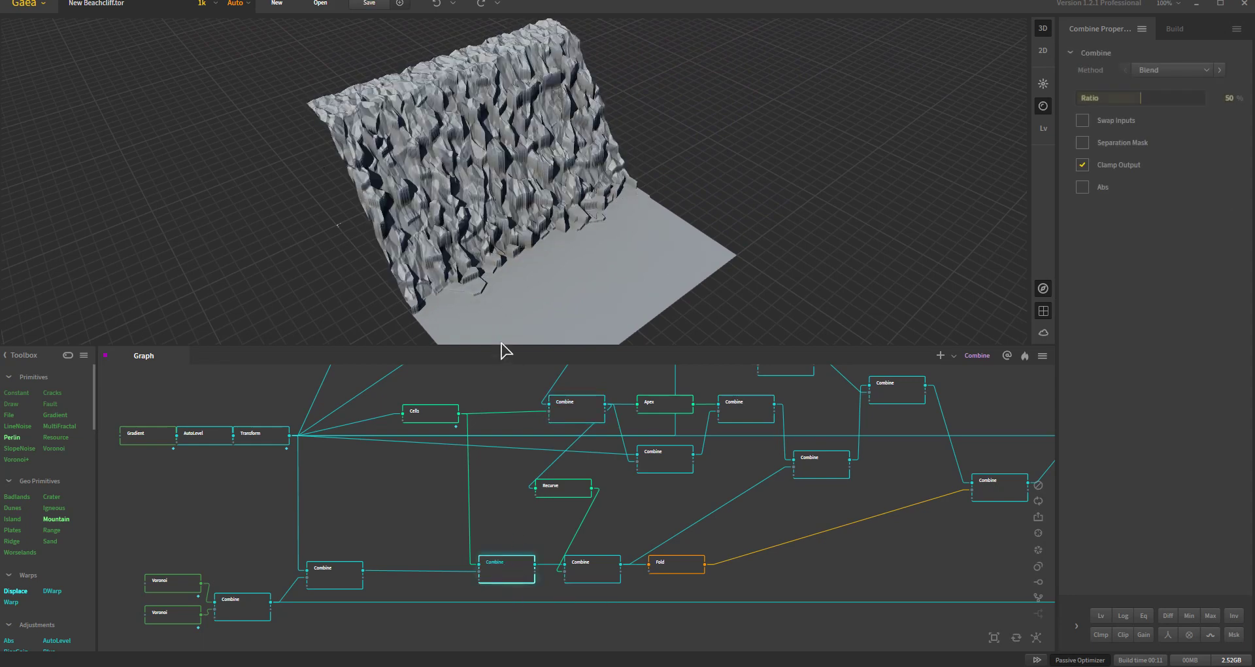
{"action": "mouse_move", "coordinate": [476, 230]}
{"action": "left_mouse_down"}
{"action": "mouse_move", "coordinate": [627, 140]}
{"action": "mouse_move", "coordinate": [485, 236]}
{"action": "left_mouse_up"}
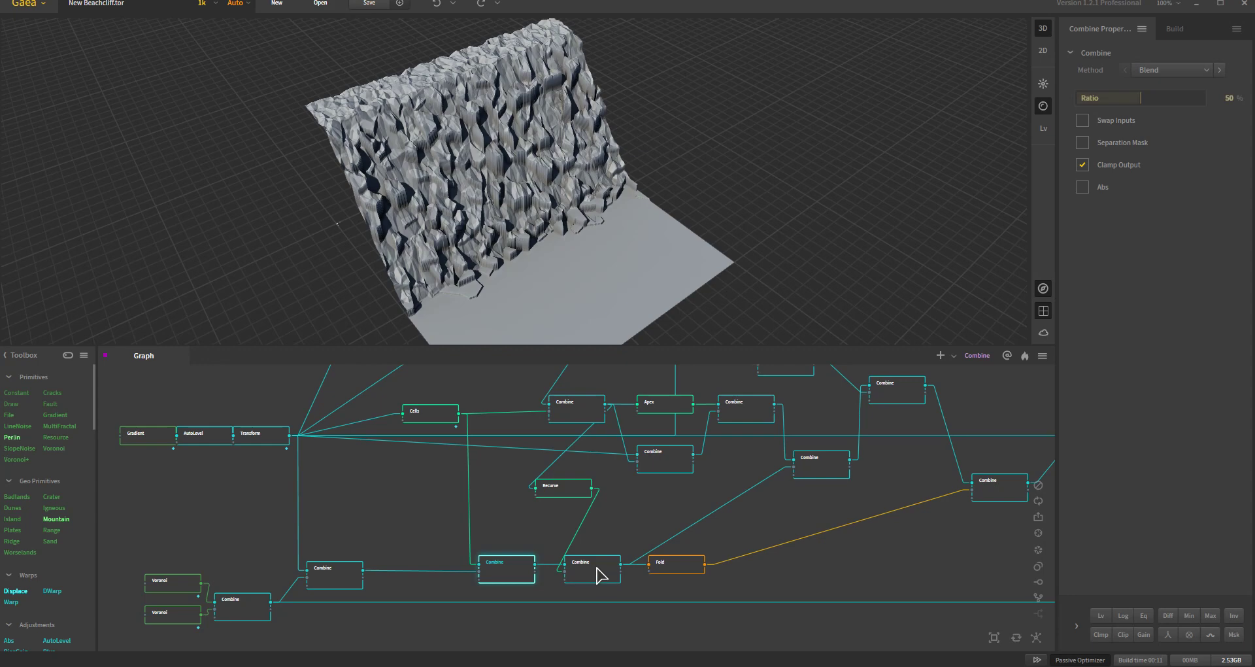
{"action": "left_click", "coordinate": [580, 406]}
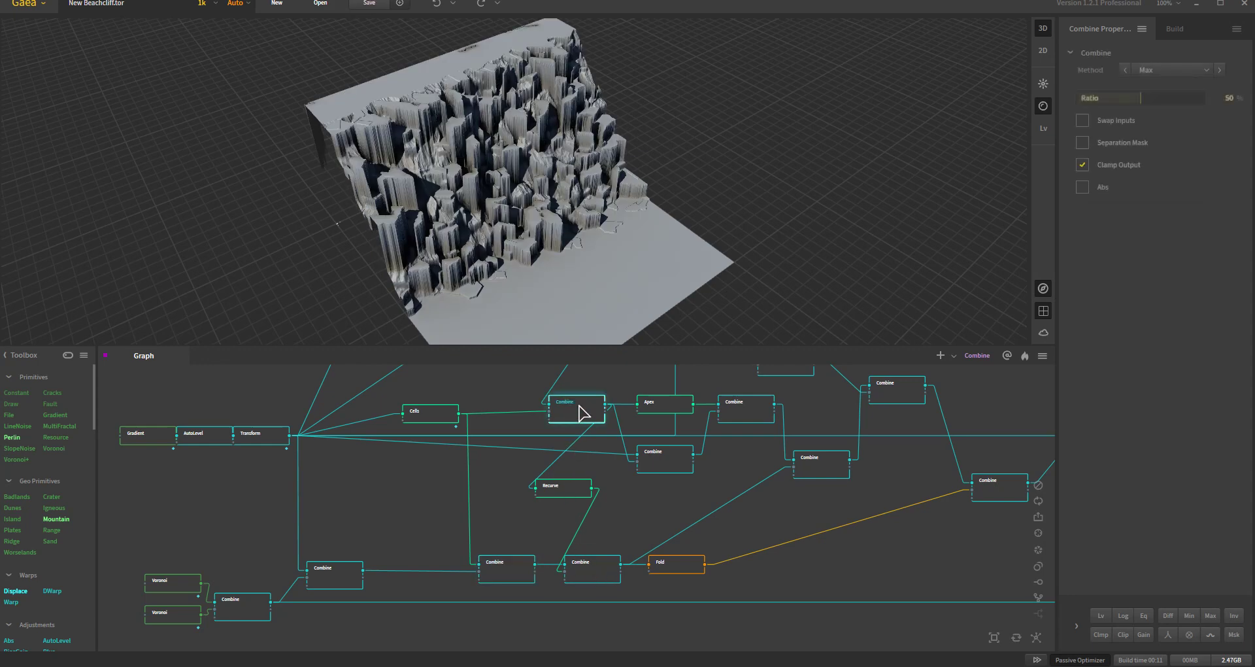
Step: Preview the Recurve node fed by the Max Combine, and compare the Combine nodes before and after Recurve is blended in
{"action": "left_click", "coordinate": [568, 493]}
{"action": "left_click_drag", "start_coordinate": [482, 218], "coordinate": [363, 106]}
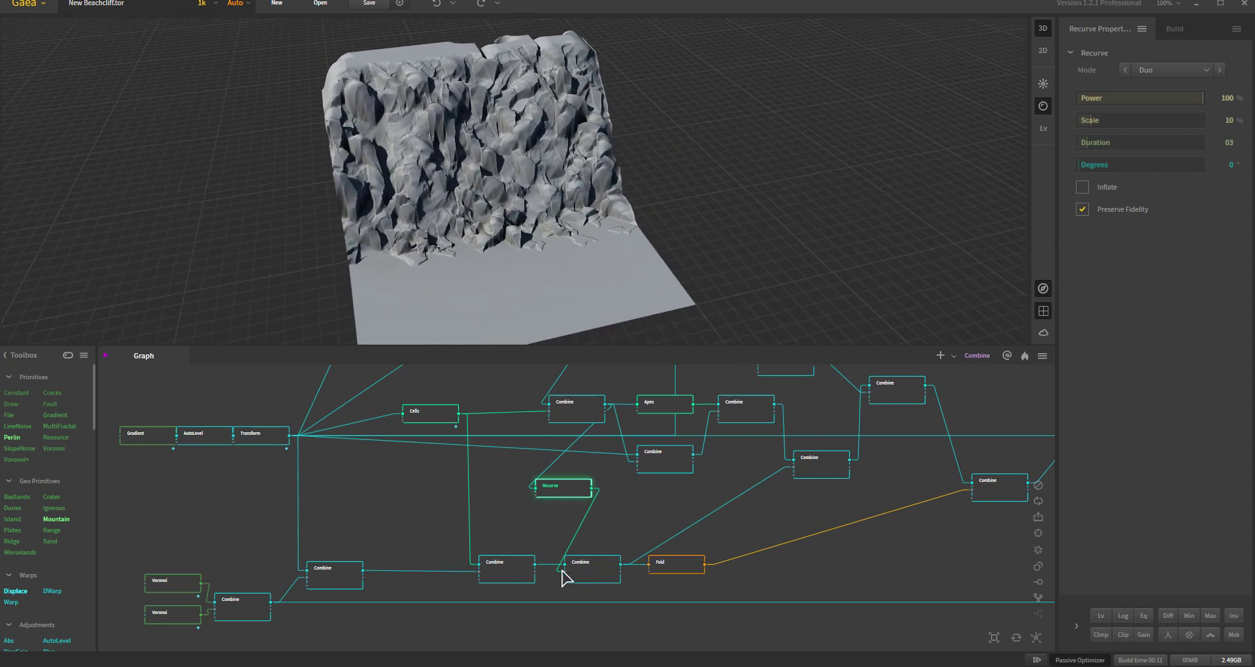
{"action": "left_click", "coordinate": [513, 564]}
{"action": "left_click", "coordinate": [597, 579]}
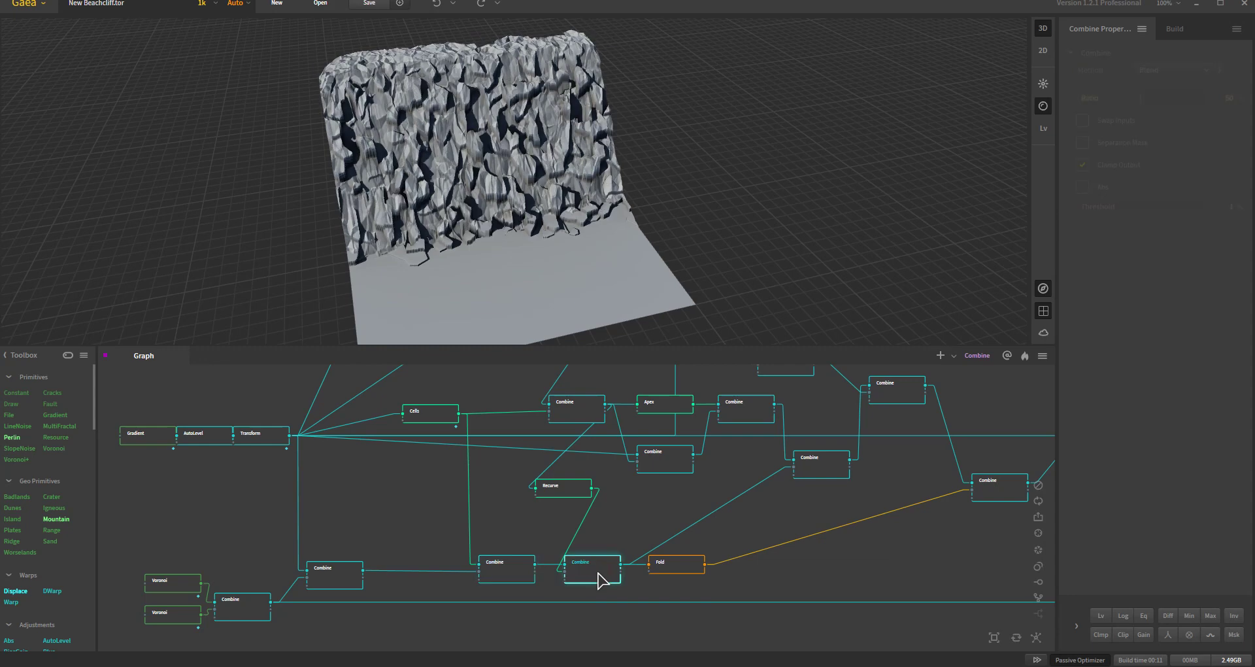
{"action": "left_click_drag", "start_coordinate": [548, 234], "coordinate": [519, 183]}
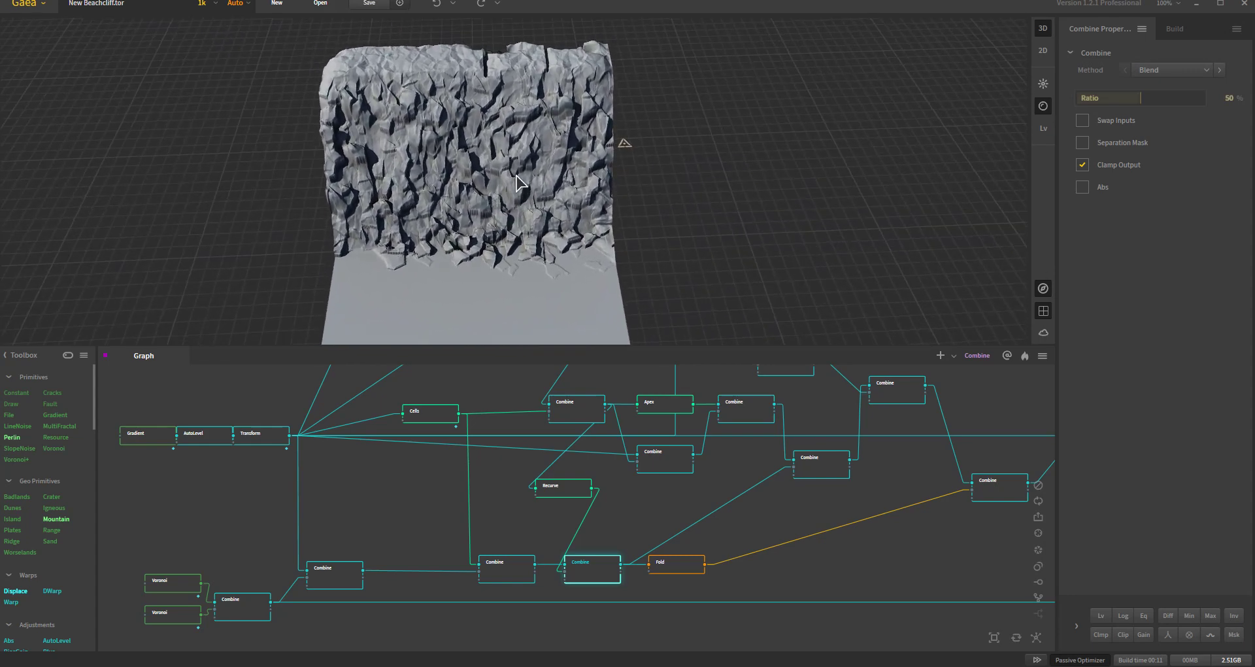
{"action": "middle_click_drag", "start_coordinate": [669, 516], "coordinate": [656, 566]}
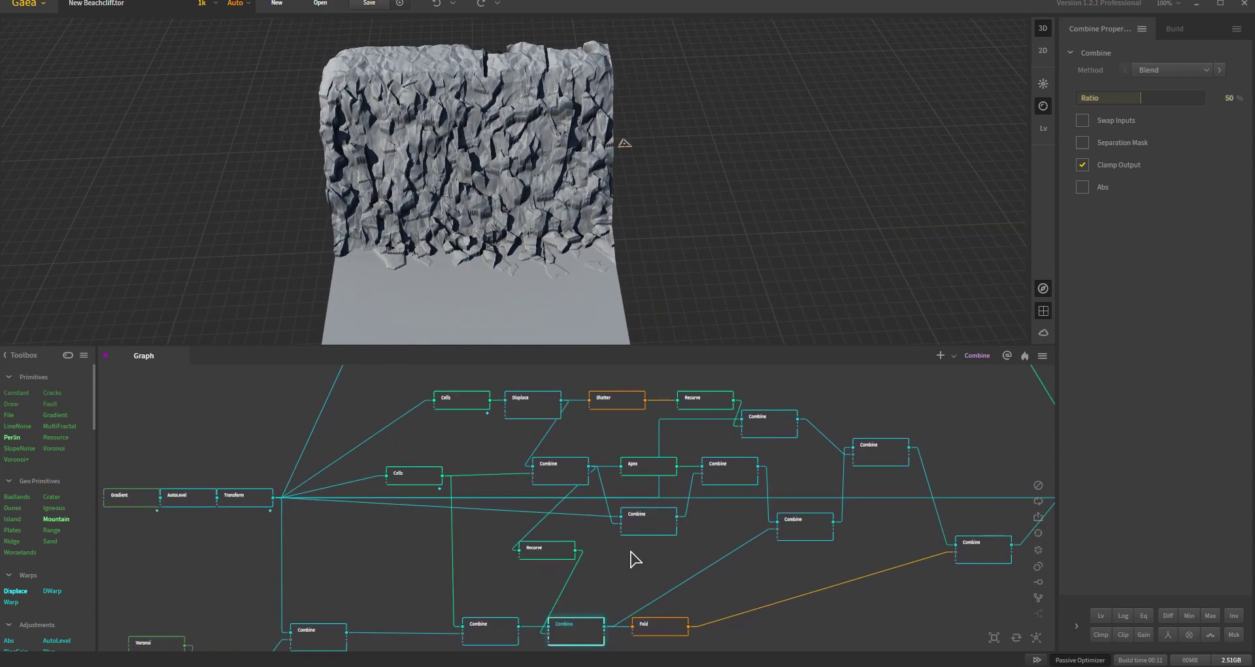
Step: Compare the Max Combine of Displace and Cells with the plain Transform gradient, examining the cliff from an angle
{"action": "left_click", "coordinate": [569, 481]}
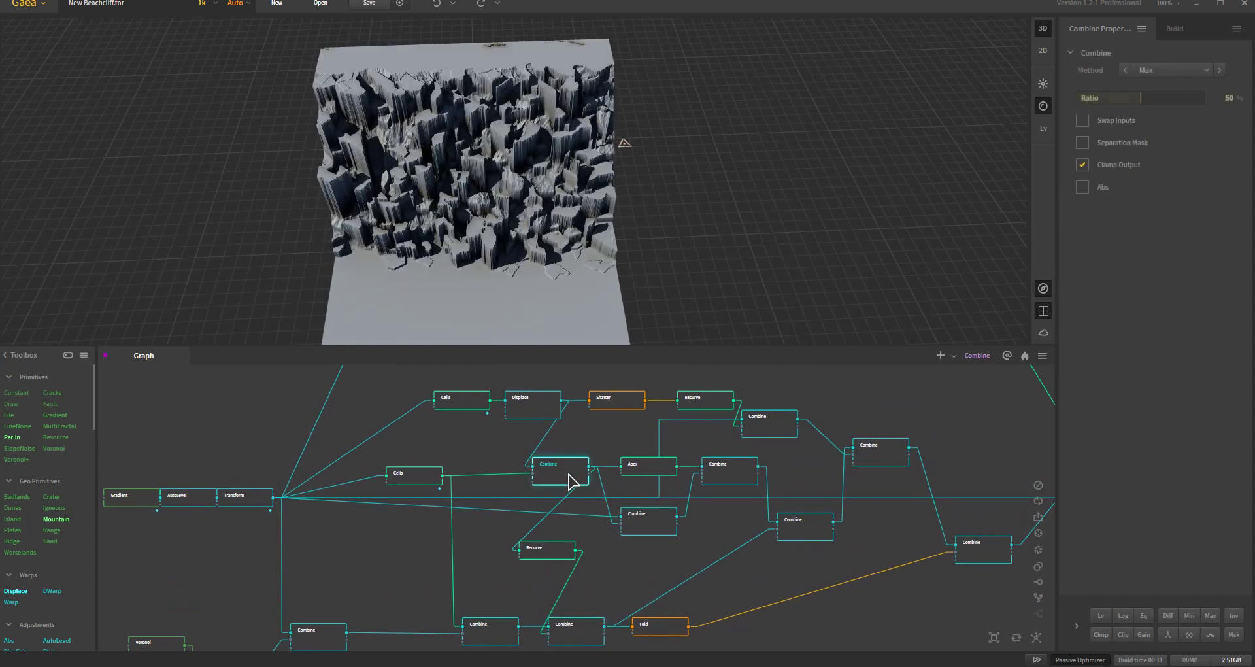
{"action": "left_click_drag", "start_coordinate": [428, 209], "coordinate": [442, 137]}
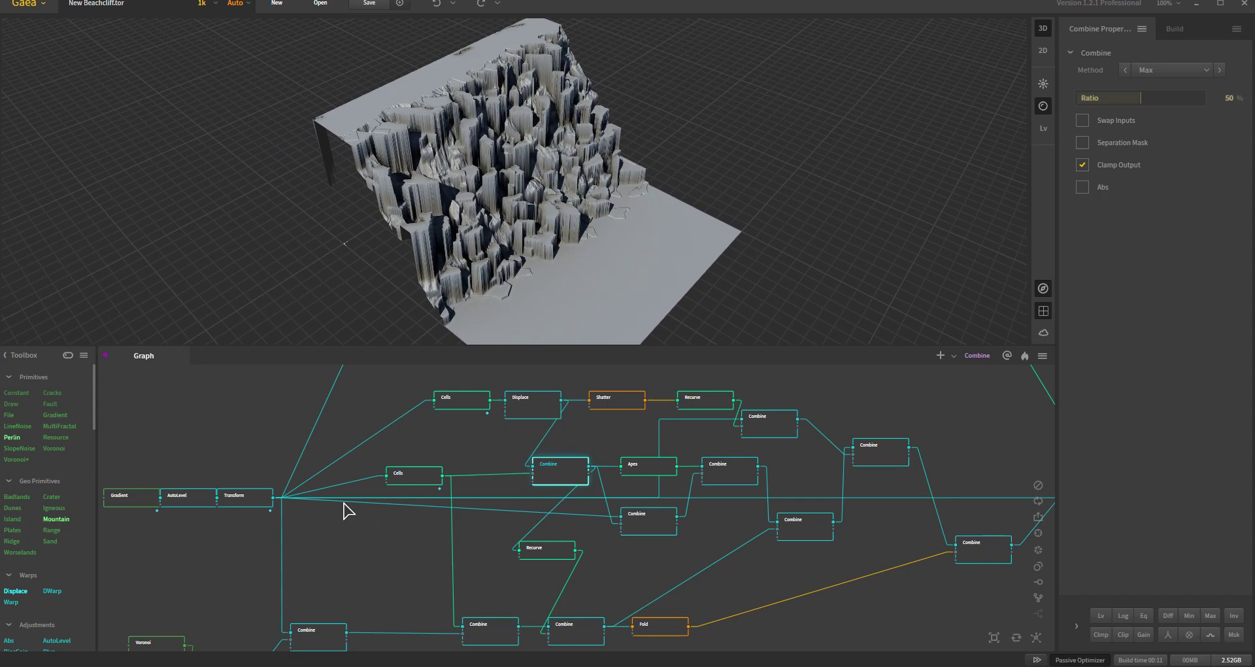
{"action": "left_click", "coordinate": [251, 500]}
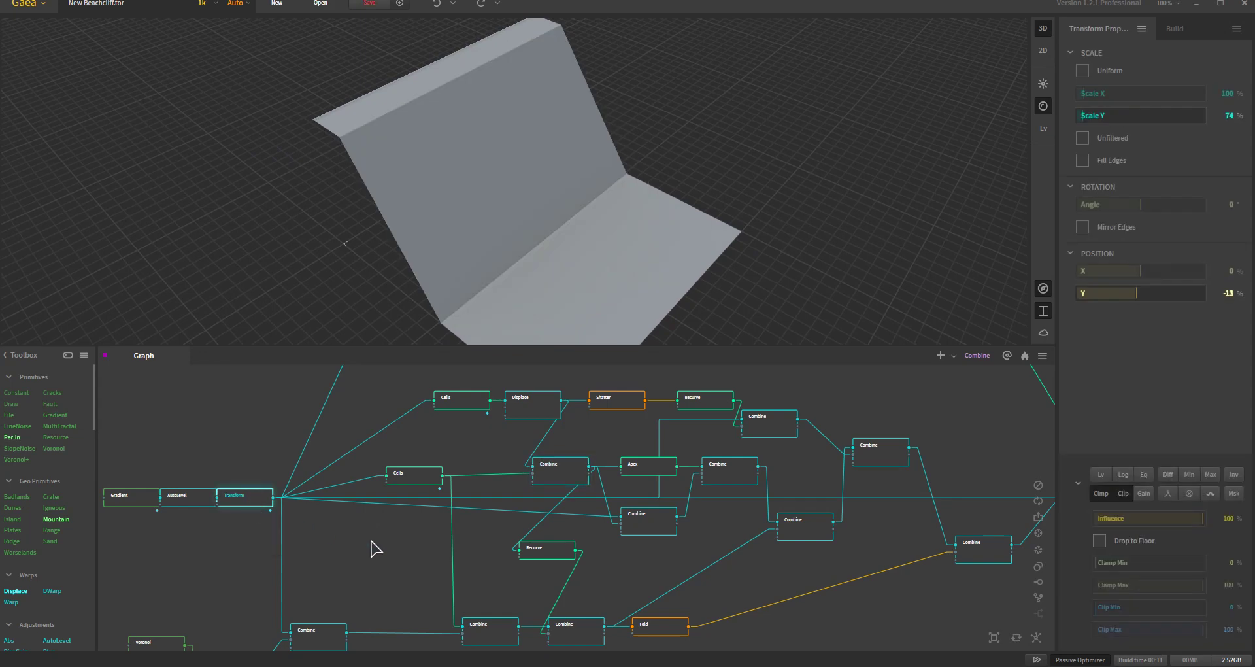
{"action": "left_click", "coordinate": [561, 482]}
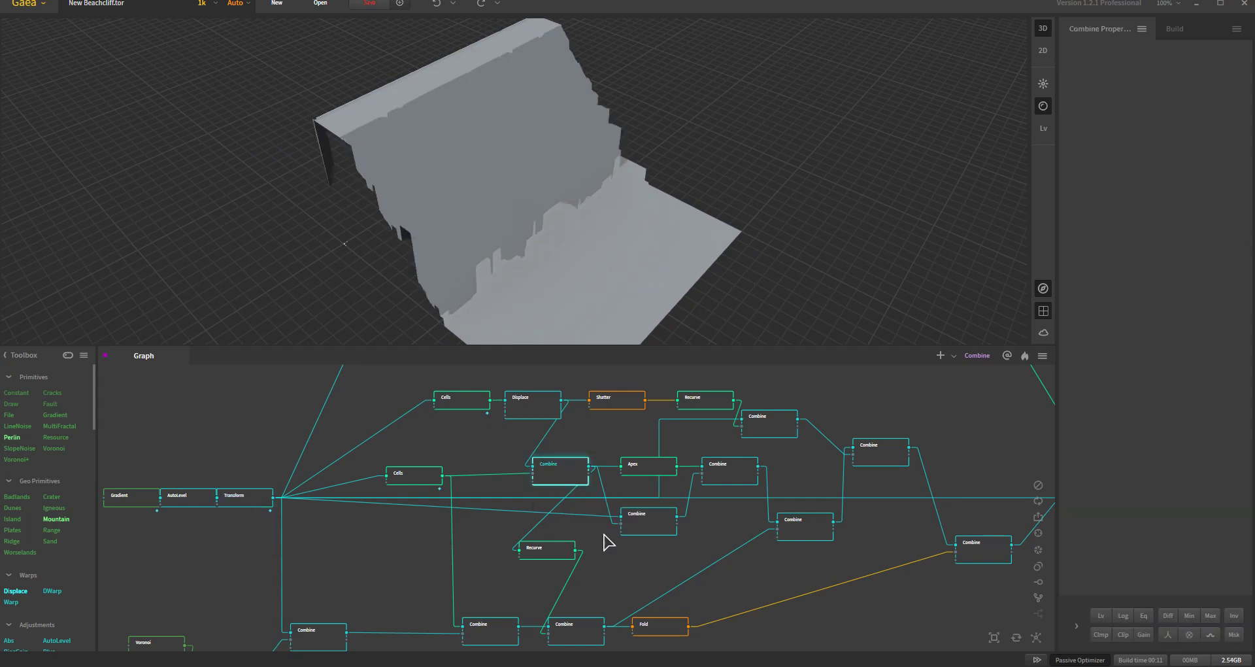
Step: Preview the Combine that blends the Transform gradient with the Max Combine, and examine the softened cliff from several angles
{"action": "left_click", "coordinate": [646, 530]}
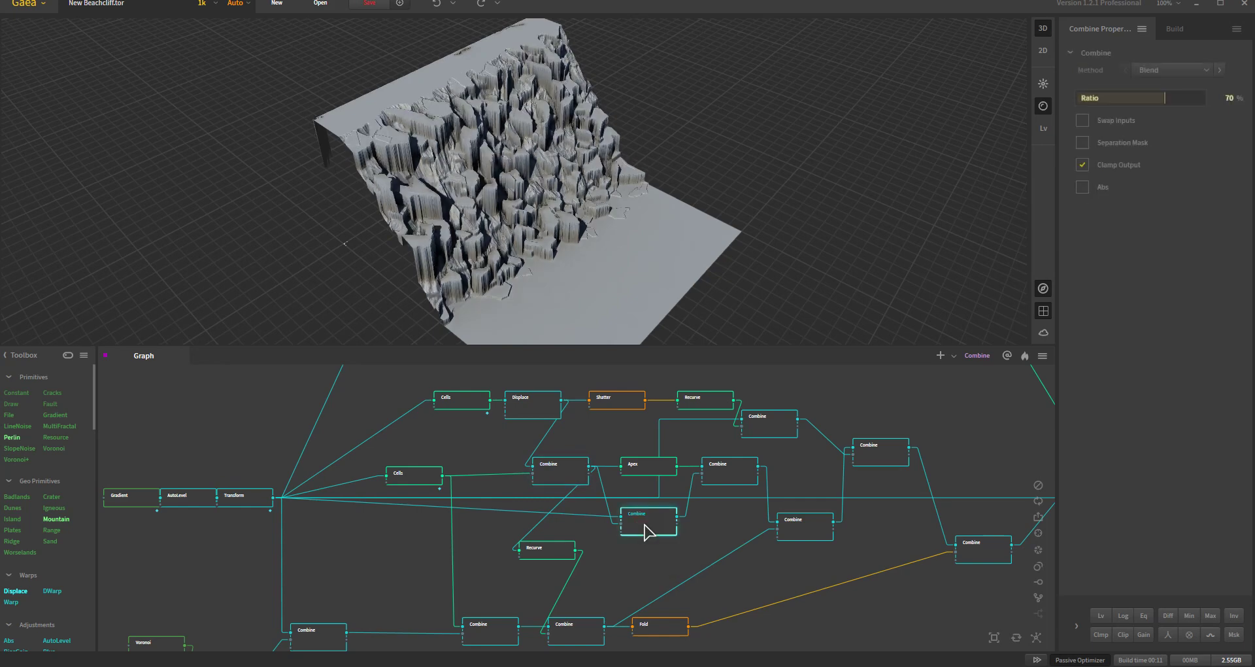
{"action": "left_click_drag", "start_coordinate": [559, 180], "coordinate": [924, 188]}
{"action": "left_click_drag", "start_coordinate": [707, 211], "coordinate": [653, 276]}
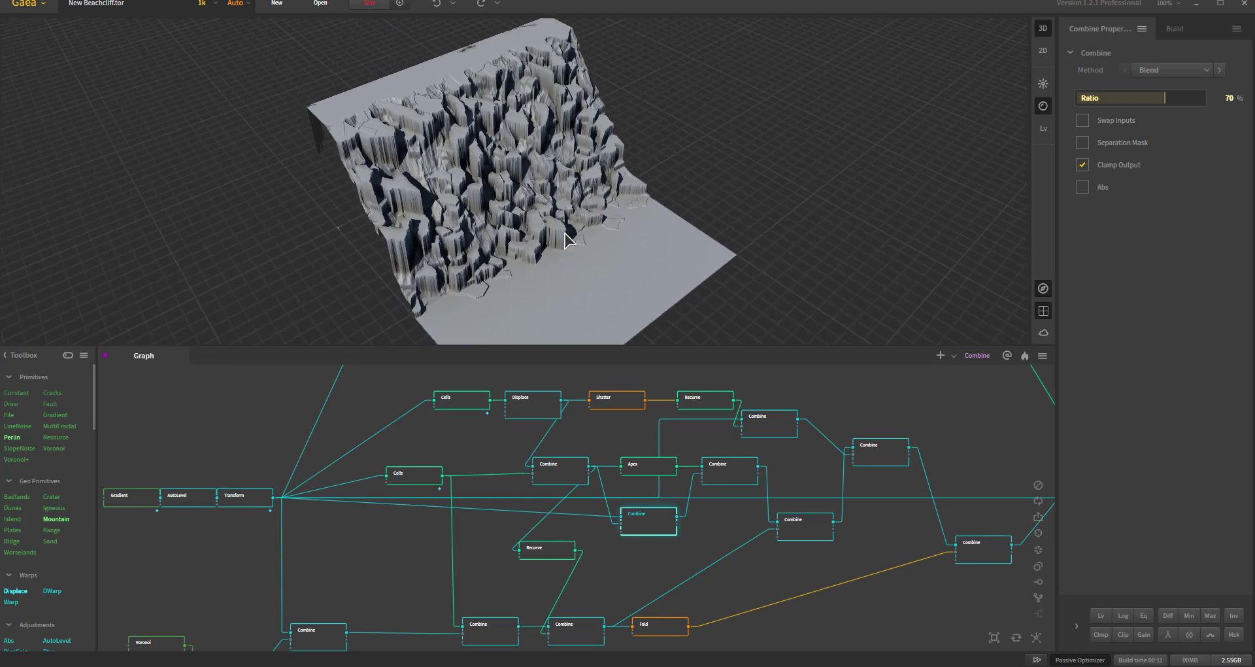
{"action": "left_click_drag", "start_coordinate": [497, 229], "coordinate": [517, 291]}
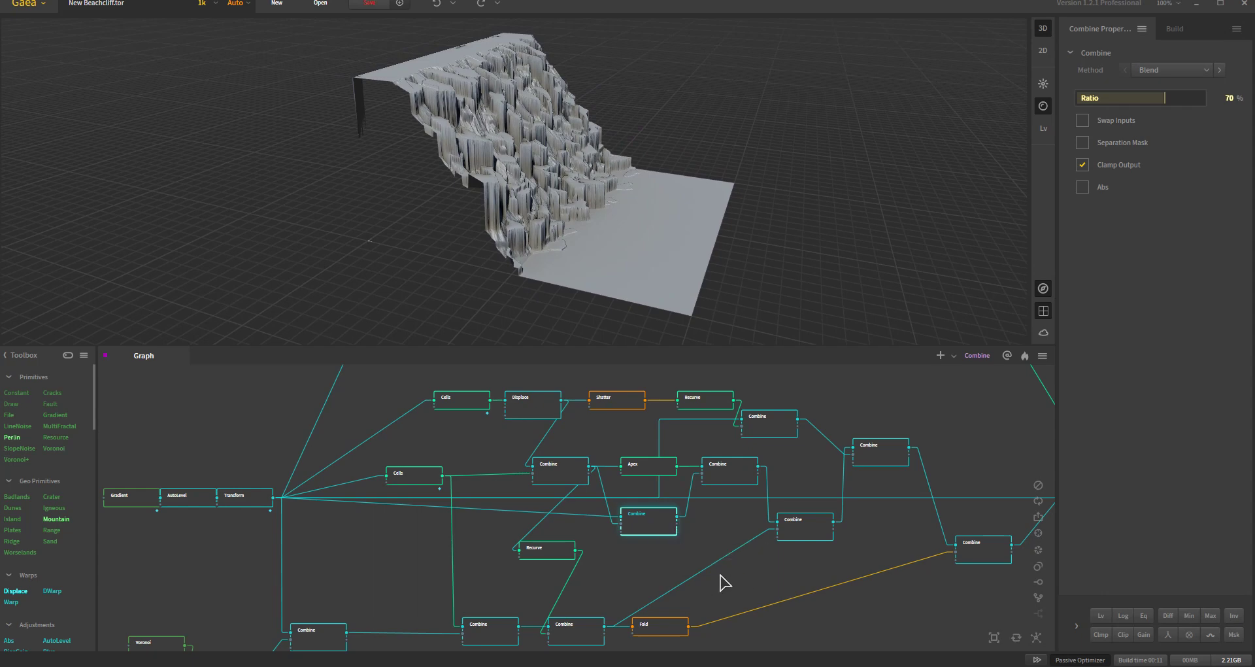
Step: Compare the Max Combine of Displace and Cells with its Recurve node and with the Combine that blends in the Transform gradient
{"action": "left_click", "coordinate": [577, 482]}
{"action": "left_click_drag", "start_coordinate": [601, 304], "coordinate": [425, 198]}
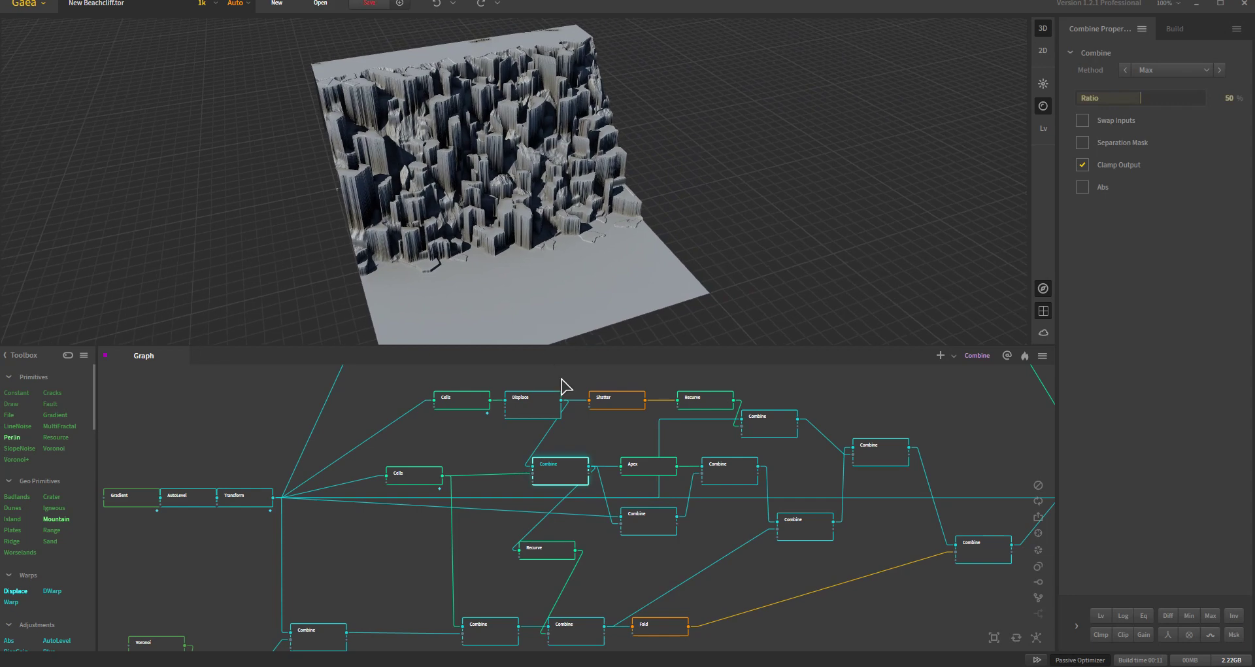
{"action": "left_click", "coordinate": [558, 553]}
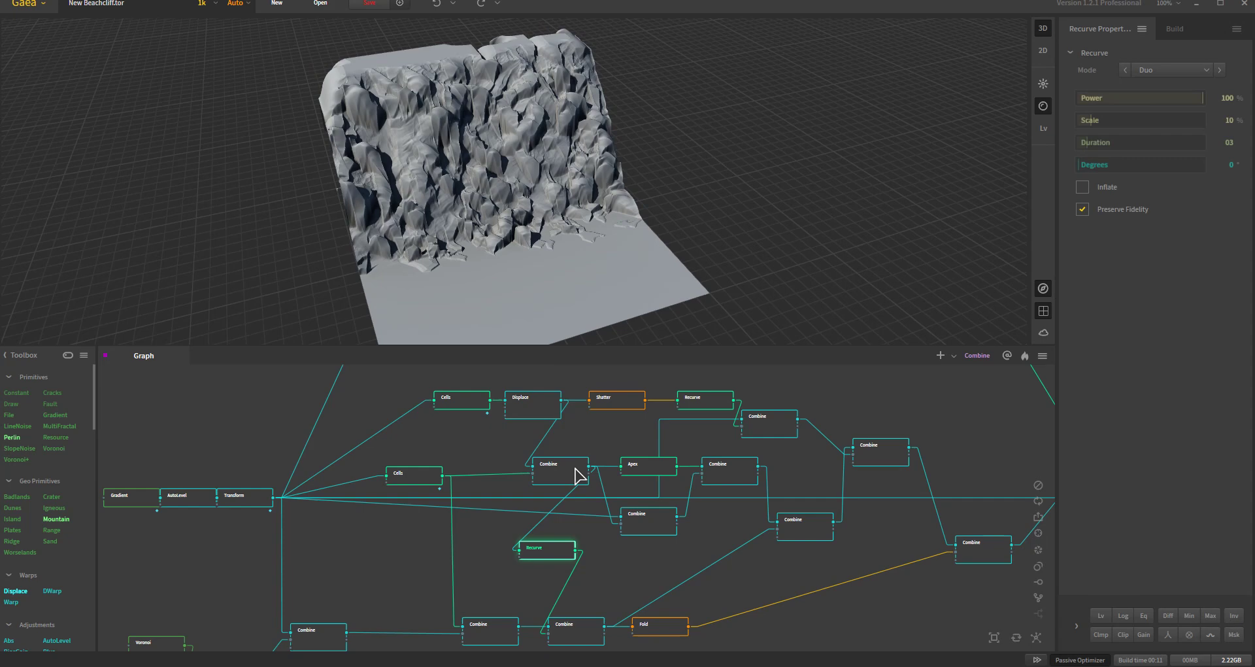
{"action": "left_click", "coordinate": [639, 518]}
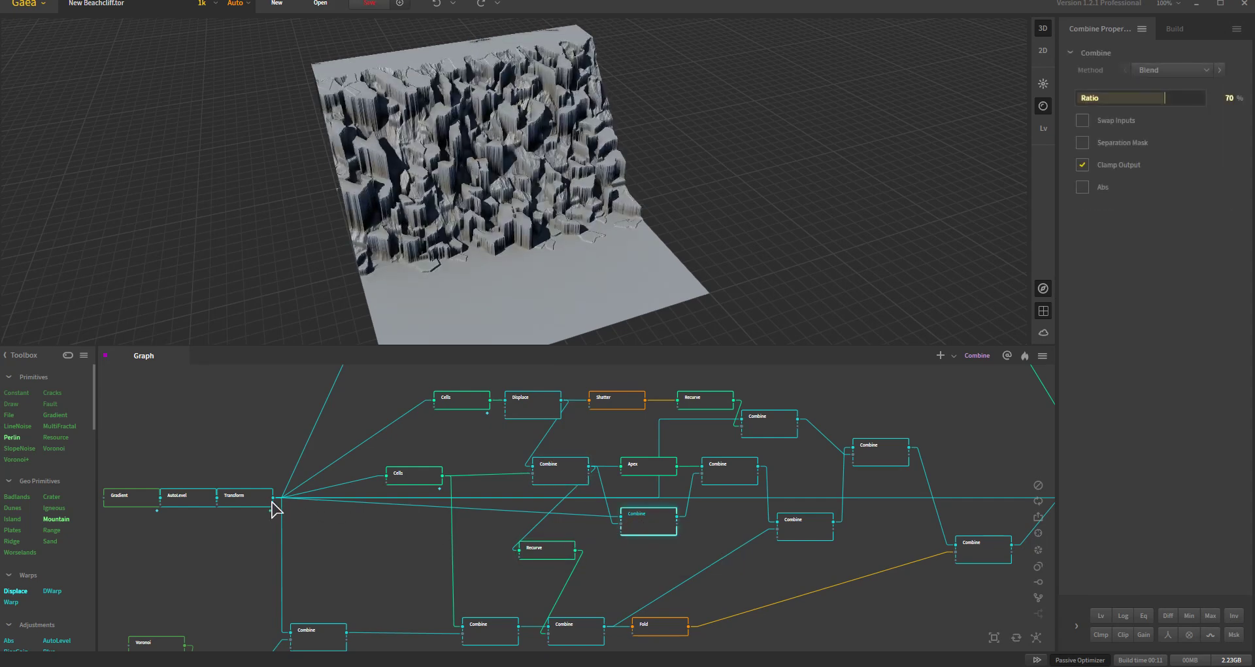
{"action": "left_click", "coordinate": [582, 474]}
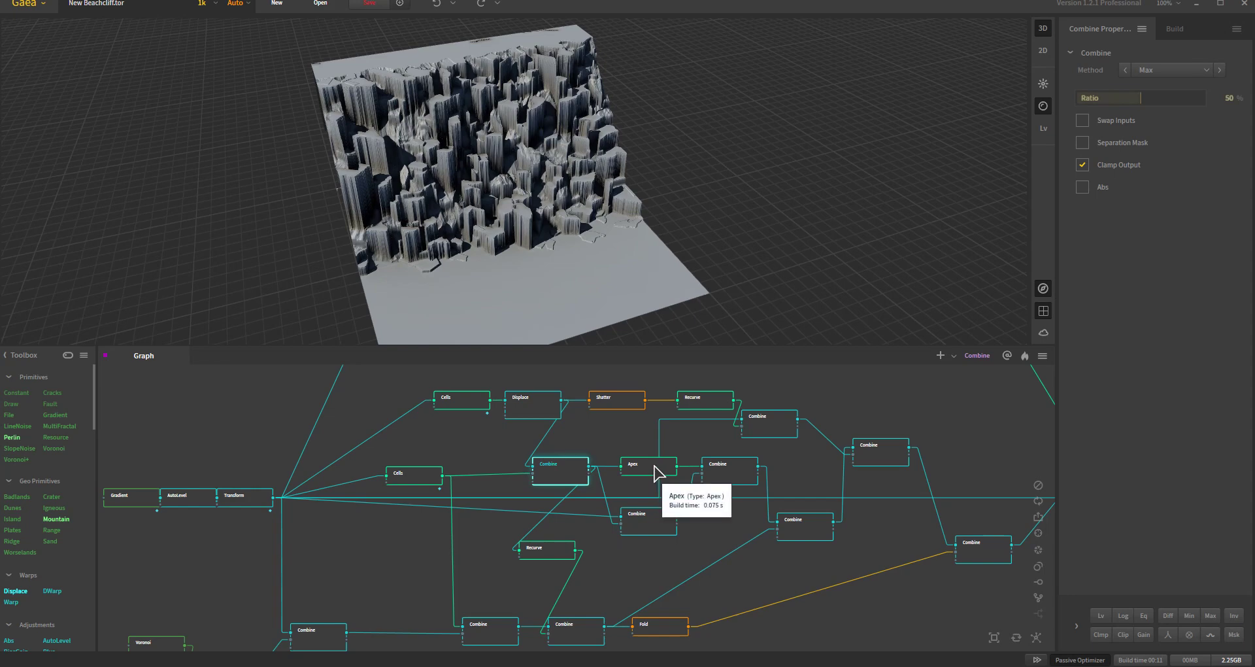
Step: Preview the Apex node fed by the Max Combine, and examine the slanted rocks from the side and the front
{"action": "left_click", "coordinate": [654, 469]}
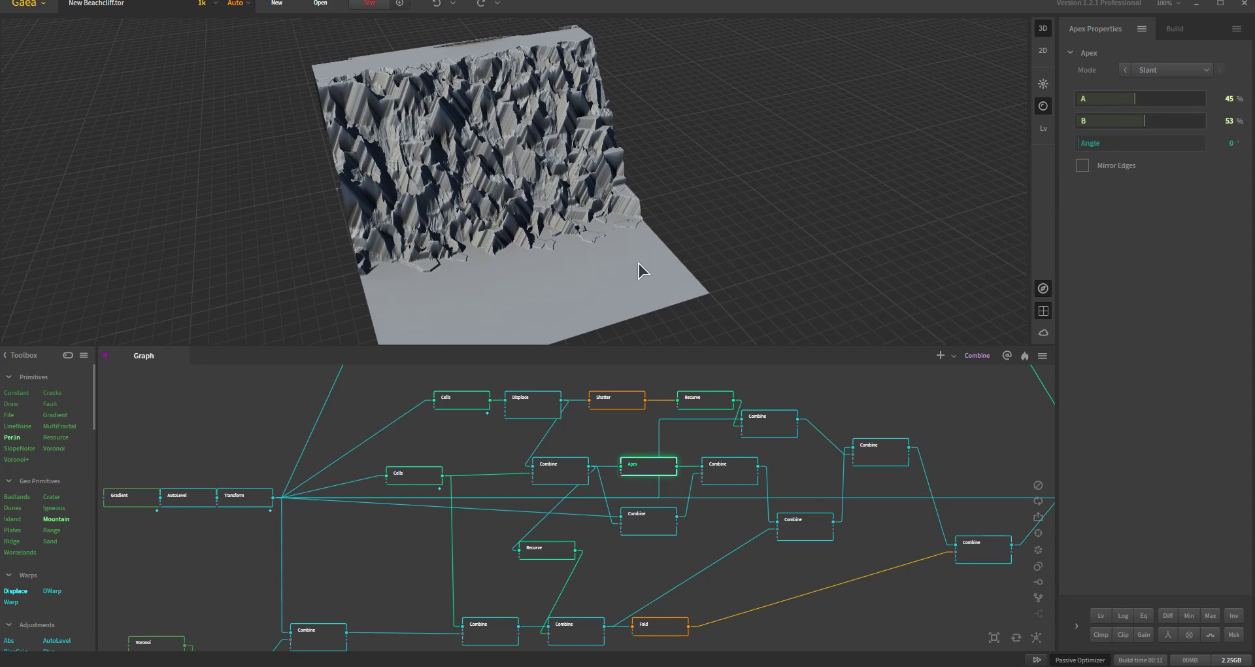
{"action": "left_click_drag", "start_coordinate": [638, 264], "coordinate": [503, 206]}
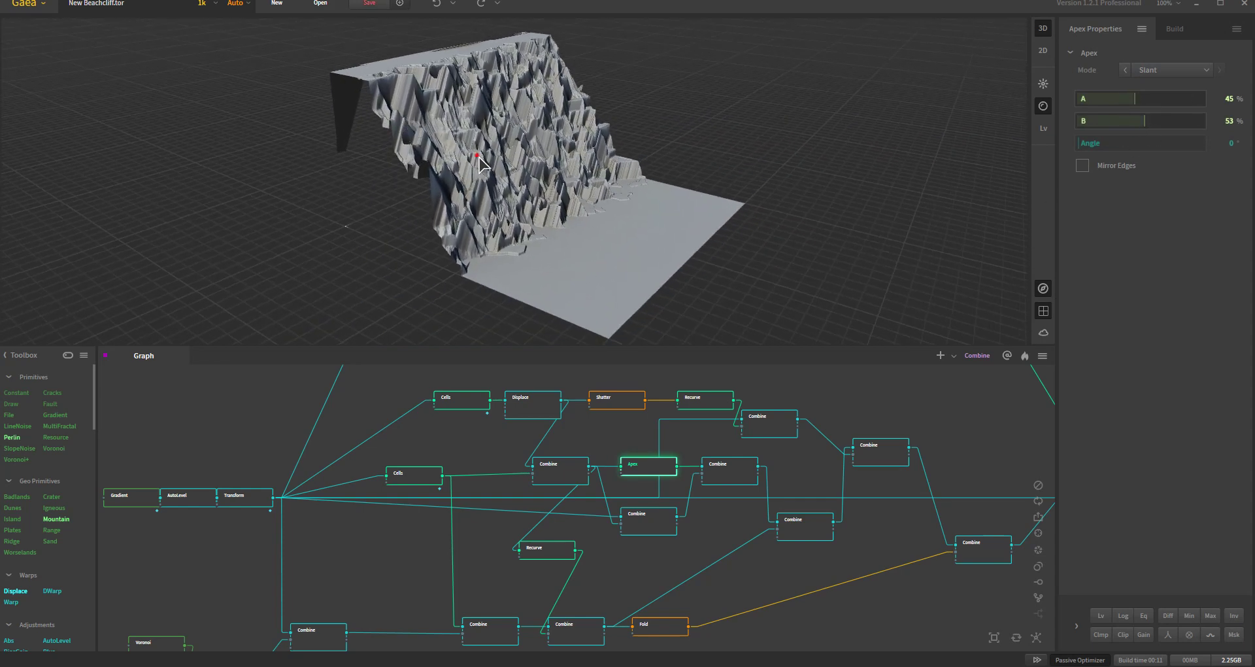
{"action": "left_click_drag", "start_coordinate": [479, 163], "coordinate": [381, 124]}
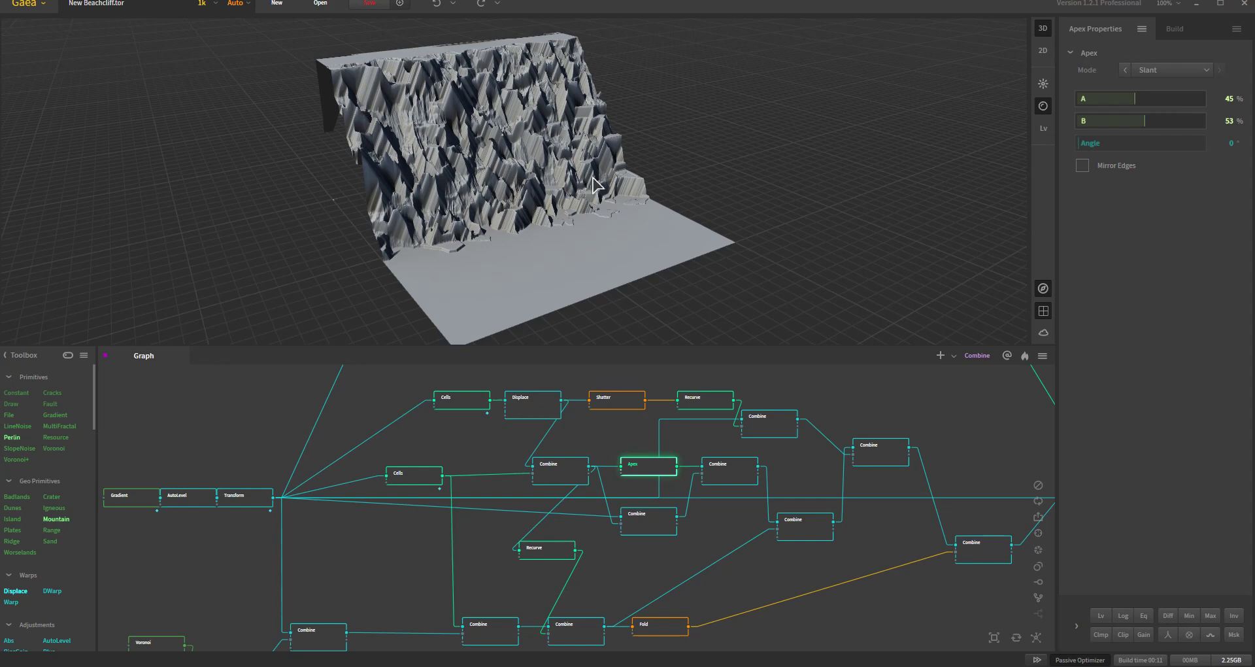
{"action": "left_click_drag", "start_coordinate": [598, 185], "coordinate": [487, 131]}
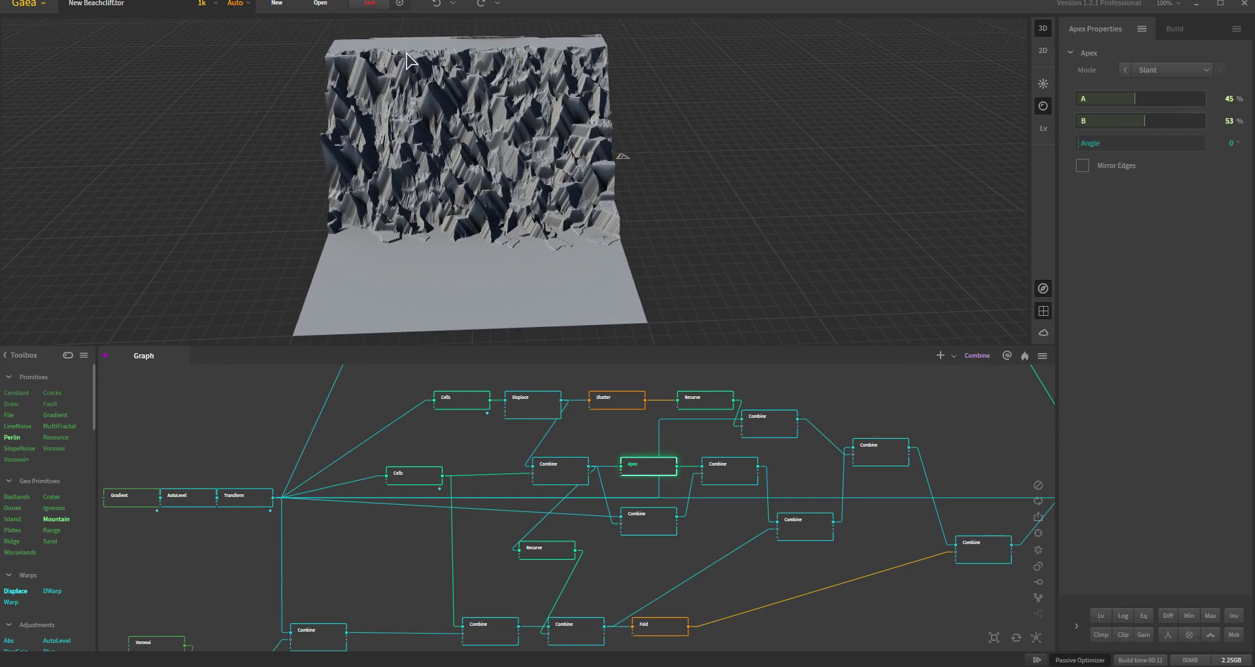
{"action": "left_click_drag", "start_coordinate": [578, 295], "coordinate": [555, 211]}
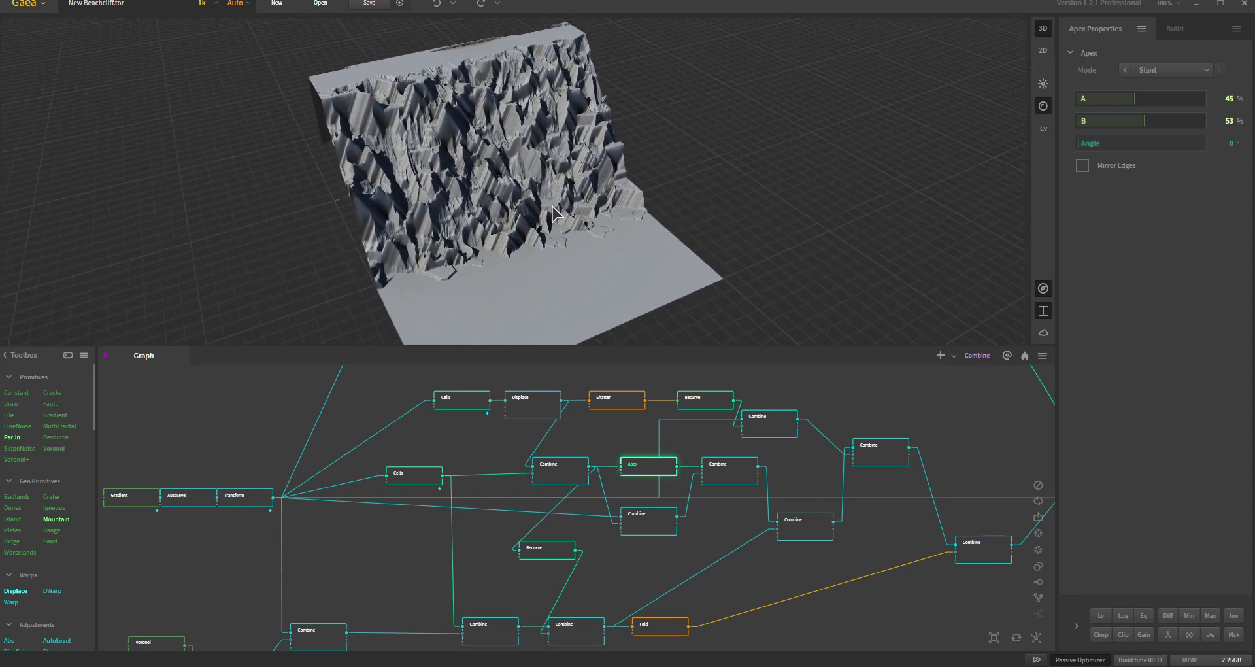
Step: Preview the Combine that blends Apex with the gradient-softened cliff, checking its lower input first, and examine the resulting rock shapes
{"action": "left_click", "coordinate": [650, 521]}
{"action": "left_click", "coordinate": [728, 472]}
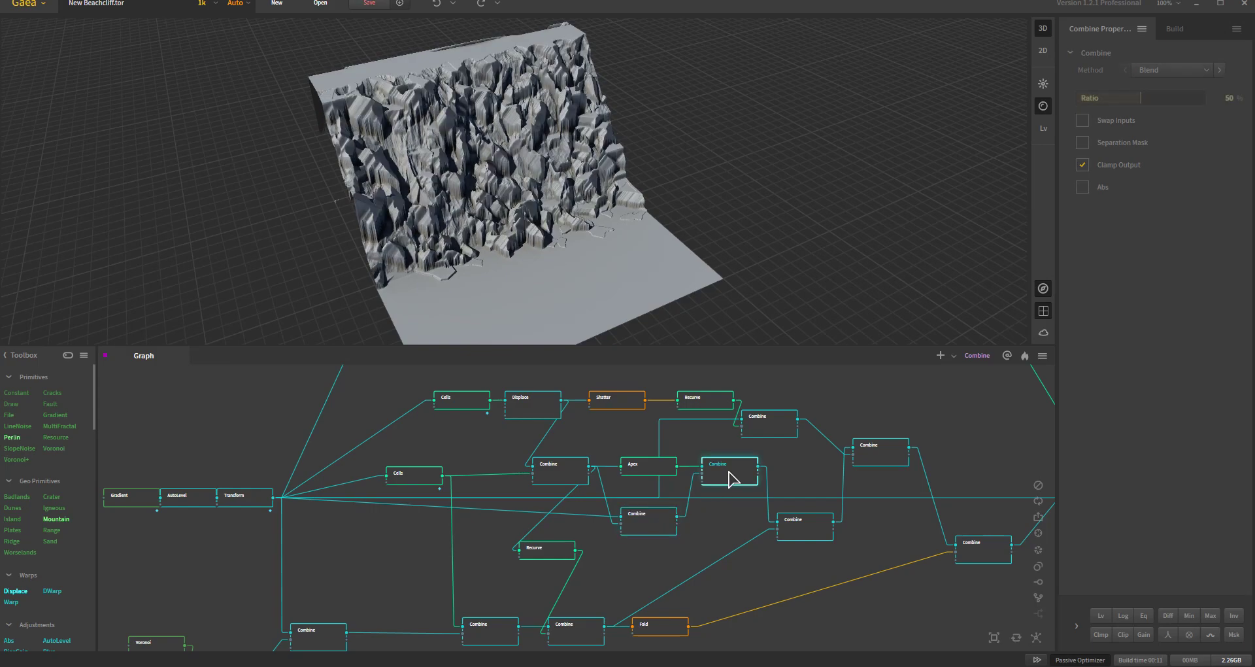
{"action": "mouse_move", "coordinate": [507, 222]}
{"action": "left_mouse_down"}
{"action": "mouse_move", "coordinate": [464, 206]}
{"action": "mouse_move", "coordinate": [516, 221]}
{"action": "mouse_move", "coordinate": [499, 217]}
{"action": "left_mouse_up"}
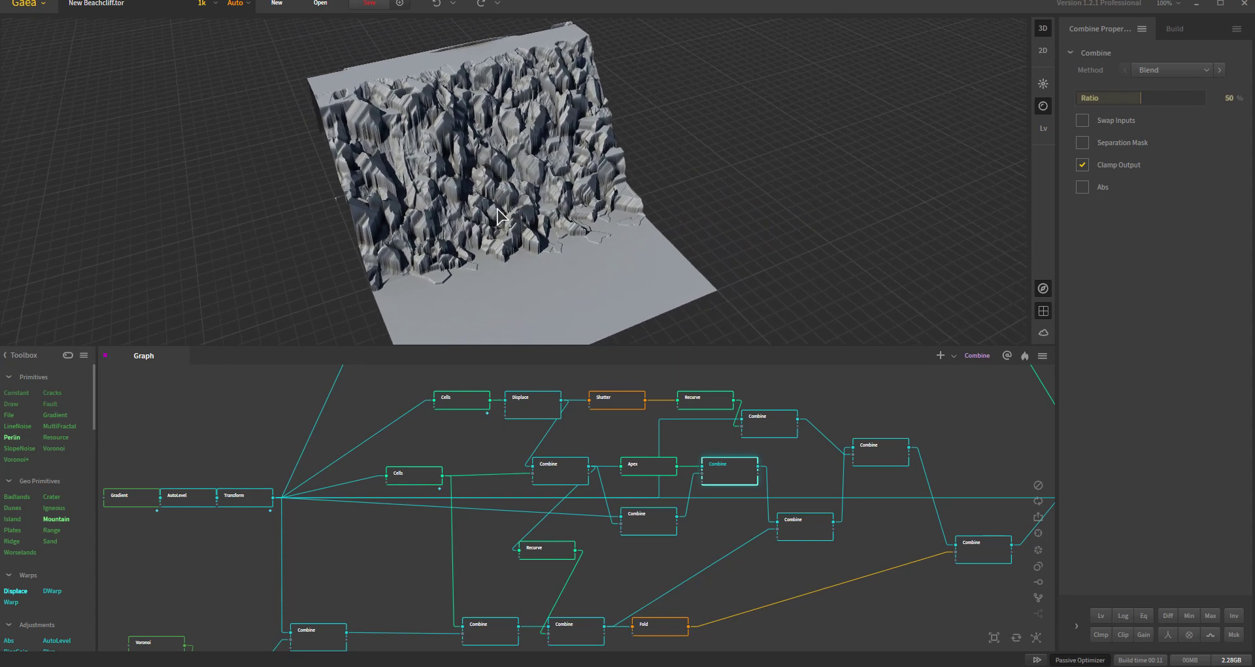
{"action": "left_click_drag", "start_coordinate": [543, 200], "coordinate": [563, 222]}
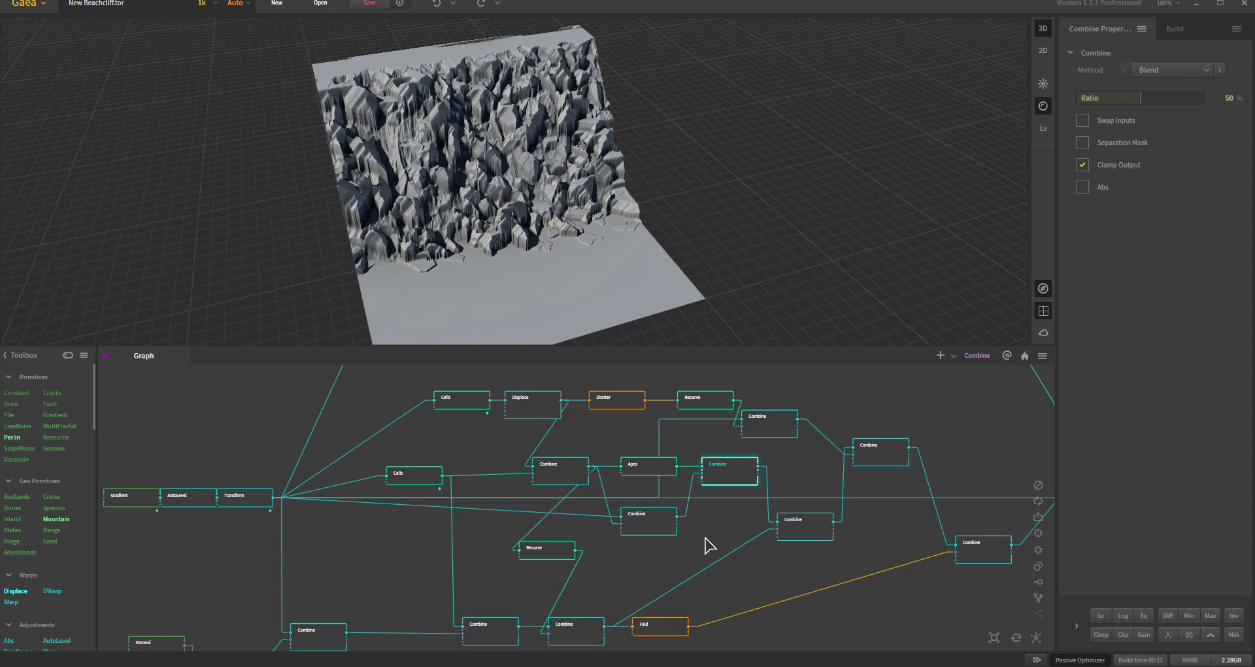
Step: Compare the Recurve-blended Combine with the Apex Combine, and examine the downstream Combine that blends both cliffs together
{"action": "right_click_drag", "start_coordinate": [706, 534], "coordinate": [636, 519]}
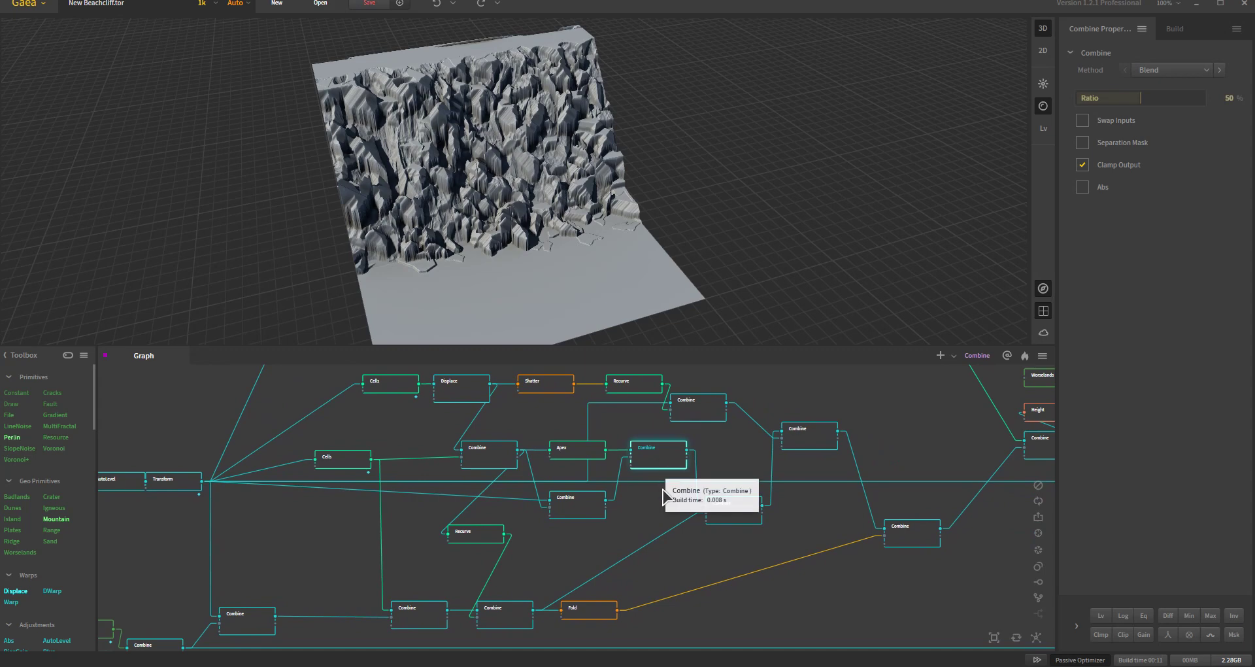
{"action": "left_click", "coordinate": [499, 619]}
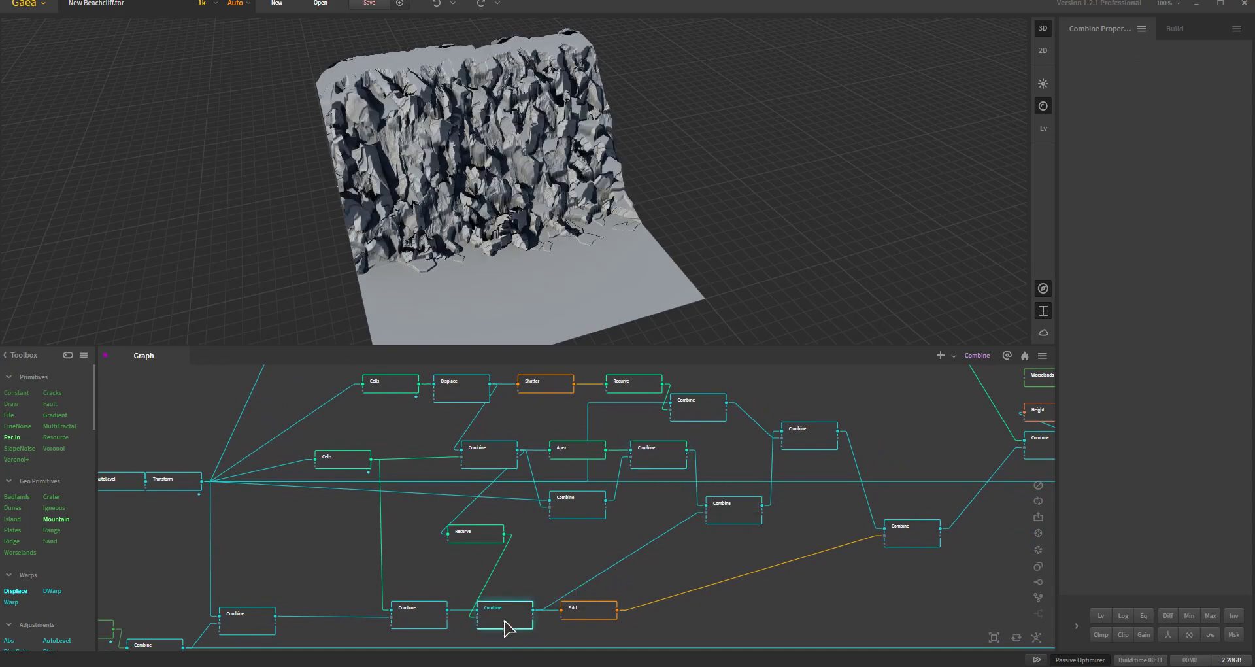
{"action": "left_click", "coordinate": [733, 508]}
{"action": "left_click_drag", "start_coordinate": [504, 202], "coordinate": [653, 327]}
{"action": "left_click", "coordinate": [723, 516]}
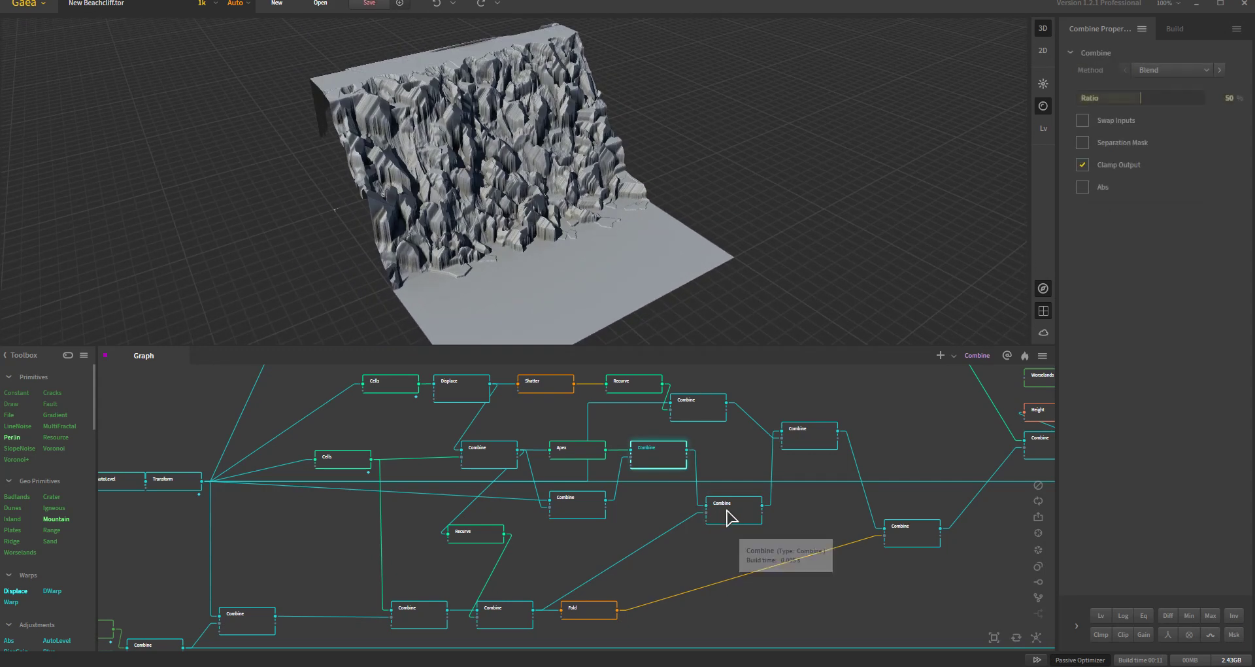
{"action": "mouse_move", "coordinate": [511, 163]}
{"action": "left_mouse_down"}
{"action": "mouse_move", "coordinate": [638, 173]}
{"action": "mouse_move", "coordinate": [624, 212]}
{"action": "mouse_move", "coordinate": [514, 158]}
{"action": "left_mouse_up"}
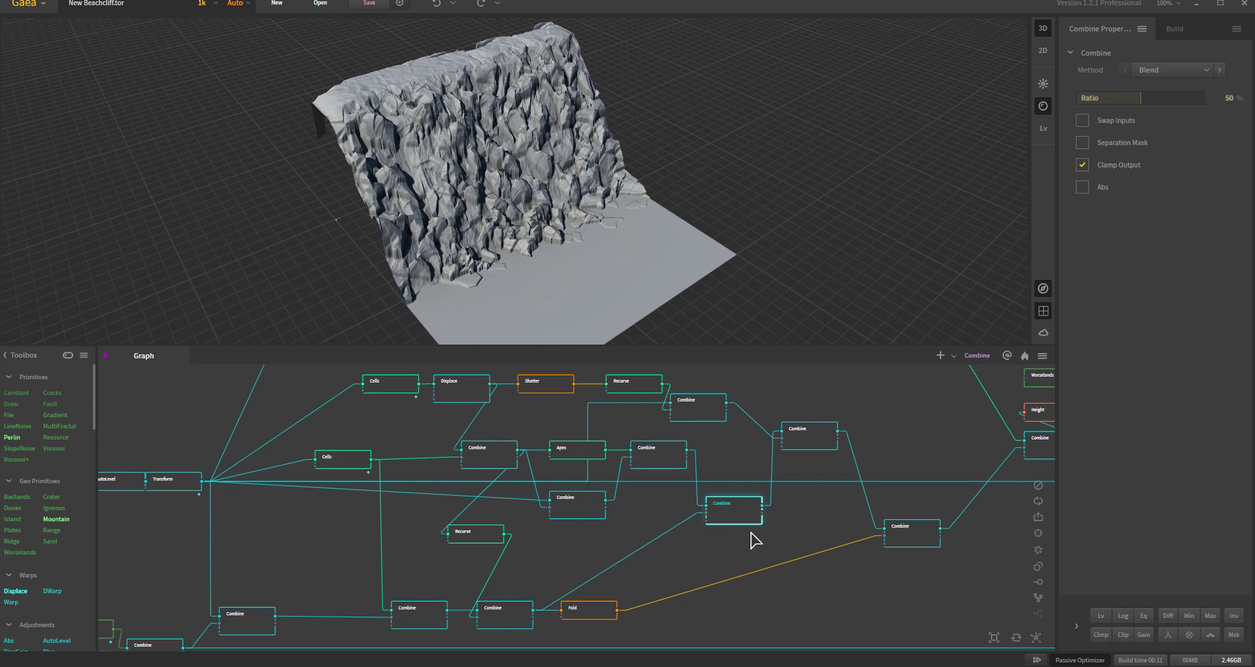
{"action": "left_click_drag", "start_coordinate": [582, 206], "coordinate": [437, 167]}
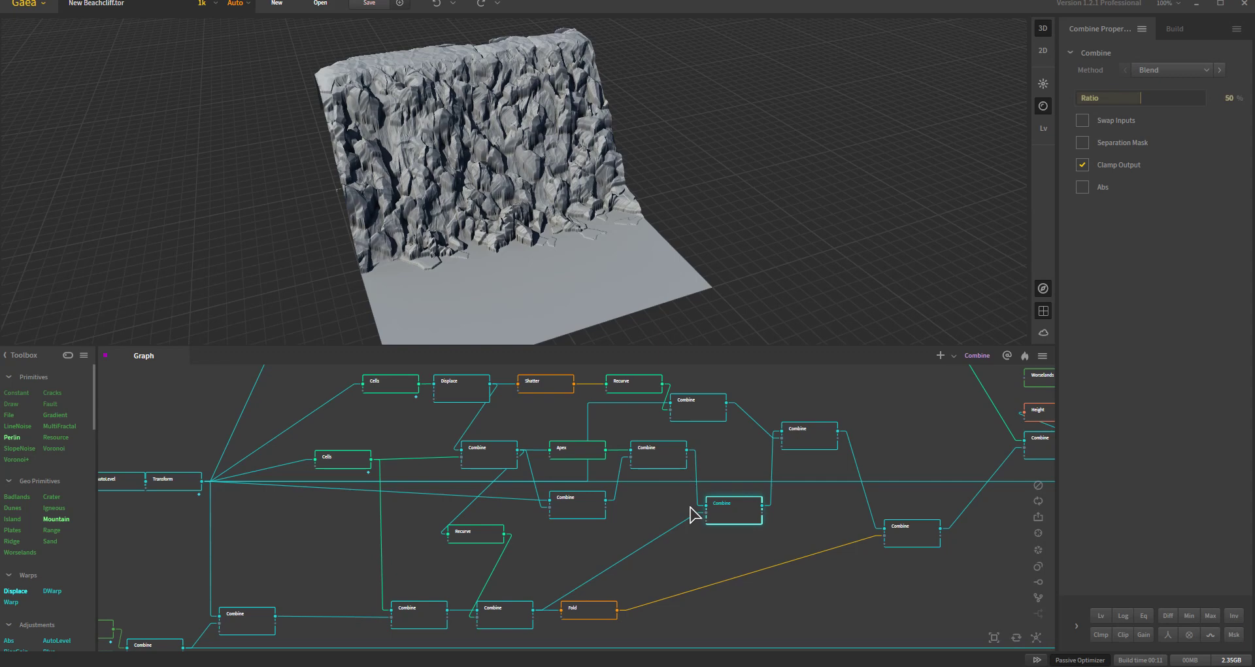
Step: Preview the Displace node and the Shatter node it feeds, and examine the shattered cliff face up close
{"action": "left_click", "coordinate": [466, 395]}
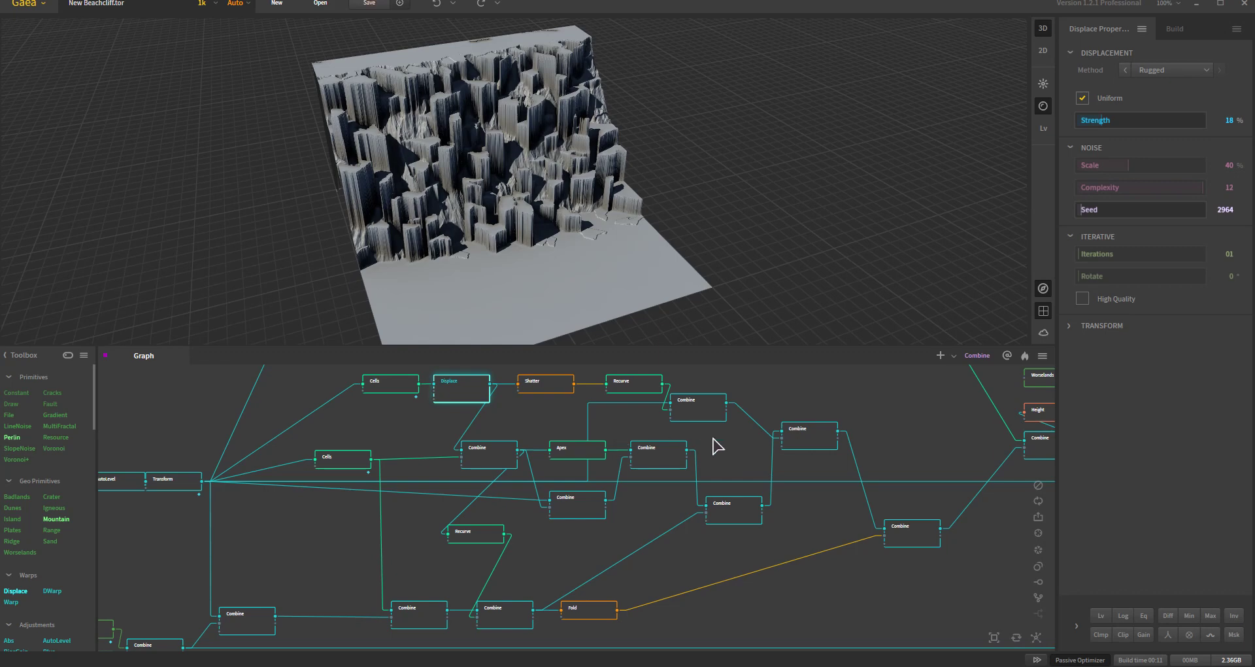
{"action": "left_click", "coordinate": [546, 390]}
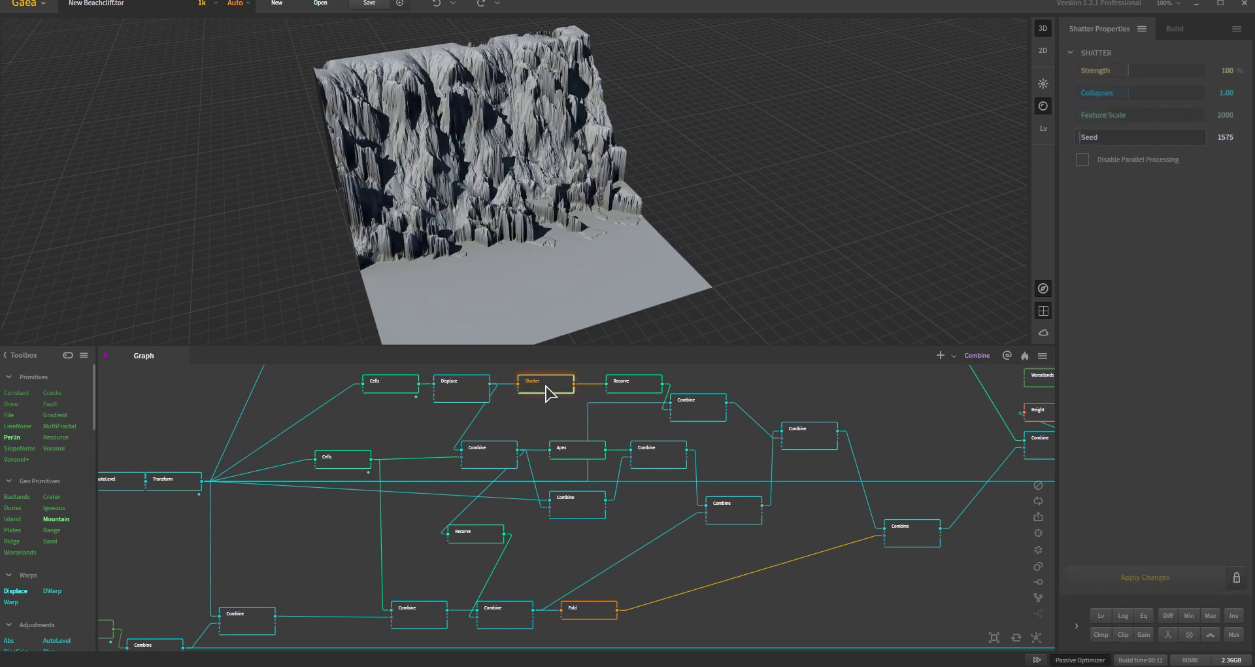
{"action": "left_click_drag", "start_coordinate": [546, 278], "coordinate": [550, 251]}
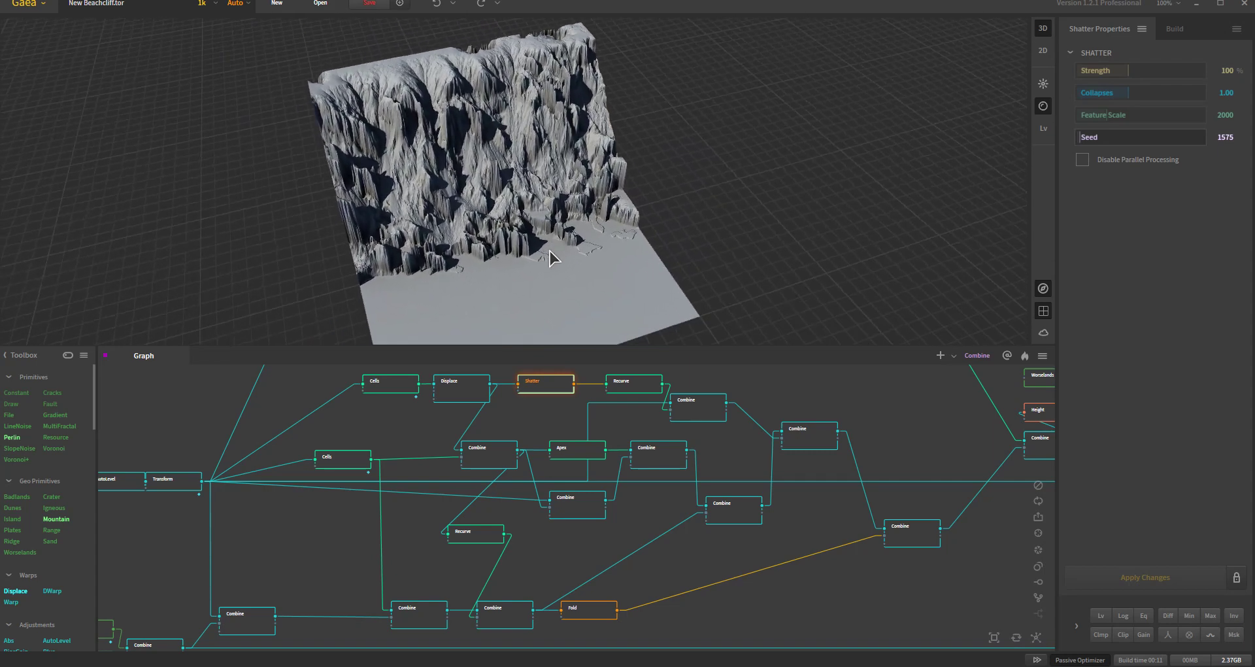
{"action": "double_click", "coordinate": [442, 149]}
{"action": "mouse_move", "coordinate": [441, 149]}
{"action": "left_mouse_down"}
{"action": "mouse_move", "coordinate": [475, 173]}
{"action": "mouse_move", "coordinate": [456, 147]}
{"action": "mouse_move", "coordinate": [433, 153]}
{"action": "mouse_move", "coordinate": [451, 165]}
{"action": "left_mouse_up"}
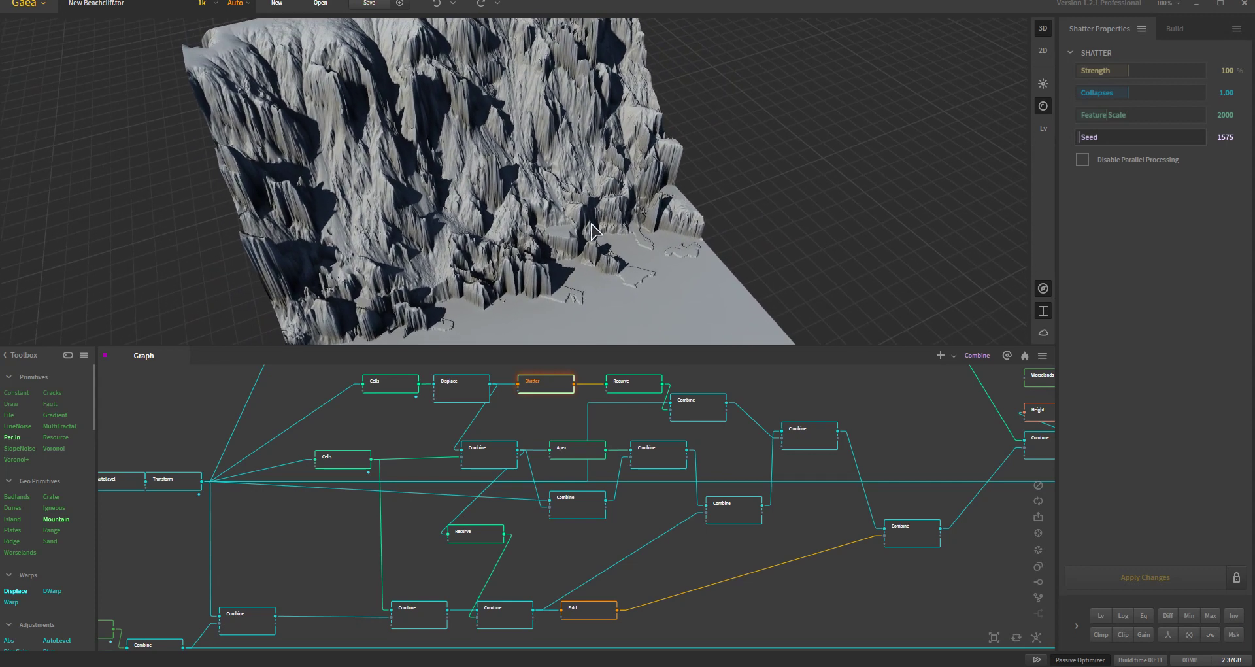
Step: Preview the Recurve node that follows Shatter, and examine the whole cliff from several angles
{"action": "left_click", "coordinate": [632, 383]}
{"action": "scroll", "coordinate": [518, 206], "scroll_direction": "down", "scroll_amount": 5}
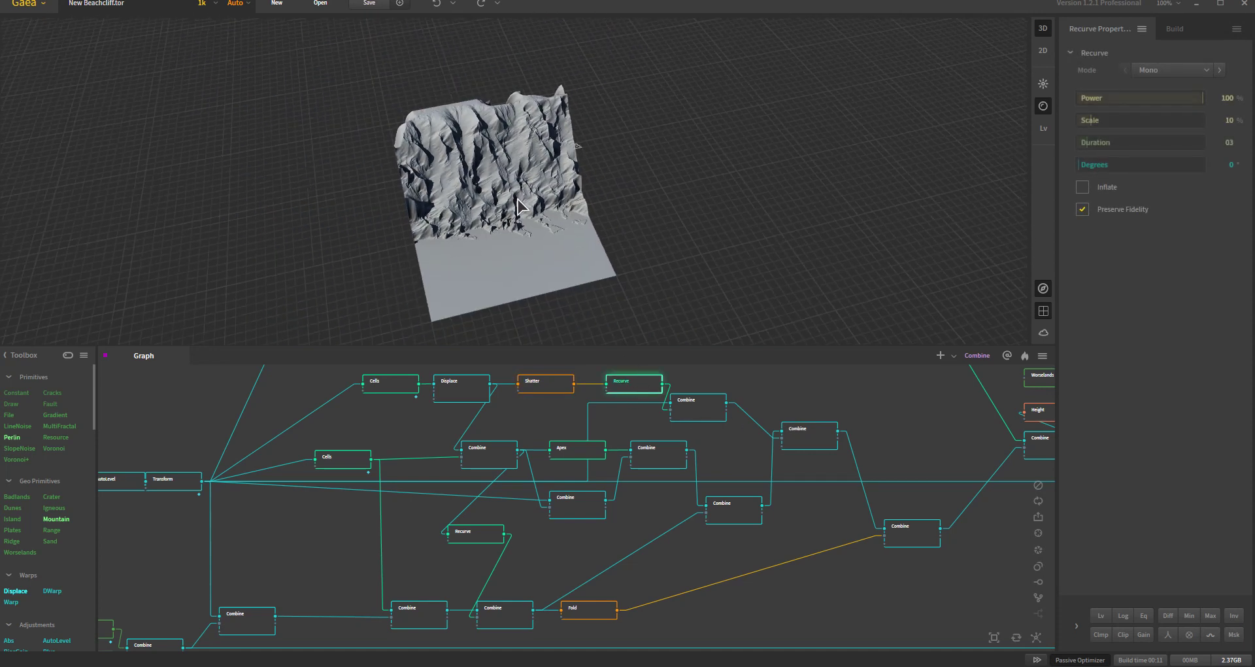
{"action": "scroll", "coordinate": [518, 207], "scroll_direction": "up", "scroll_amount": 3}
{"action": "left_click_drag", "start_coordinate": [512, 224], "coordinate": [464, 204]}
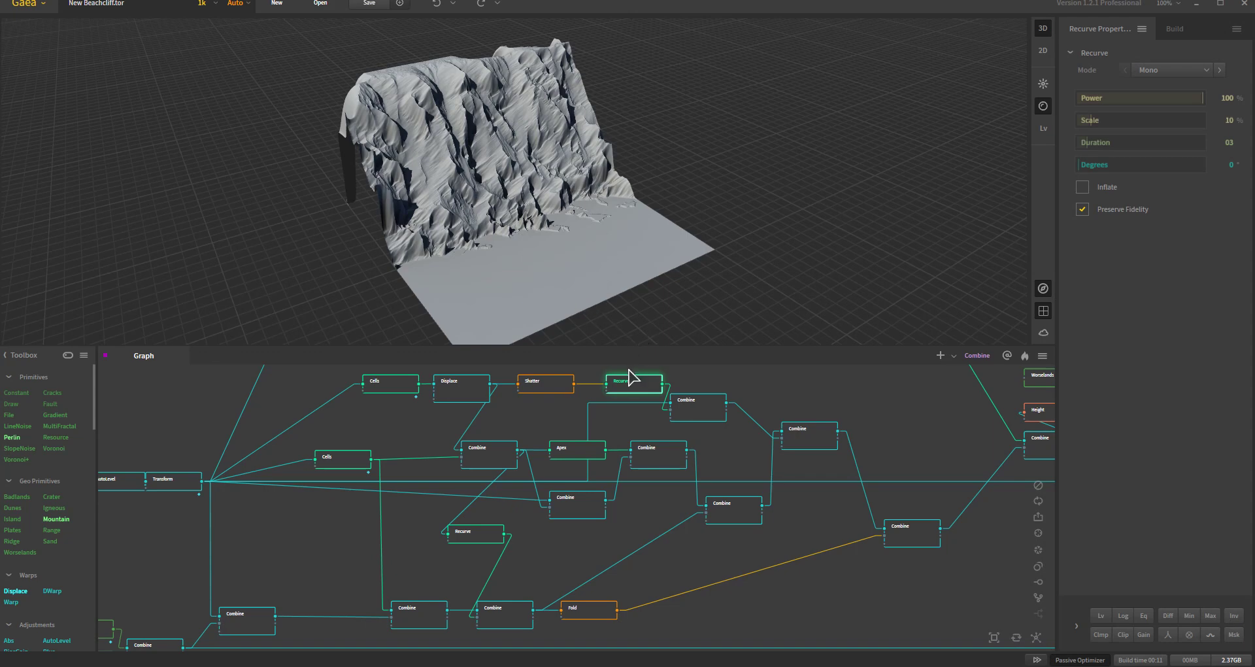
{"action": "left_click_drag", "start_coordinate": [530, 209], "coordinate": [559, 220]}
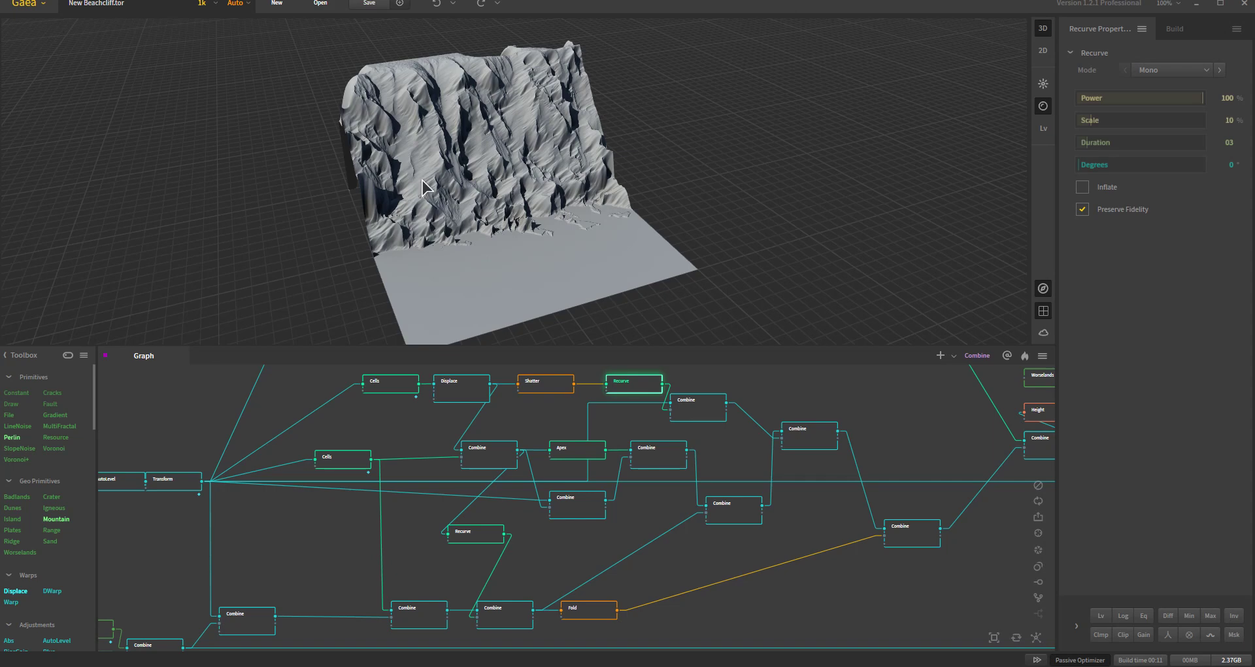
{"action": "mouse_move", "coordinate": [529, 227]}
{"action": "left_mouse_down"}
{"action": "mouse_move", "coordinate": [519, 218]}
{"action": "mouse_move", "coordinate": [524, 241]}
{"action": "left_mouse_up"}
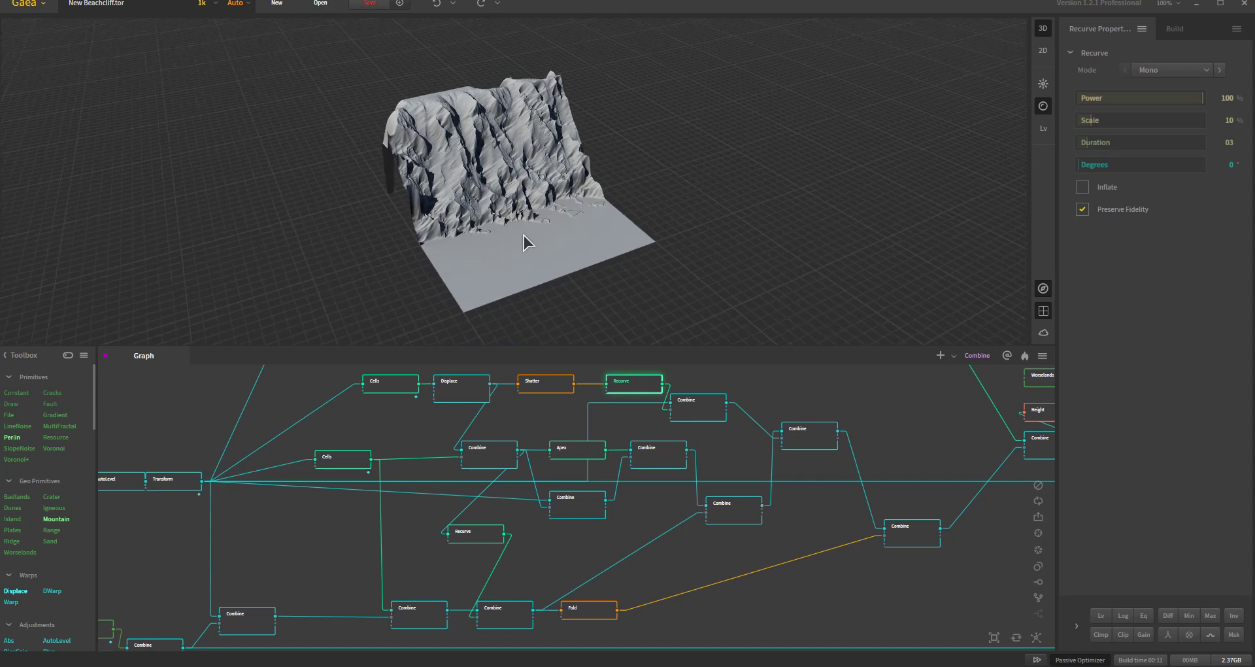
Step: Compare the Transform gradient and the Recurve after Shatter with their Difference Combine, and examine the Combine's shape up close
{"action": "left_click", "coordinate": [187, 479]}
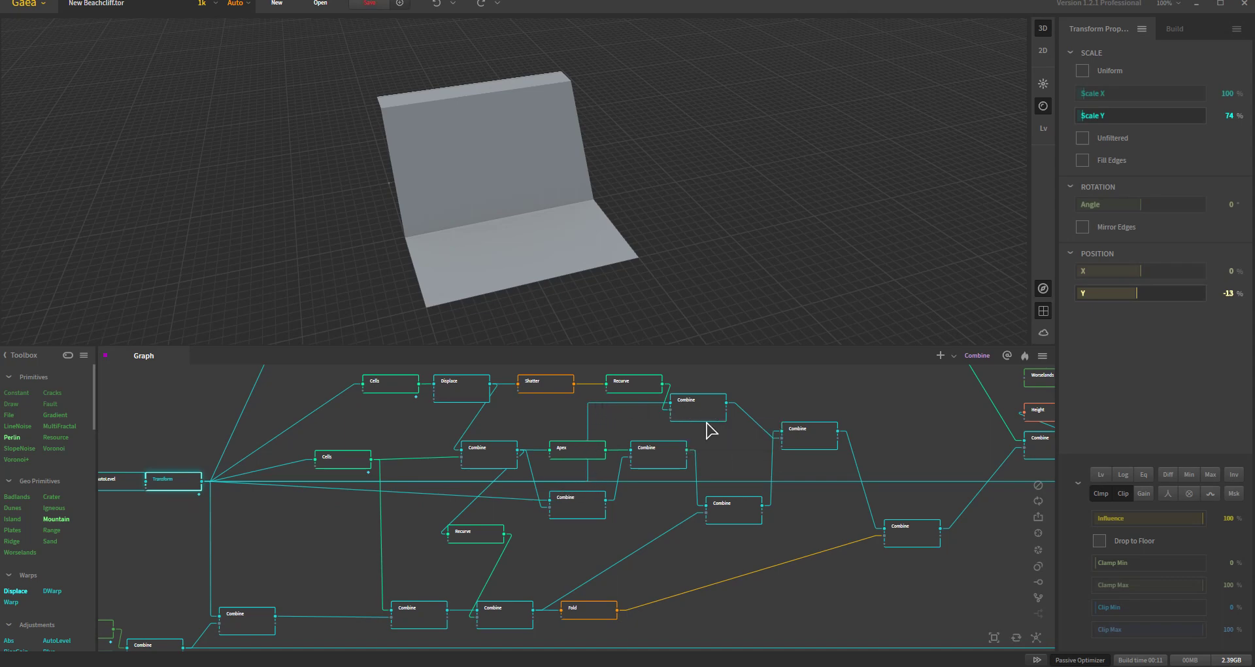
{"action": "left_click", "coordinate": [629, 386]}
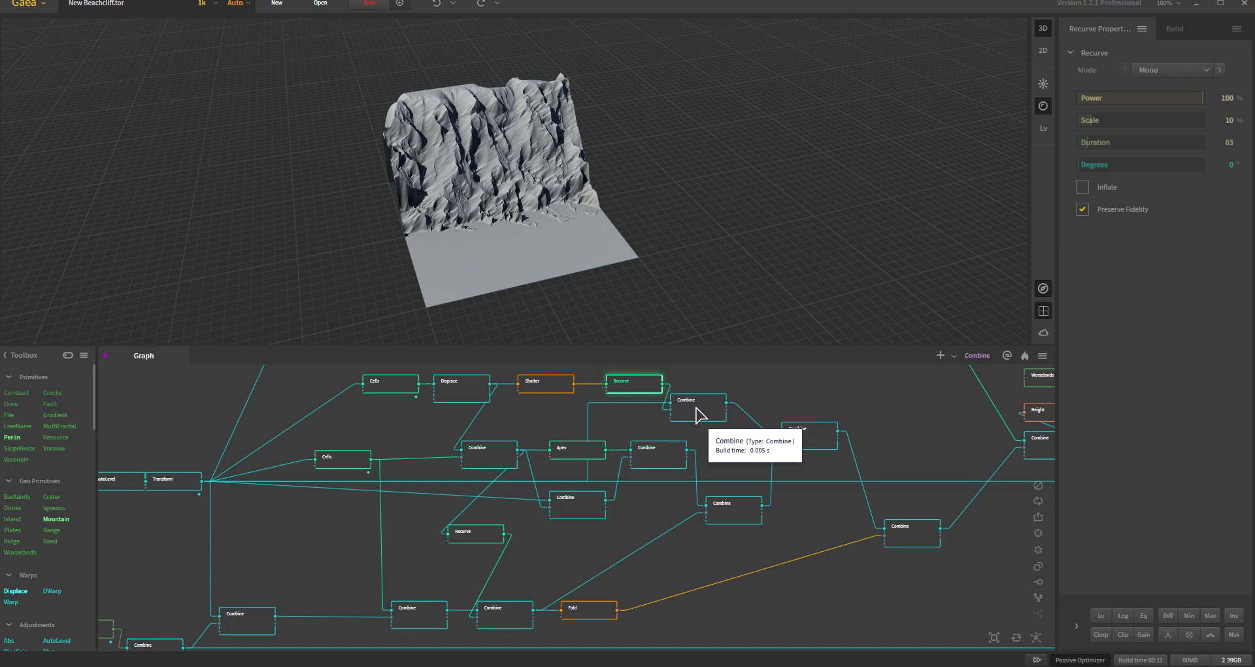
{"action": "left_click", "coordinate": [703, 417]}
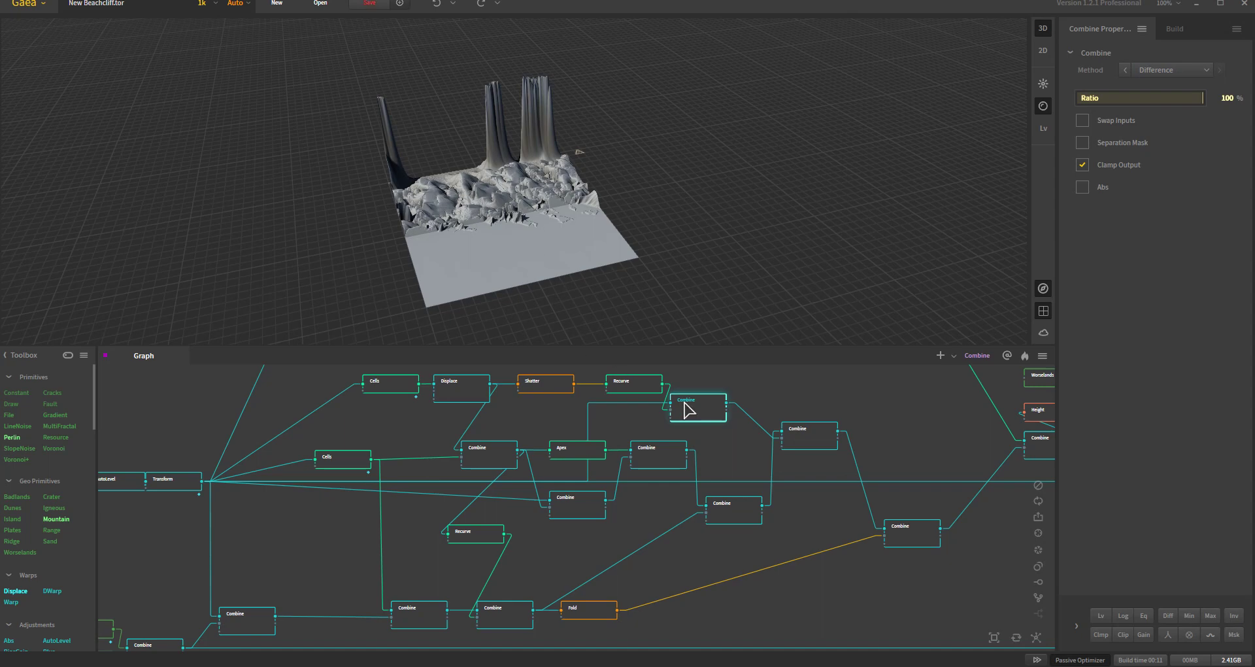
{"action": "left_click", "coordinate": [183, 487]}
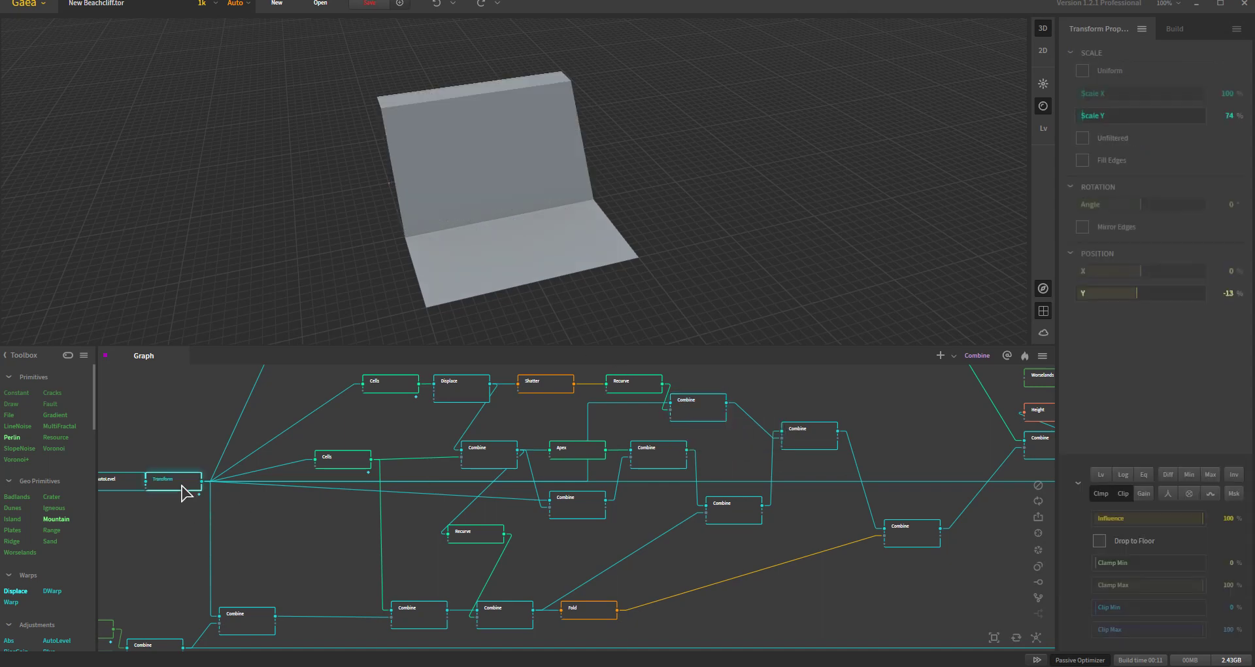
{"action": "left_click", "coordinate": [629, 392]}
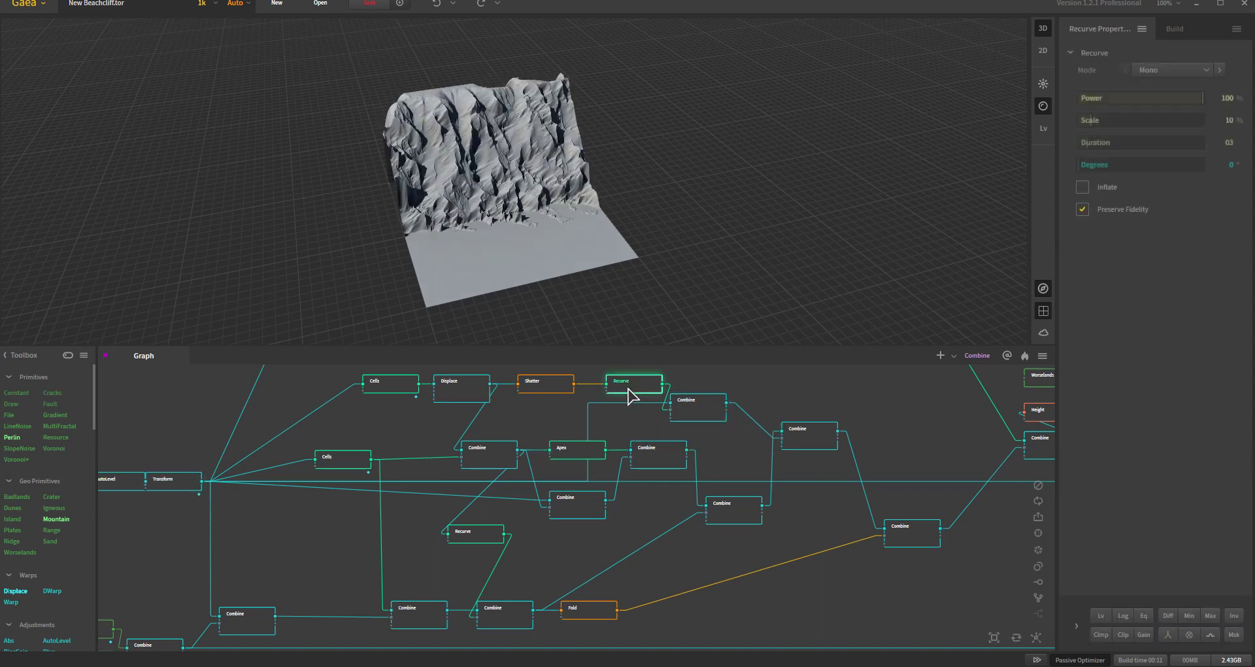
{"action": "left_click", "coordinate": [693, 415]}
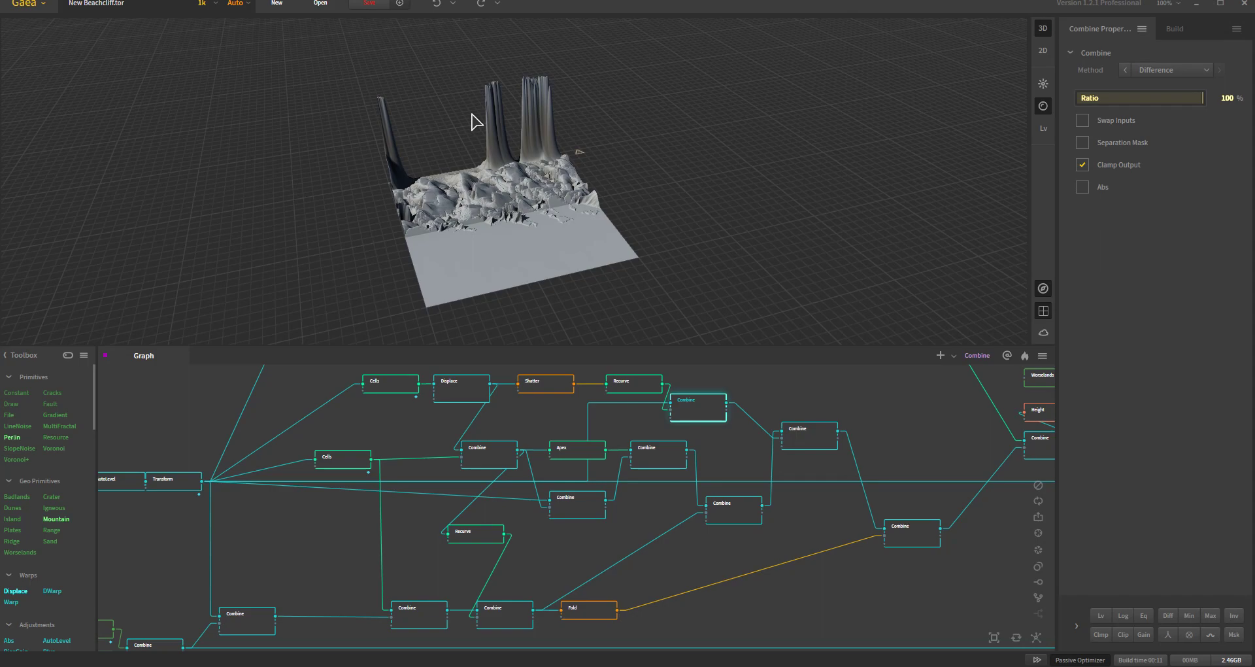
{"action": "scroll", "coordinate": [534, 230], "scroll_direction": "up", "scroll_amount": 10}
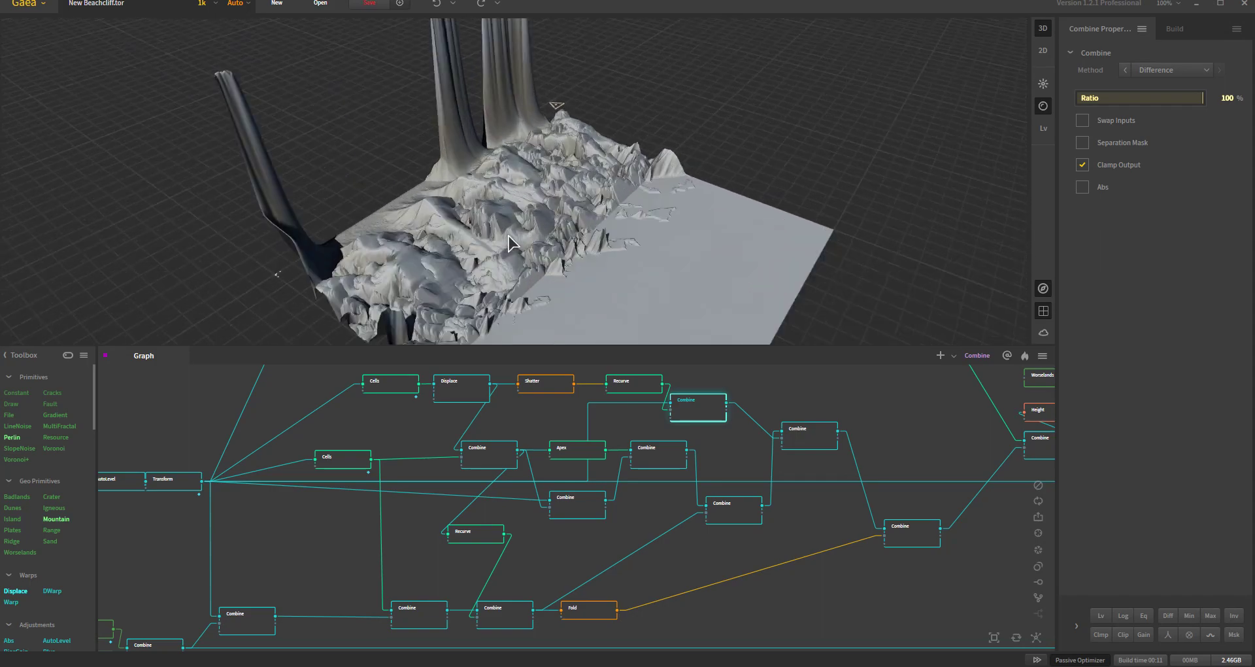
Step: Examine the Difference Combine from another angle, and compare the downstream Blend Combine with the Subtract Combine that joins both branches
{"action": "left_click_drag", "start_coordinate": [534, 259], "coordinate": [472, 257]}
{"action": "scroll", "coordinate": [472, 261], "scroll_direction": "down", "scroll_amount": 10}
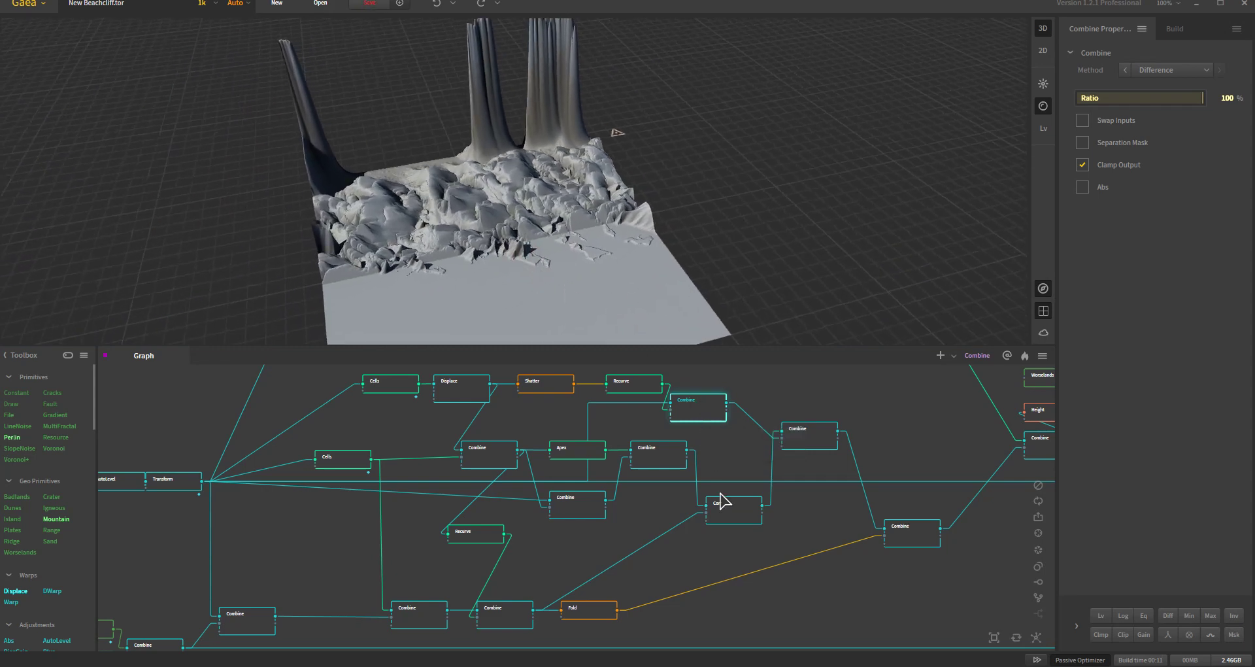
{"action": "left_click", "coordinate": [727, 514]}
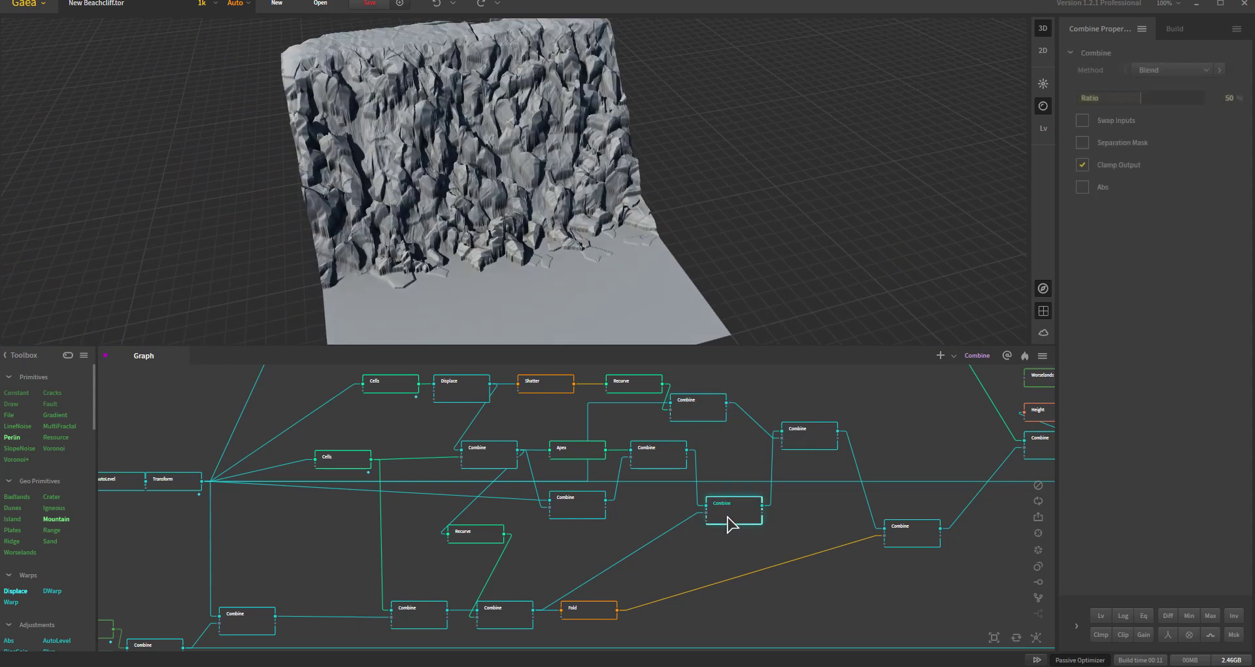
{"action": "left_click", "coordinate": [815, 445]}
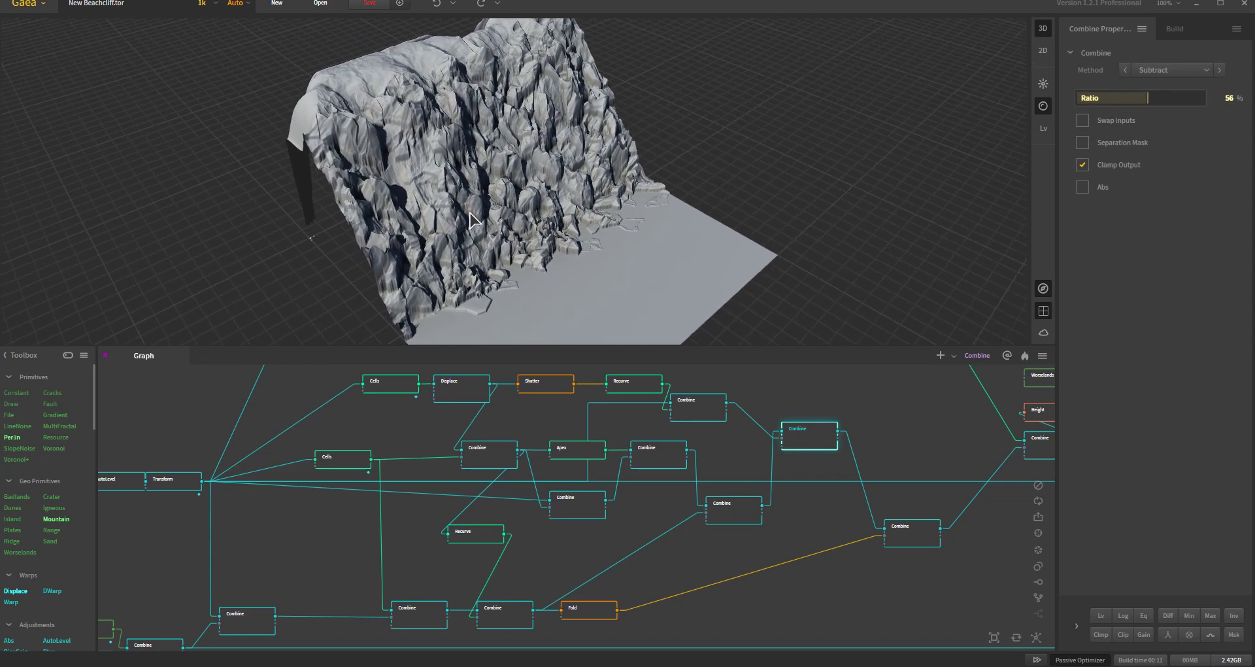
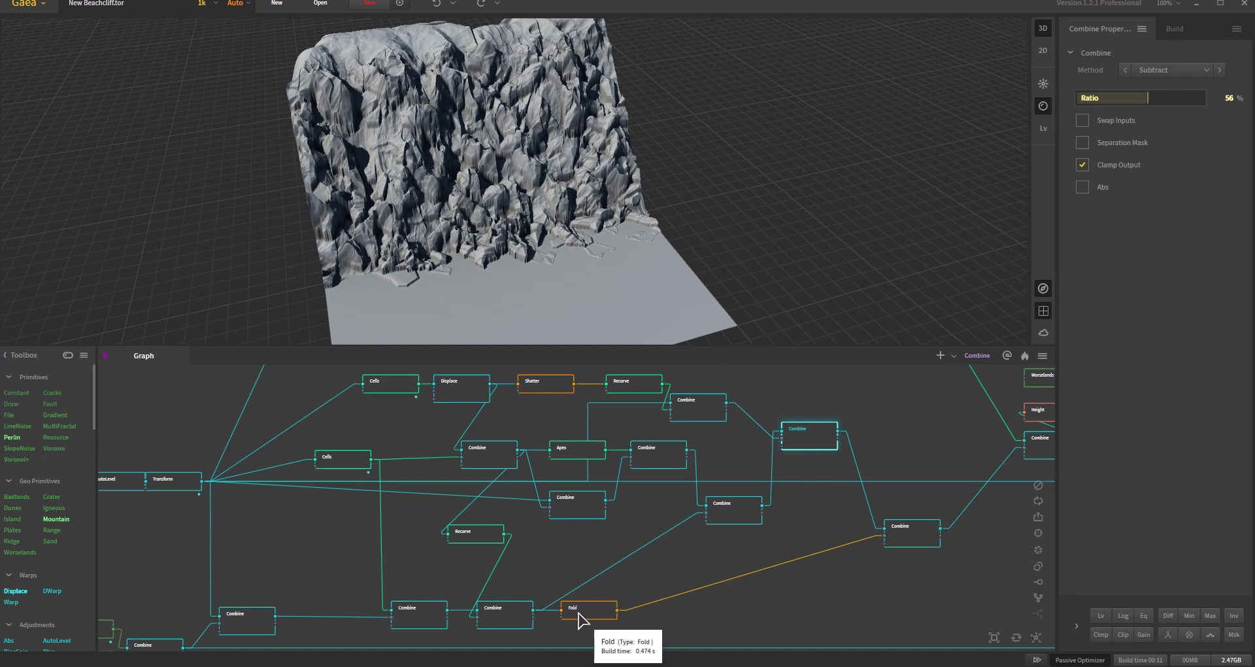
Step: Compare the Fold node with the Blend Combine that feeds it and with the Apex node, and examine the folded cliff from several angles
{"action": "left_click", "coordinate": [513, 629]}
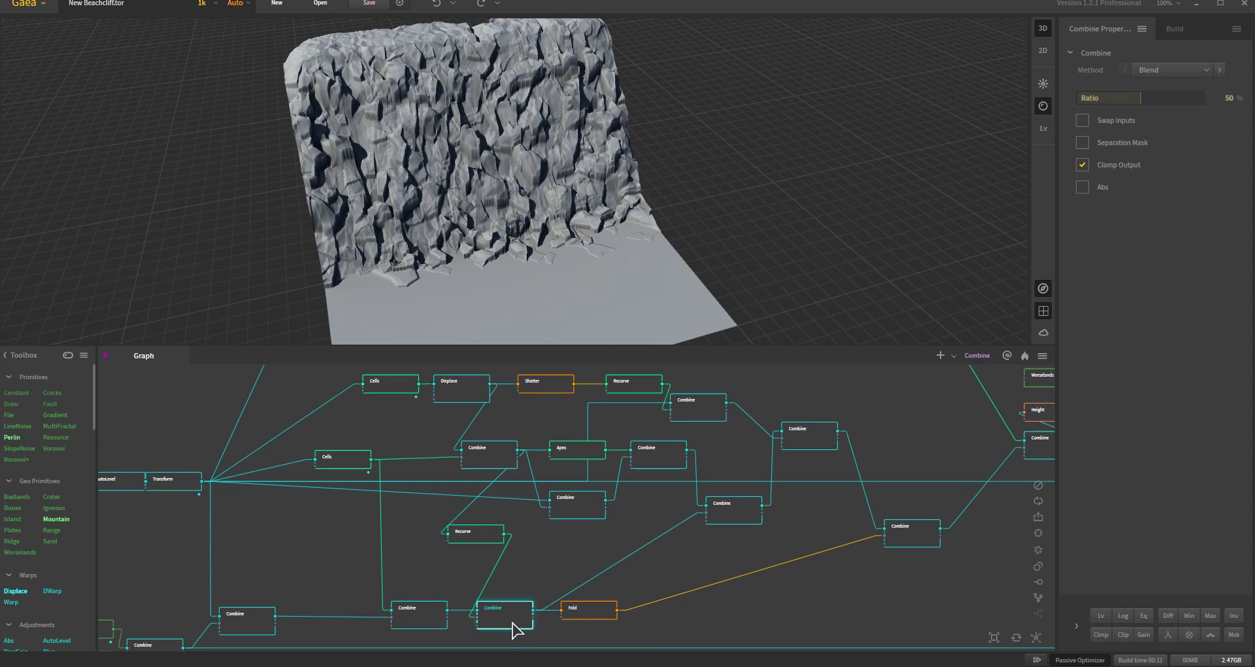
{"action": "left_click", "coordinate": [590, 615]}
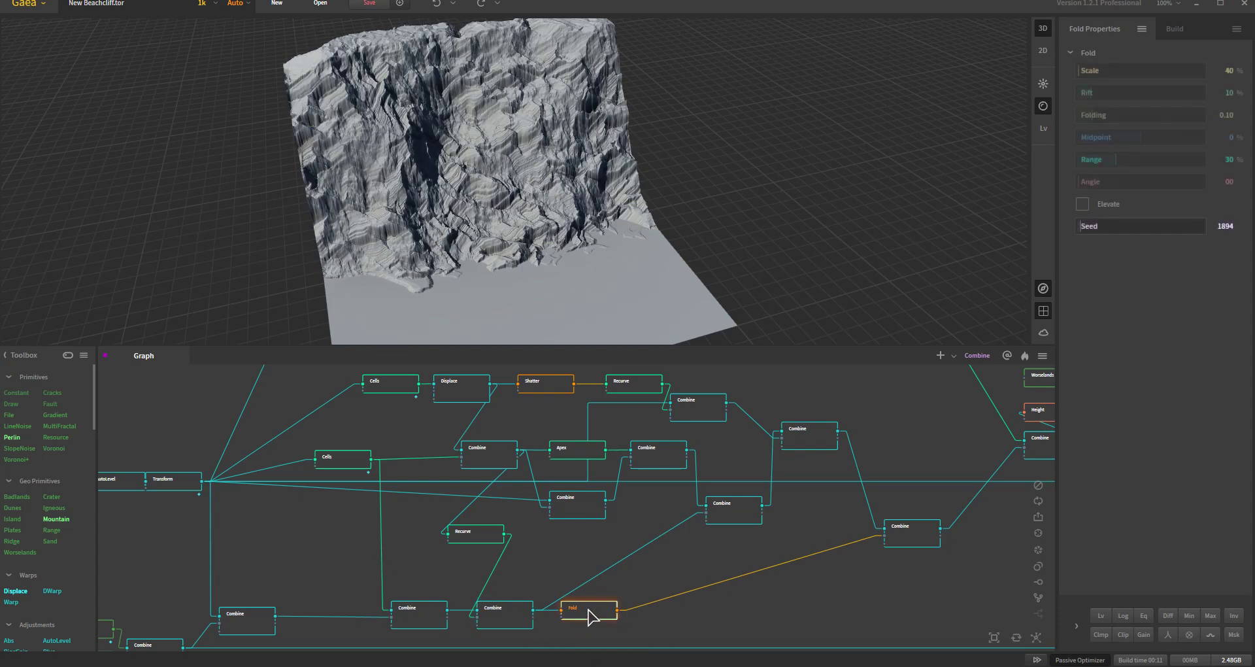
{"action": "left_click_drag", "start_coordinate": [570, 307], "coordinate": [507, 222]}
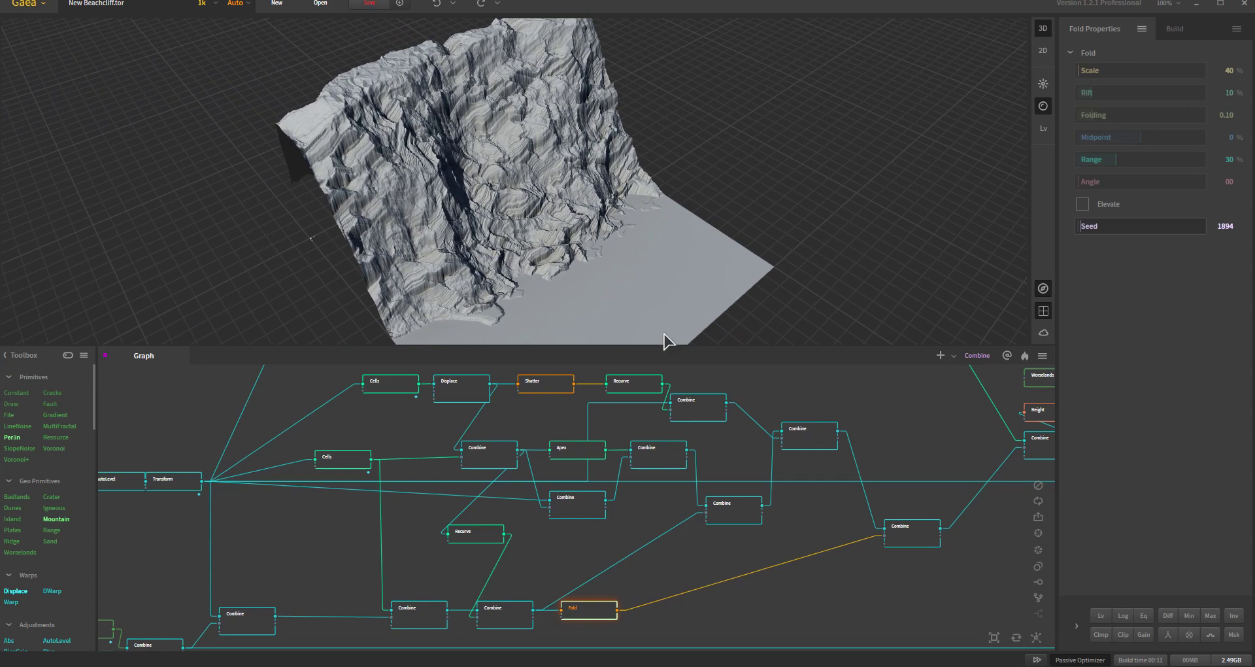
{"action": "left_click", "coordinate": [573, 455]}
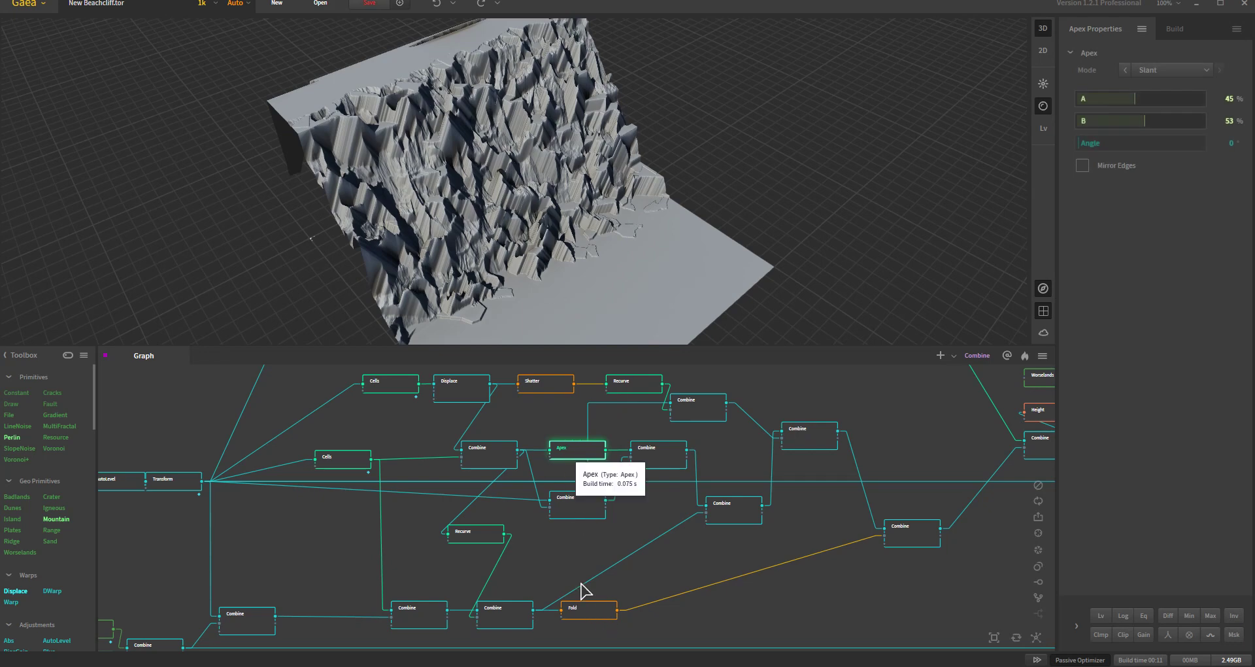
{"action": "left_click", "coordinate": [585, 609]}
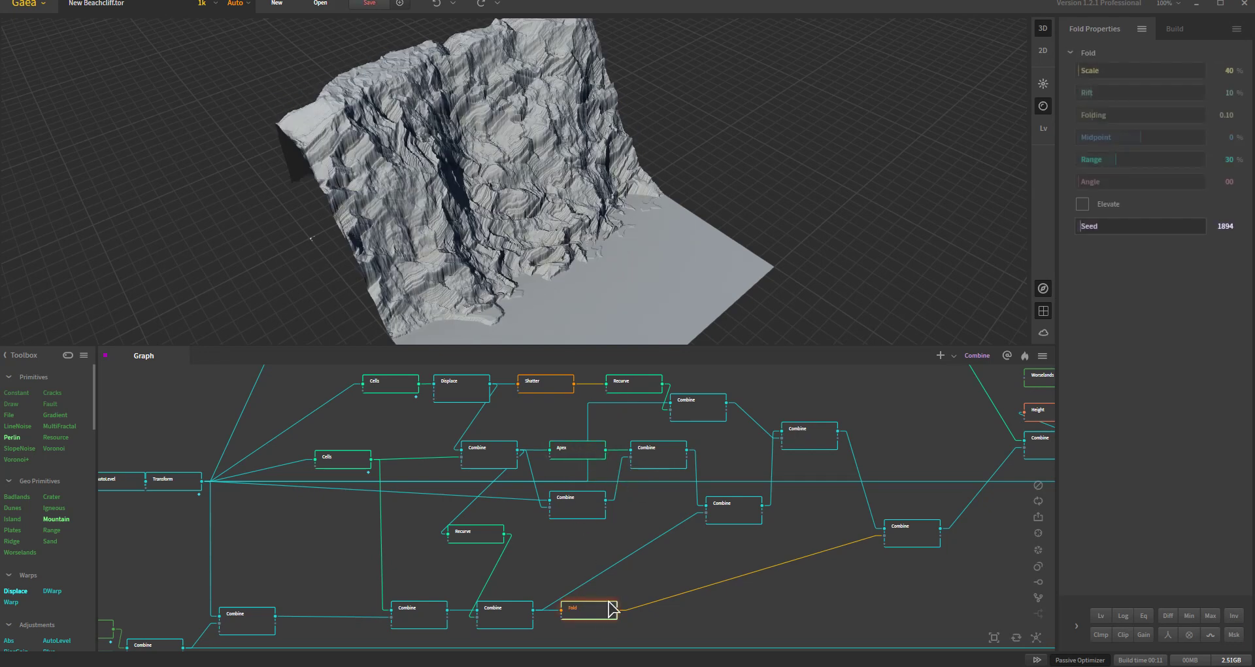
{"action": "left_click_drag", "start_coordinate": [572, 302], "coordinate": [487, 260]}
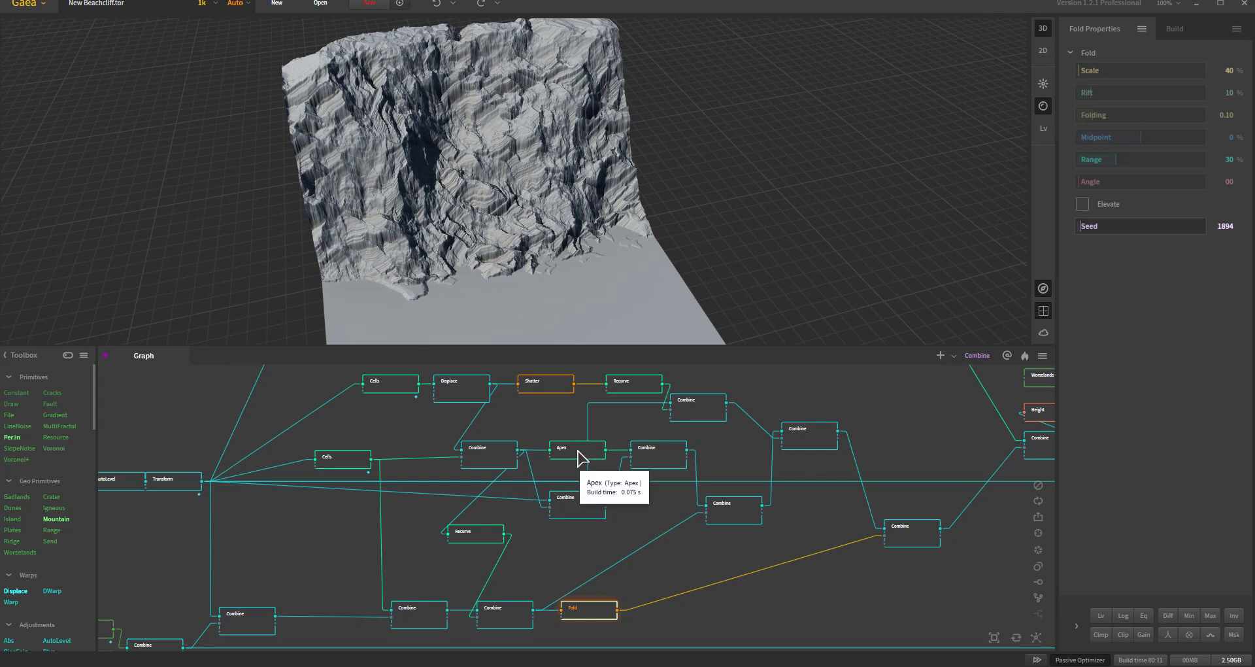
Step: Compare the Subtract Combine with the Max Combine that merges in the Fold output, and examine the merged cliff from several angles
{"action": "left_click", "coordinate": [812, 444]}
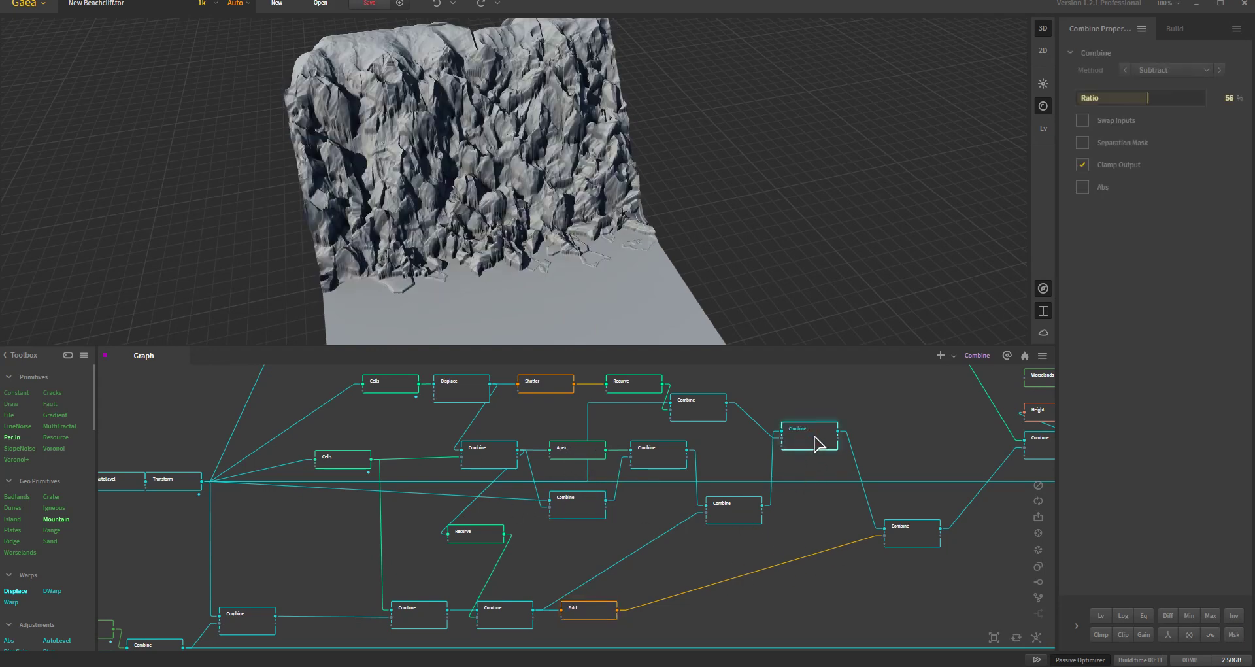
{"action": "left_click", "coordinate": [917, 544]}
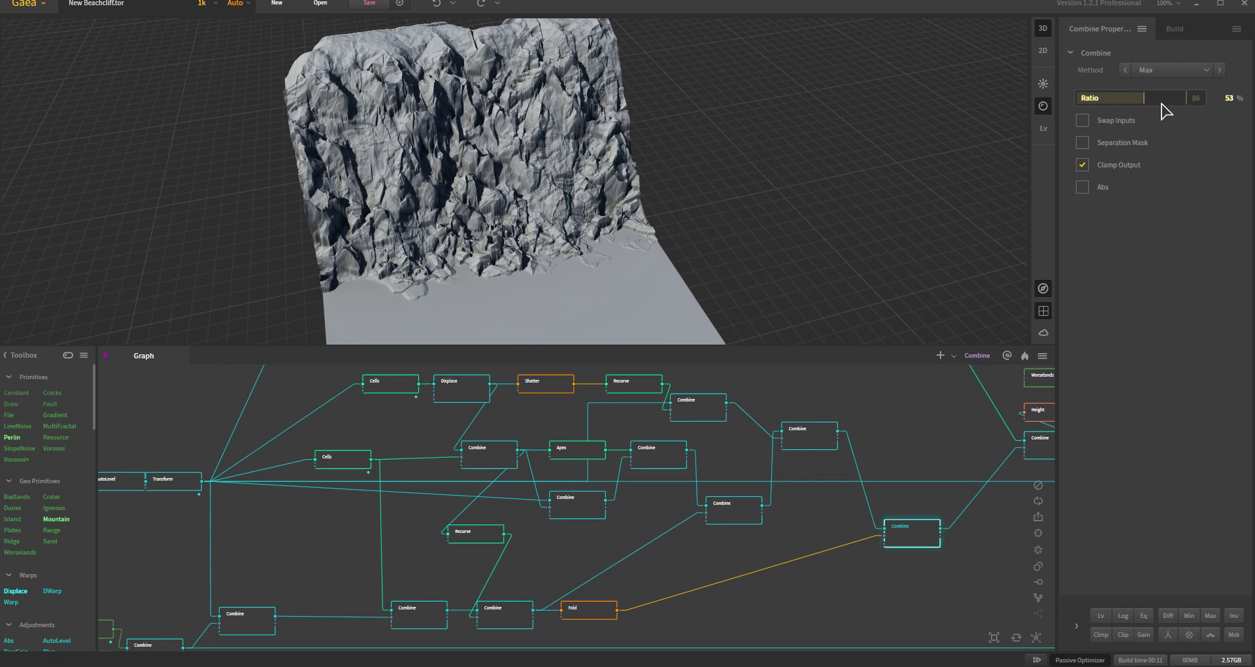
{"action": "left_click_drag", "start_coordinate": [526, 194], "coordinate": [504, 226]}
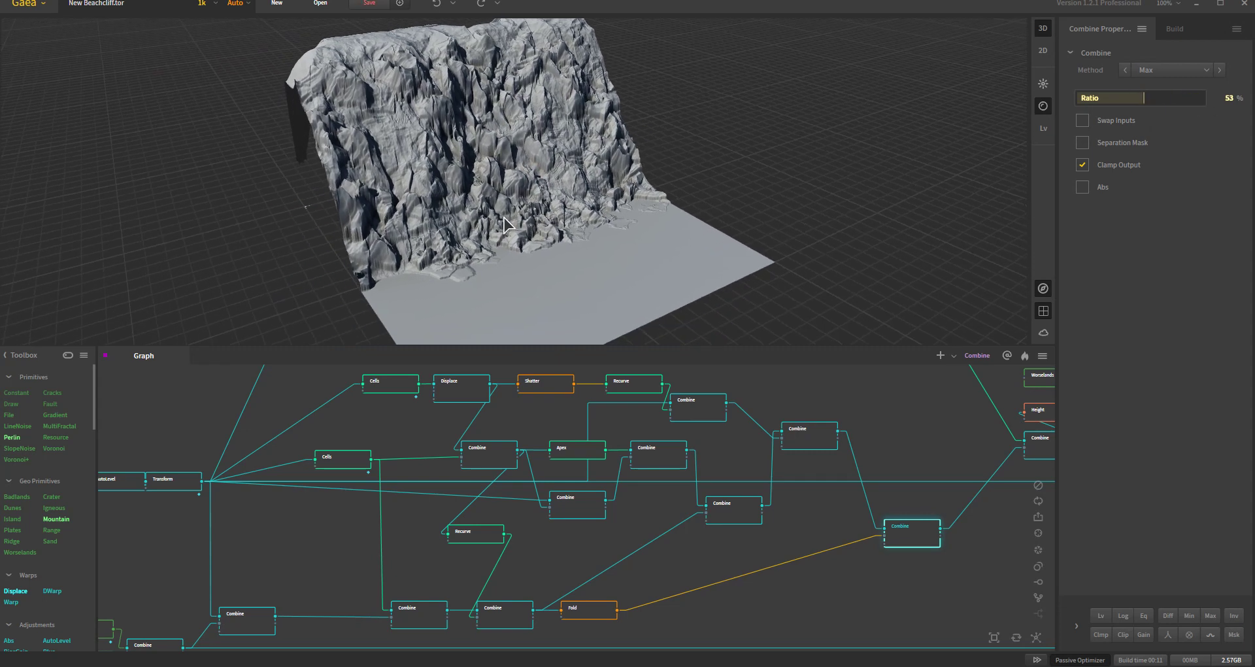
{"action": "left_click", "coordinate": [814, 442]}
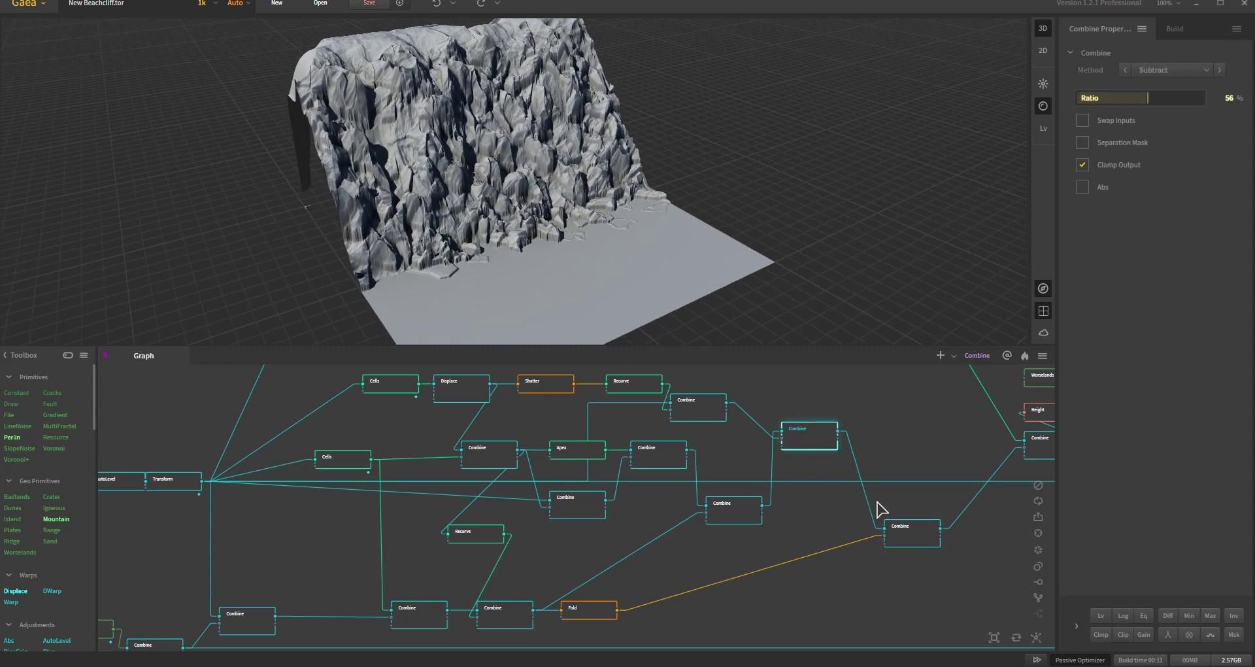
{"action": "left_click", "coordinate": [917, 540]}
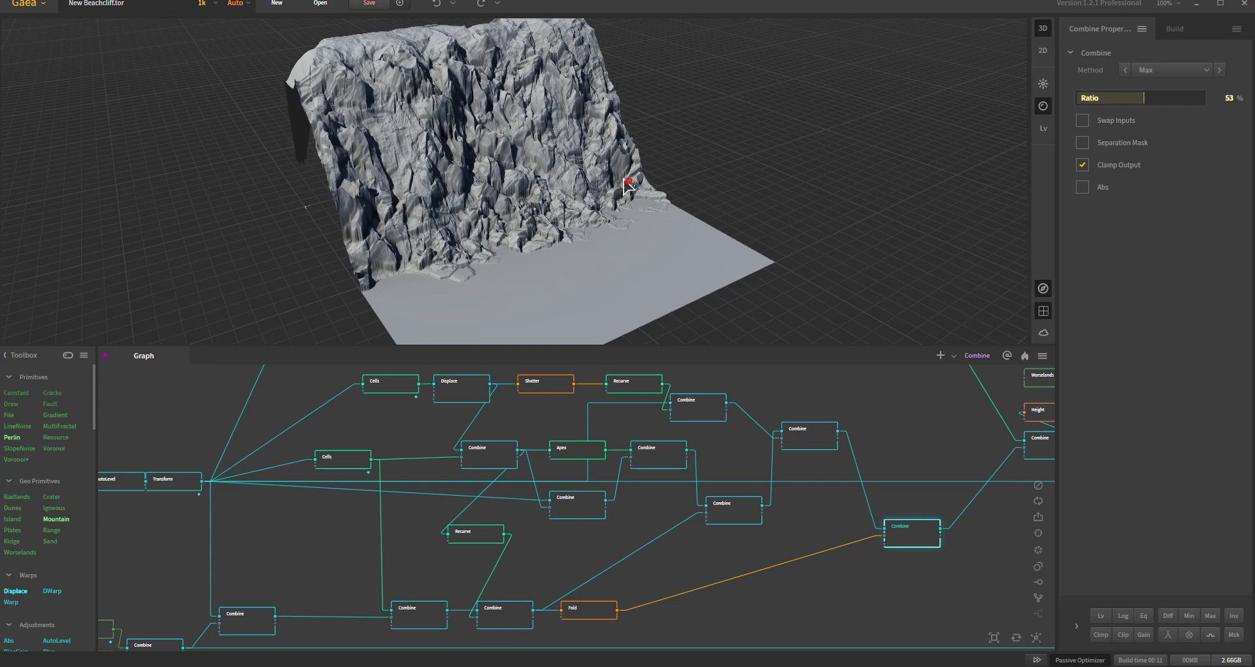
{"action": "left_click_drag", "start_coordinate": [636, 190], "coordinate": [578, 156]}
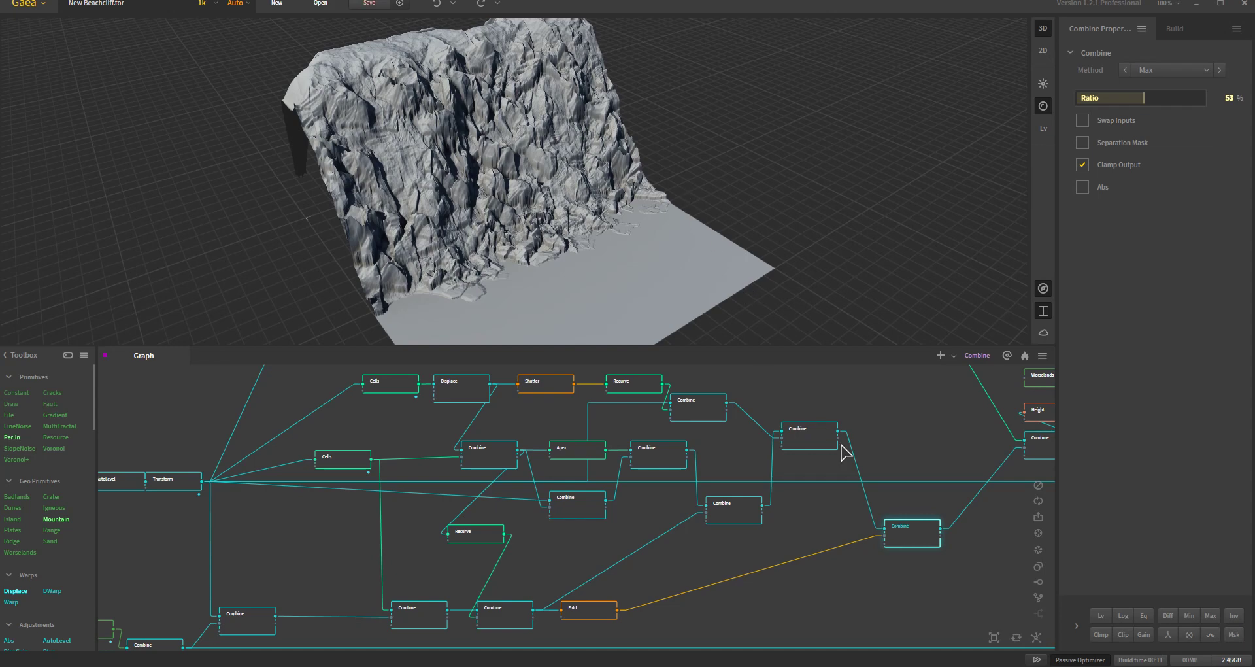
Step: Preview the Multiply Combine in the uppermost branch of the graph and the Recurve node it feeds
{"action": "scroll", "coordinate": [901, 497], "scroll_direction": "down", "scroll_amount": 3}
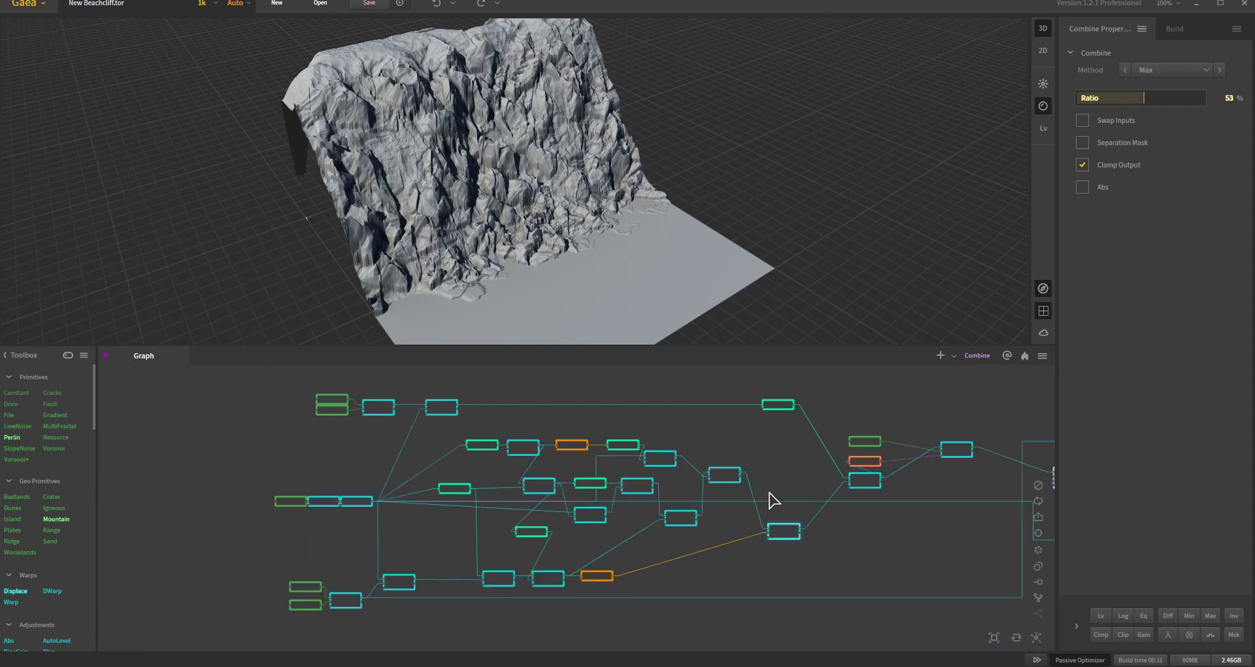
{"action": "middle_click_drag", "start_coordinate": [778, 501], "coordinate": [742, 481]}
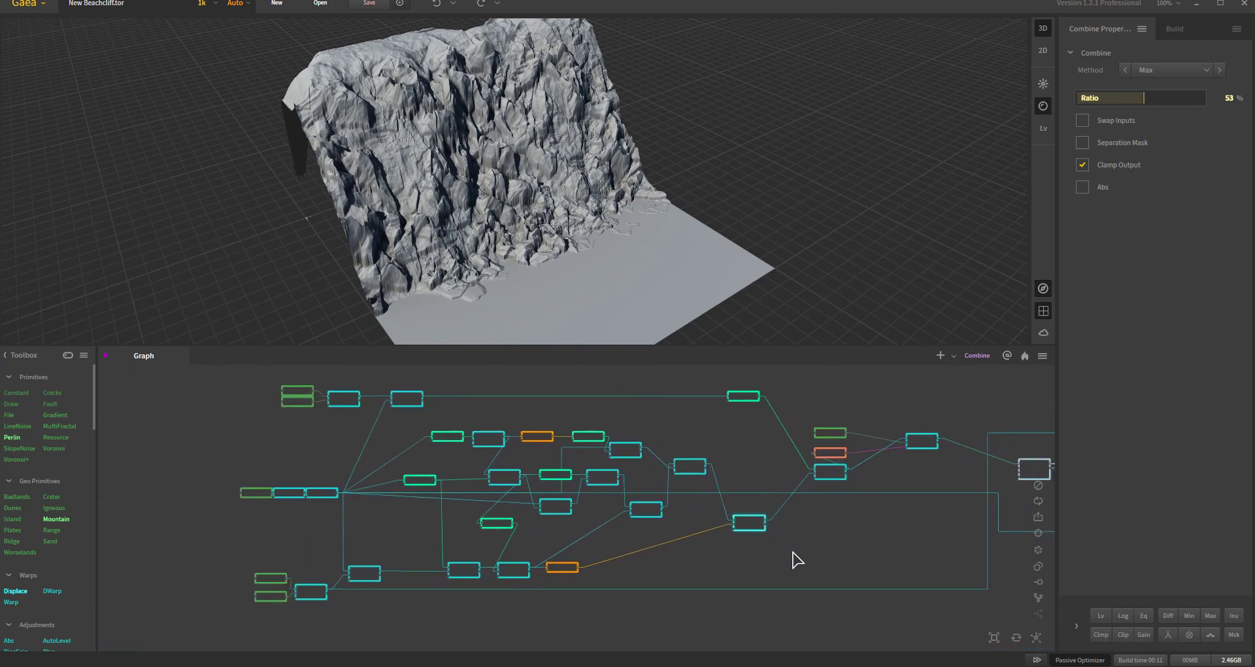
{"action": "scroll", "coordinate": [798, 560], "scroll_direction": "up", "scroll_amount": 2}
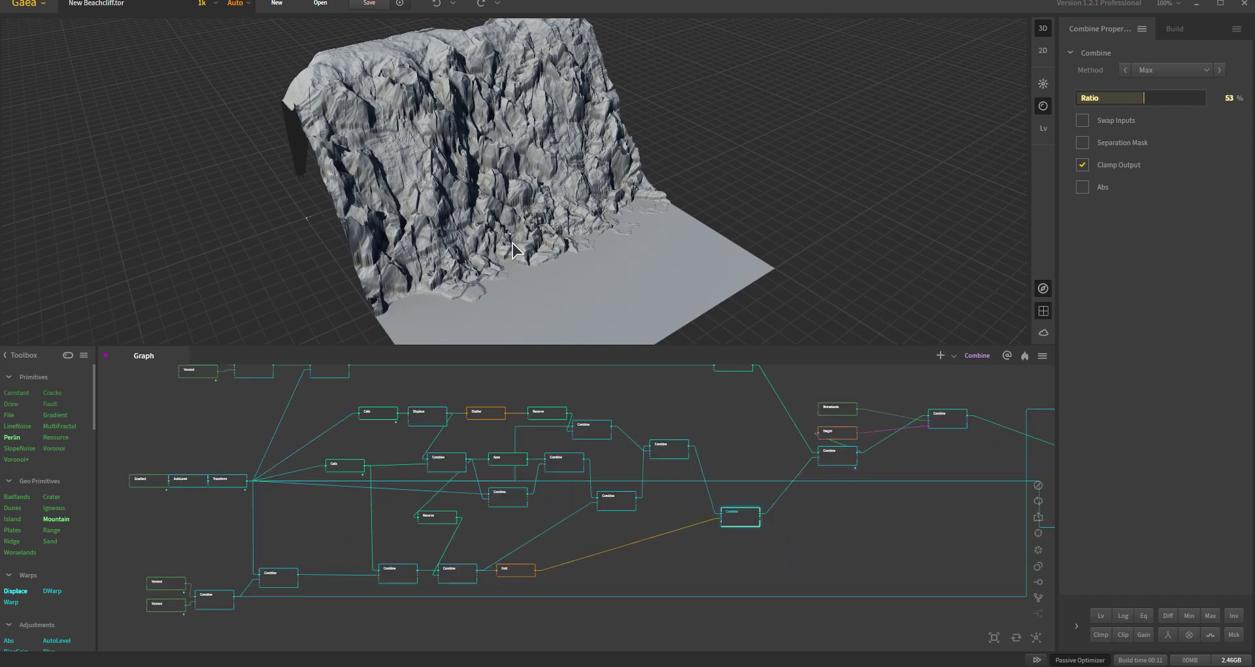
{"action": "left_click_drag", "start_coordinate": [513, 251], "coordinate": [540, 271]}
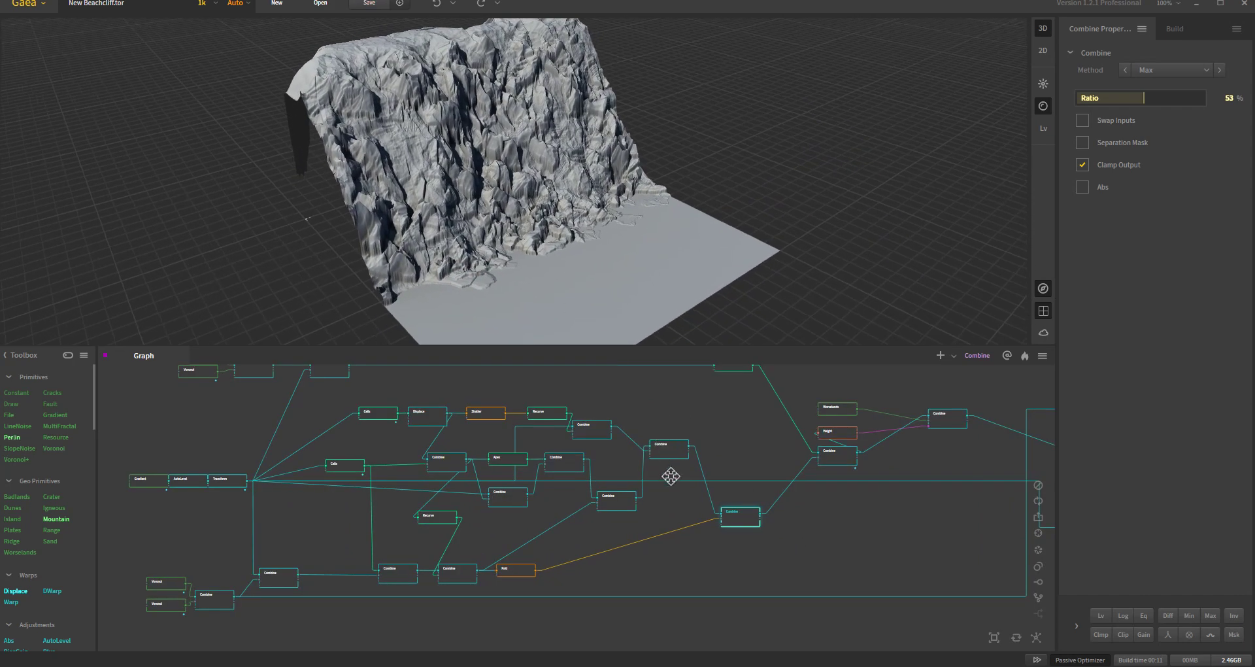
{"action": "middle_click_drag", "start_coordinate": [670, 476], "coordinate": [686, 523]}
{"action": "left_click", "coordinate": [350, 419]}
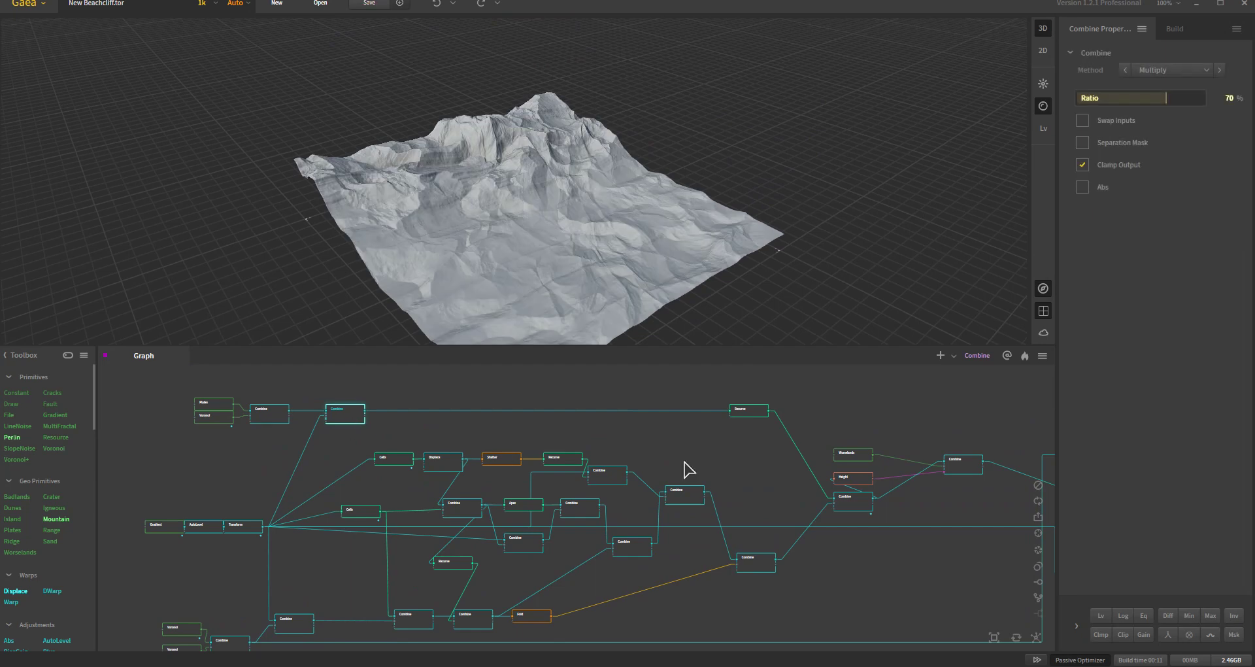
{"action": "left_click", "coordinate": [751, 414]}
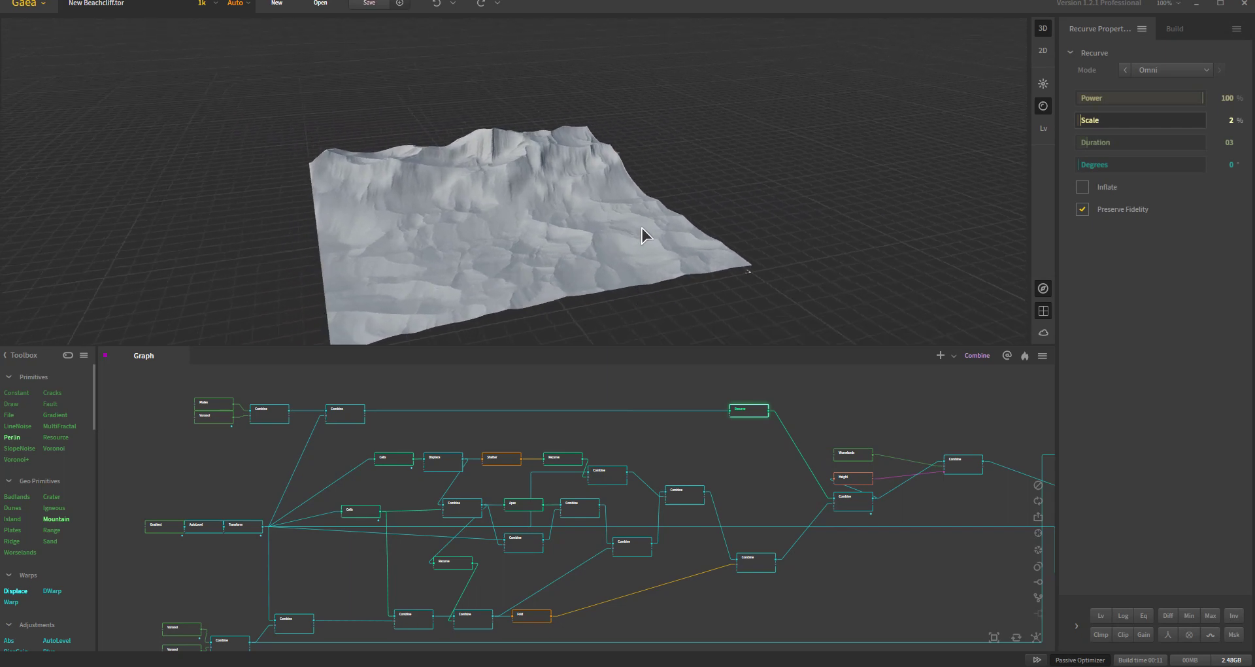
Step: Preview the Max Combine that merges the Recurve ground with the cliff, and examine the resulting terrain
{"action": "middle_click_drag", "start_coordinate": [754, 479], "coordinate": [591, 448]}
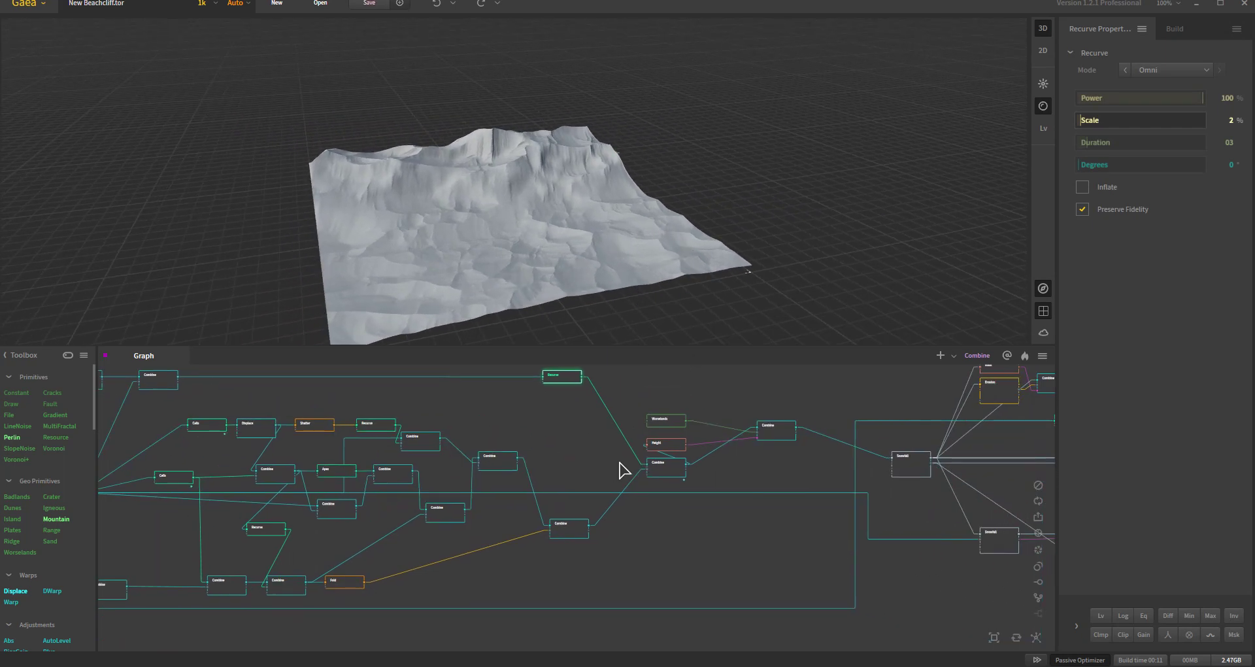
{"action": "scroll", "coordinate": [622, 468], "scroll_direction": "up", "scroll_amount": 2}
{"action": "scroll", "coordinate": [621, 470], "scroll_direction": "down", "scroll_amount": 3}
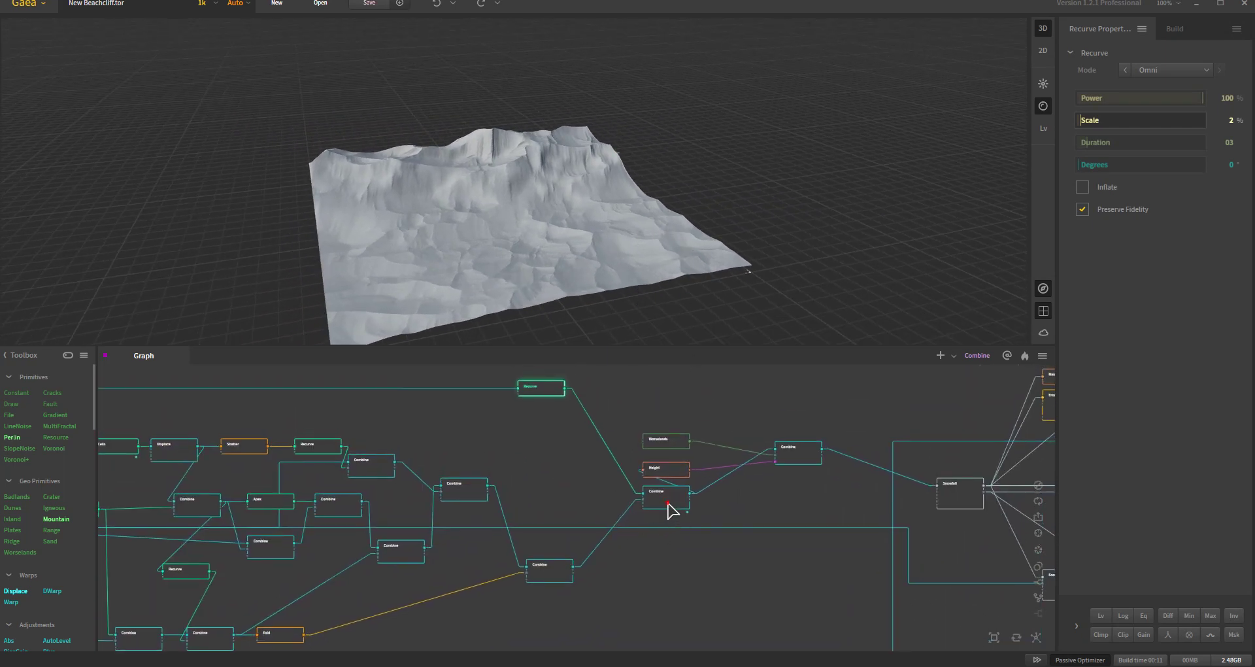
{"action": "left_click", "coordinate": [670, 509]}
{"action": "mouse_move", "coordinate": [565, 268]}
{"action": "left_mouse_down"}
{"action": "mouse_move", "coordinate": [528, 247]}
{"action": "mouse_move", "coordinate": [586, 280]}
{"action": "mouse_move", "coordinate": [583, 261]}
{"action": "mouse_move", "coordinate": [539, 273]}
{"action": "mouse_move", "coordinate": [600, 276]}
{"action": "mouse_move", "coordinate": [583, 263]}
{"action": "left_mouse_up"}
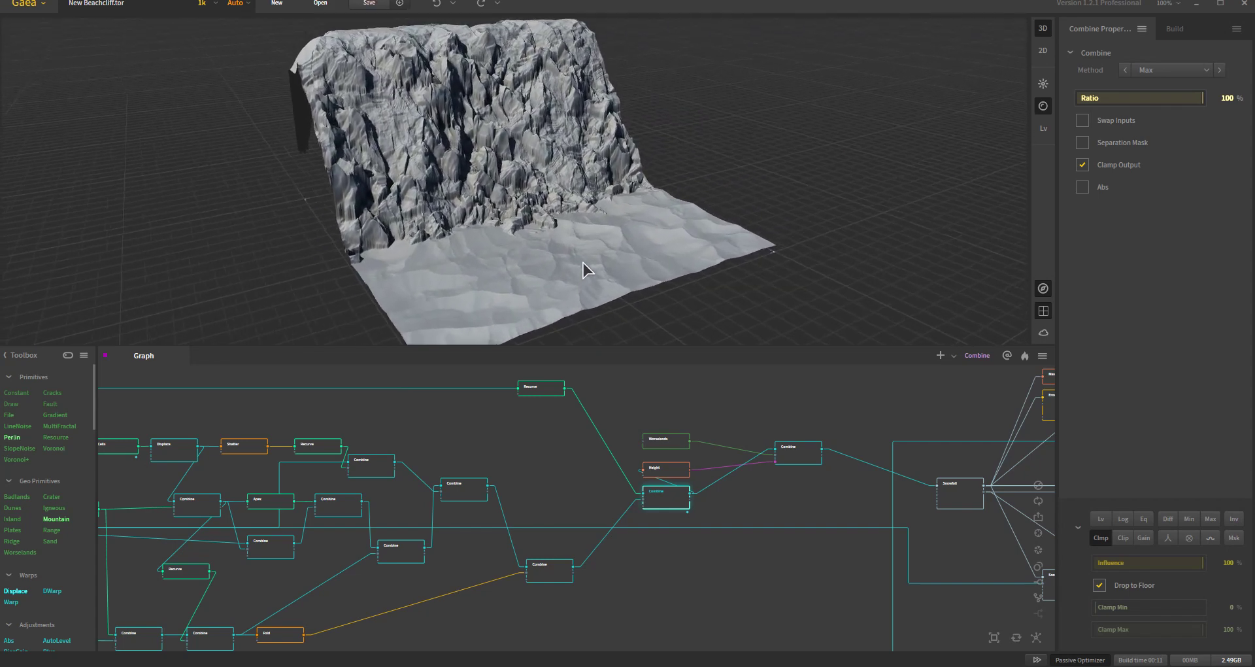
{"action": "key", "text": "f"}
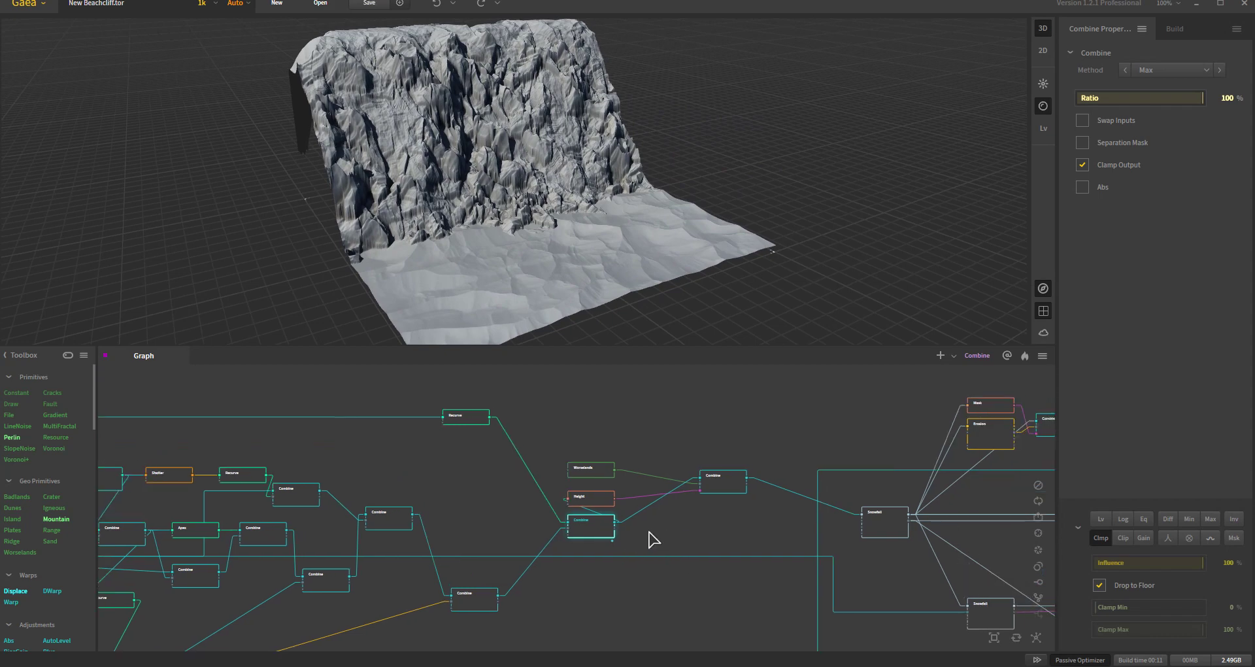
Step: Preview the Height mask taken from the Max Combine and the Worselands node above it
{"action": "scroll", "coordinate": [664, 552], "scroll_direction": "up", "scroll_amount": 2}
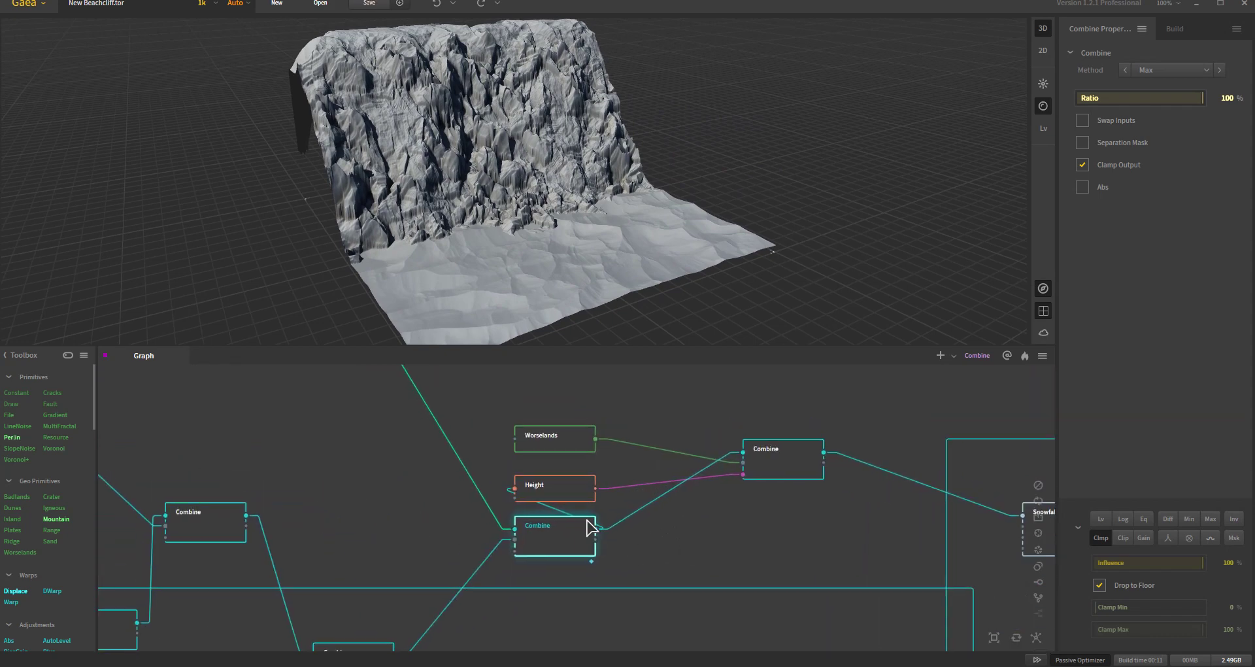
{"action": "left_click", "coordinate": [553, 487]}
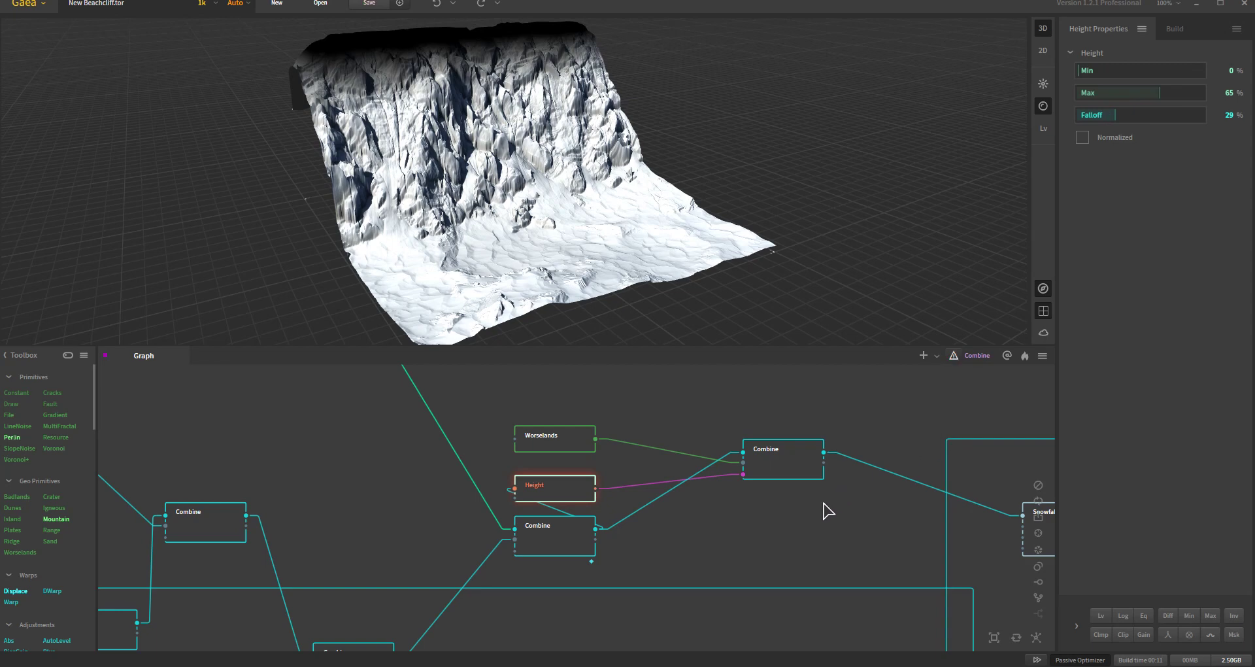
{"action": "middle_click_drag", "start_coordinate": [778, 534], "coordinate": [798, 549]}
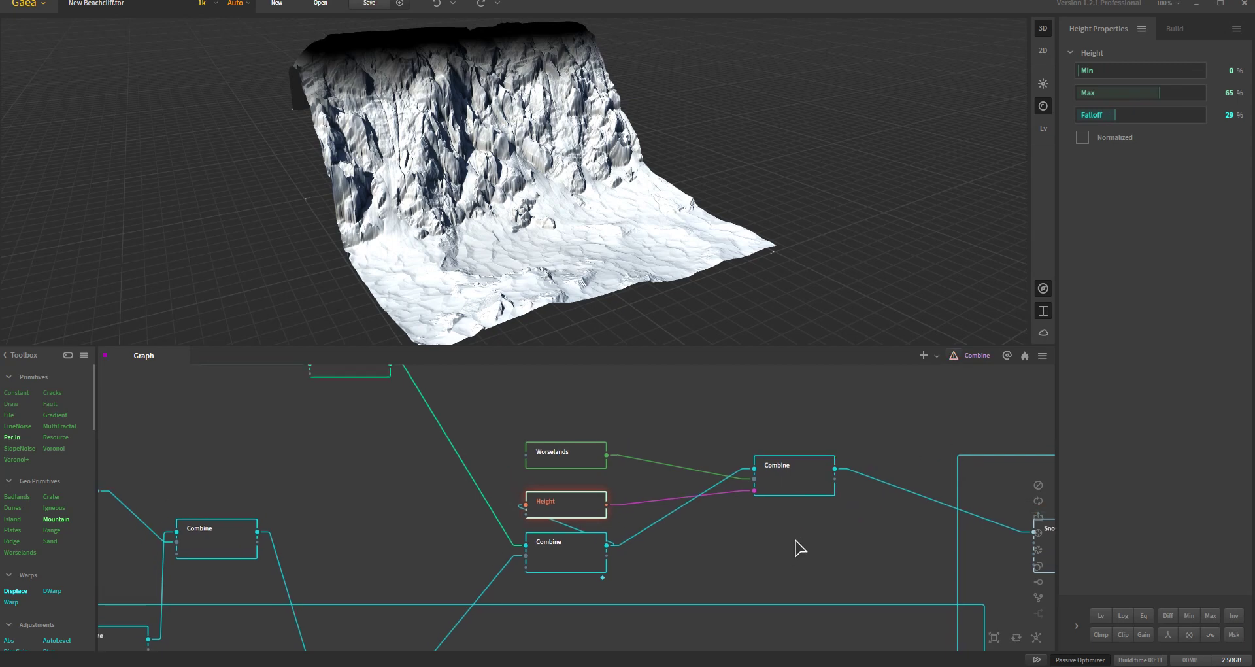
{"action": "left_click", "coordinate": [571, 461]}
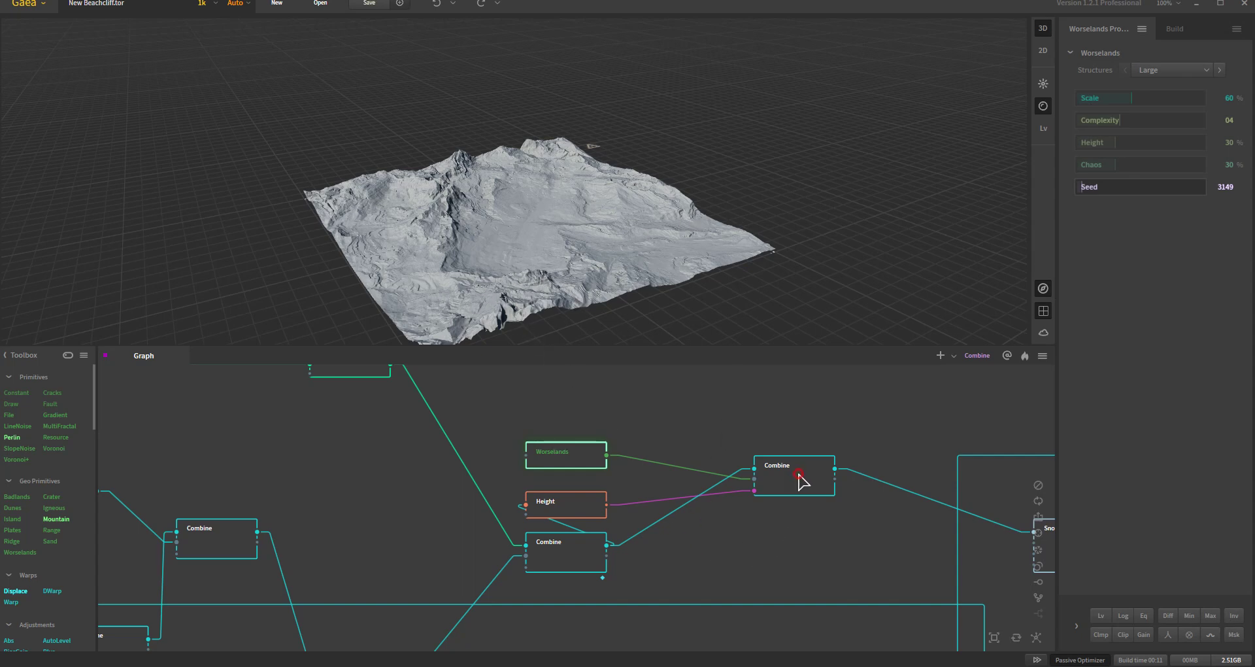
Step: Compare the Max Combine with the Add Combine that layers Worselands through the Height mask, and examine the terrain and its downstream connections
{"action": "left_click", "coordinate": [582, 553]}
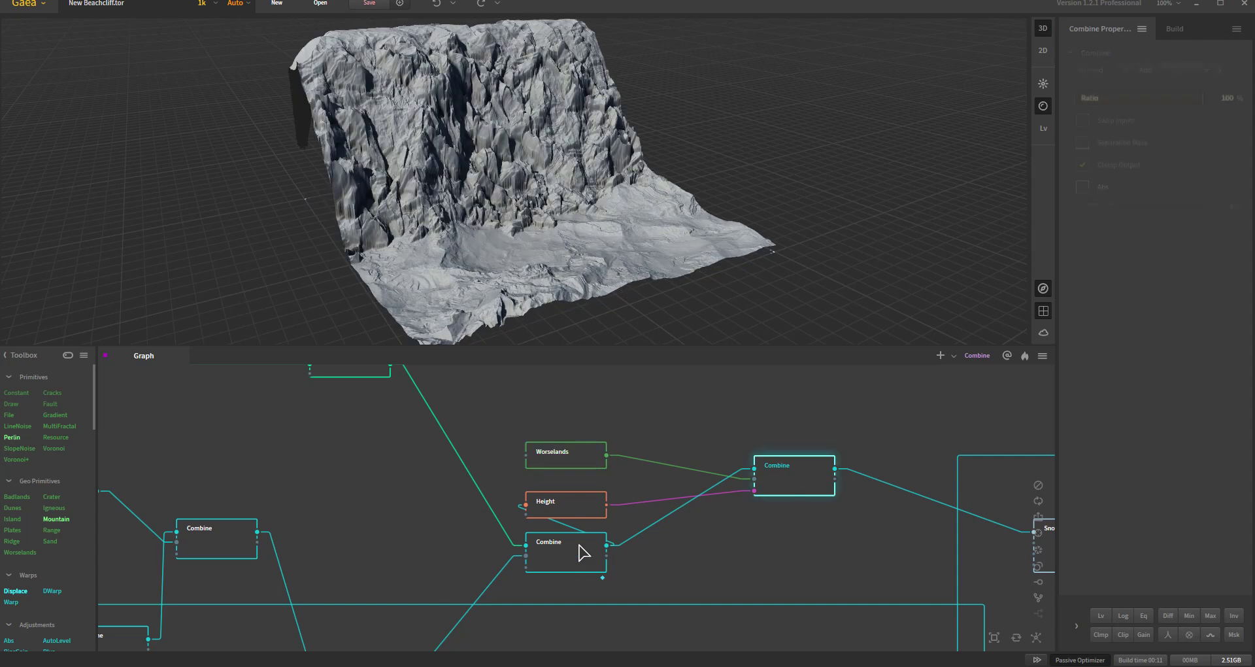
{"action": "left_click", "coordinate": [796, 484]}
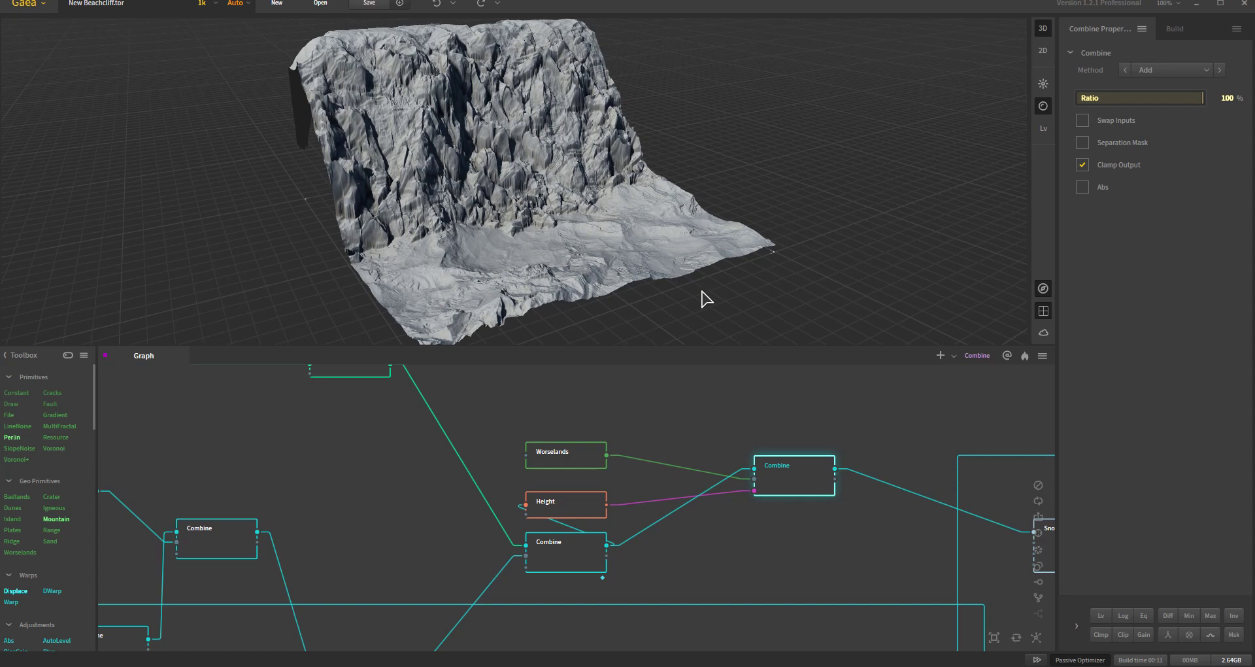
{"action": "scroll", "coordinate": [743, 555], "scroll_direction": "down", "scroll_amount": 3}
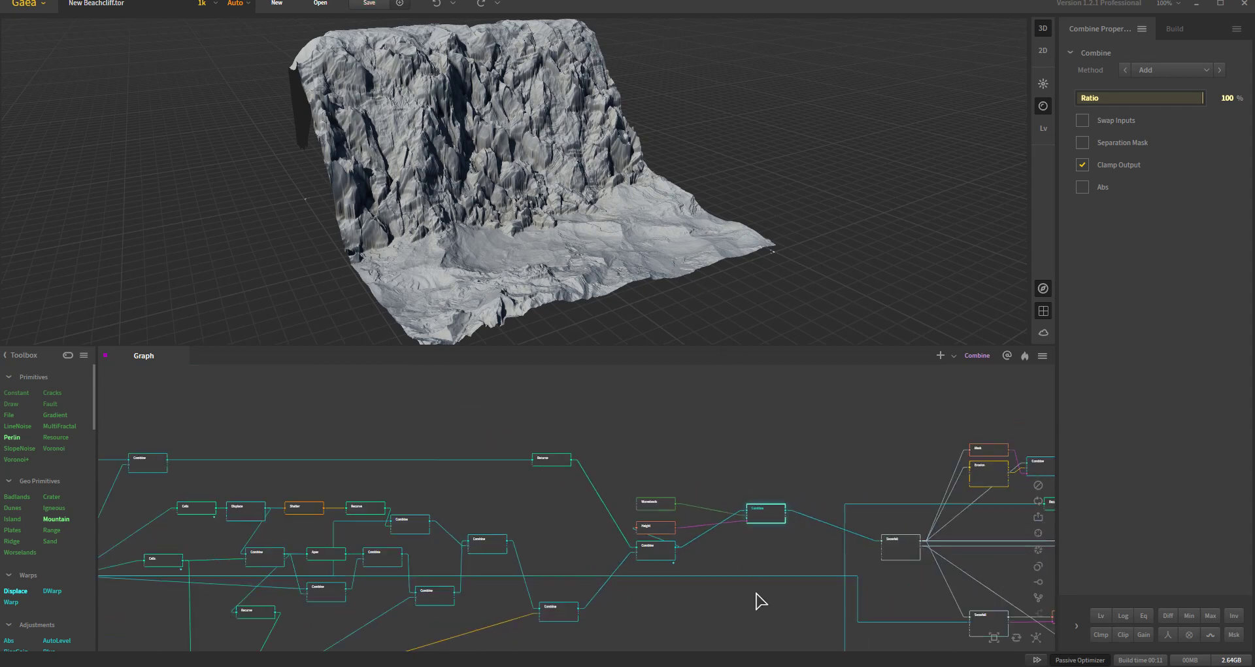
{"action": "scroll", "coordinate": [754, 630], "scroll_direction": "down", "scroll_amount": 1}
{"action": "scroll", "coordinate": [911, 491], "scroll_direction": "up", "scroll_amount": 1}
{"action": "middle_click_drag", "start_coordinate": [911, 491], "coordinate": [593, 549]}
{"action": "scroll", "coordinate": [612, 544], "scroll_direction": "up", "scroll_amount": 2}
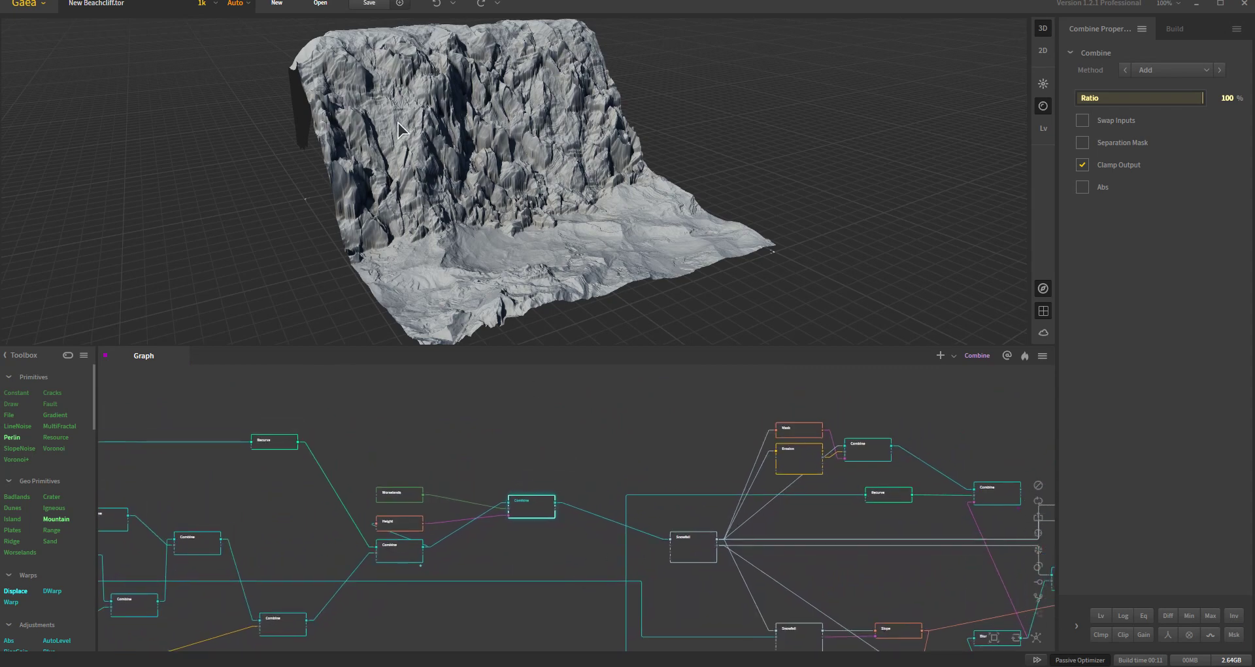
{"action": "left_click_drag", "start_coordinate": [508, 204], "coordinate": [533, 262]}
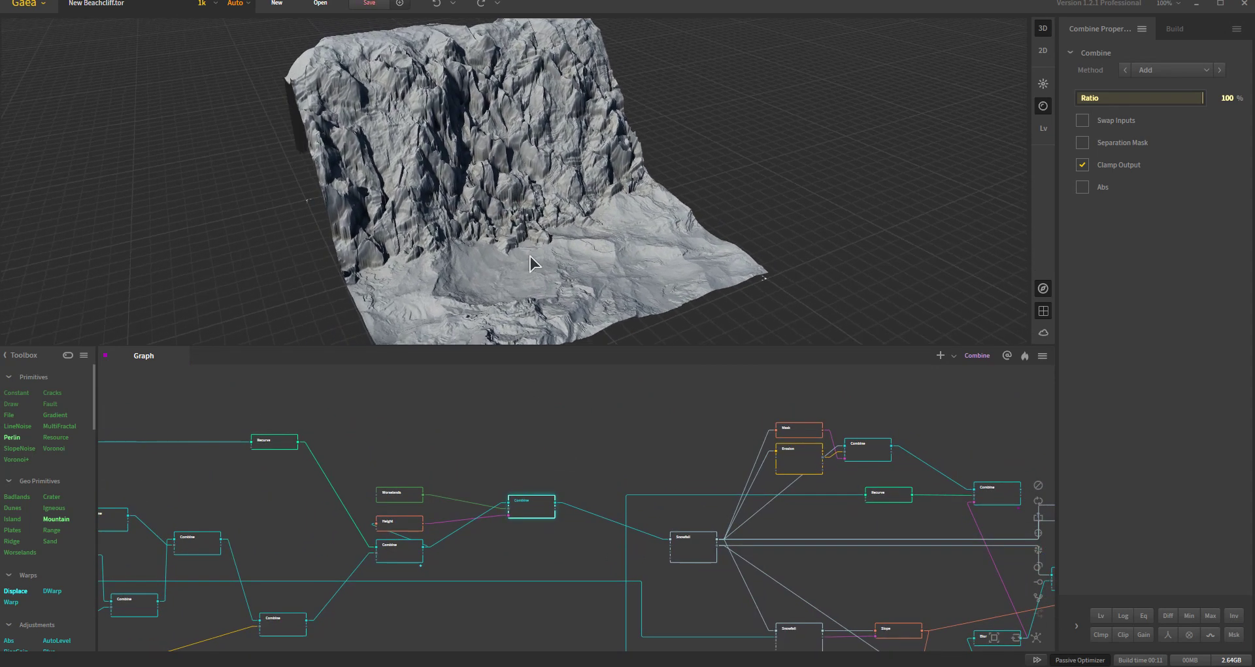
Step: Compare the Add Combine that layers in Worselands with the Snowfall node it feeds, previewing each in turn
{"action": "left_click", "coordinate": [692, 552]}
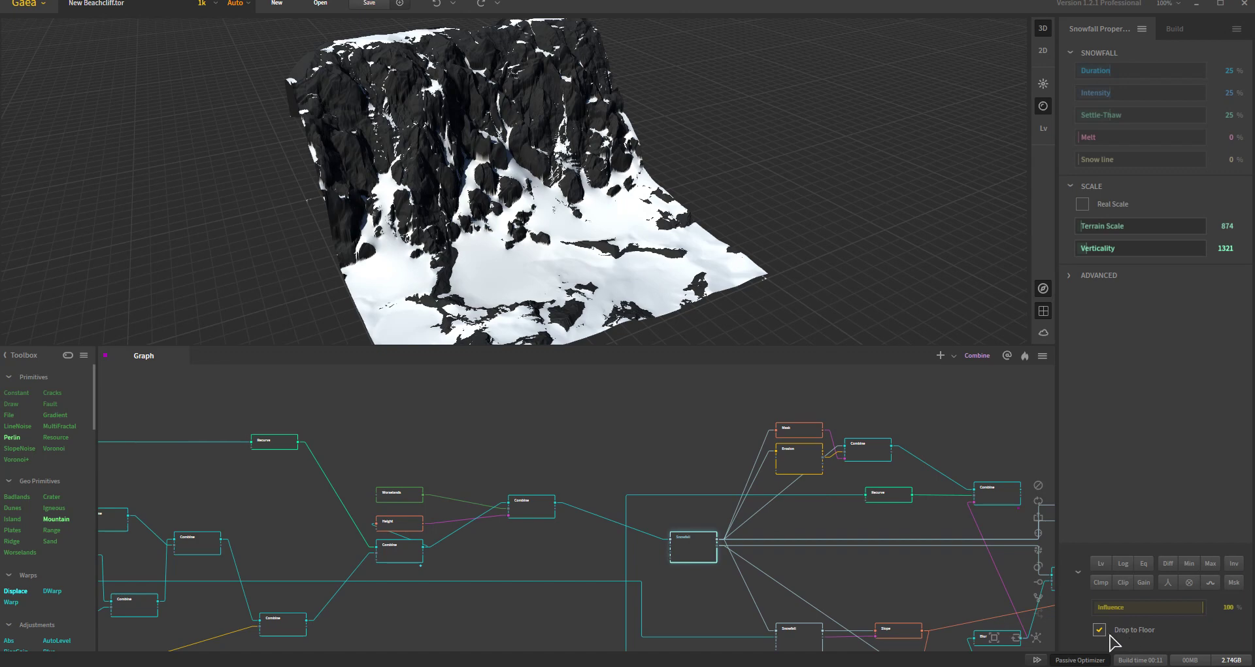
{"action": "left_click", "coordinate": [529, 512]}
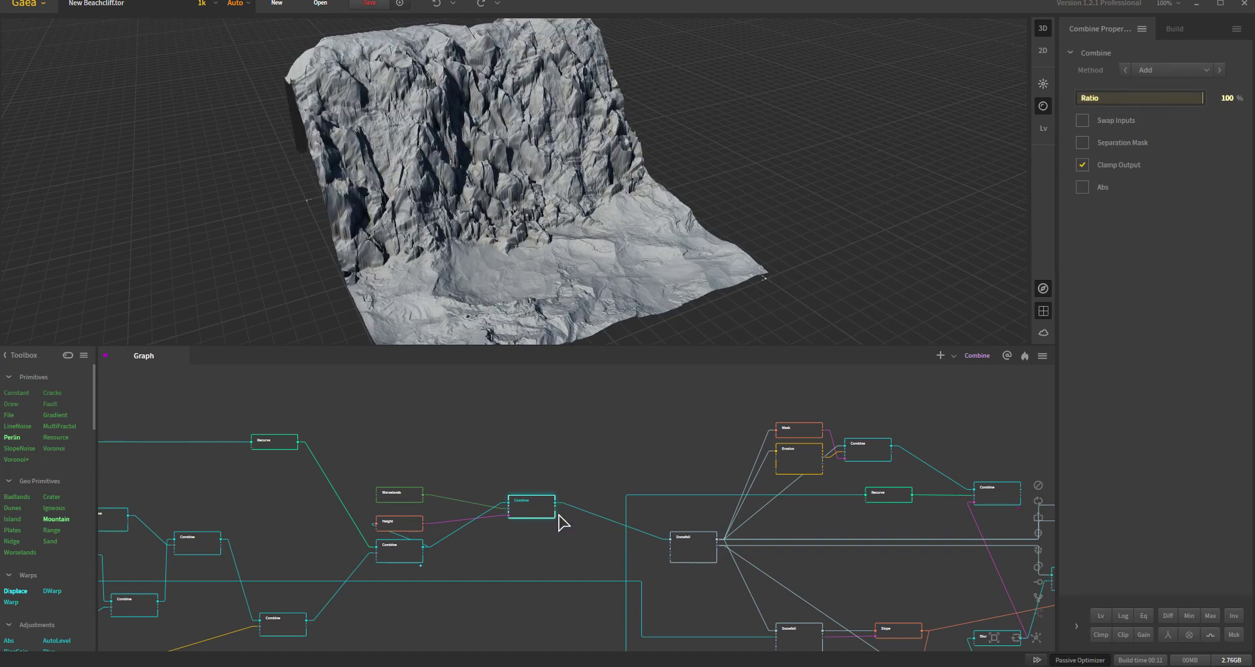
{"action": "left_click", "coordinate": [701, 552]}
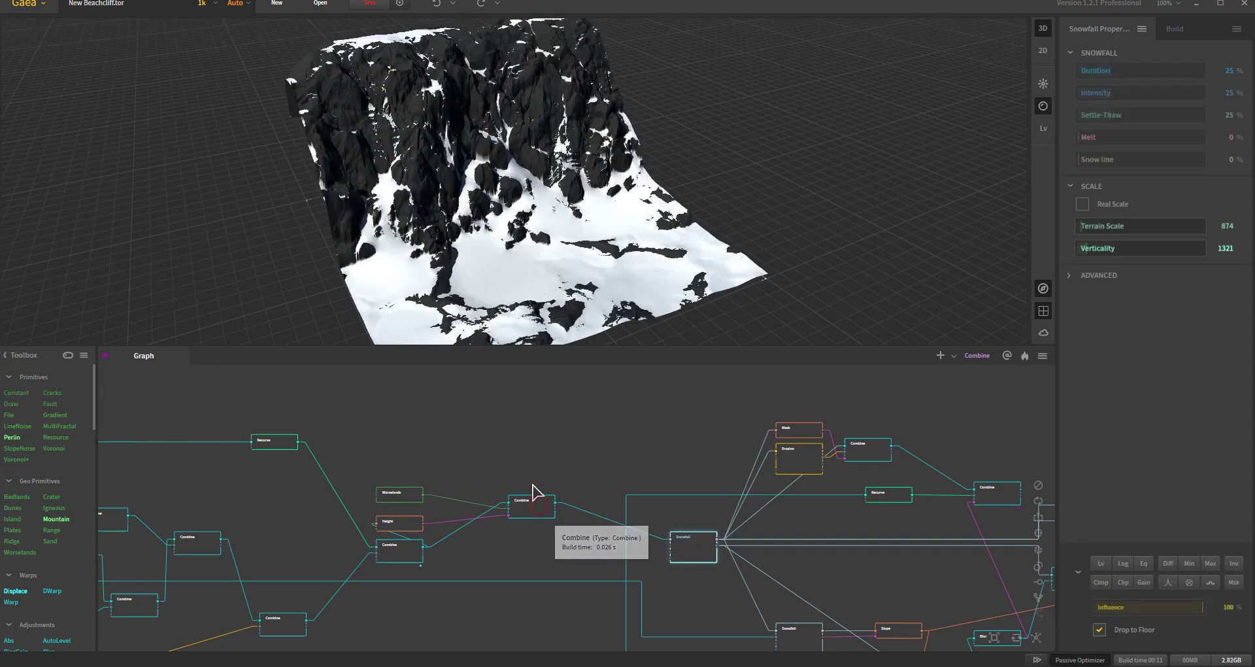
{"action": "left_click", "coordinate": [532, 507]}
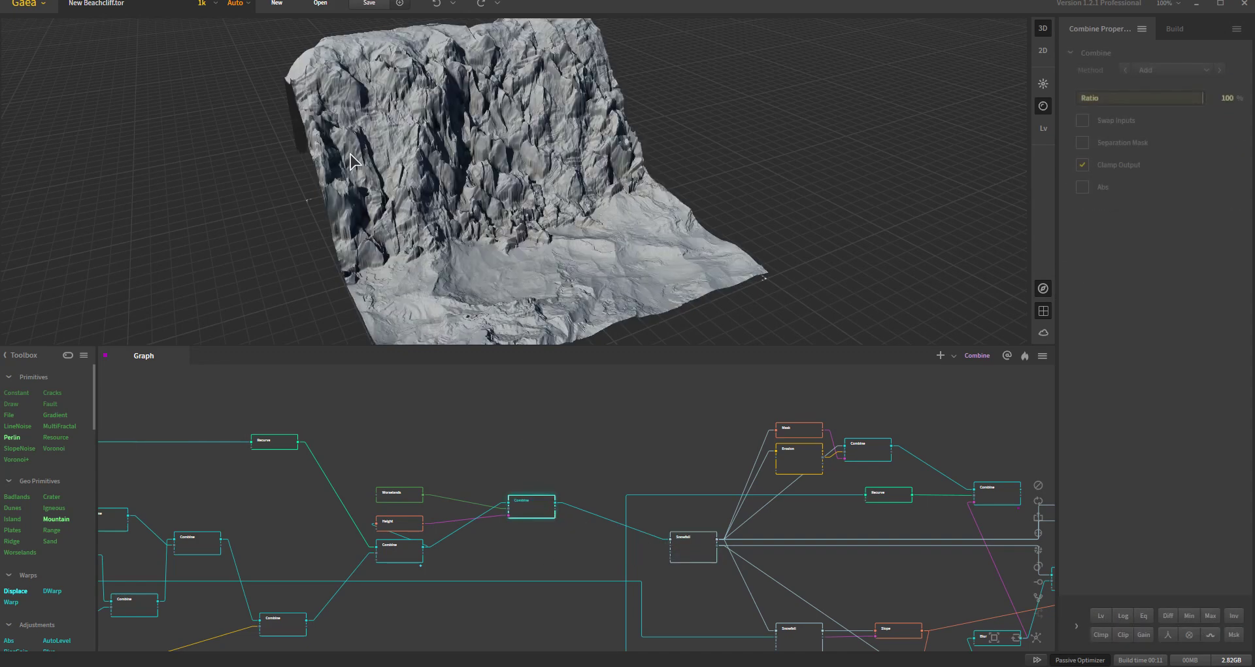
{"action": "left_click", "coordinate": [697, 557]}
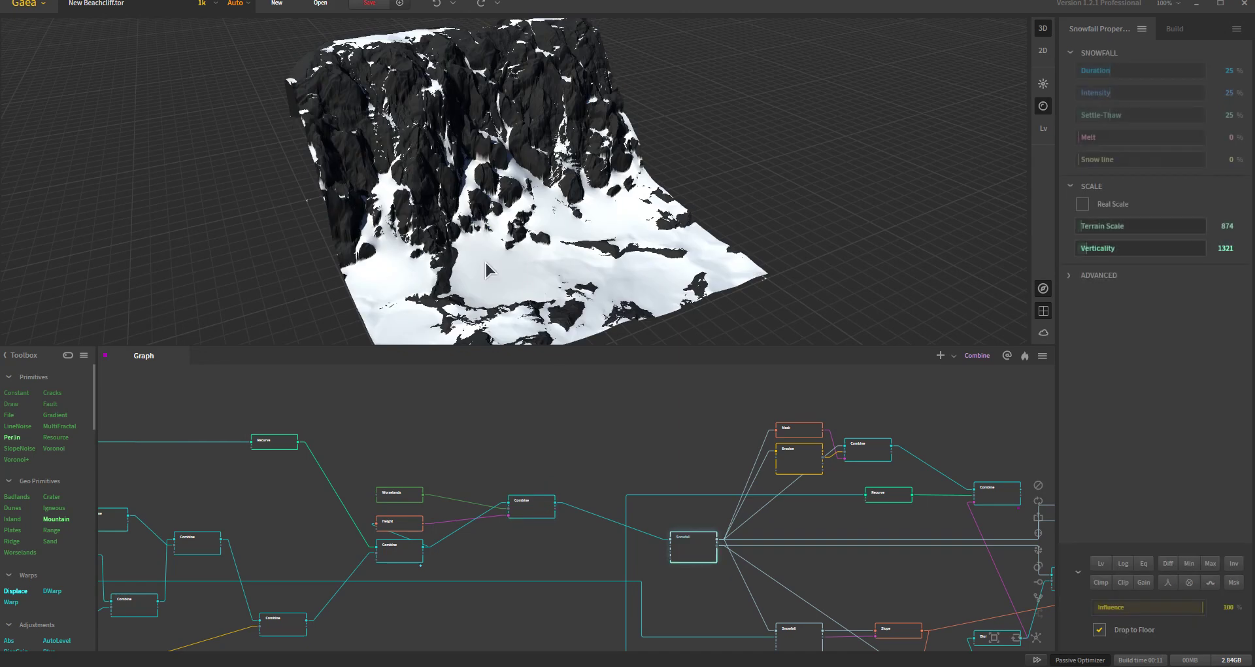
{"action": "middle_click_drag", "start_coordinate": [732, 579], "coordinate": [659, 528]}
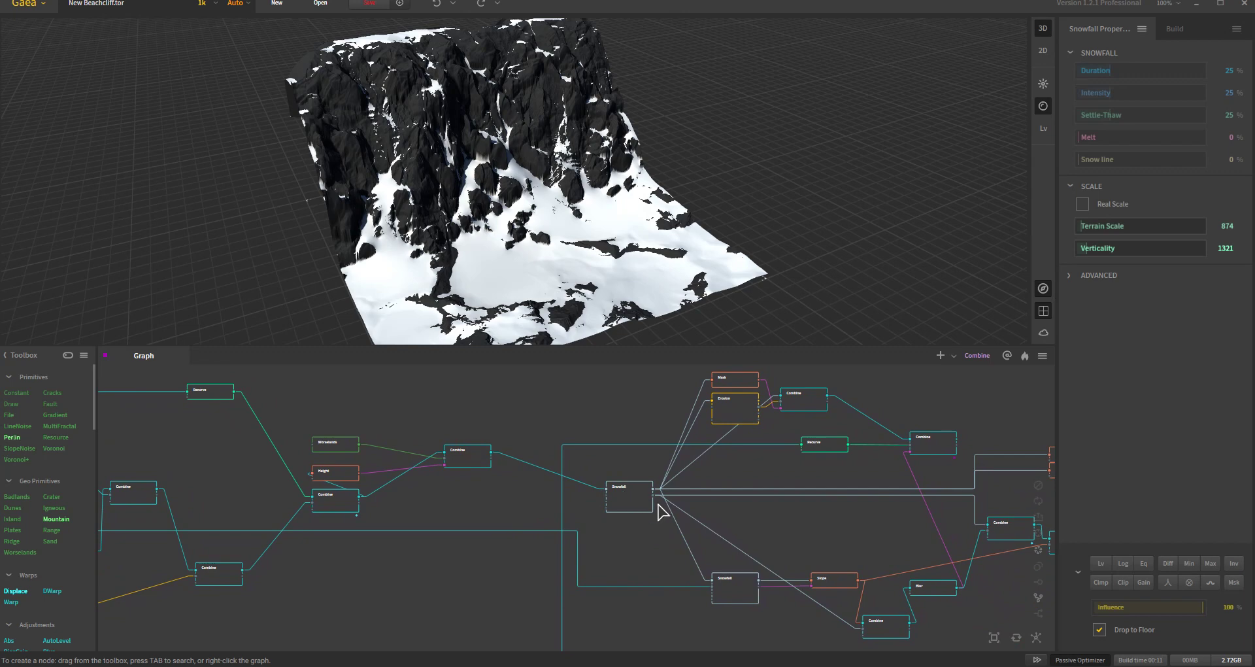
{"action": "left_click", "coordinate": [470, 457]}
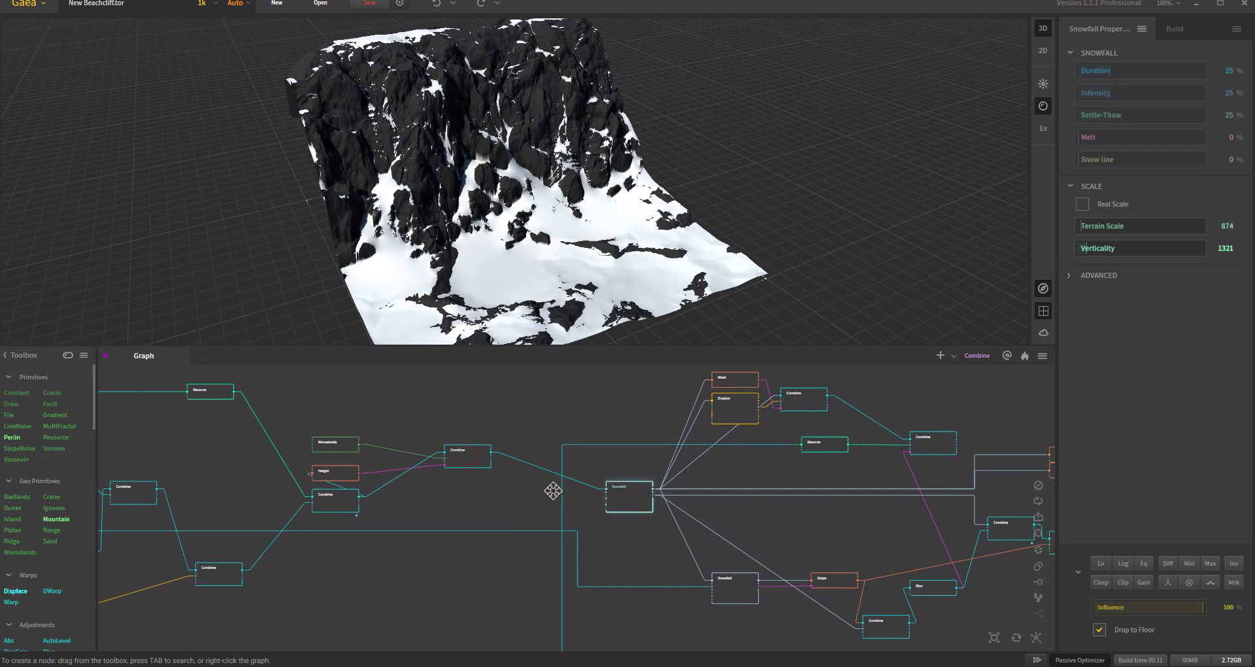
{"action": "left_click", "coordinate": [630, 505]}
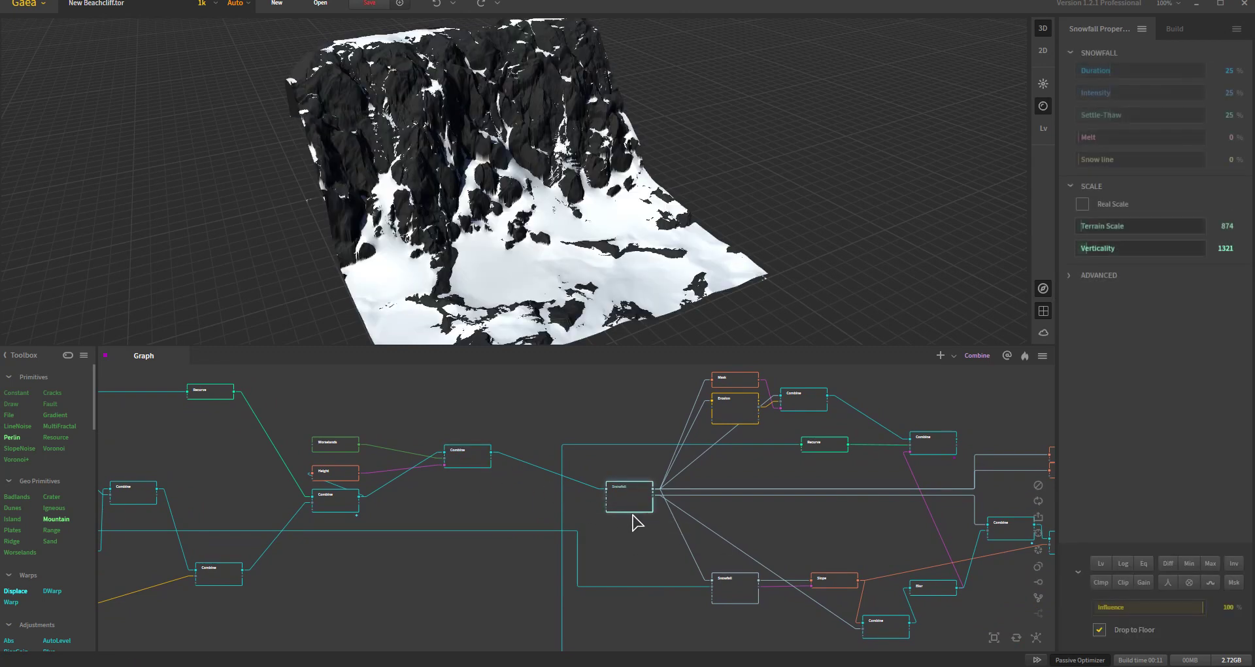
Step: Examine the Snowfall terrain from several angles, including a close view of the snow around the boulders at the cliff base
{"action": "mouse_move", "coordinate": [563, 253]}
{"action": "left_mouse_down"}
{"action": "mouse_move", "coordinate": [578, 249]}
{"action": "mouse_move", "coordinate": [572, 262]}
{"action": "mouse_move", "coordinate": [552, 247]}
{"action": "mouse_move", "coordinate": [568, 236]}
{"action": "mouse_move", "coordinate": [561, 225]}
{"action": "mouse_move", "coordinate": [566, 239]}
{"action": "left_mouse_up"}
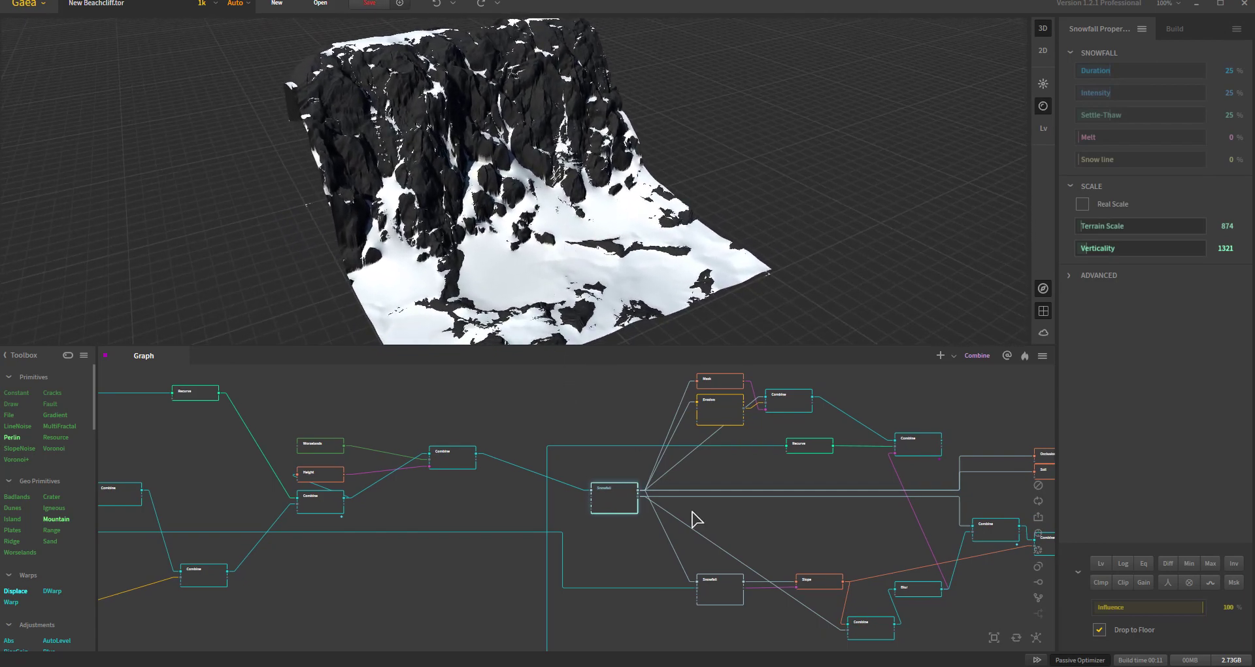
{"action": "left_click_drag", "start_coordinate": [537, 320], "coordinate": [542, 281]}
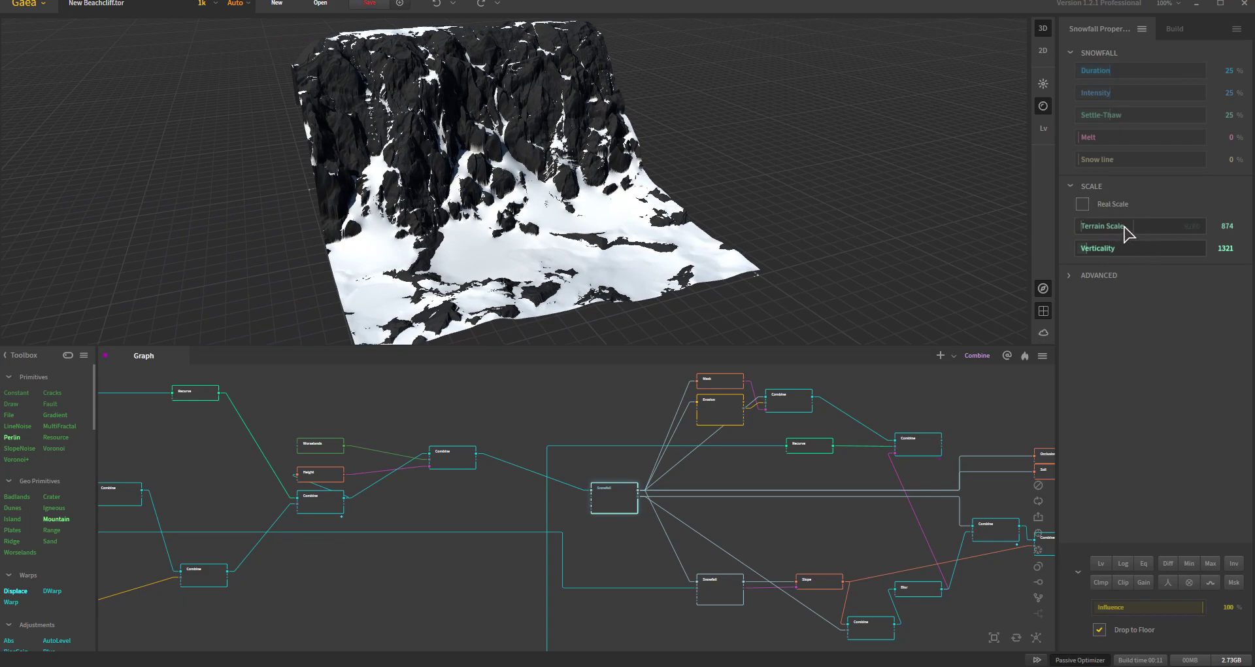
{"action": "left_click_drag", "start_coordinate": [654, 275], "coordinate": [516, 229]}
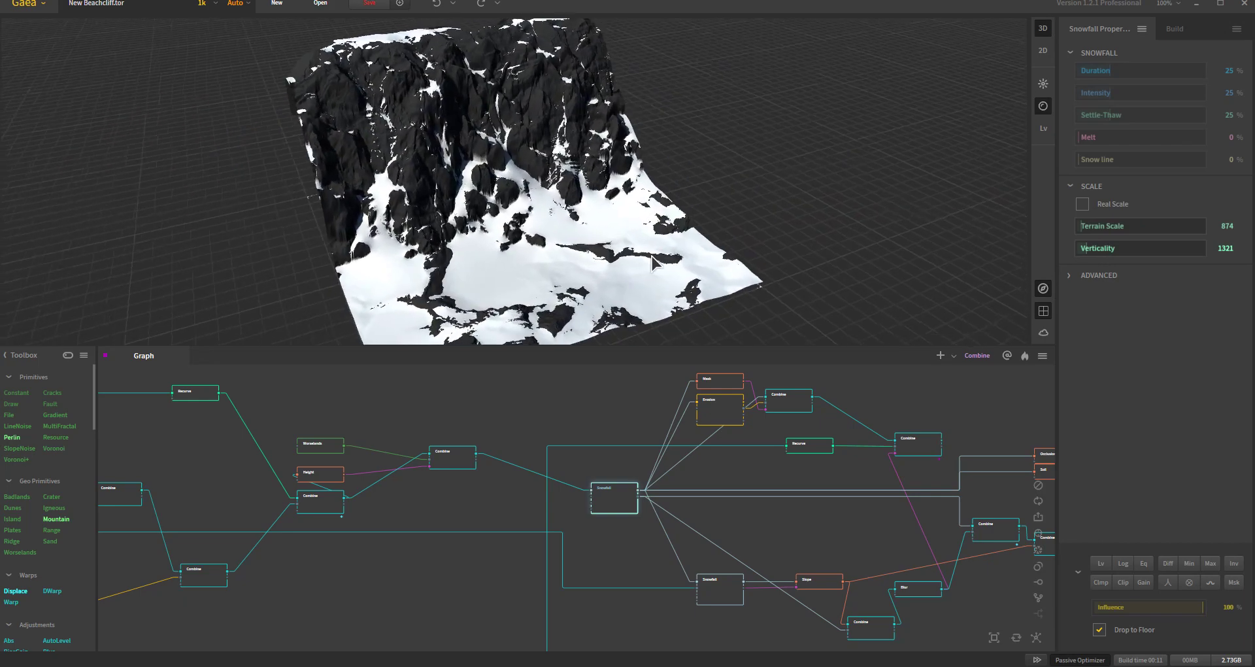
{"action": "scroll", "coordinate": [473, 199], "scroll_direction": "up", "scroll_amount": 5}
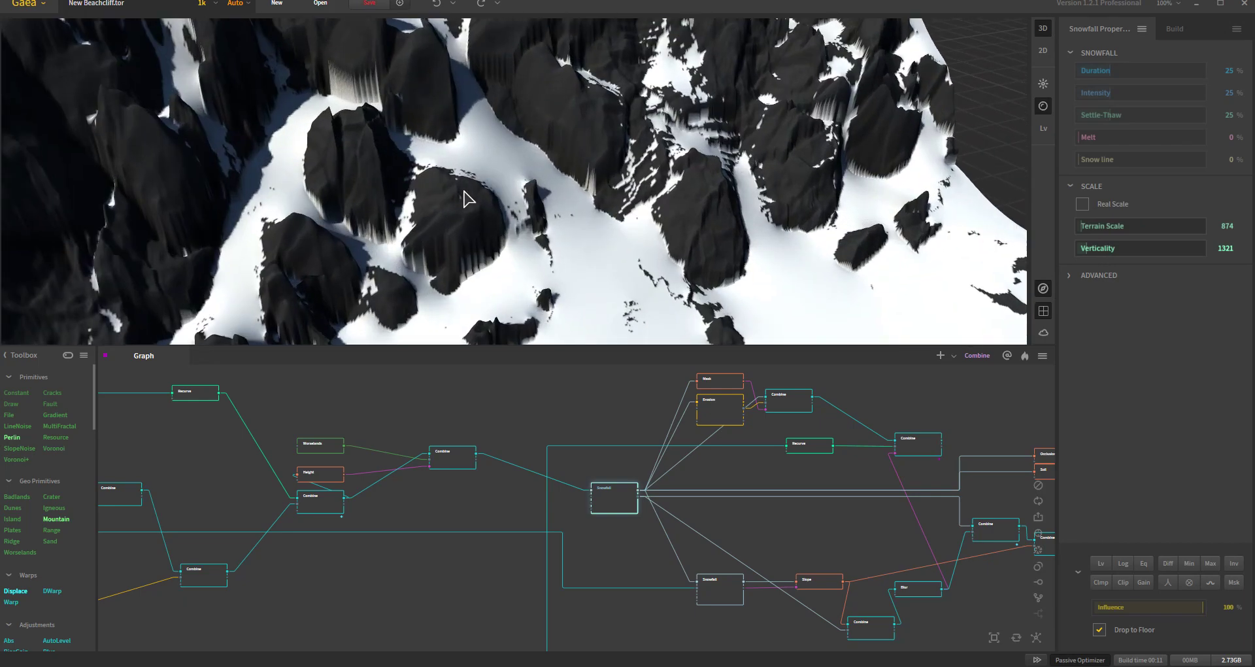
{"action": "scroll", "coordinate": [483, 202], "scroll_direction": "up", "scroll_amount": 2}
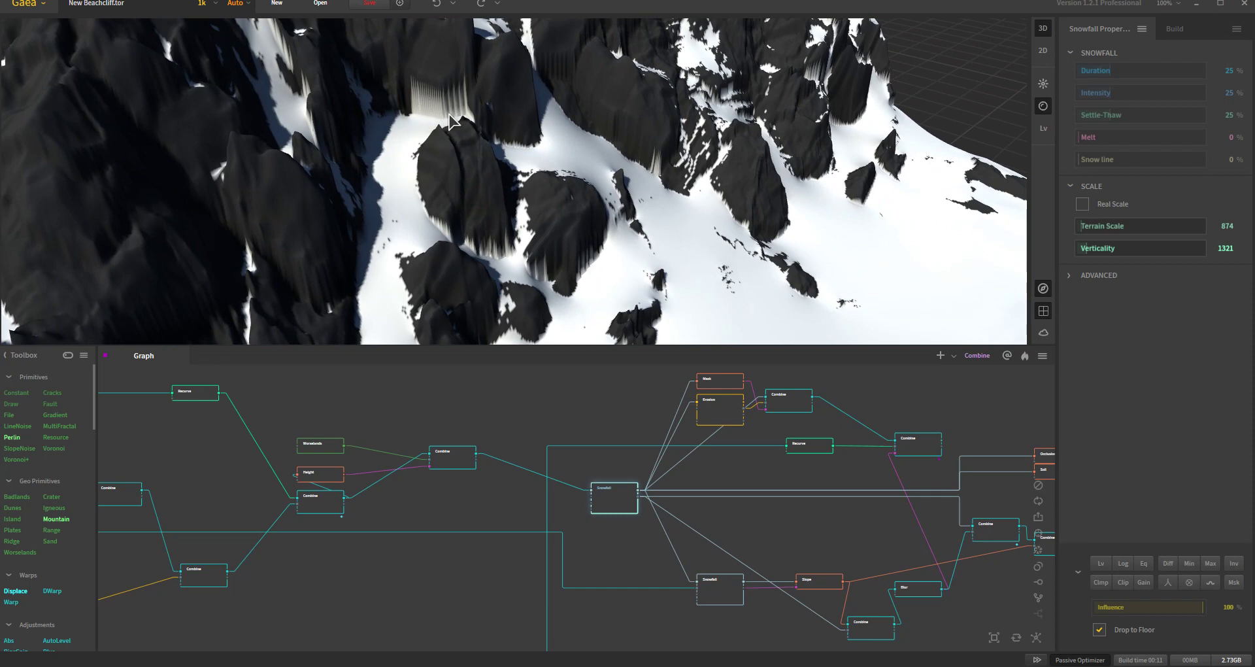
{"action": "left_click_drag", "start_coordinate": [748, 149], "coordinate": [813, 115]}
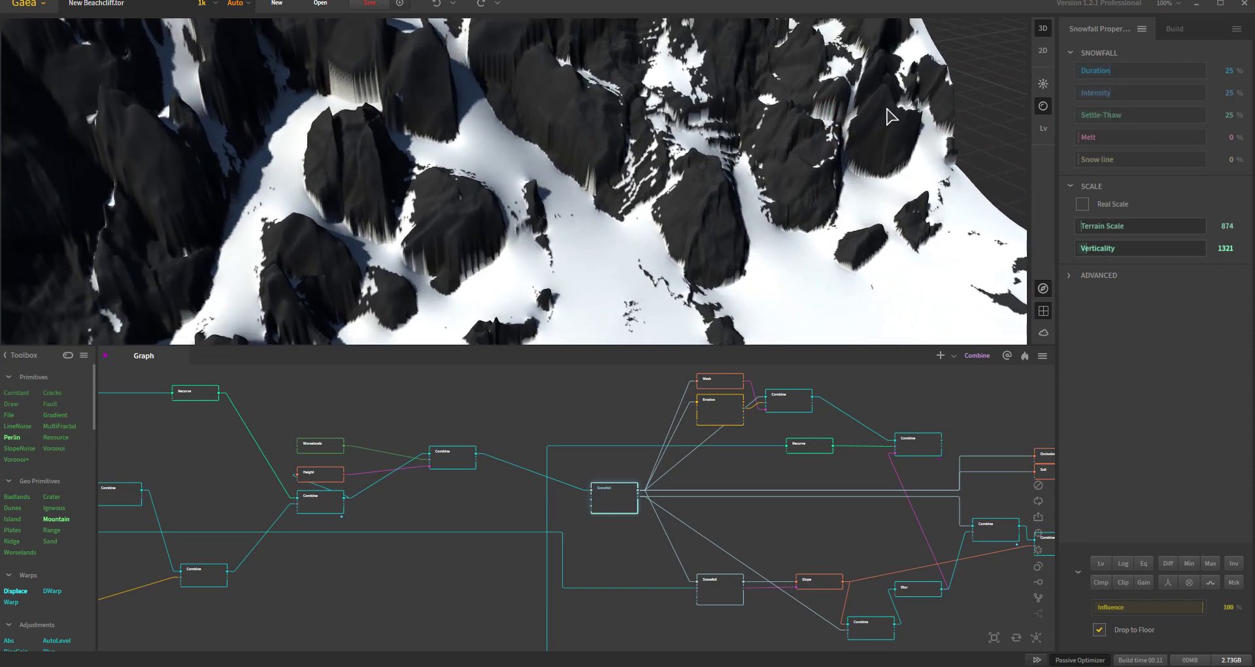
{"action": "scroll", "coordinate": [886, 184], "scroll_direction": "down", "scroll_amount": 5}
{"action": "left_click_drag", "start_coordinate": [540, 219], "coordinate": [533, 251]}
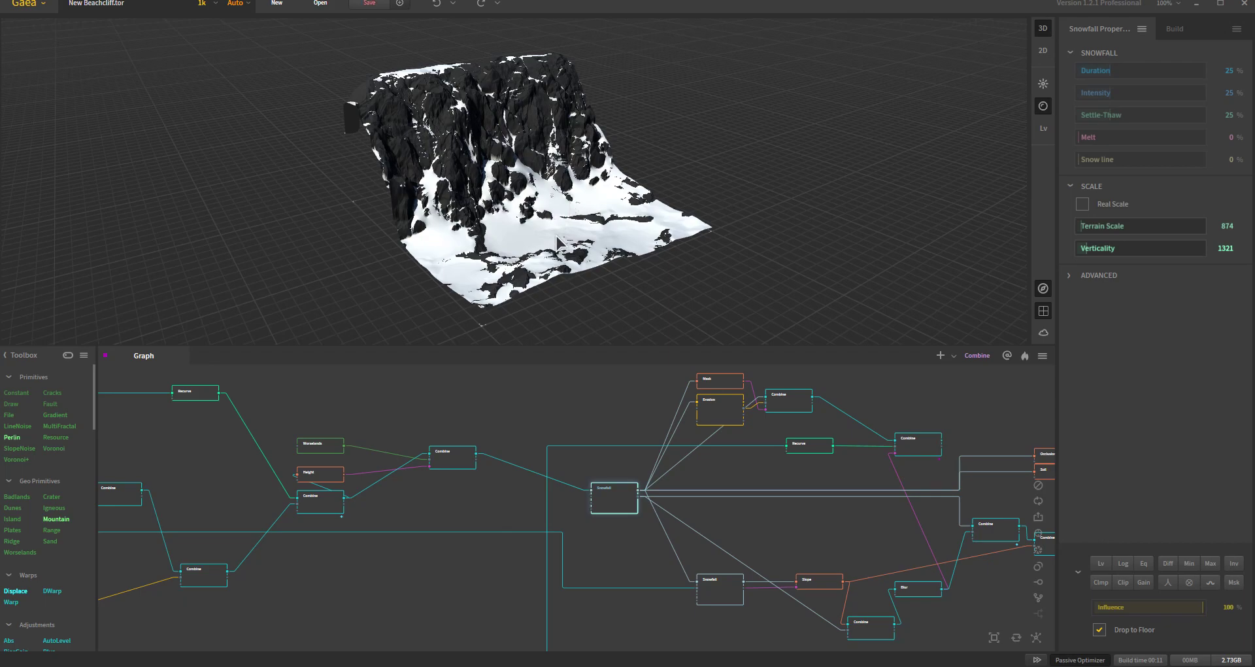
{"action": "mouse_move", "coordinate": [556, 219]}
{"action": "left_mouse_down"}
{"action": "mouse_move", "coordinate": [521, 219]}
{"action": "mouse_move", "coordinate": [575, 223]}
{"action": "left_mouse_up"}
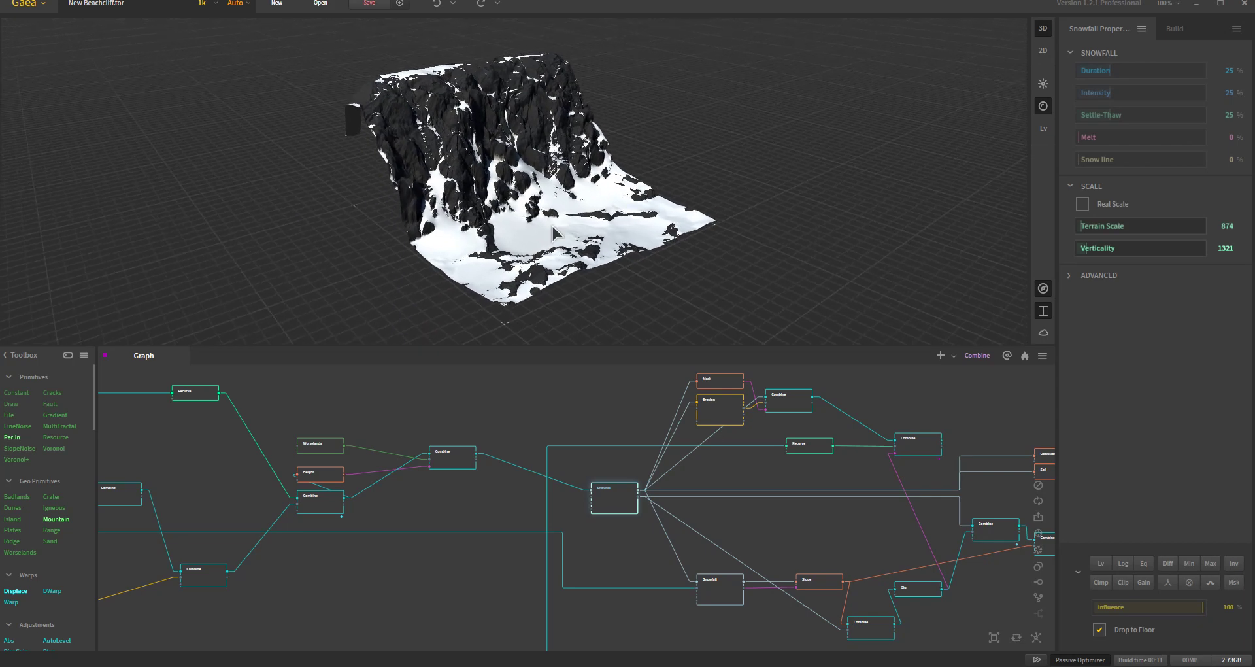
{"action": "scroll", "coordinate": [575, 223], "scroll_direction": "up", "scroll_amount": 5}
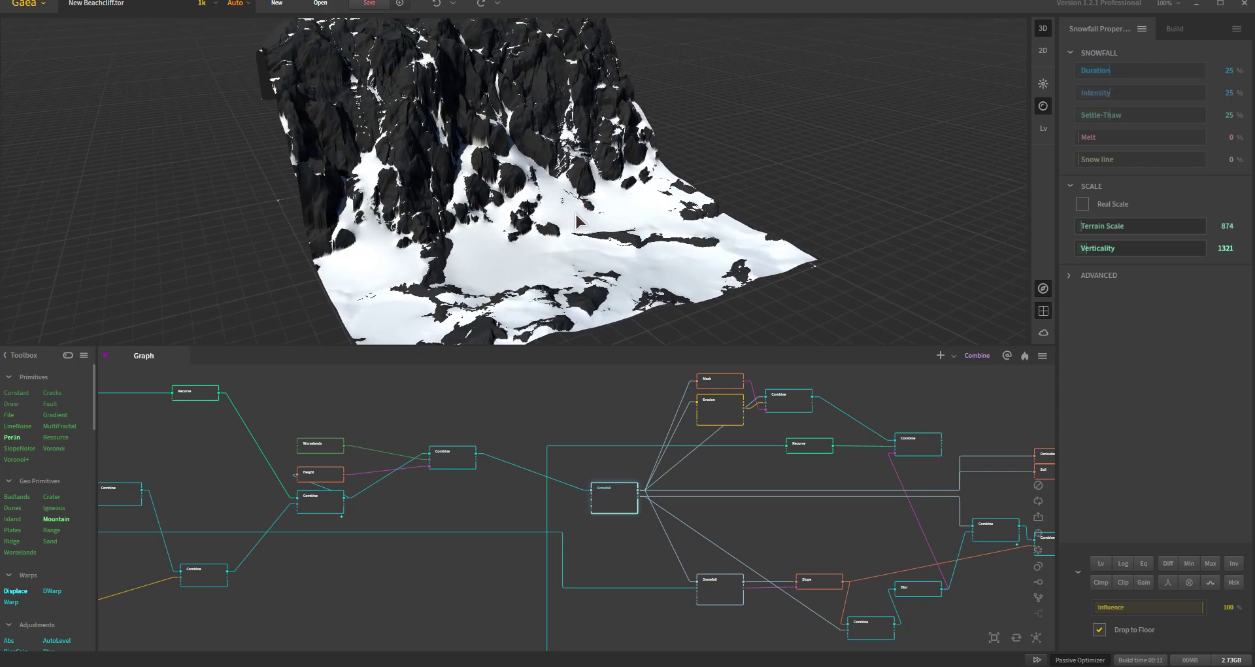
Step: Move the first Snowfall node slightly in the graph, and preview the second Snowfall node it feeds along with its connections
{"action": "left_click_drag", "start_coordinate": [615, 494], "coordinate": [601, 486]}
{"action": "left_click", "coordinate": [723, 592]}
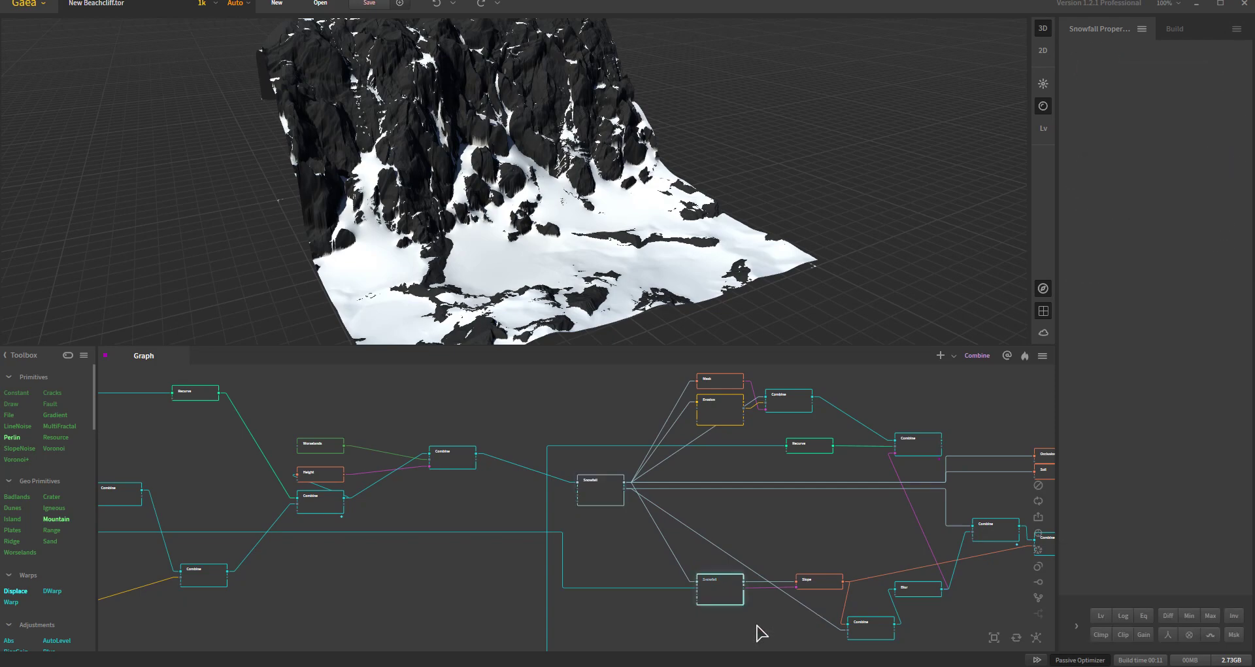
{"action": "scroll", "coordinate": [552, 187], "scroll_direction": "down", "scroll_amount": 5}
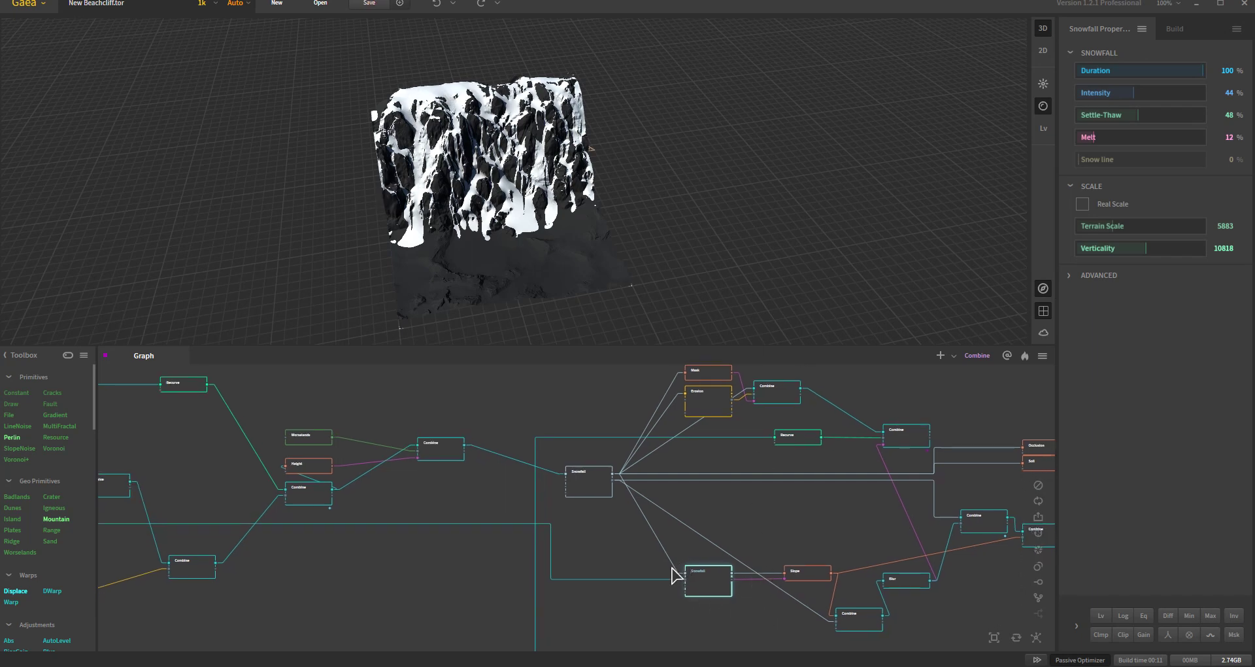
{"action": "scroll", "coordinate": [670, 579], "scroll_direction": "up", "scroll_amount": 5}
{"action": "middle_click_drag", "start_coordinate": [670, 579], "coordinate": [641, 621]}
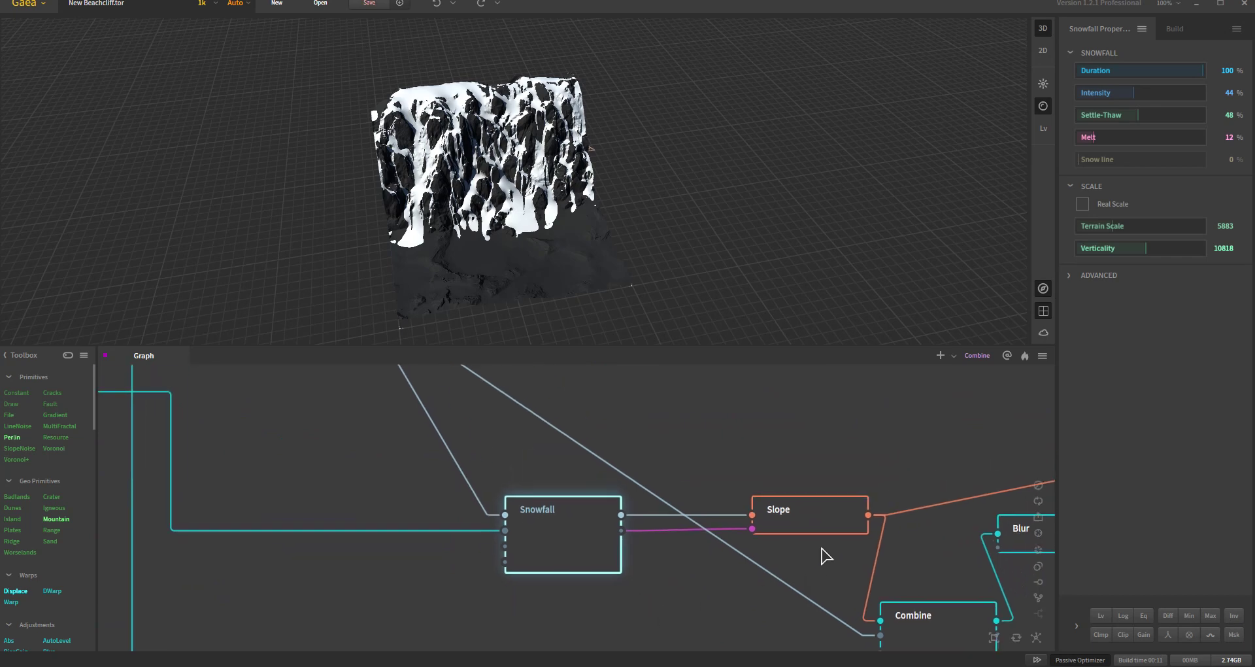
Step: Preview the Slope mask taken from the second Snowfall and compare it with the first Snowfall node
{"action": "left_click", "coordinate": [821, 523]}
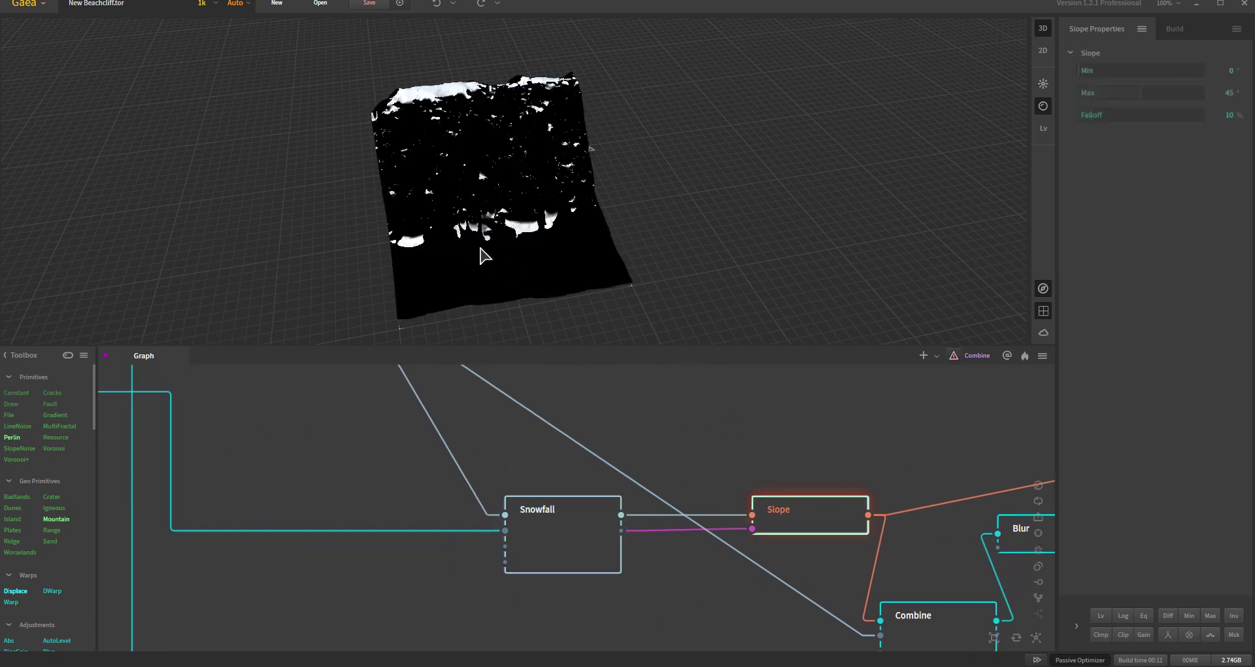
{"action": "scroll", "coordinate": [490, 255], "scroll_direction": "up", "scroll_amount": 6}
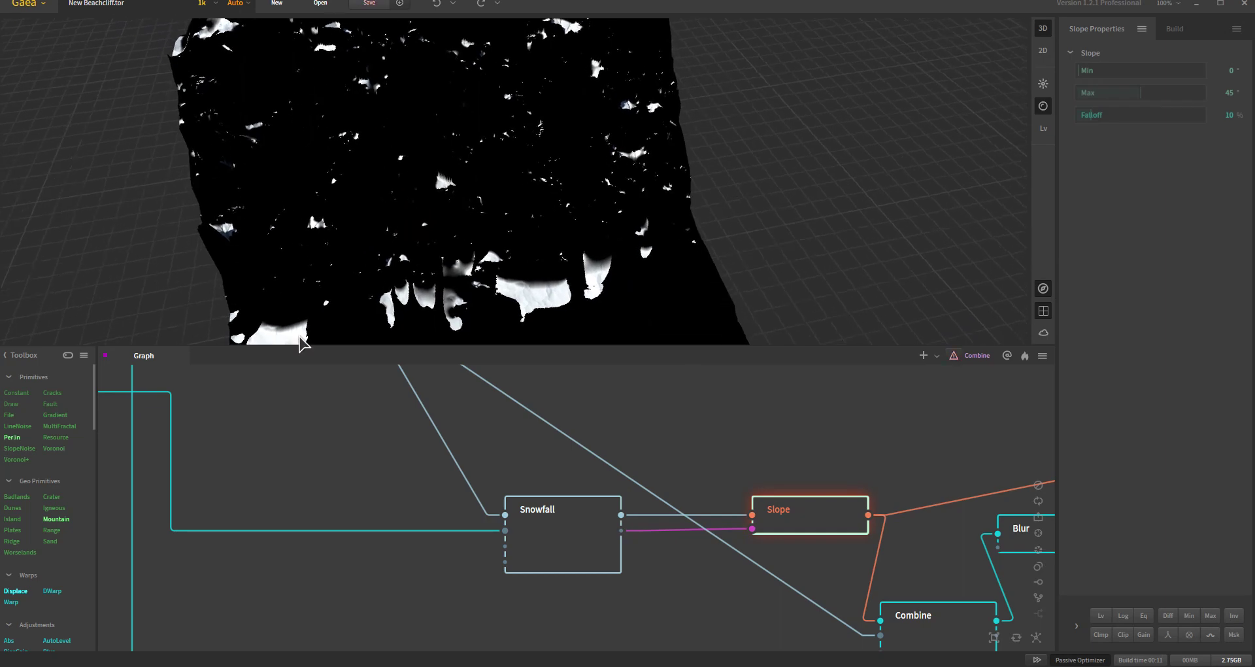
{"action": "scroll", "coordinate": [551, 474], "scroll_direction": "down", "scroll_amount": 5}
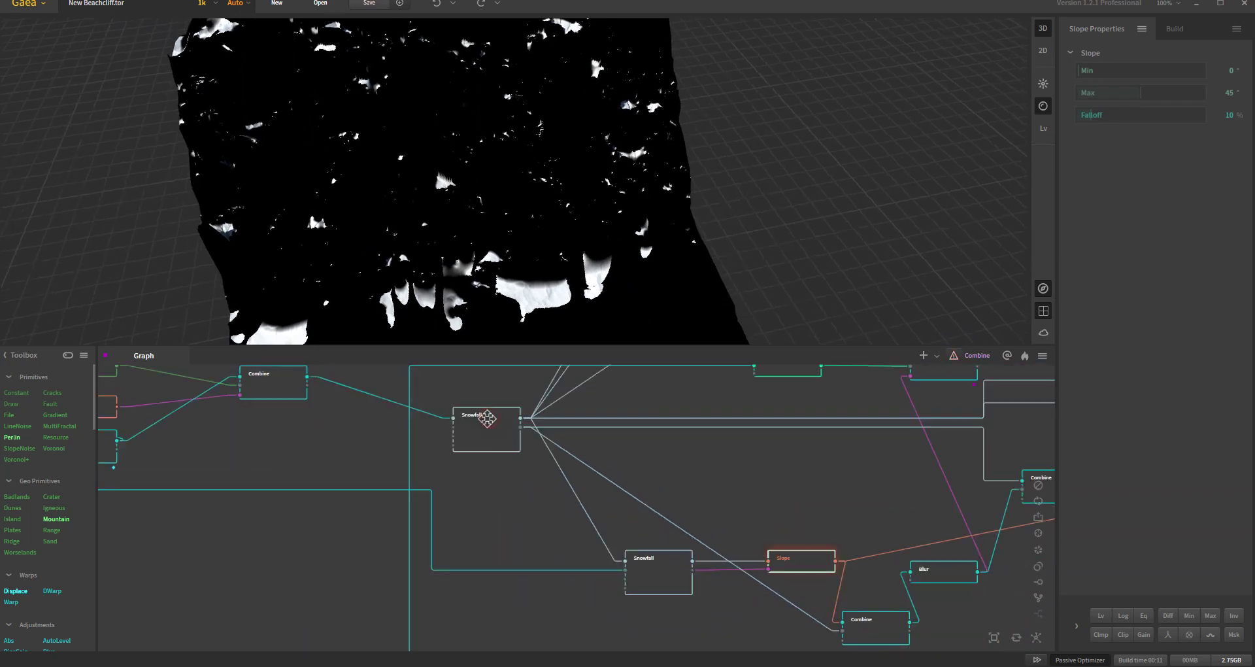
{"action": "left_click", "coordinate": [492, 428]}
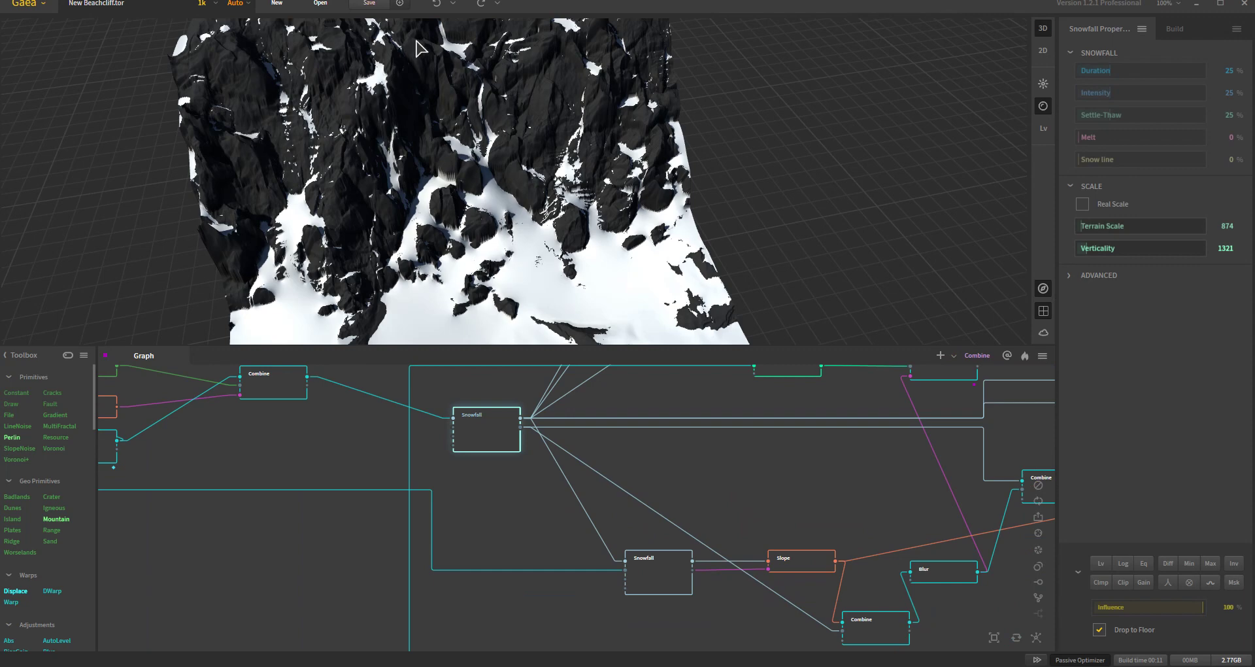
{"action": "left_click", "coordinate": [813, 573]}
{"action": "scroll", "coordinate": [653, 532], "scroll_direction": "down", "scroll_amount": 5}
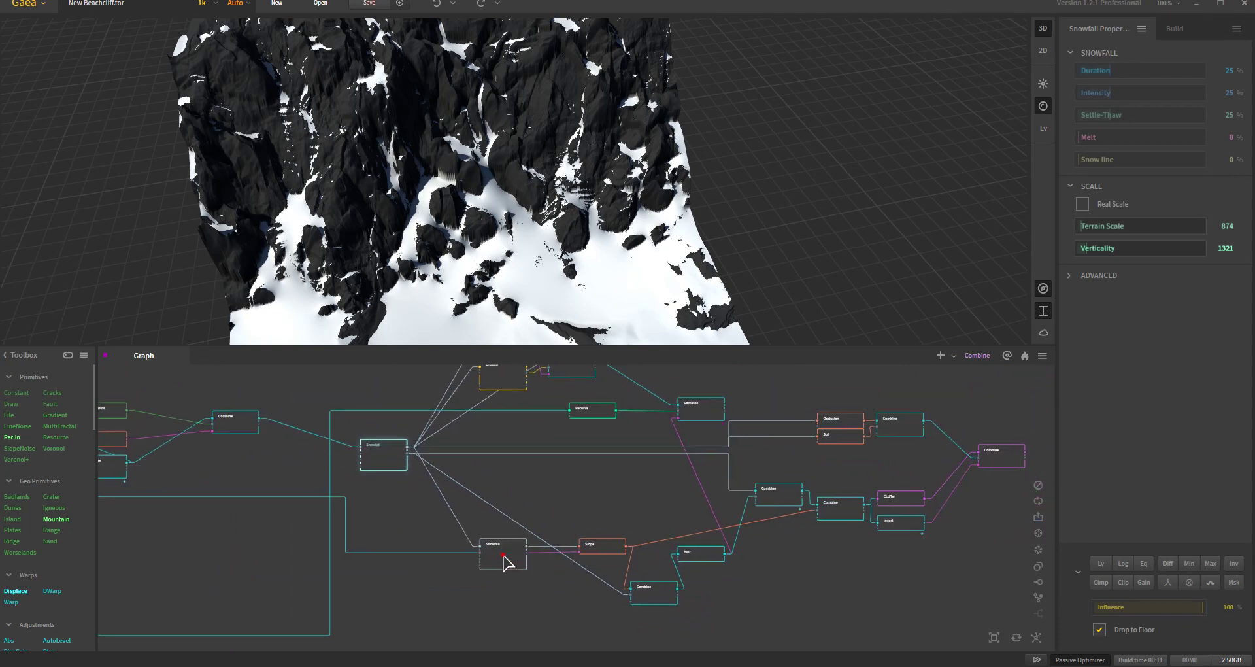
{"action": "left_click", "coordinate": [611, 549]}
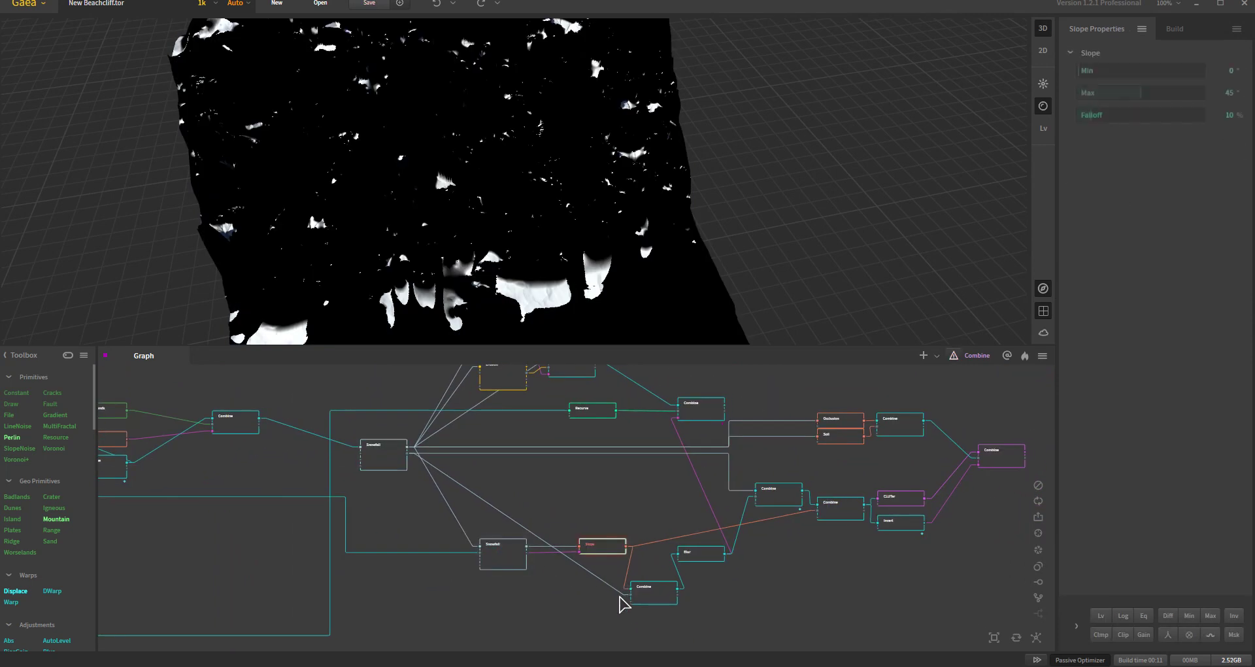
Step: Compare the Add Combine that merges the Slope mask and snow output with the first Snowfall, and preview the Blur it feeds
{"action": "left_click", "coordinate": [662, 596]}
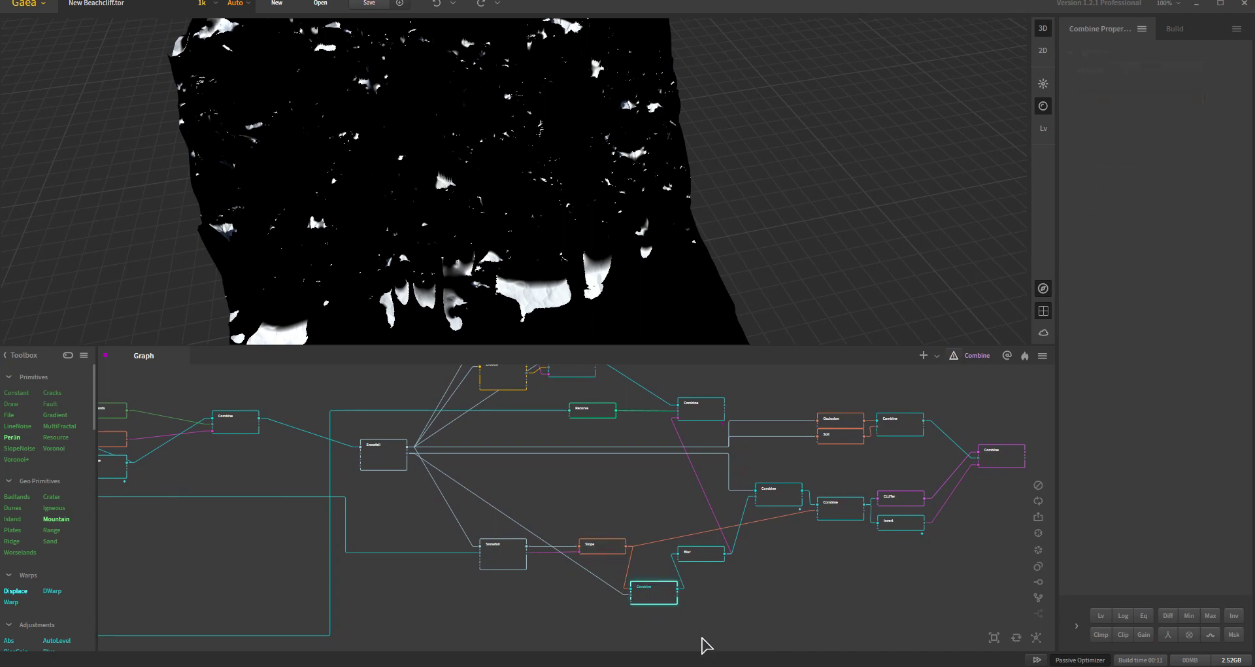
{"action": "left_click", "coordinate": [386, 452]}
{"action": "left_click", "coordinate": [654, 596]}
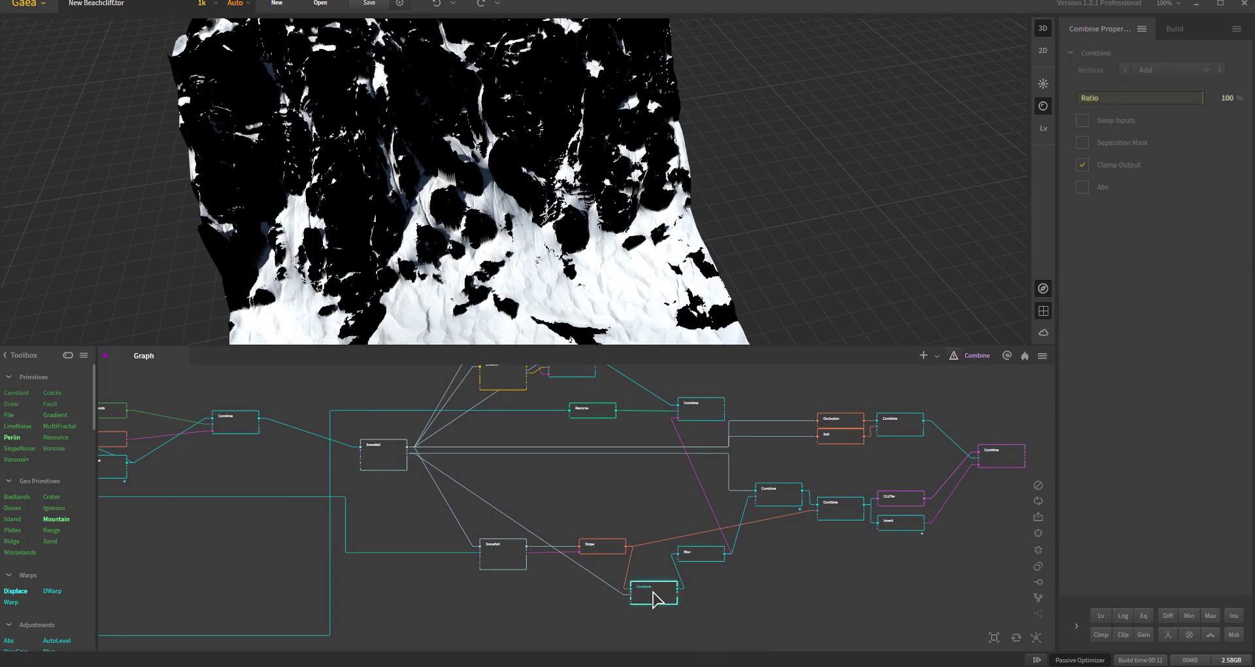
{"action": "left_click", "coordinate": [582, 577]}
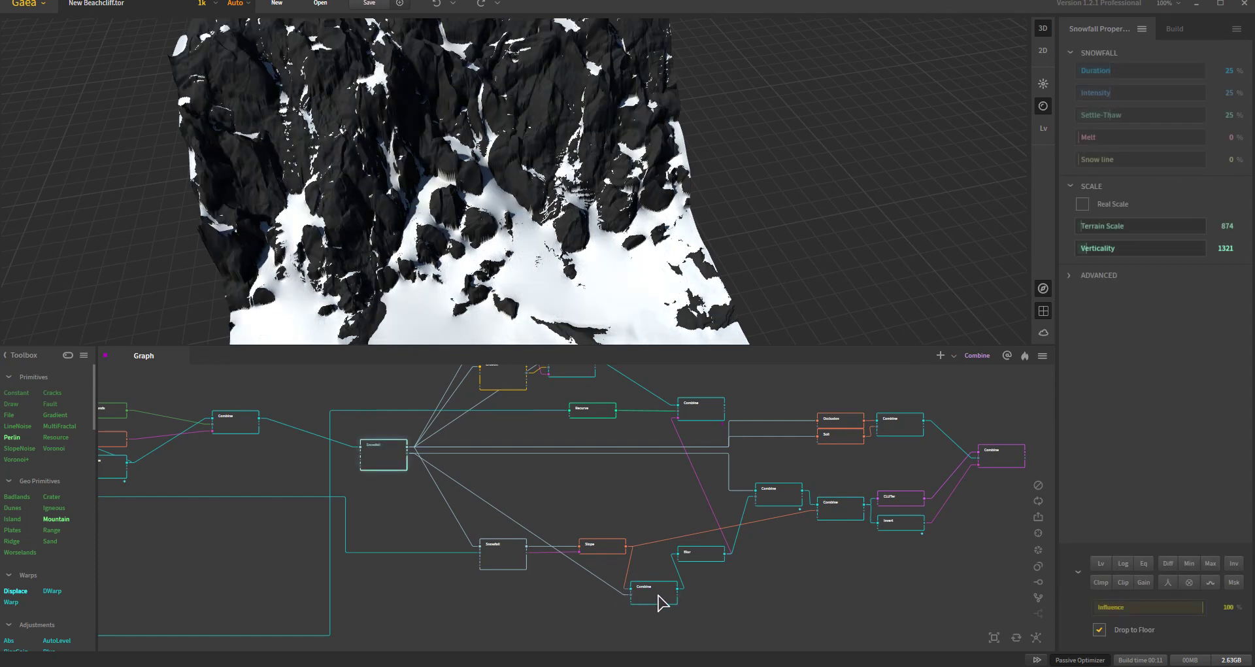
{"action": "left_click", "coordinate": [657, 596]}
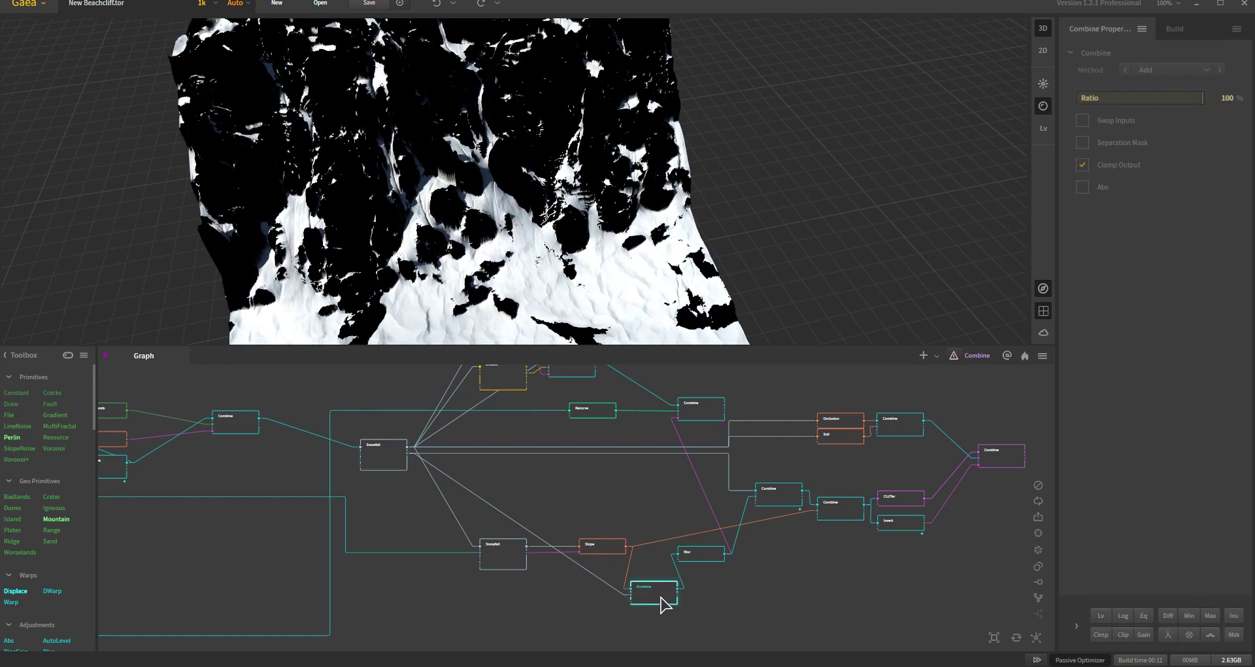
{"action": "left_click", "coordinate": [385, 463]}
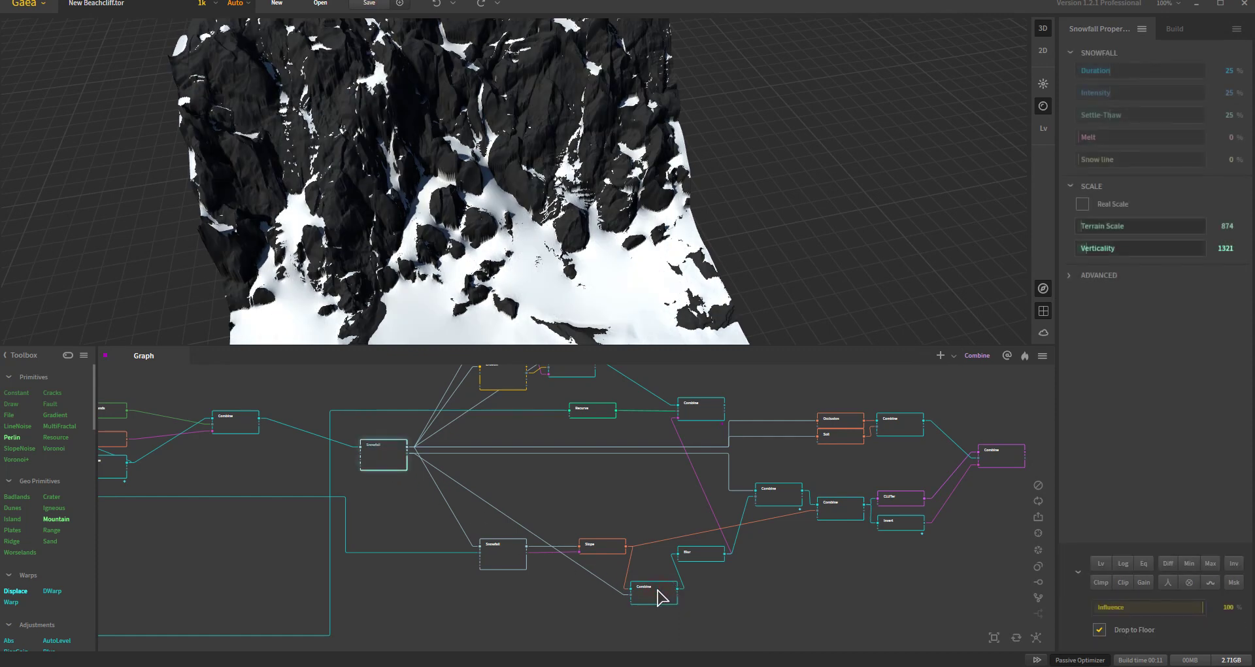
{"action": "left_click", "coordinate": [662, 598]}
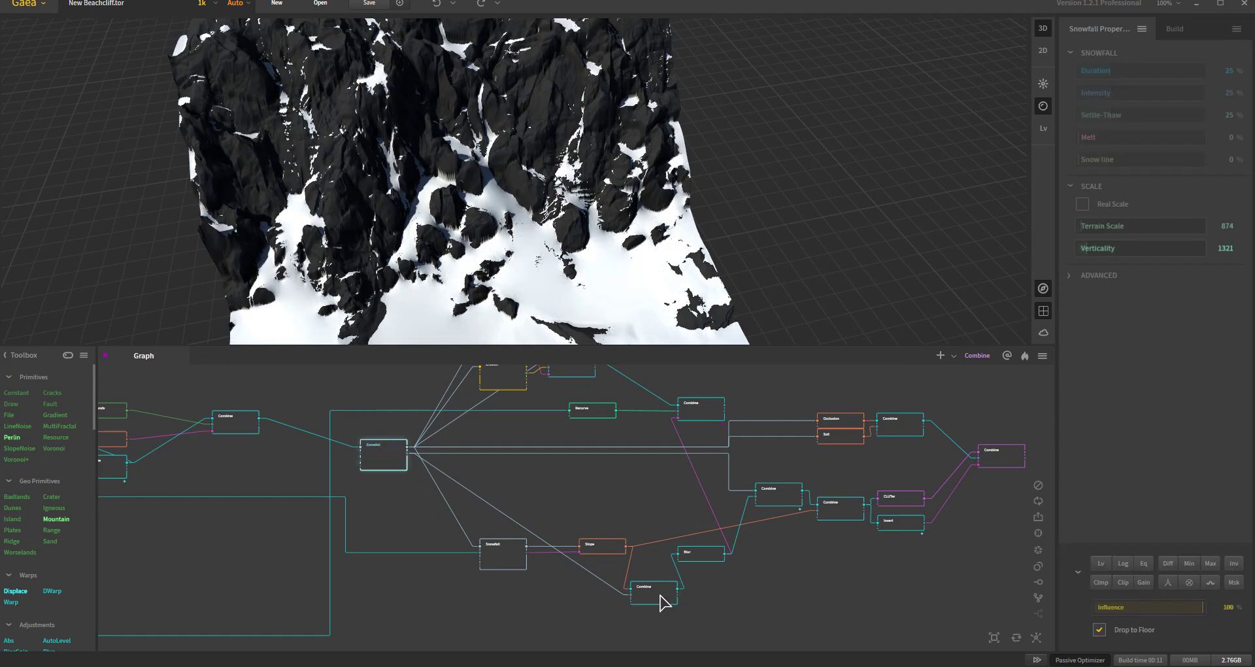
{"action": "left_click", "coordinate": [661, 595]}
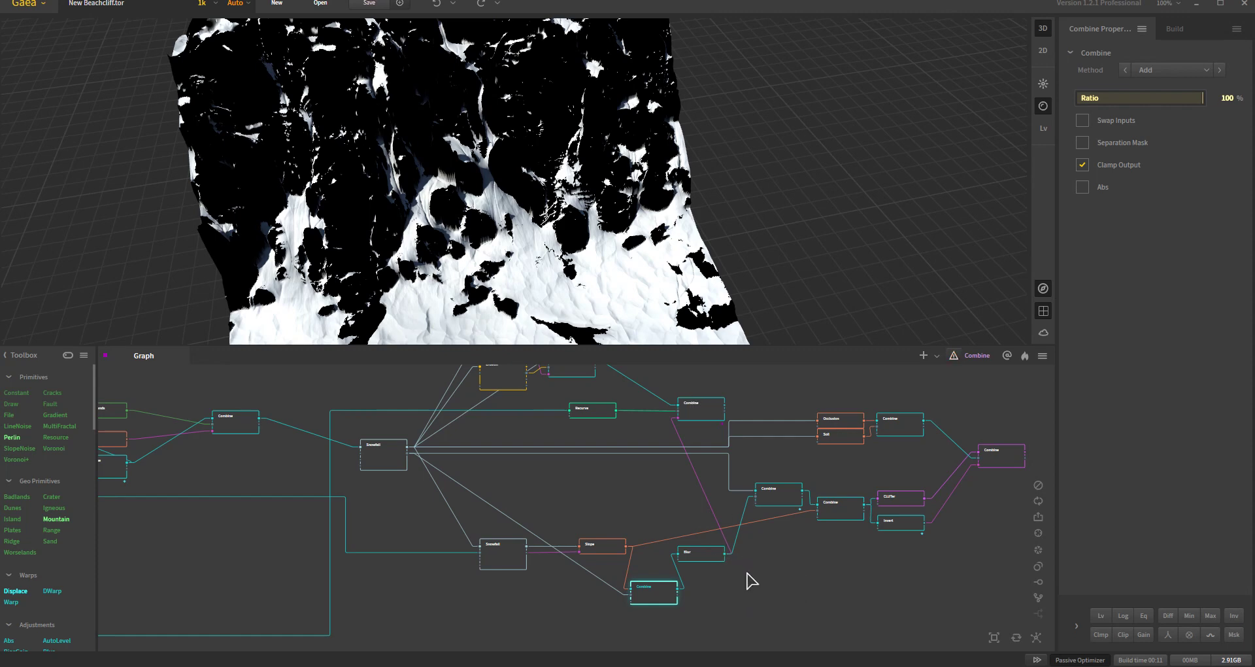
{"action": "left_click", "coordinate": [704, 557]}
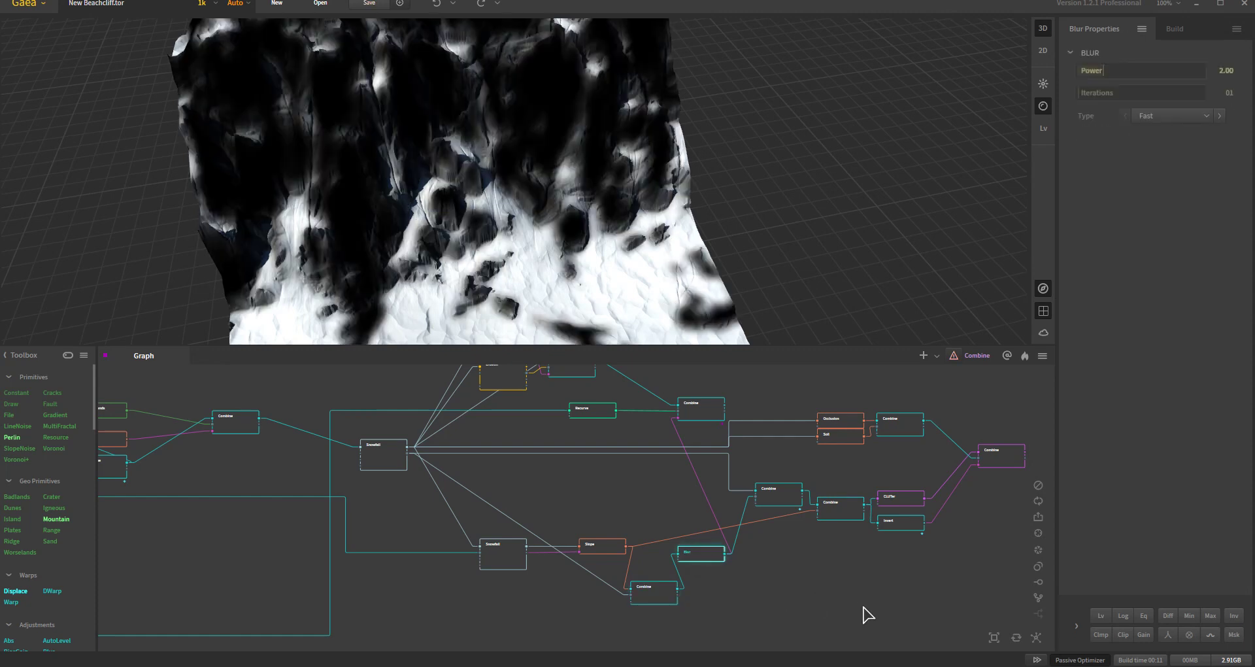
{"action": "middle_click_drag", "start_coordinate": [777, 536], "coordinate": [787, 602]}
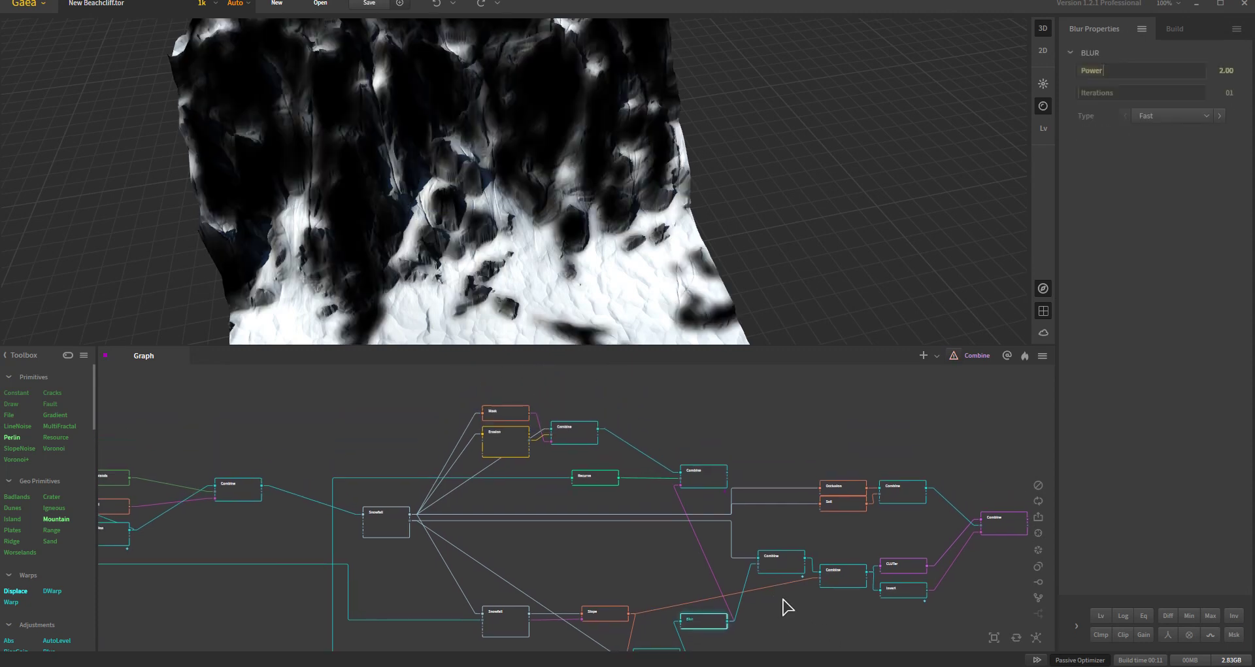
Step: Preview the first Snowfall node from different angles and compare it with the Erosion node it feeds
{"action": "left_click", "coordinate": [382, 520]}
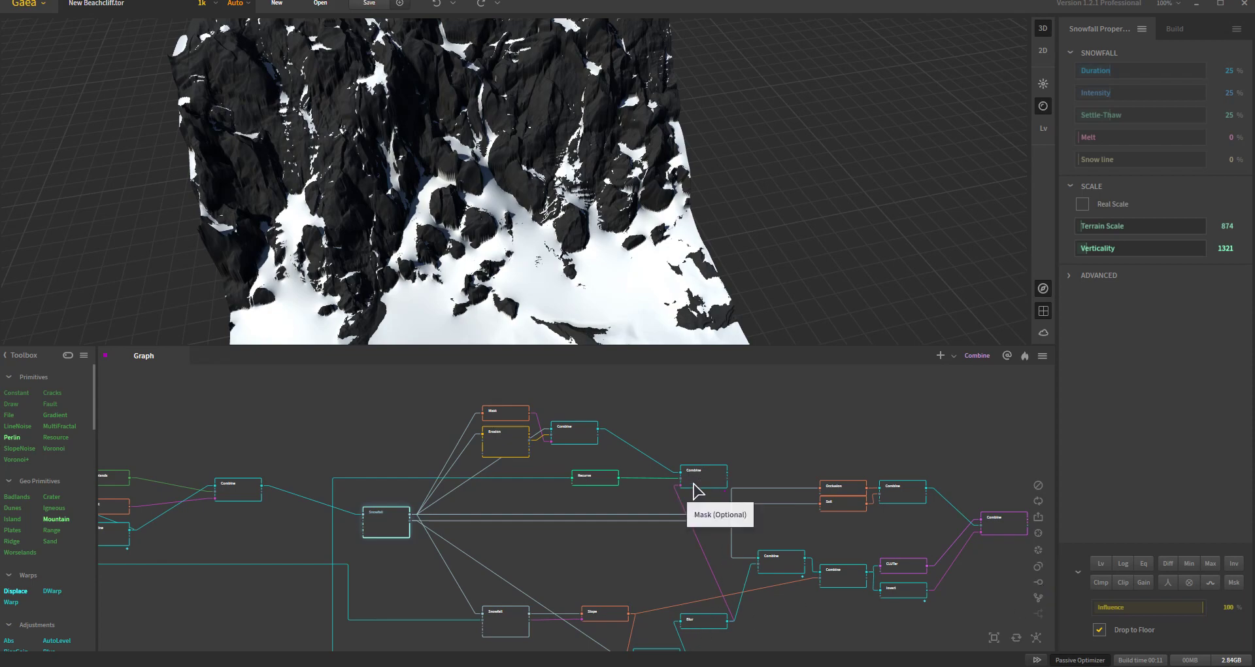
{"action": "scroll", "coordinate": [523, 320], "scroll_direction": "up", "scroll_amount": 3}
{"action": "scroll", "coordinate": [529, 337], "scroll_direction": "down", "scroll_amount": 3}
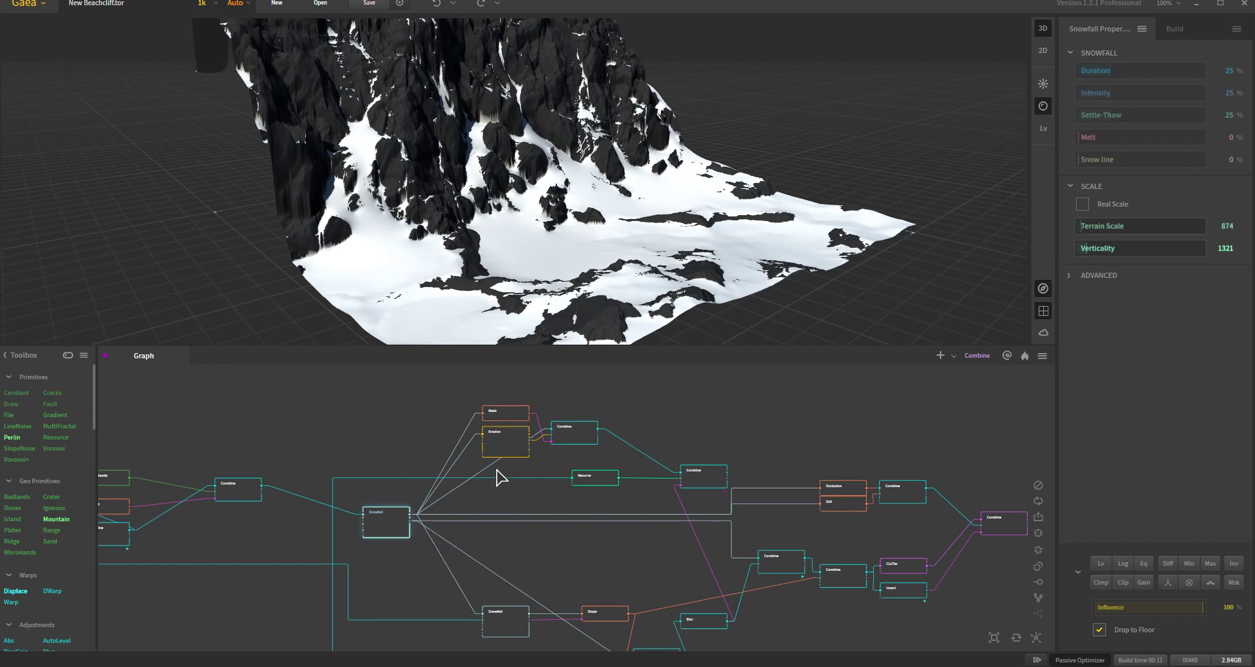
{"action": "left_click", "coordinate": [502, 446]}
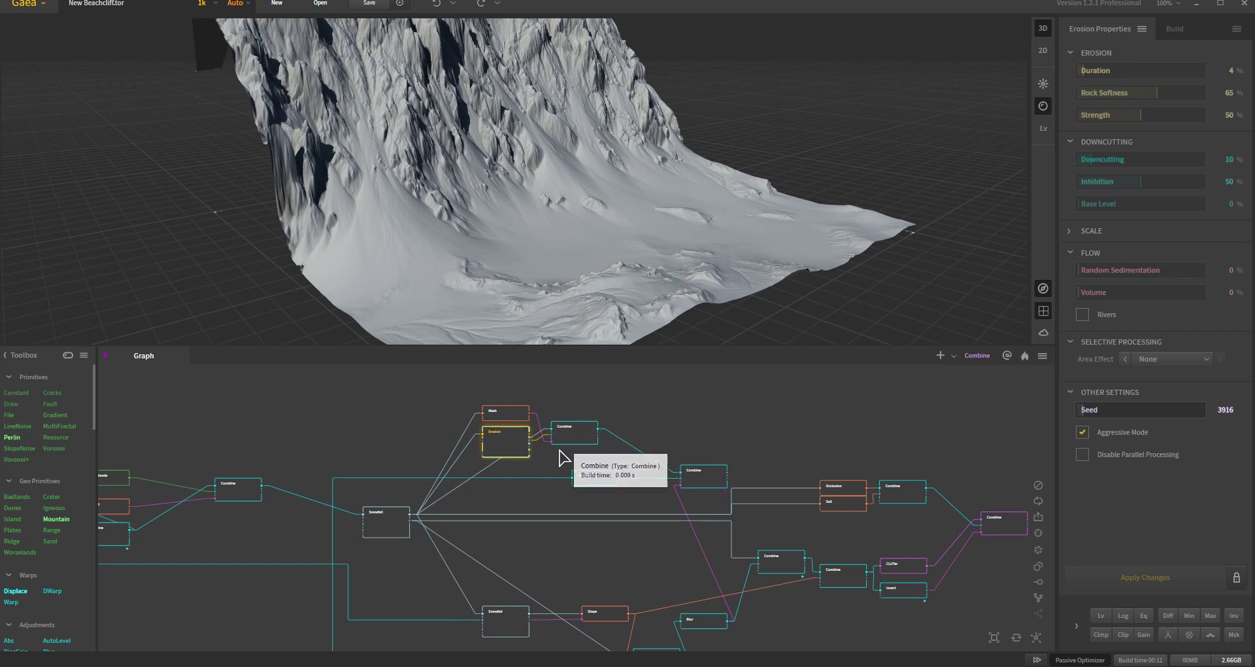
Step: Preview the Mask node beside Erosion and examine its coverage of the cliff and beach up close and from afar
{"action": "scroll", "coordinate": [562, 457], "scroll_direction": "up", "scroll_amount": 3}
{"action": "left_click", "coordinate": [468, 422]}
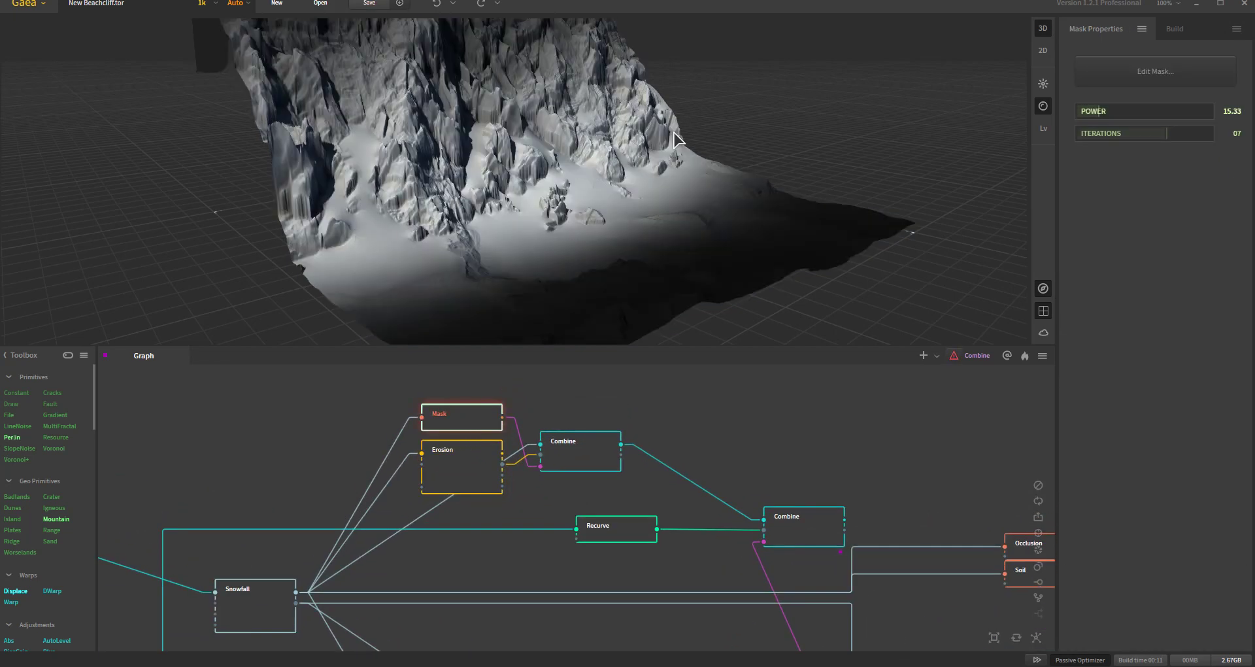
{"action": "scroll", "coordinate": [587, 196], "scroll_direction": "up", "scroll_amount": 2}
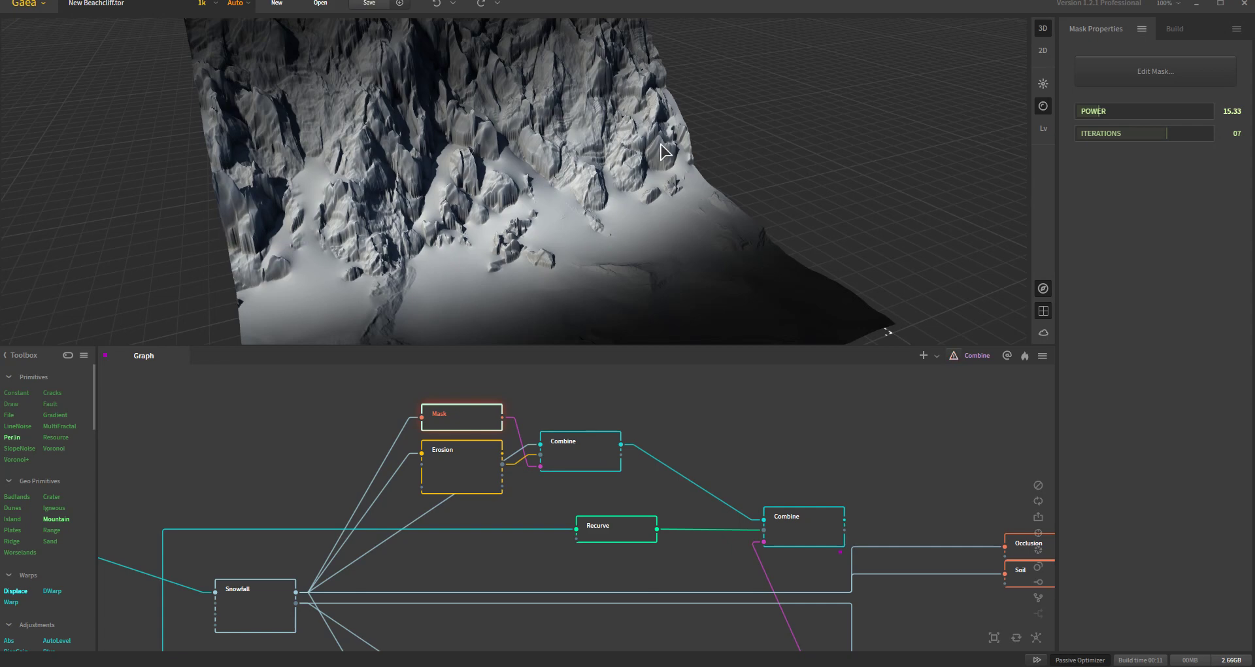
{"action": "left_click_drag", "start_coordinate": [691, 174], "coordinate": [703, 187]}
{"action": "scroll", "coordinate": [702, 188], "scroll_direction": "down", "scroll_amount": 5}
{"action": "left_click_drag", "start_coordinate": [624, 173], "coordinate": [626, 177]}
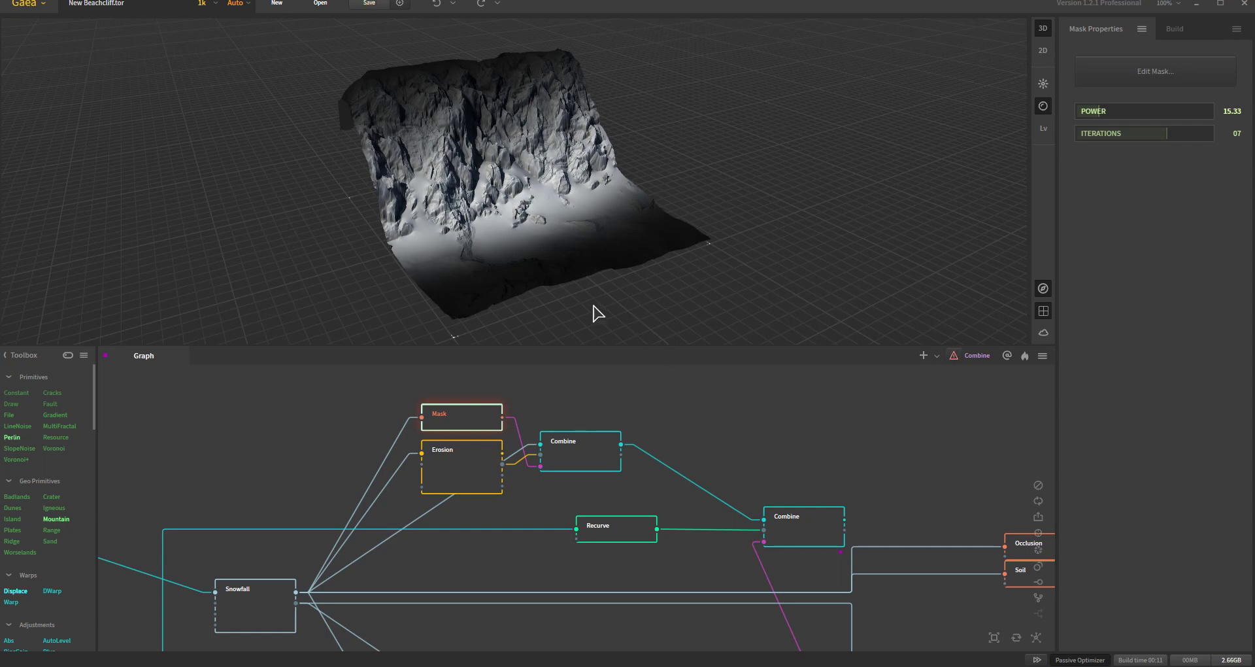
{"action": "left_click_drag", "start_coordinate": [564, 264], "coordinate": [549, 257]}
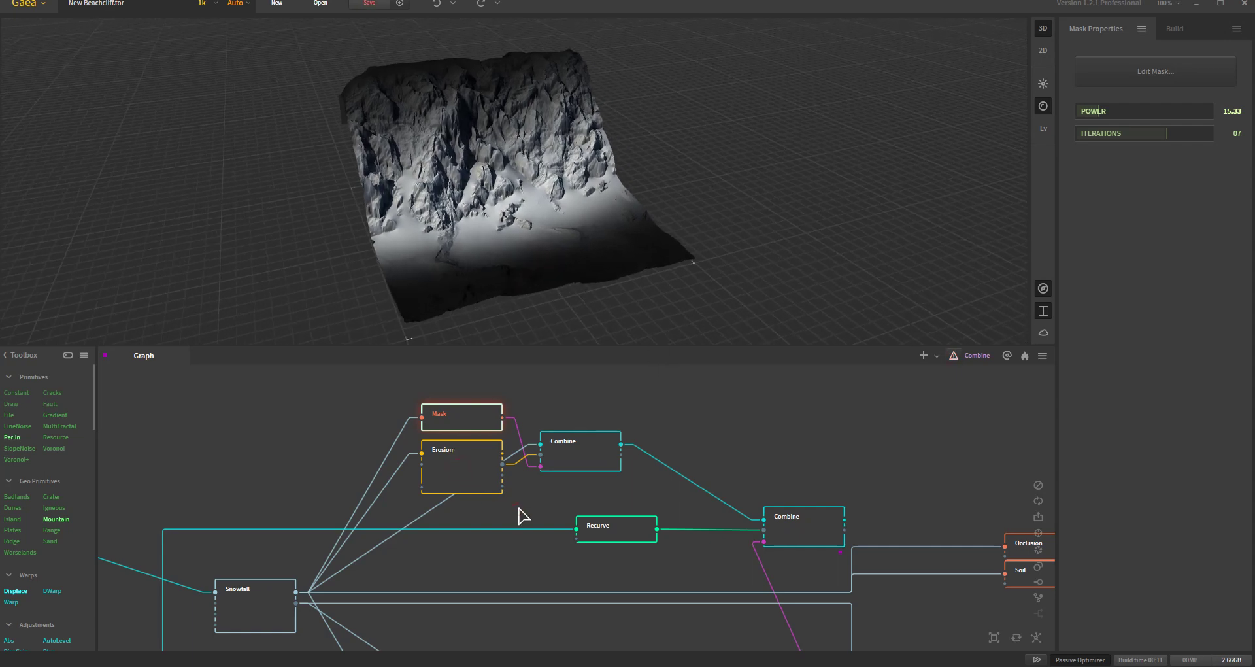
Step: Preview the Erosion node again and examine the eroded cliff face and cliff base from several angles
{"action": "left_click", "coordinate": [494, 457]}
{"action": "left_click_drag", "start_coordinate": [538, 268], "coordinate": [375, 299]}
{"action": "scroll", "coordinate": [490, 315], "scroll_direction": "up", "scroll_amount": 3}
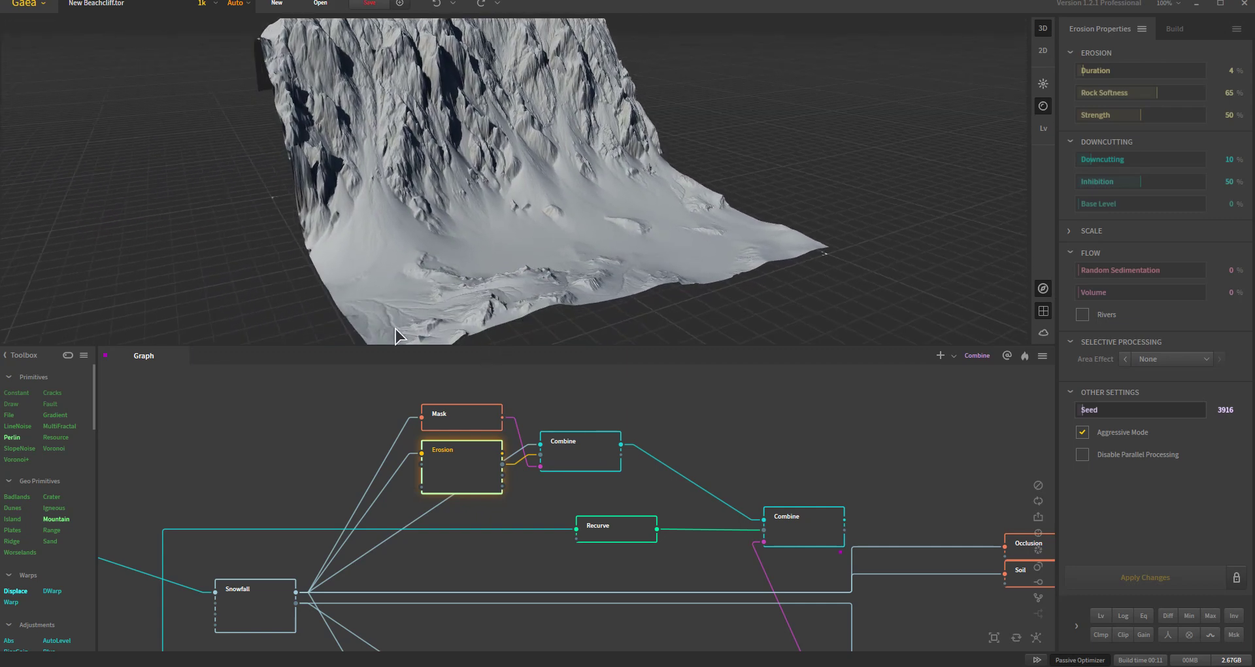
{"action": "left_click_drag", "start_coordinate": [575, 264], "coordinate": [568, 243]}
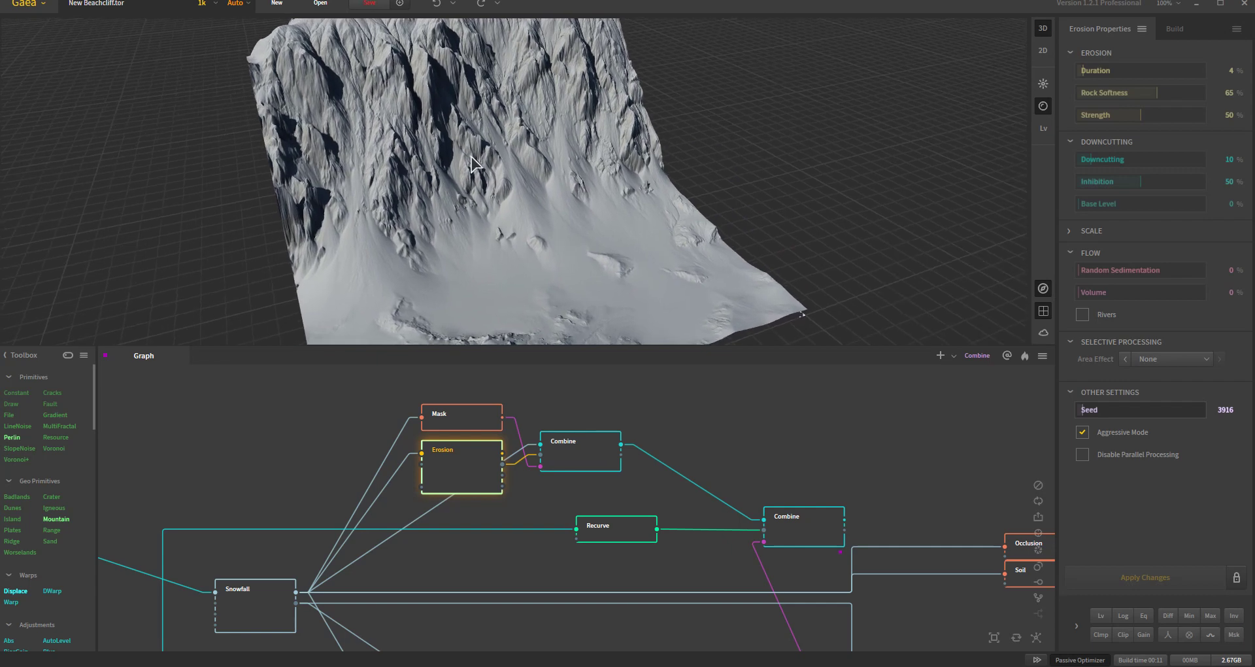
{"action": "left_click_drag", "start_coordinate": [595, 202], "coordinate": [598, 203]}
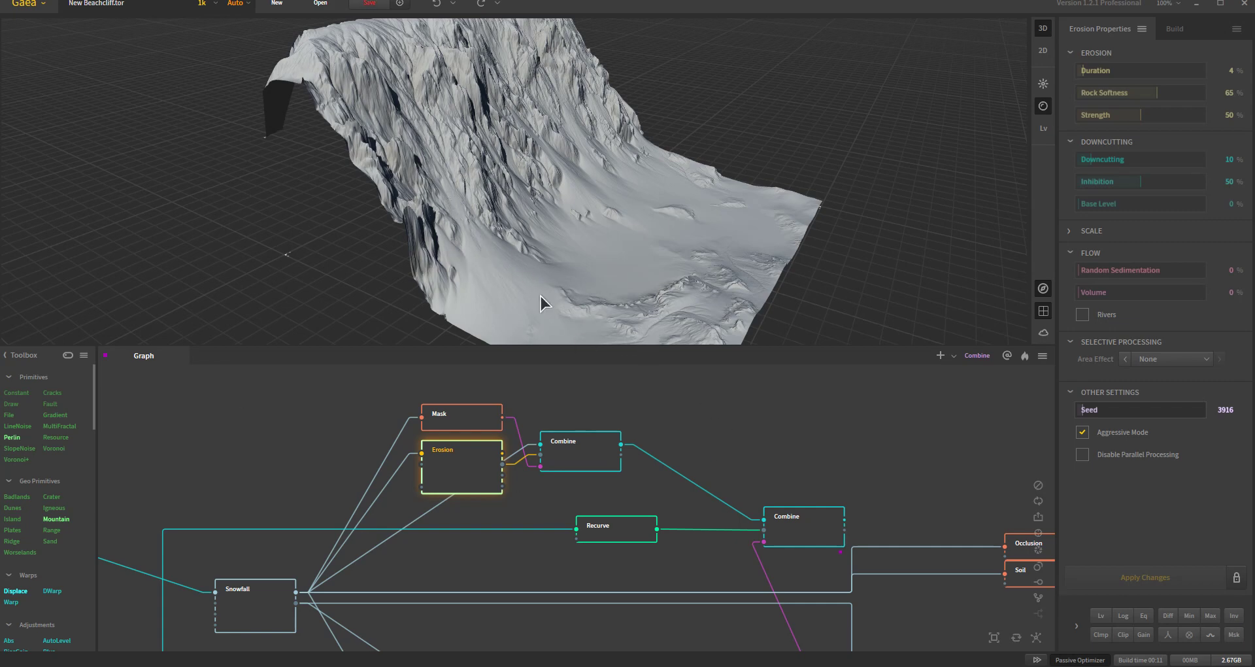
Step: Create a Combine node joining the first Snowfall with Erosion, and place it above the existing masked Combine
{"action": "middle_click_drag", "start_coordinate": [596, 520], "coordinate": [560, 513]}
{"action": "scroll", "coordinate": [654, 515], "scroll_direction": "down", "scroll_amount": 1}
{"action": "left_click_drag", "start_coordinate": [382, 580], "coordinate": [551, 473]}
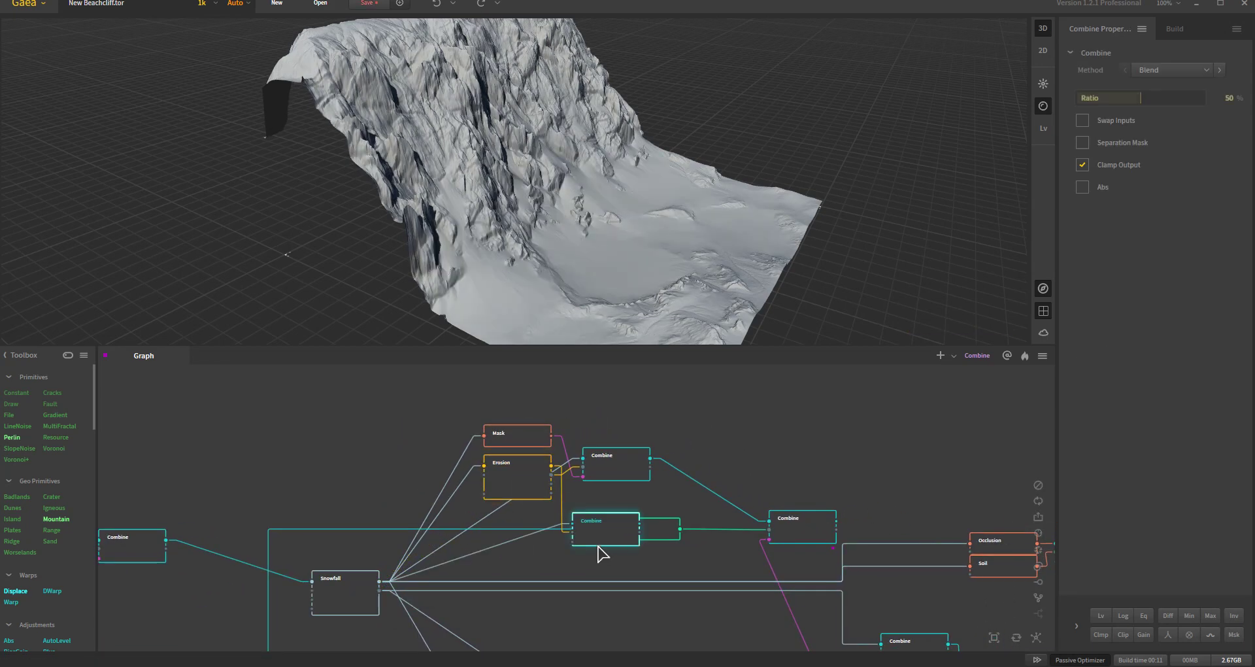
{"action": "left_click_drag", "start_coordinate": [613, 512], "coordinate": [602, 402]}
{"action": "left_click_drag", "start_coordinate": [689, 311], "coordinate": [669, 262]}
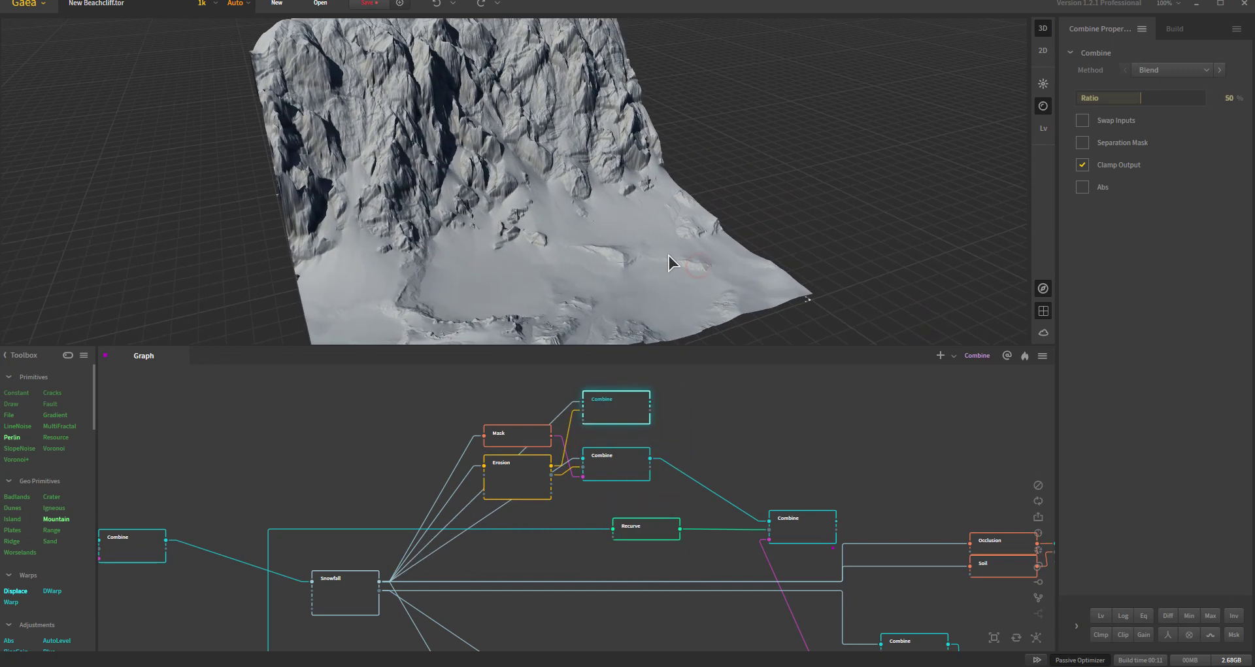
Step: Set the new Combine's method to Max and its ratio to 100%
{"action": "left_click", "coordinate": [1183, 69]}
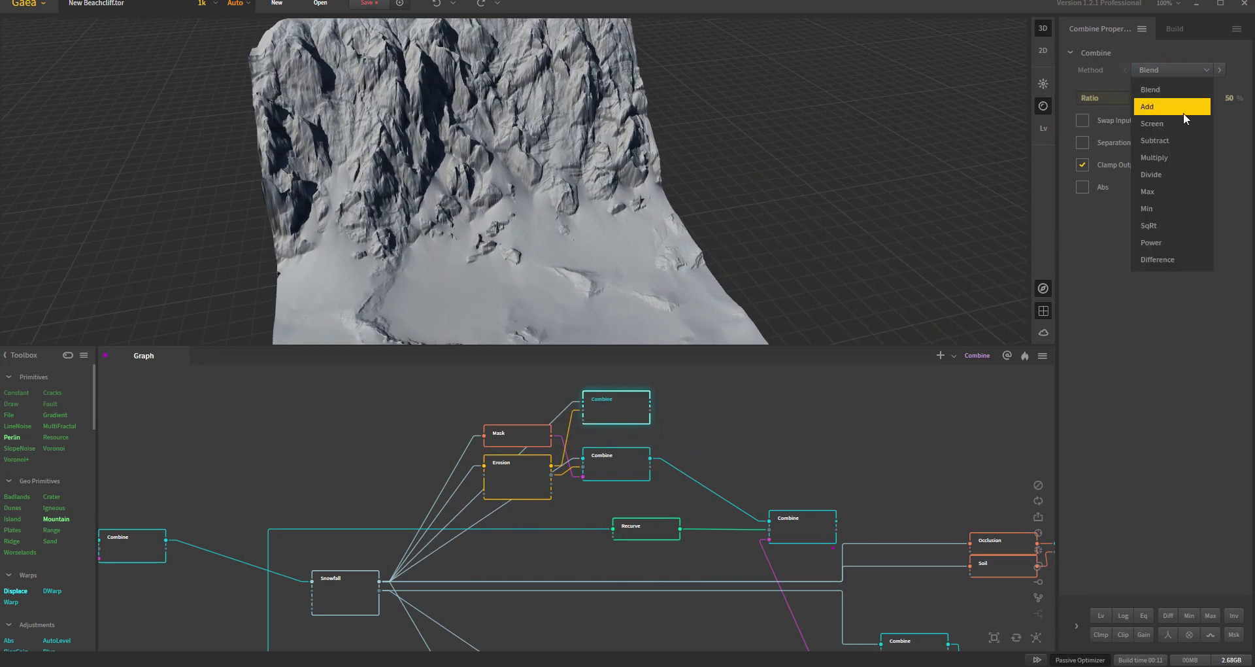
{"action": "left_click", "coordinate": [1185, 192]}
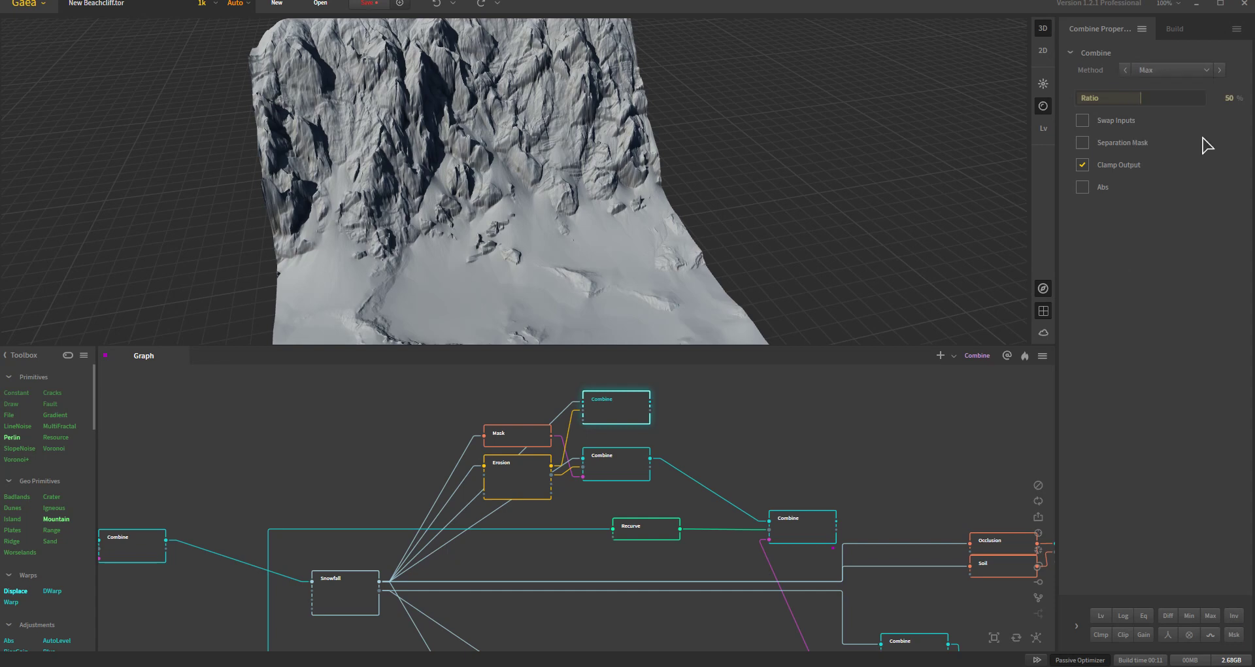
{"action": "left_click_drag", "start_coordinate": [1175, 97], "coordinate": [1206, 98]}
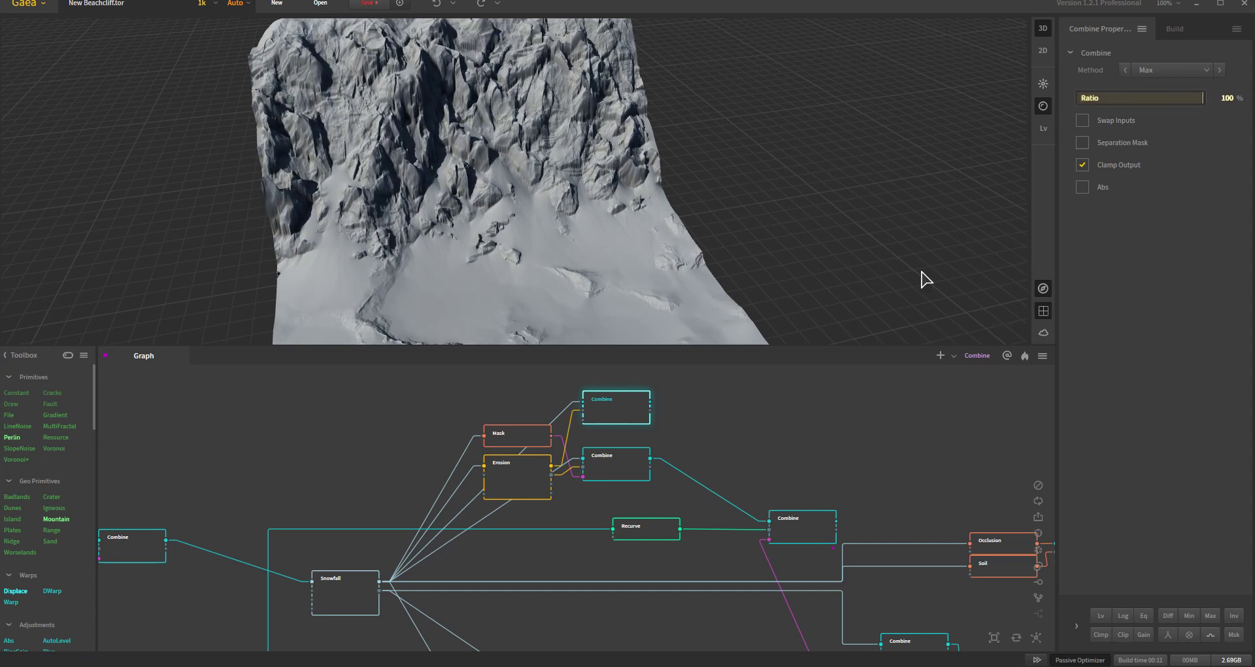
Step: Compare the Erosion terrain with the new Max Combine, viewing the cliff base from different angles
{"action": "left_click", "coordinate": [522, 483]}
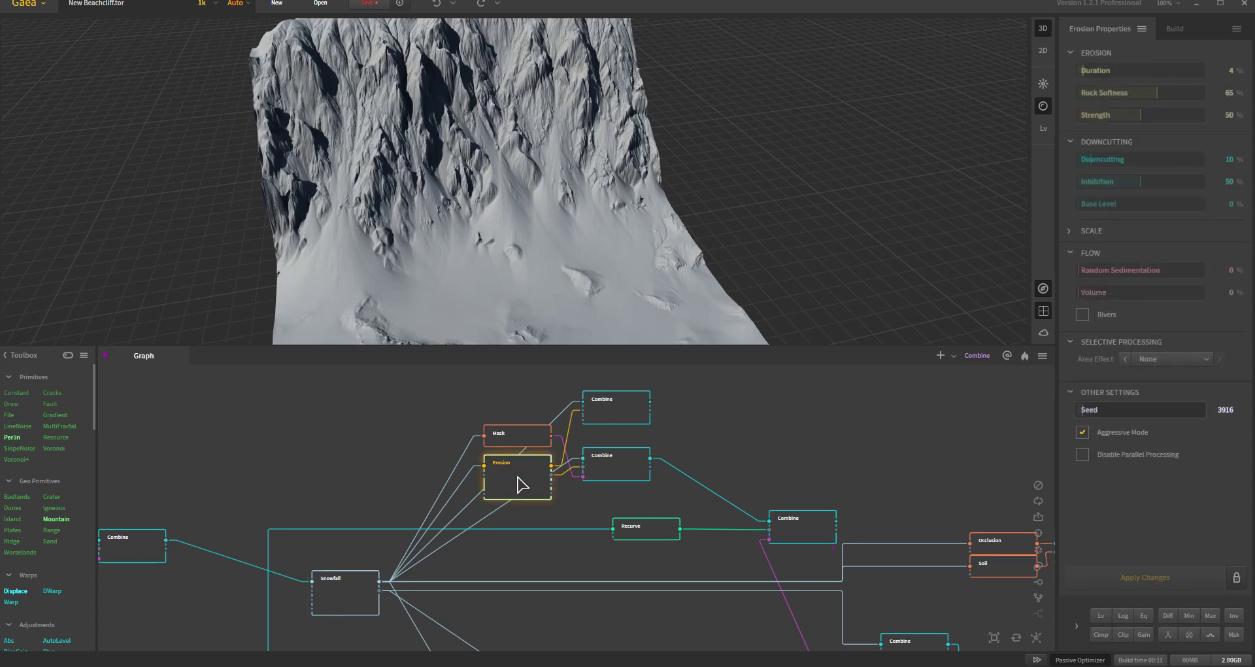
{"action": "left_click_drag", "start_coordinate": [405, 258], "coordinate": [422, 258]}
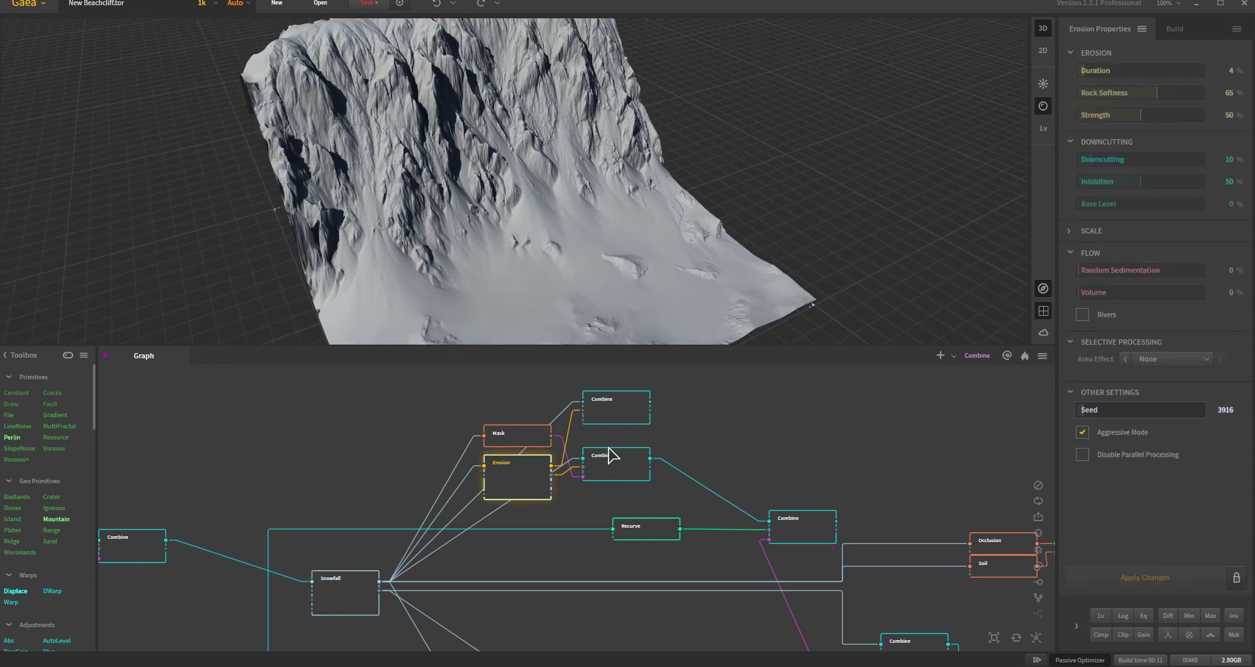
{"action": "left_click", "coordinate": [618, 418]}
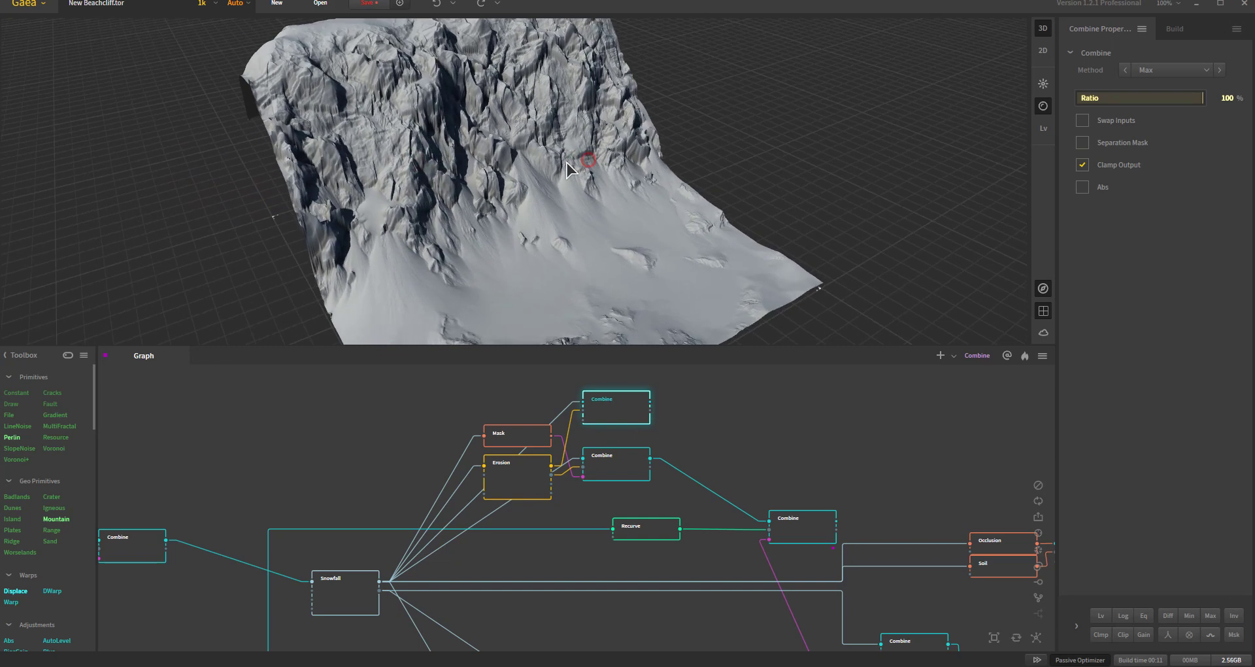
{"action": "left_click_drag", "start_coordinate": [567, 162], "coordinate": [493, 225]}
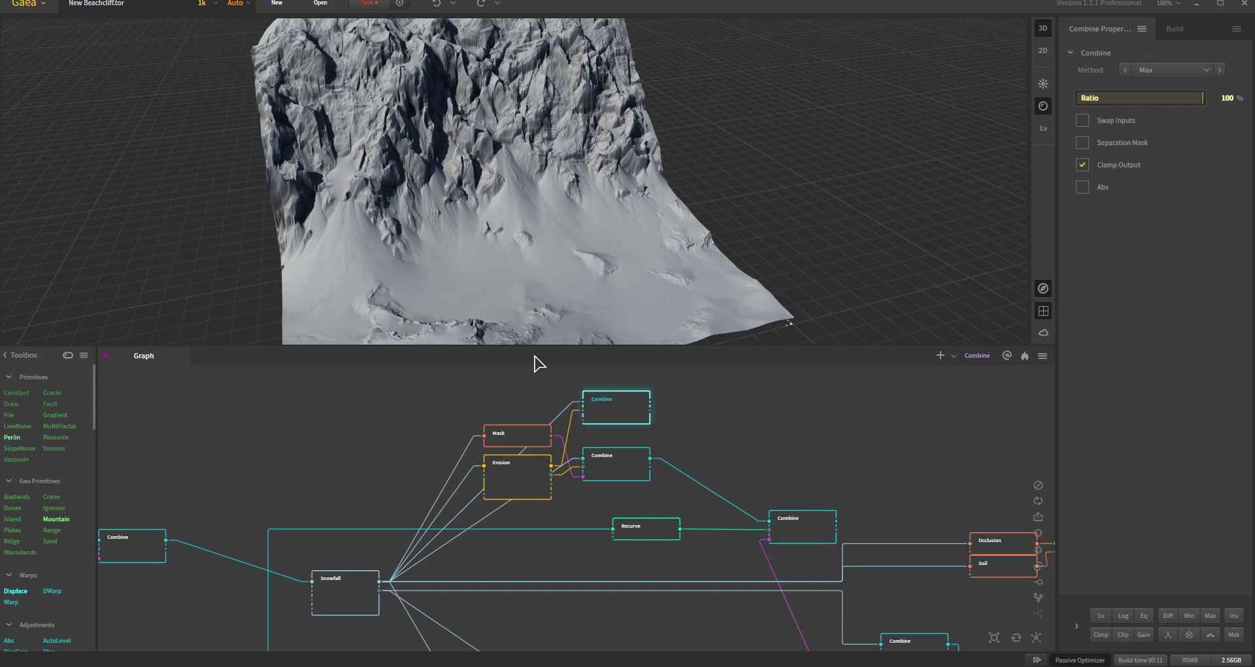
Step: Compare the first Snowfall with the Subtract Combine that uses the Mask, and inspect the Combine's Erosion input connection
{"action": "left_click", "coordinate": [396, 576]}
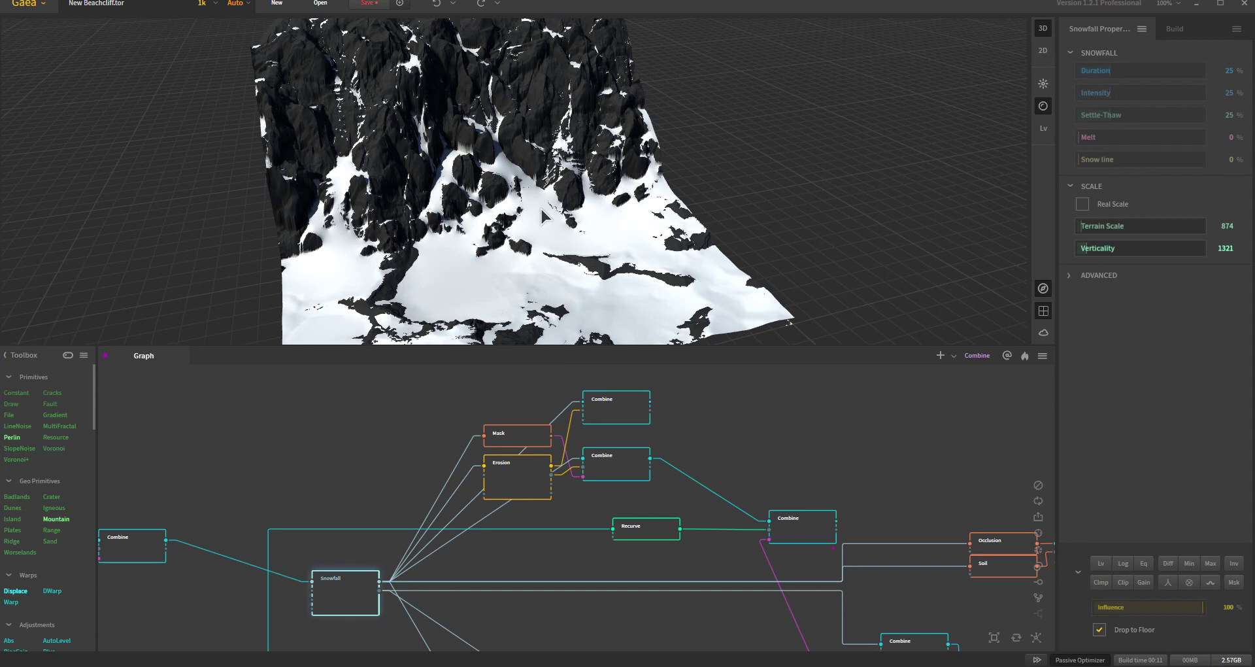
{"action": "left_click", "coordinate": [693, 457]}
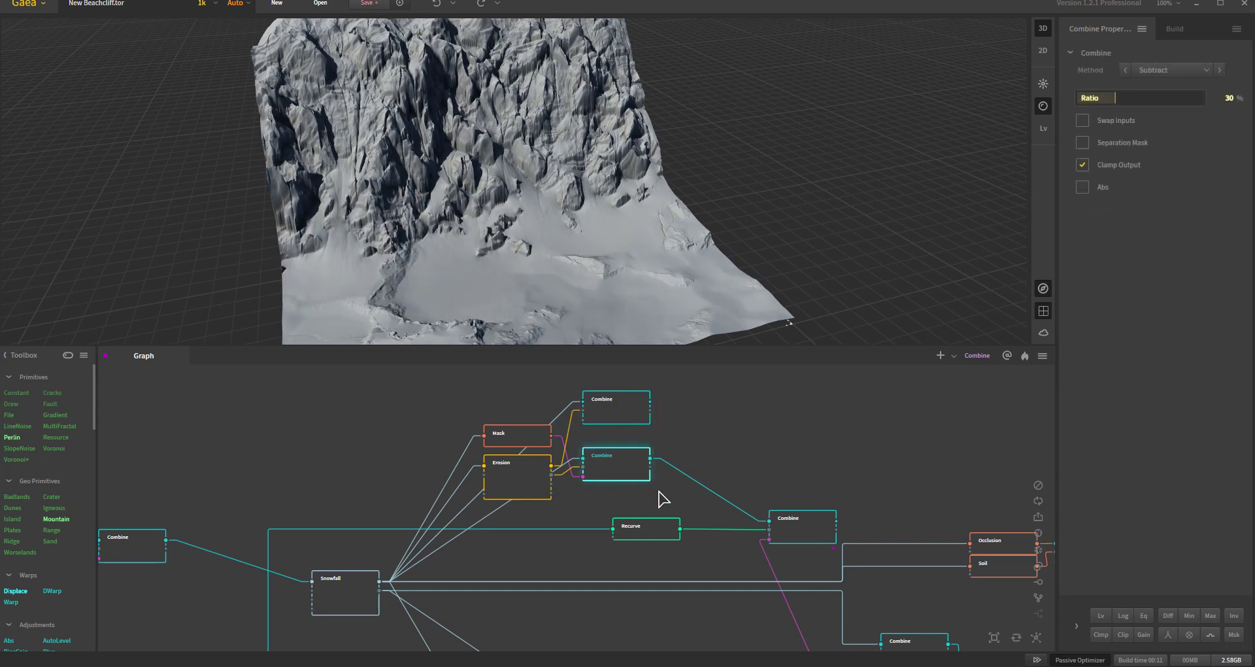
{"action": "left_click", "coordinate": [344, 580]}
{"action": "left_click", "coordinate": [615, 469]}
{"action": "scroll", "coordinate": [556, 492], "scroll_direction": "up", "scroll_amount": 3}
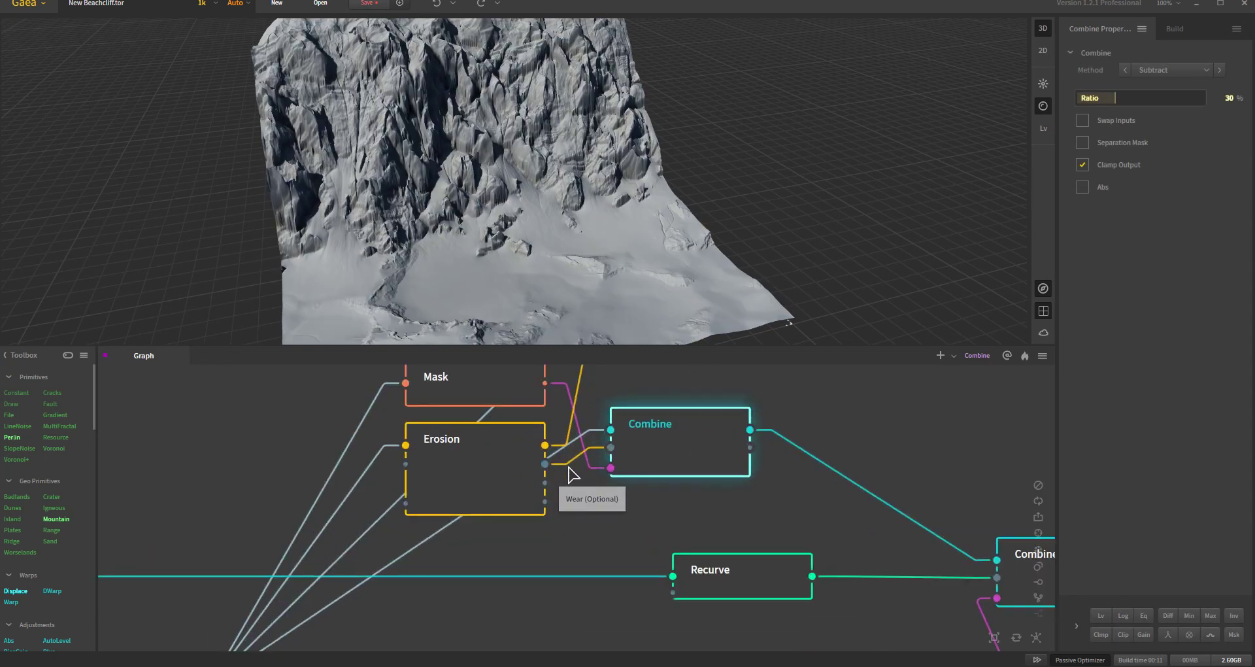
Step: Examine the Subtract Combine's connections and its terrain from several angles, including a close view of the cliff base
{"action": "middle_click_drag", "start_coordinate": [641, 496], "coordinate": [584, 526]}
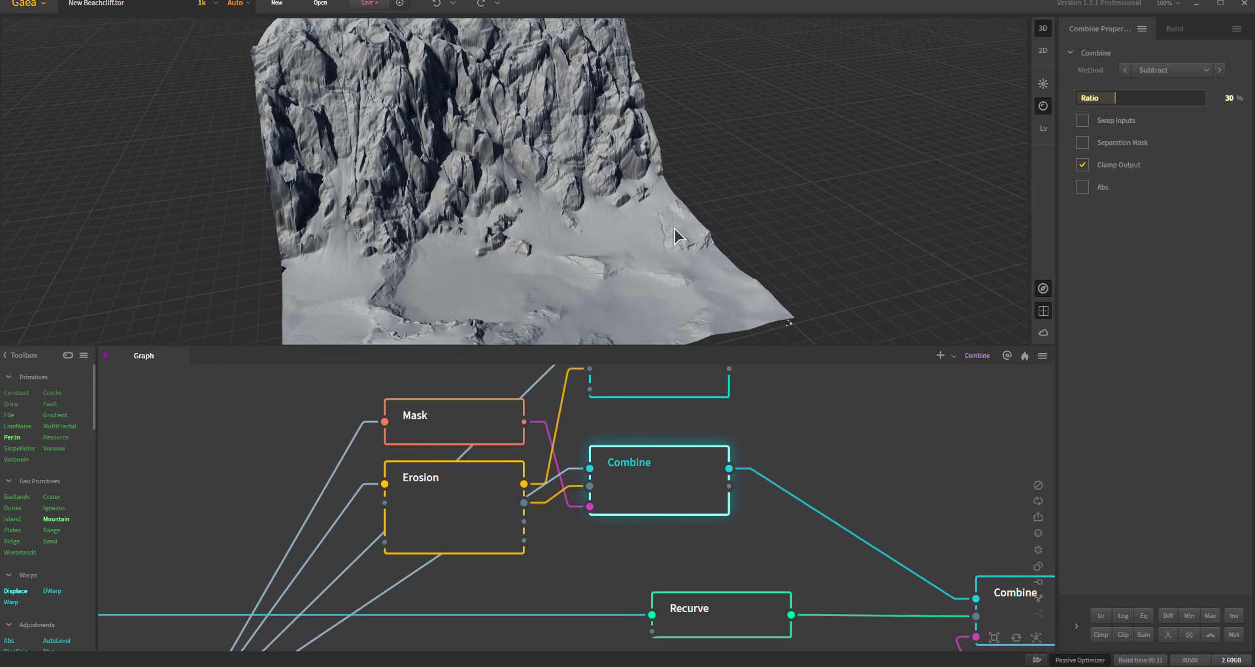
{"action": "left_click_drag", "start_coordinate": [669, 227], "coordinate": [441, 312]}
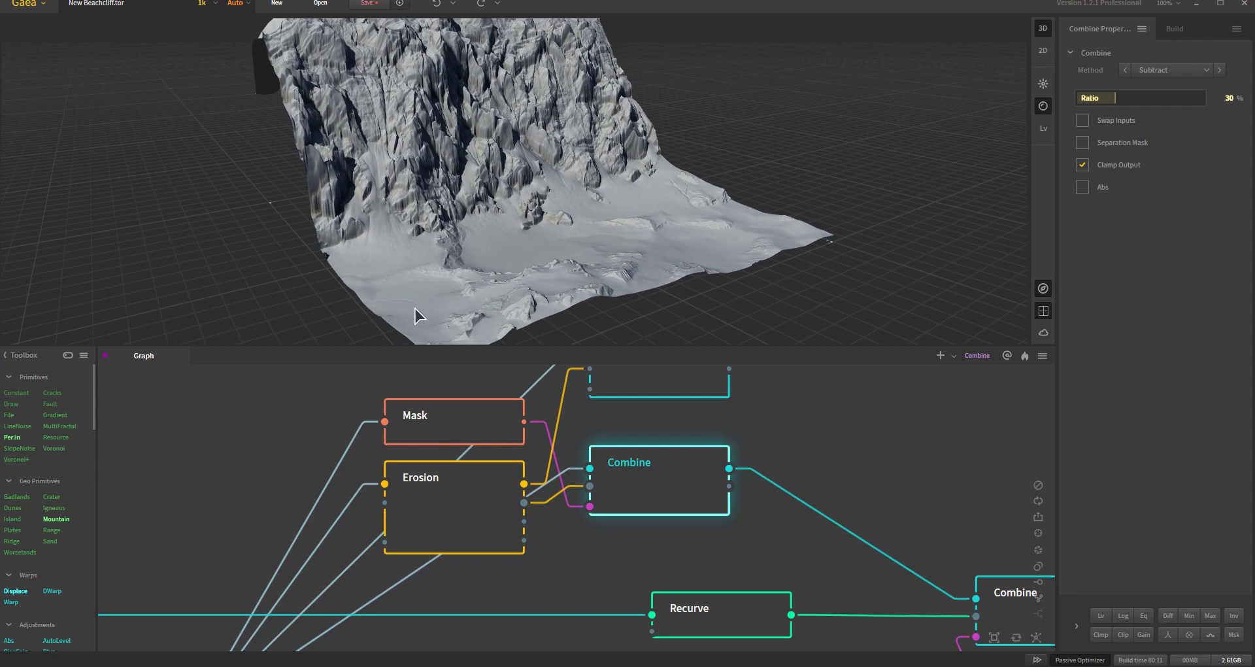
{"action": "left_click_drag", "start_coordinate": [565, 272], "coordinate": [476, 210]}
{"action": "scroll", "coordinate": [547, 251], "scroll_direction": "down", "scroll_amount": 5}
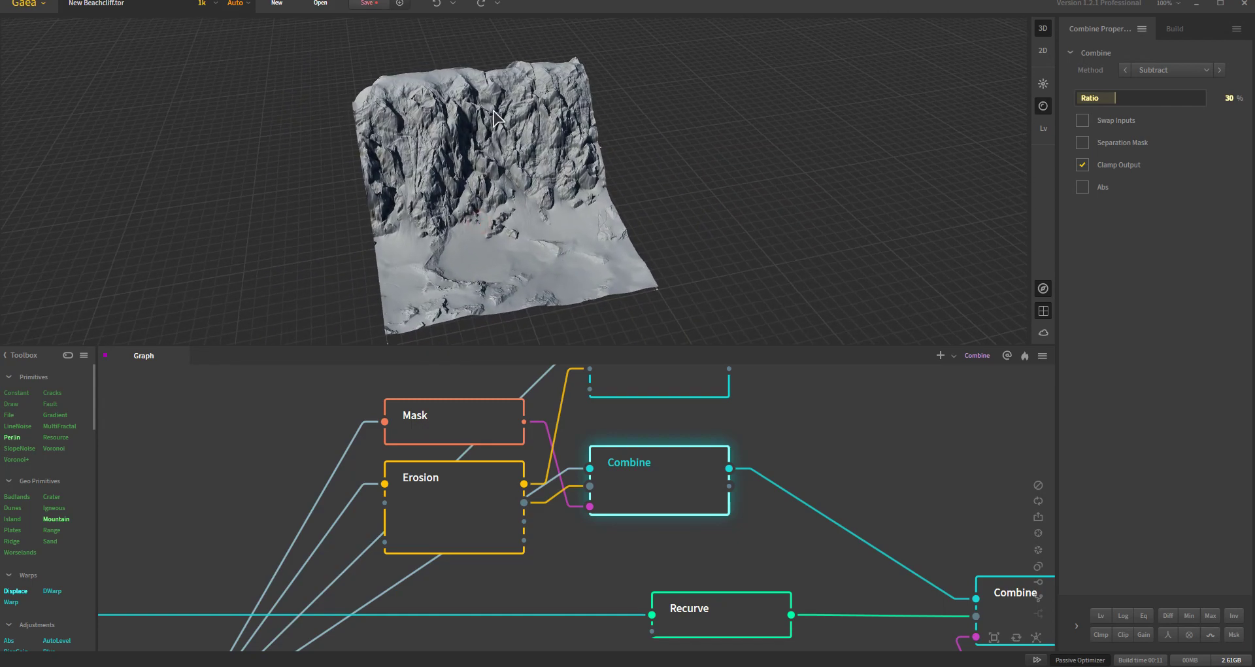
{"action": "scroll", "coordinate": [473, 207], "scroll_direction": "up", "scroll_amount": 6}
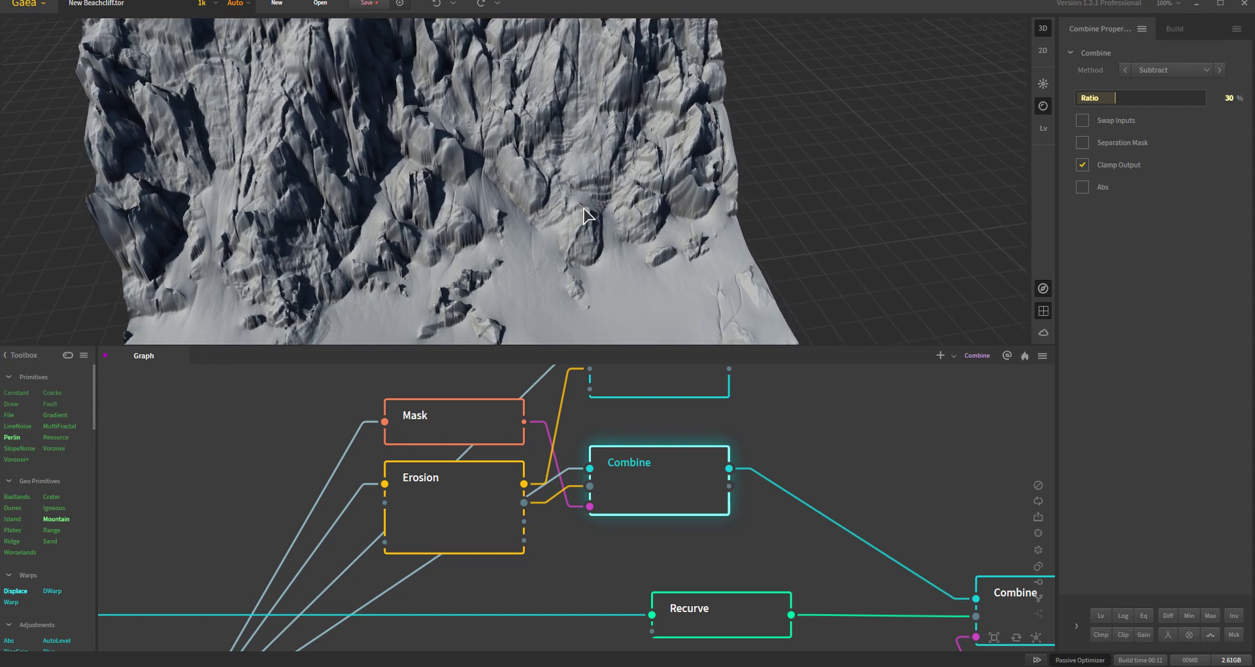
{"action": "scroll", "coordinate": [500, 223], "scroll_direction": "down", "scroll_amount": 5}
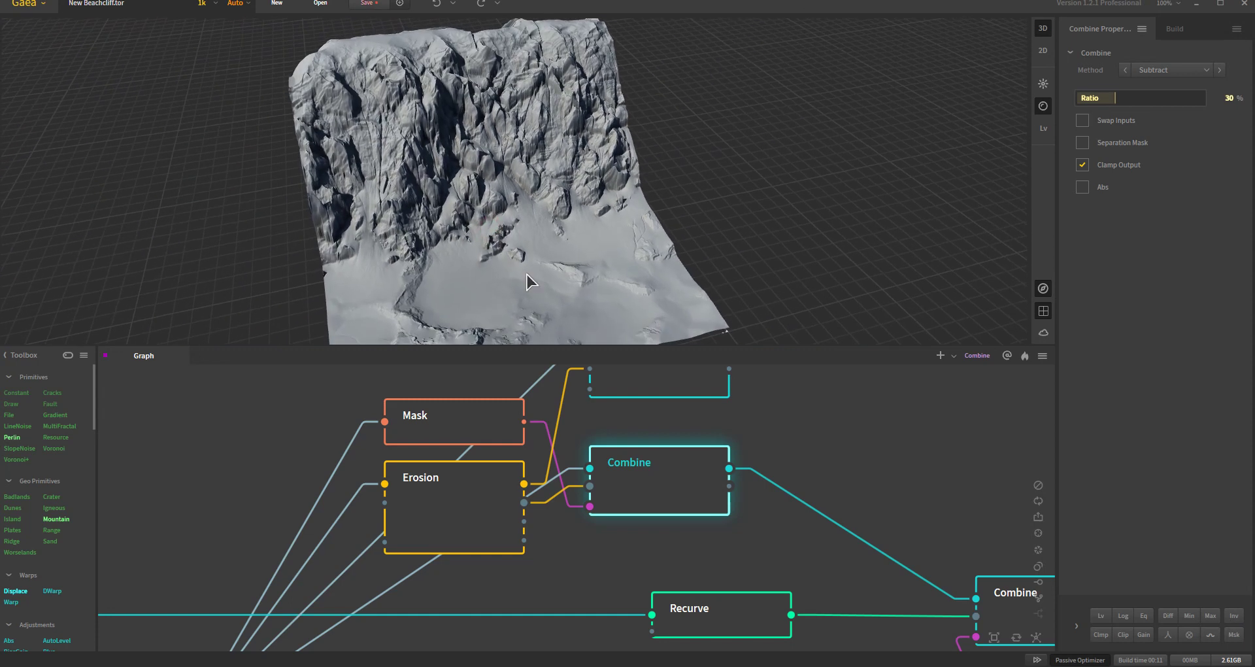
Step: Preview the Recurve node and trace its input back to the Blend Combine near the start of the graph
{"action": "scroll", "coordinate": [751, 526], "scroll_direction": "down", "scroll_amount": 4}
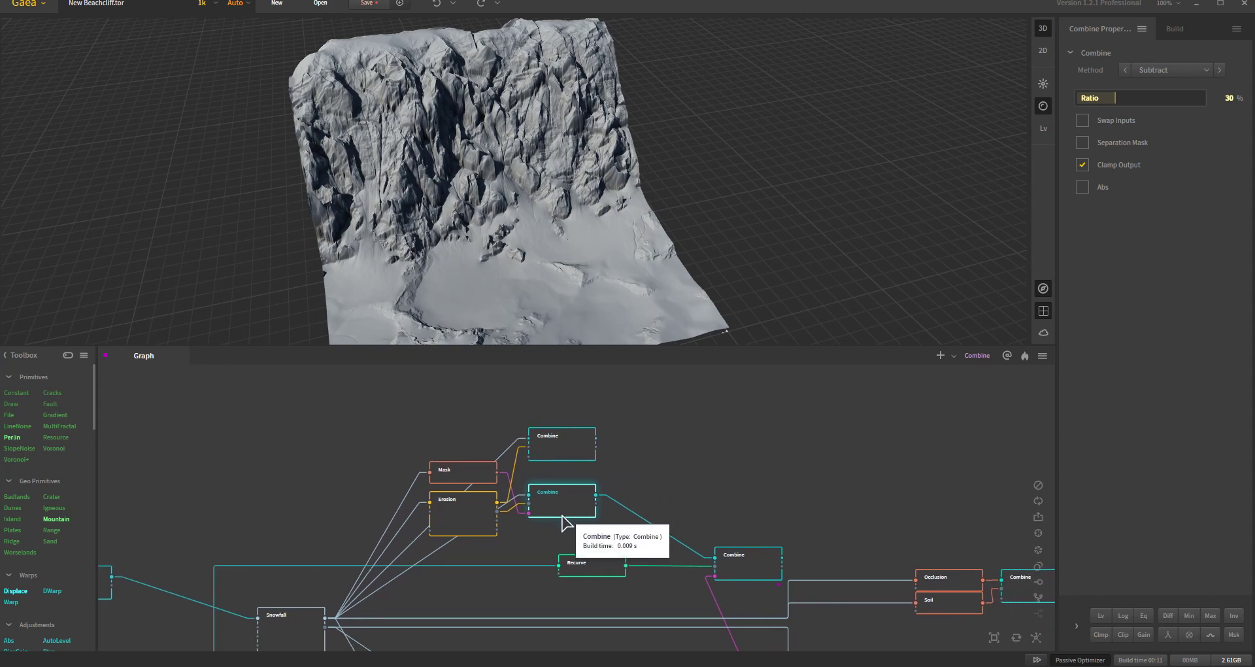
{"action": "left_click", "coordinate": [592, 566]}
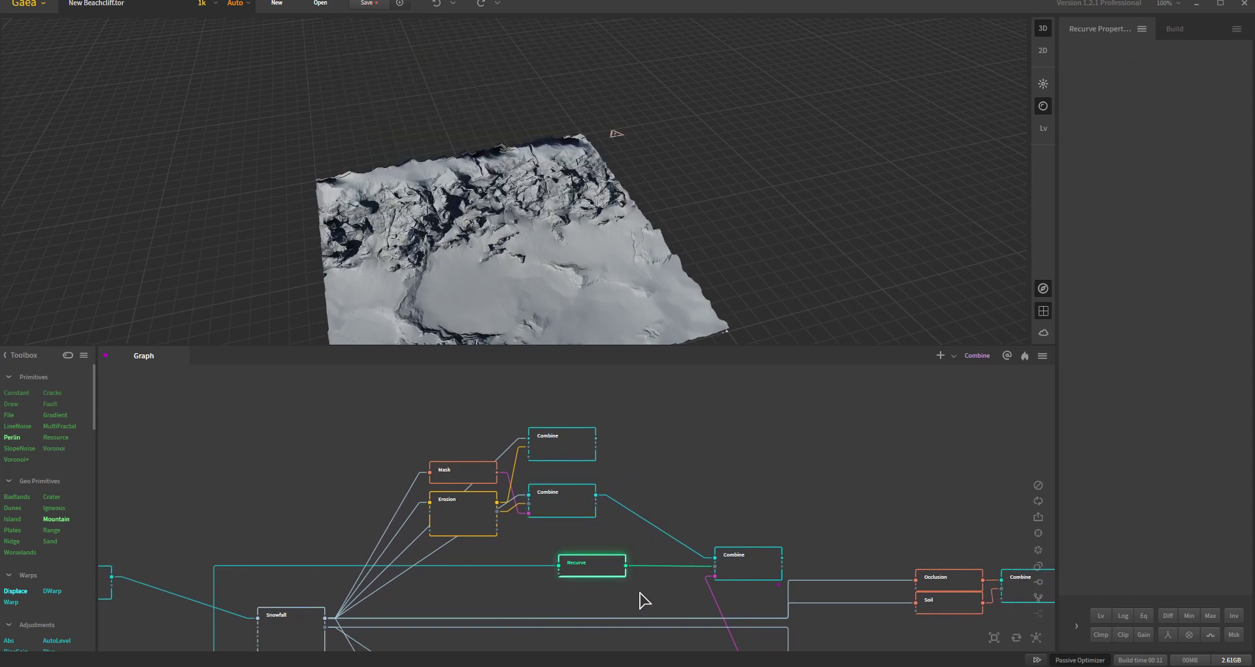
{"action": "left_click_drag", "start_coordinate": [504, 272], "coordinate": [560, 348]}
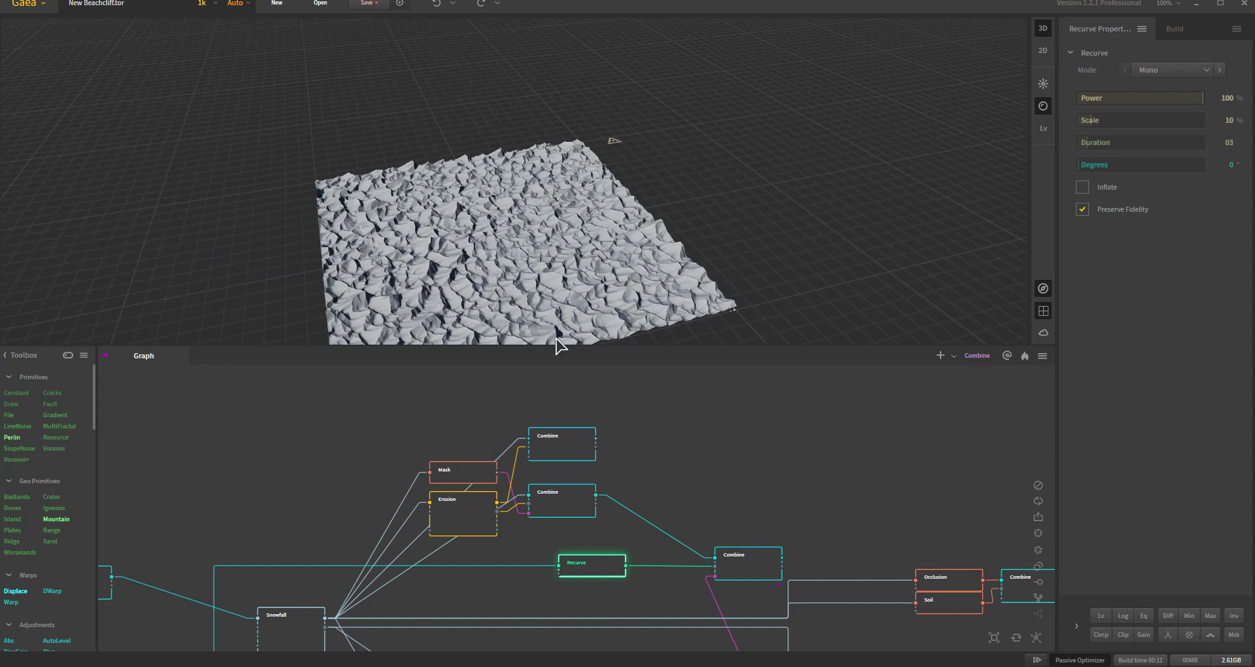
{"action": "scroll", "coordinate": [719, 471], "scroll_direction": "down", "scroll_amount": 5}
{"action": "scroll", "coordinate": [719, 472], "scroll_direction": "down", "scroll_amount": 3}
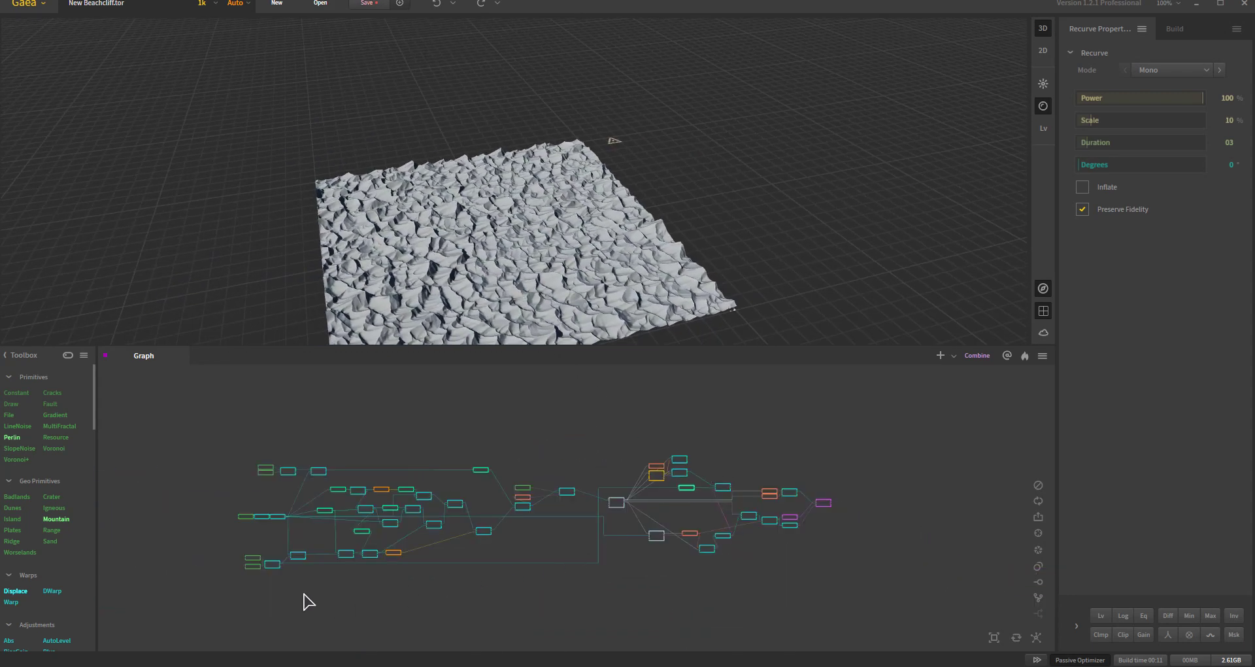
{"action": "left_click", "coordinate": [271, 565]}
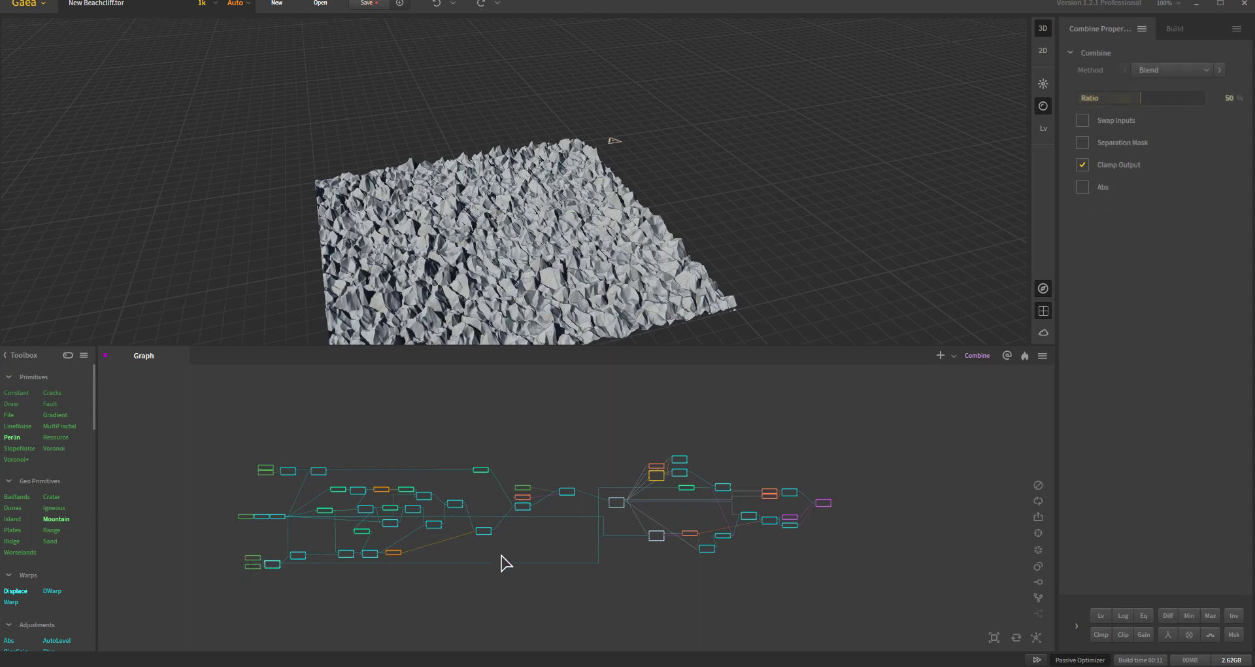
Step: Compare the source Combine with Recurve, and preview the Add Combine that merges Recurve into the eroded terrain
{"action": "middle_click_drag", "start_coordinate": [503, 562], "coordinate": [445, 572]}
{"action": "scroll", "coordinate": [628, 559], "scroll_direction": "up", "scroll_amount": 5}
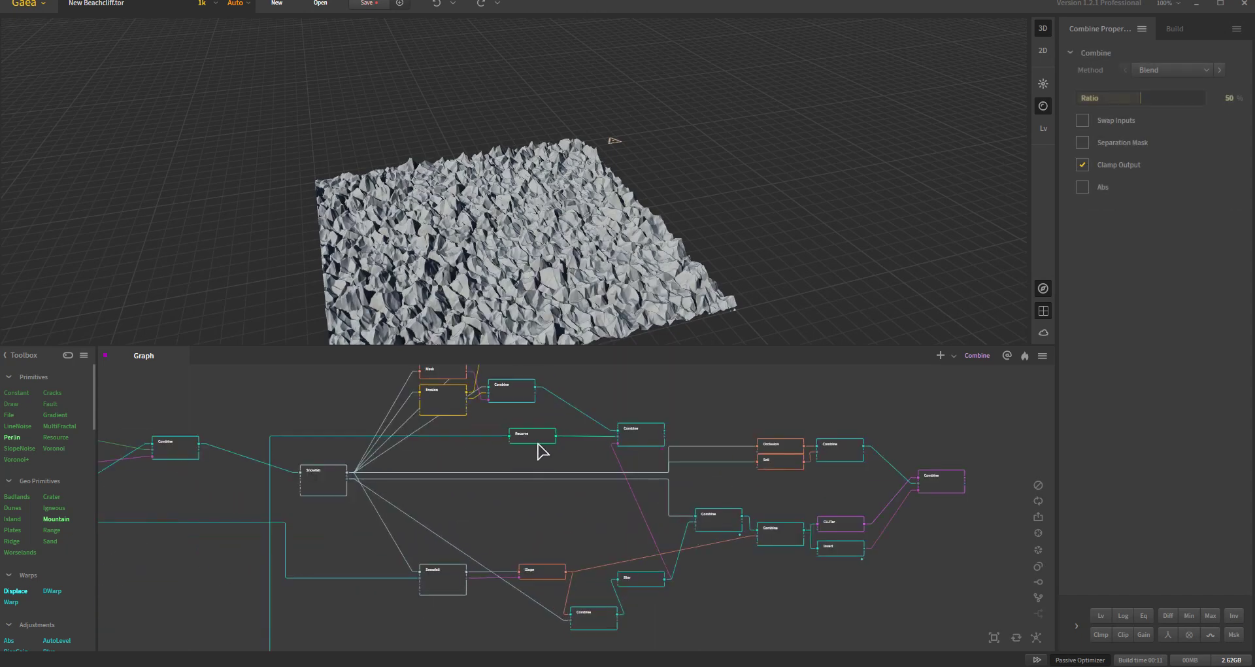
{"action": "left_click", "coordinate": [539, 439]}
{"action": "middle_click_drag", "start_coordinate": [539, 448], "coordinate": [534, 497]}
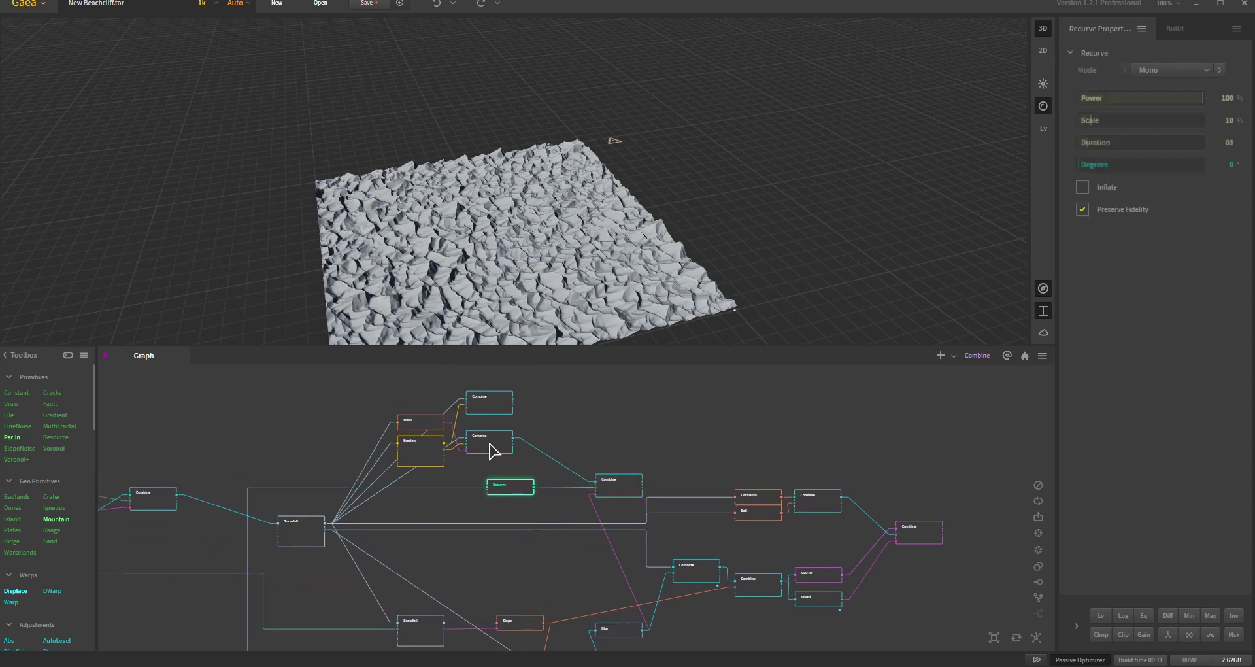
{"action": "left_click", "coordinate": [619, 486]}
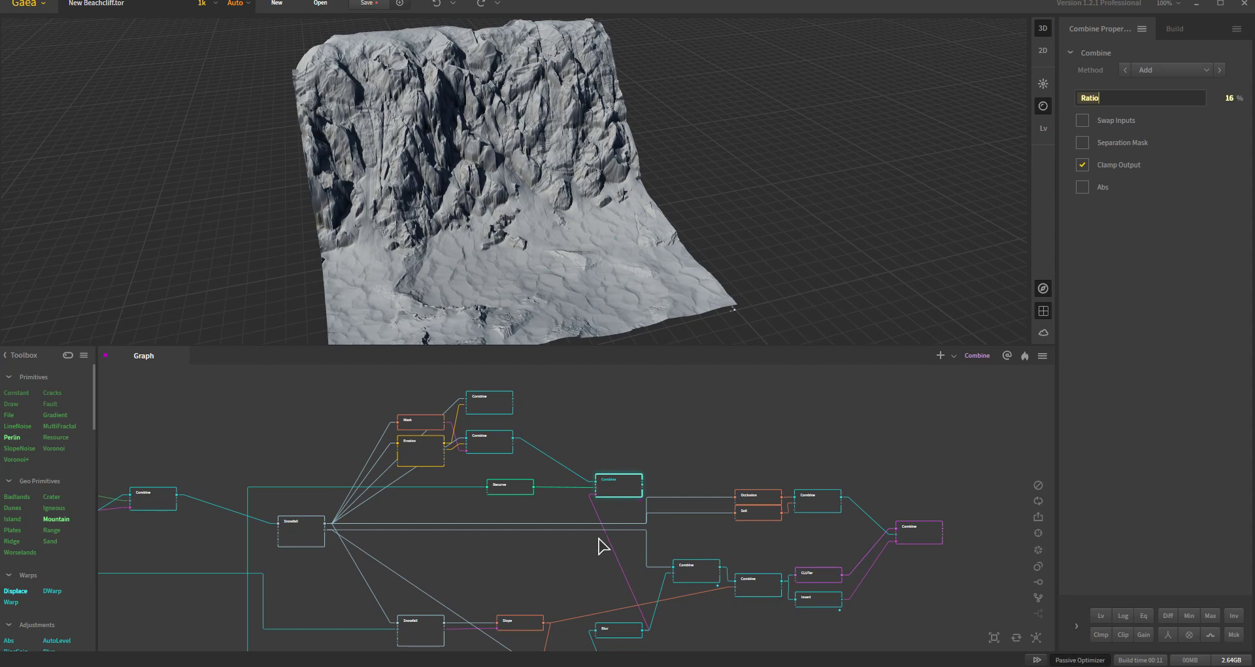
Step: Compare the Blur mask with the Add Combine it masks, and preview the two Add Combines between the Blur and CLUTer
{"action": "left_click", "coordinate": [619, 628]}
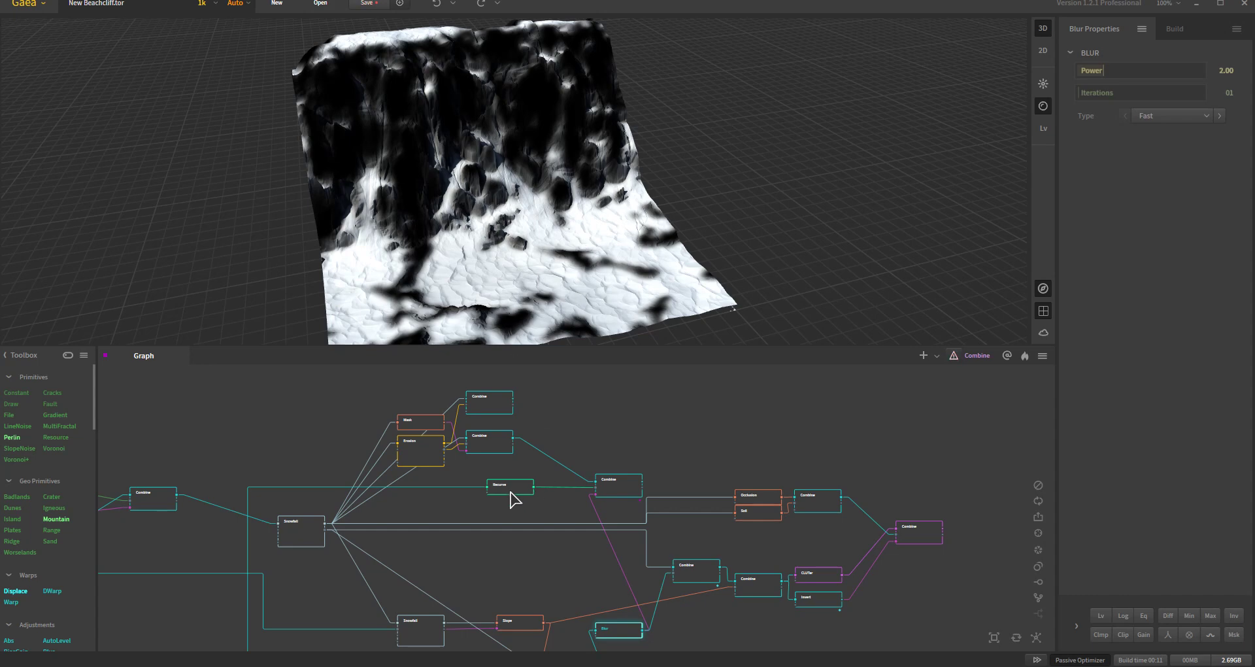
{"action": "left_click", "coordinate": [618, 491]}
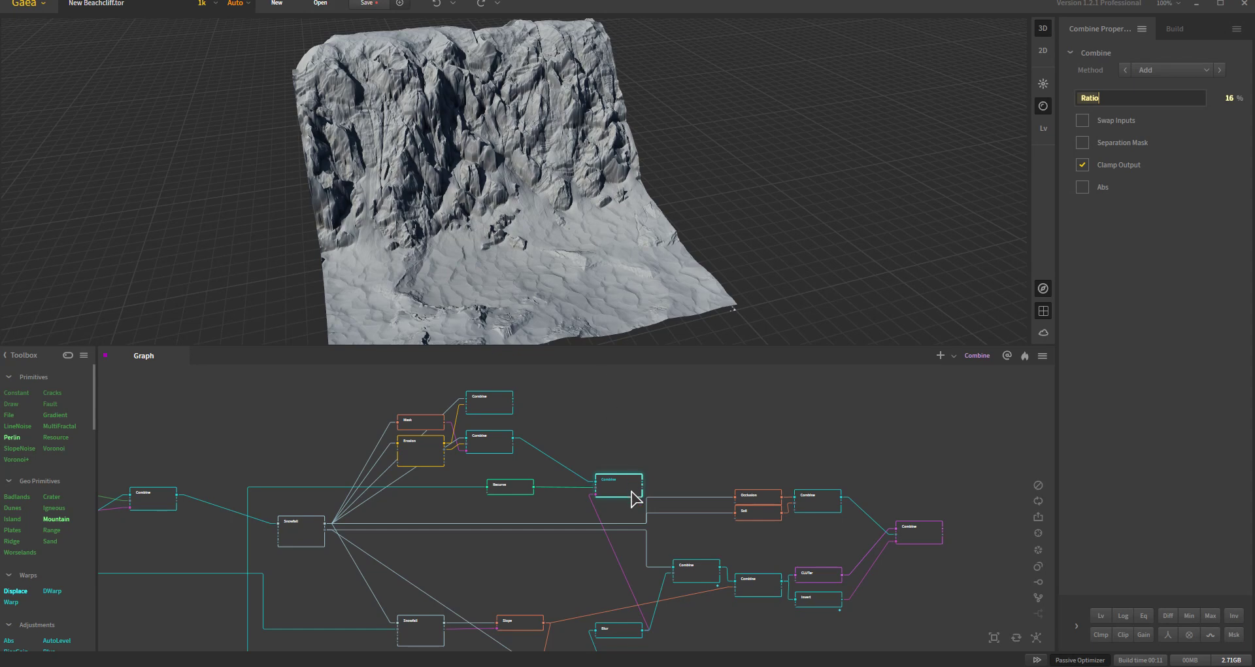
{"action": "middle_click_drag", "start_coordinate": [727, 608], "coordinate": [717, 566]}
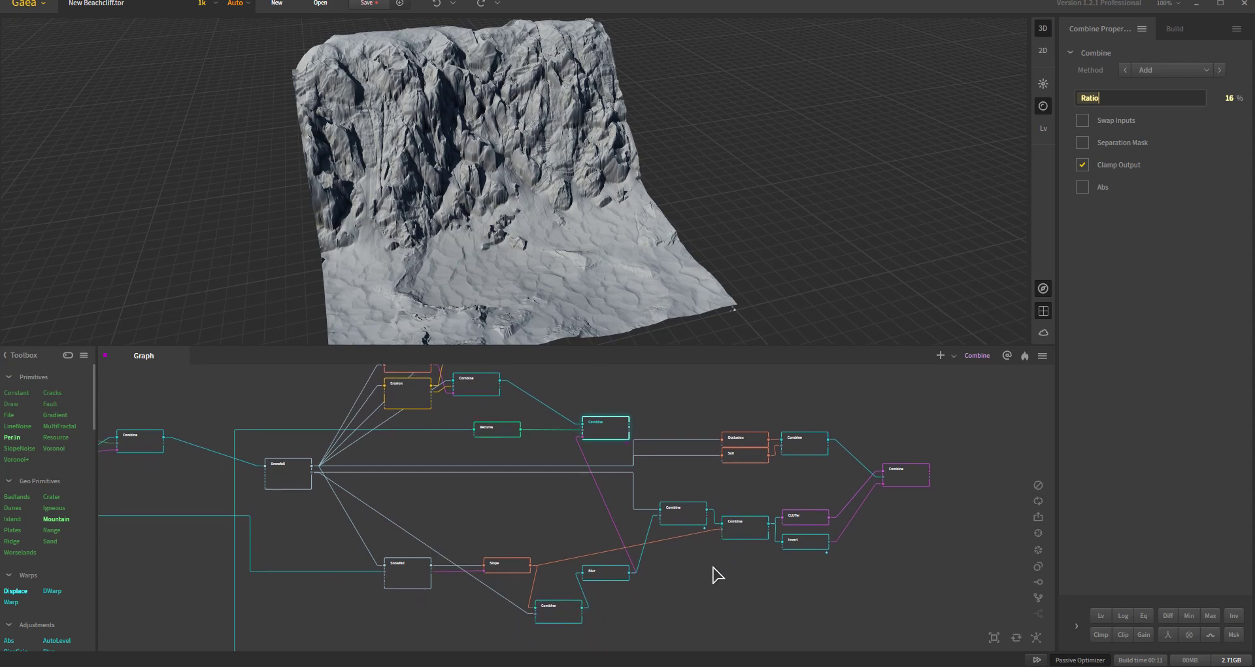
{"action": "scroll", "coordinate": [697, 575], "scroll_direction": "up", "scroll_amount": 4}
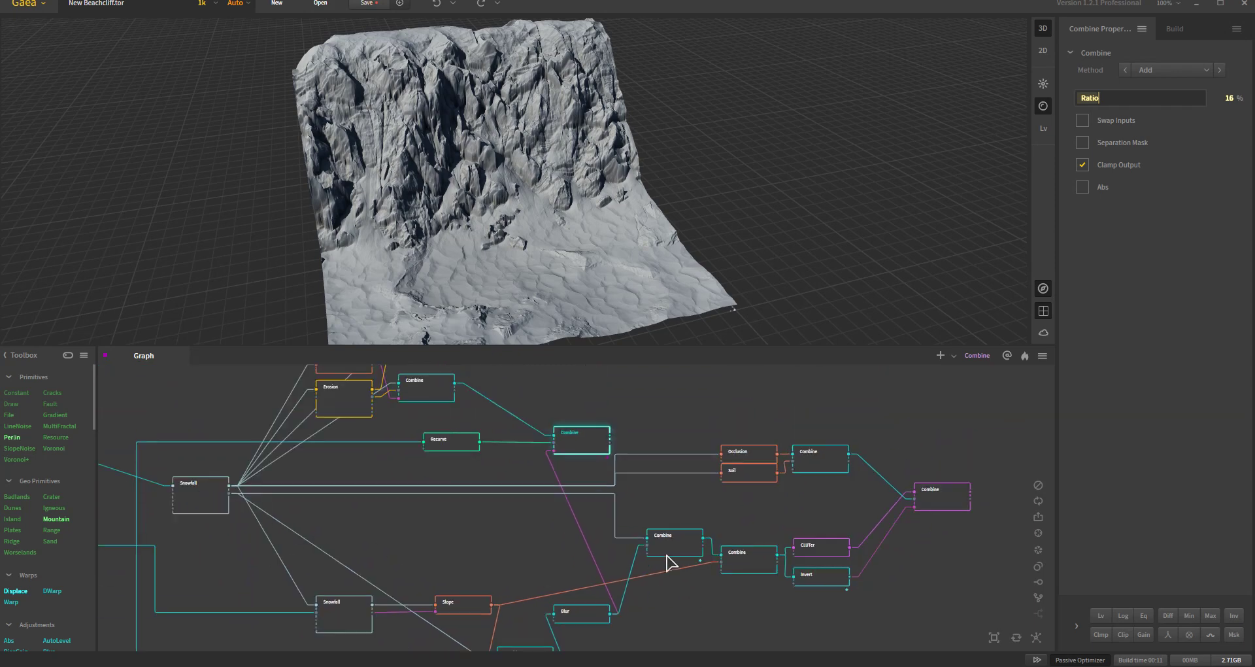
{"action": "left_click", "coordinate": [574, 621]}
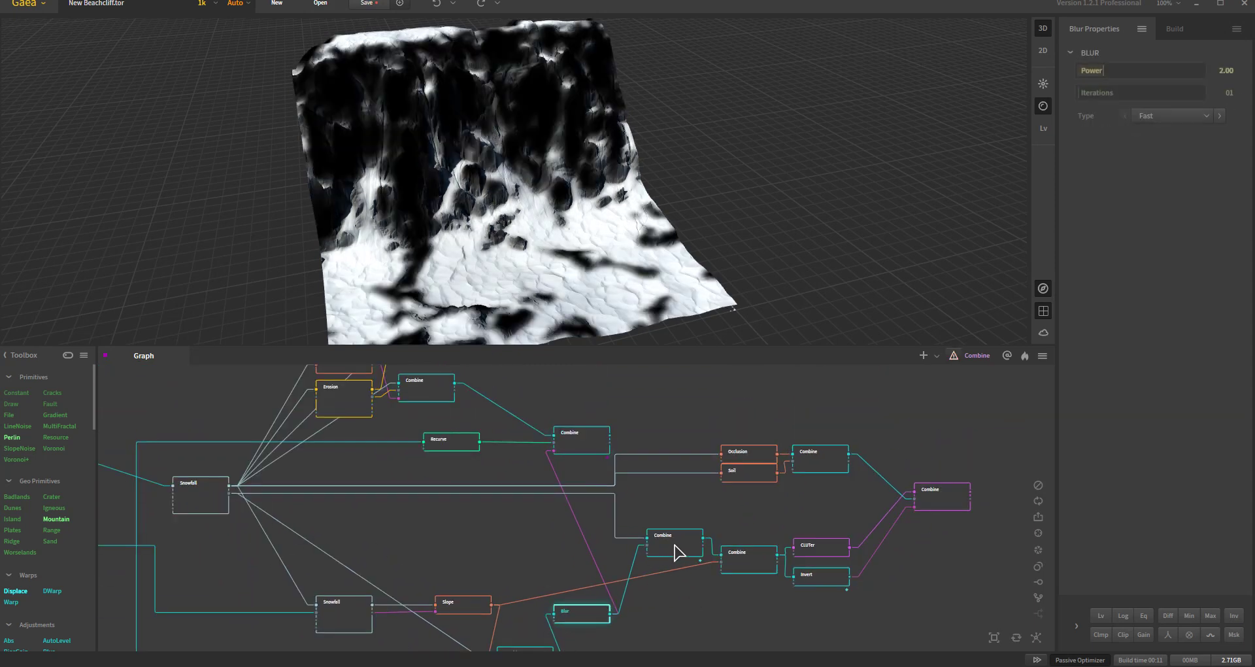
{"action": "left_click", "coordinate": [677, 549]}
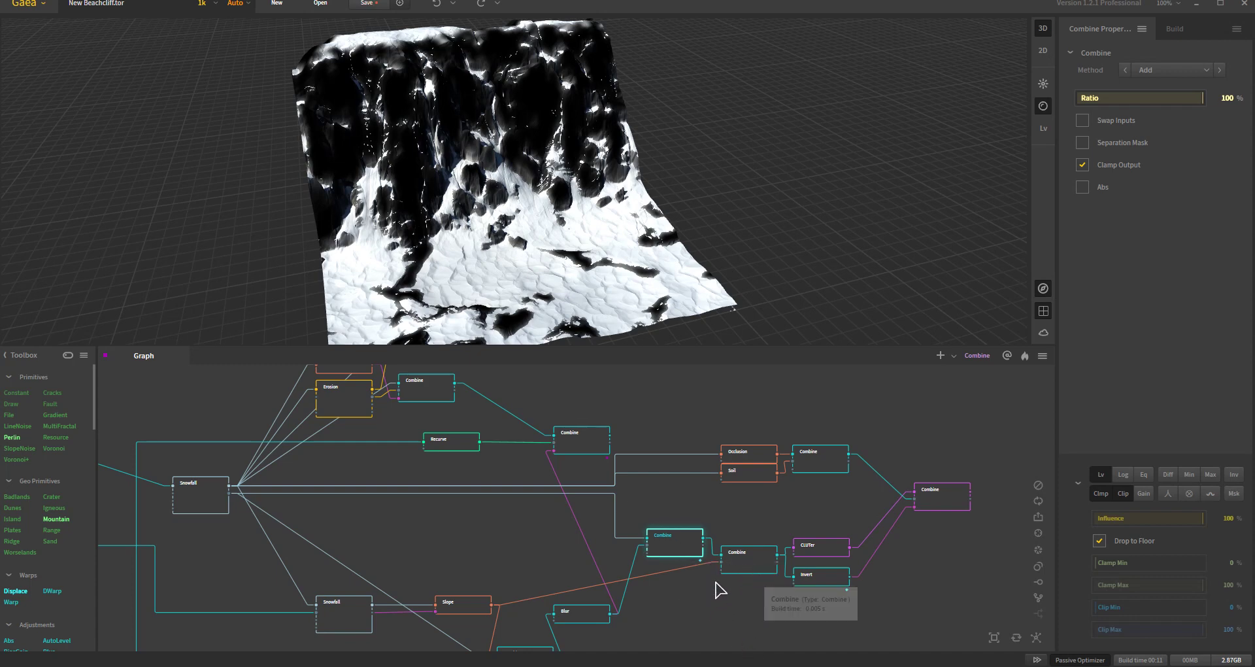
{"action": "left_click", "coordinate": [752, 567]}
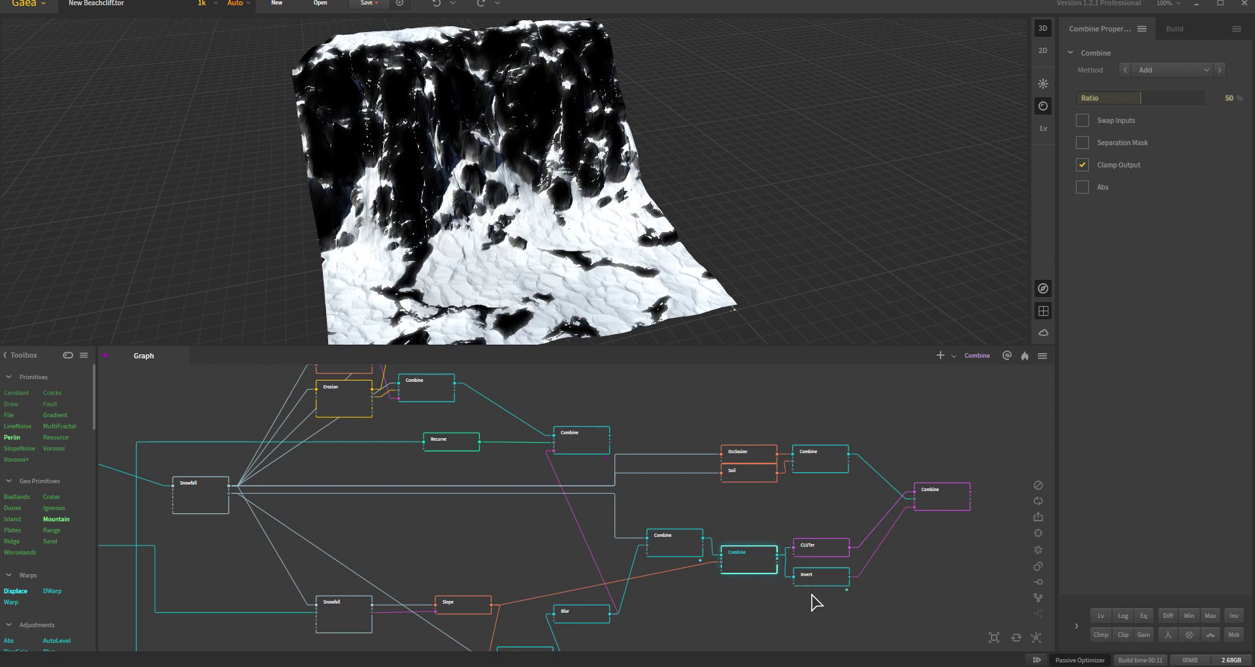
Step: Preview the CLUTer coloring from different angles, and compare its source Combine with the Invert mask
{"action": "left_click", "coordinate": [821, 552]}
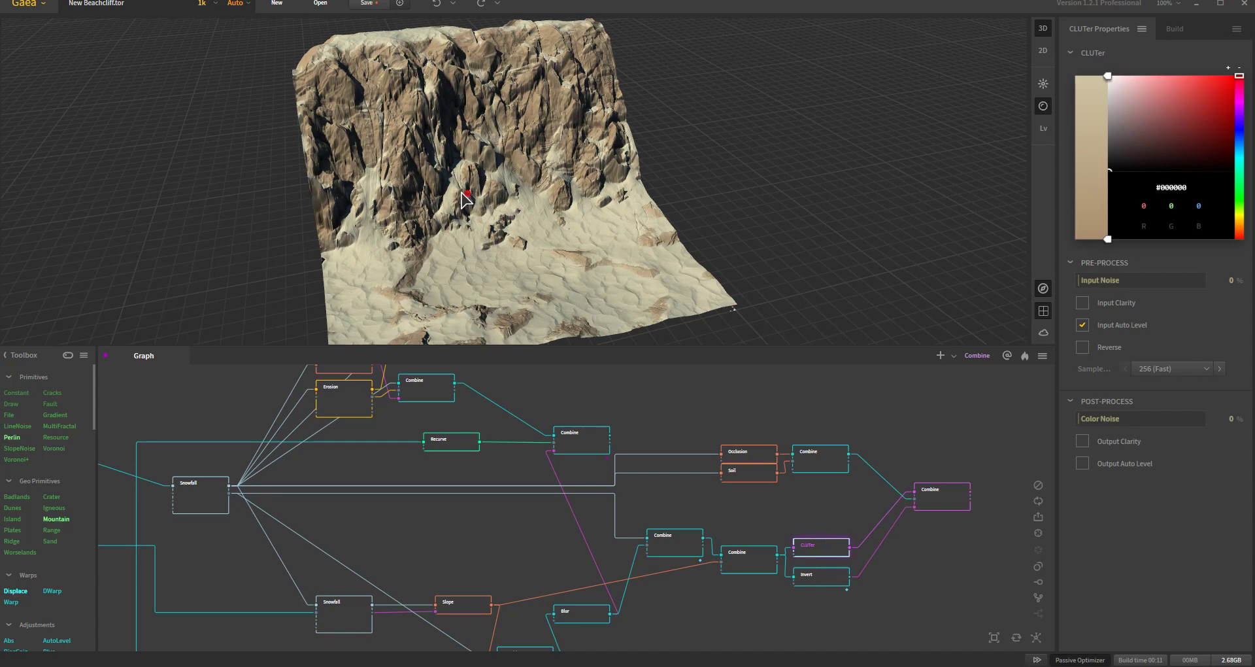
{"action": "mouse_move", "coordinate": [482, 200]}
{"action": "left_mouse_down"}
{"action": "mouse_move", "coordinate": [458, 200]}
{"action": "mouse_move", "coordinate": [495, 201]}
{"action": "left_mouse_up"}
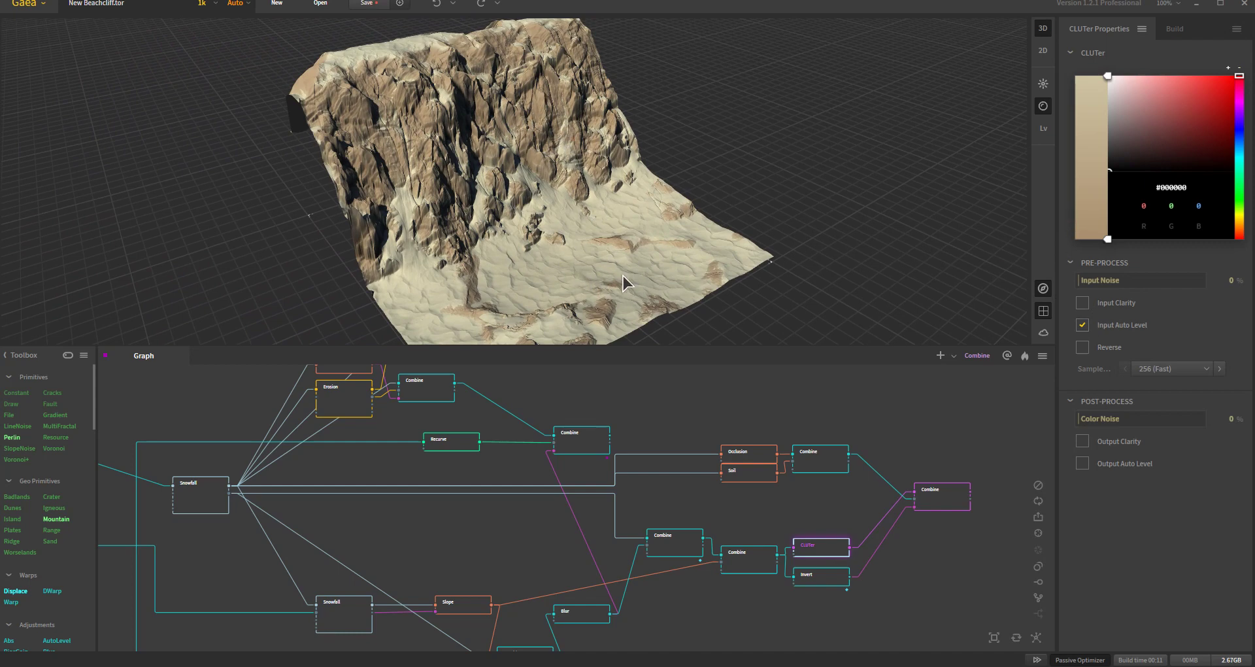
{"action": "left_click_drag", "start_coordinate": [622, 276], "coordinate": [530, 198]}
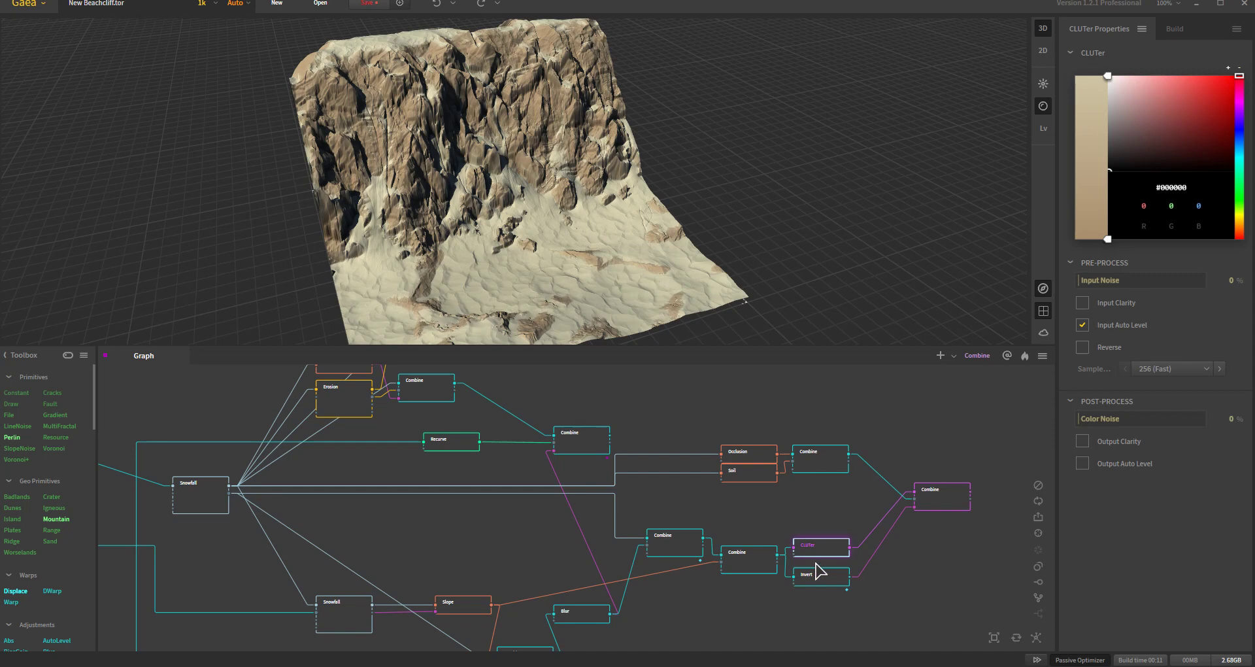
{"action": "left_click", "coordinate": [750, 569]}
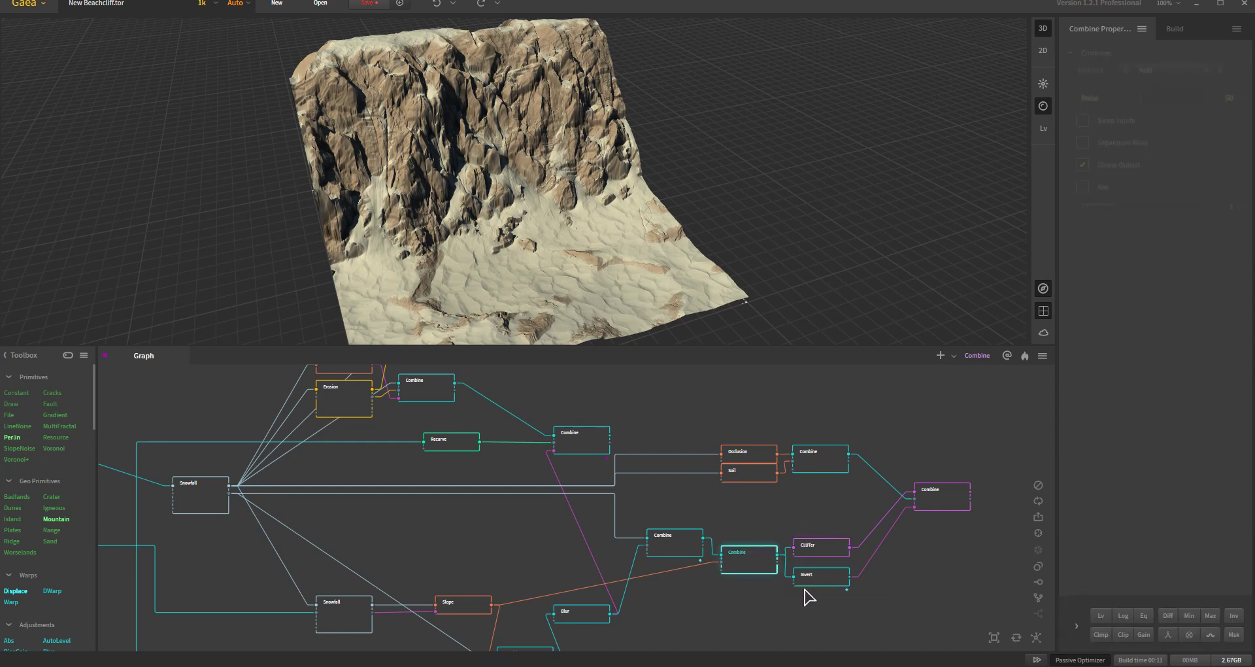
{"action": "left_click", "coordinate": [819, 579]}
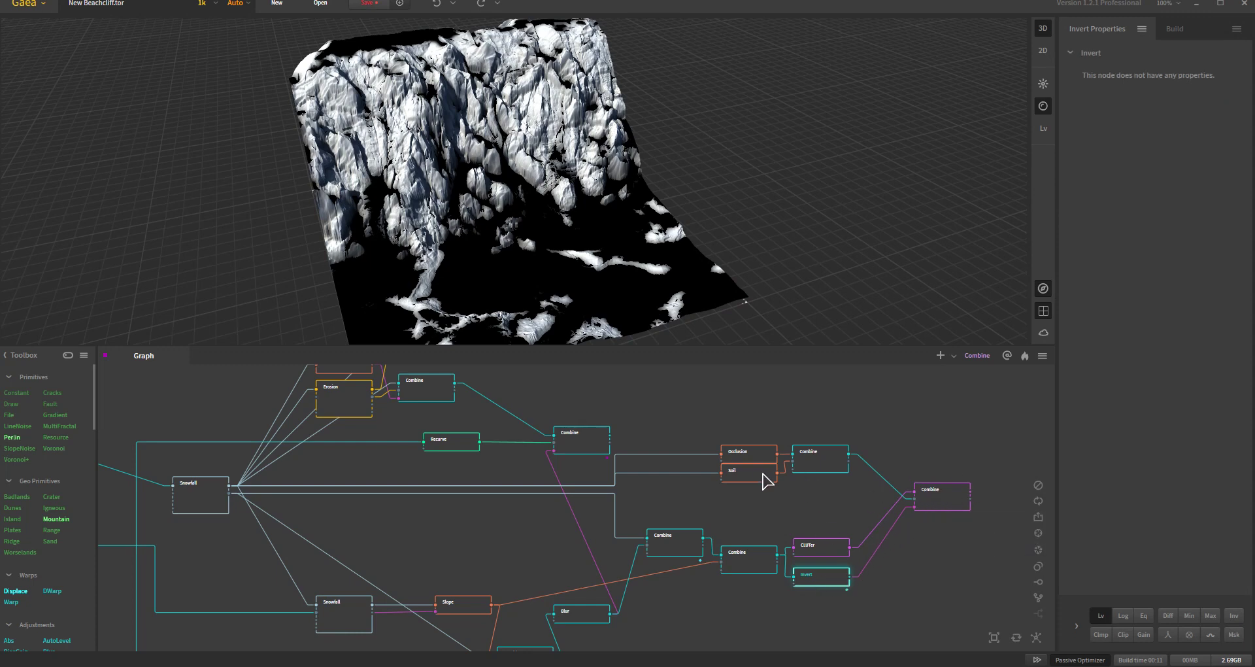
Step: Preview the Occlusion and Soil nodes and compare them with the Blend Combine that merges them
{"action": "left_click", "coordinate": [751, 456]}
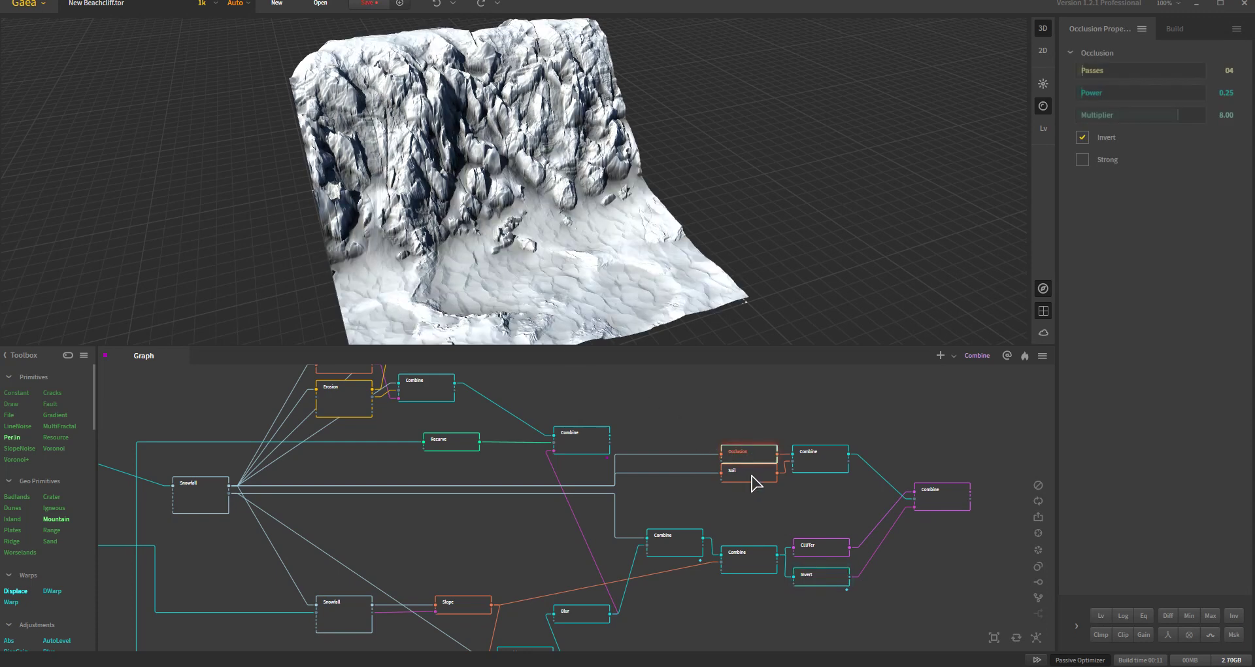
{"action": "left_click", "coordinate": [752, 472]}
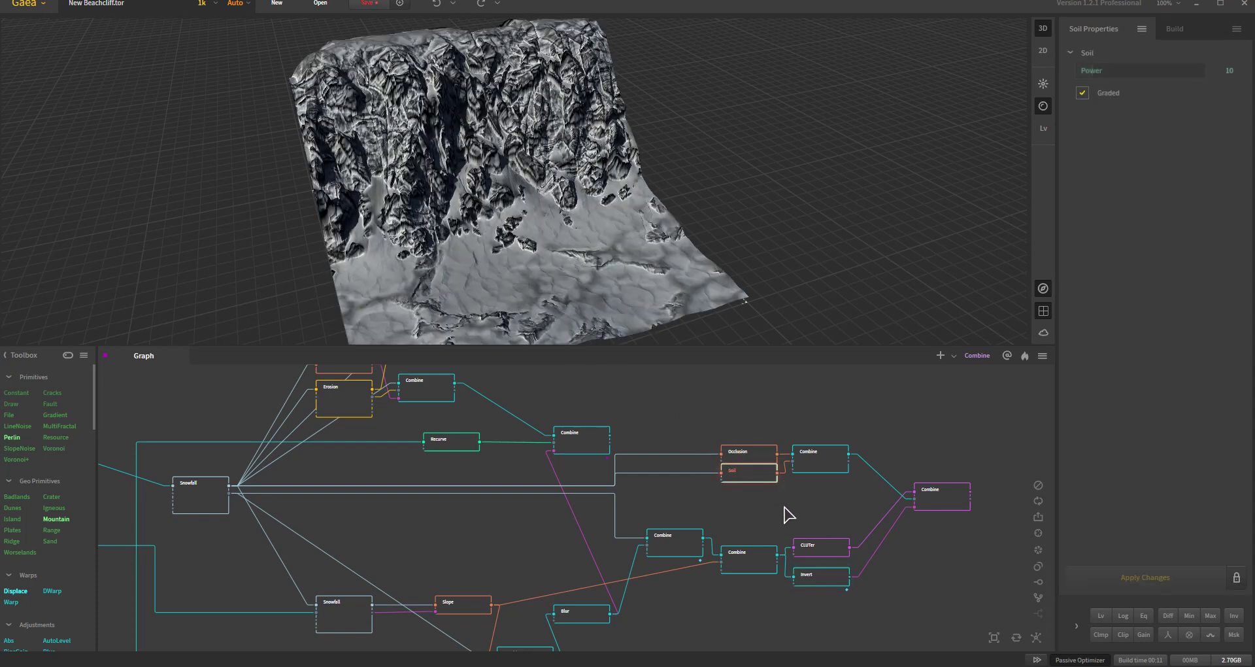
{"action": "left_click", "coordinate": [795, 464]}
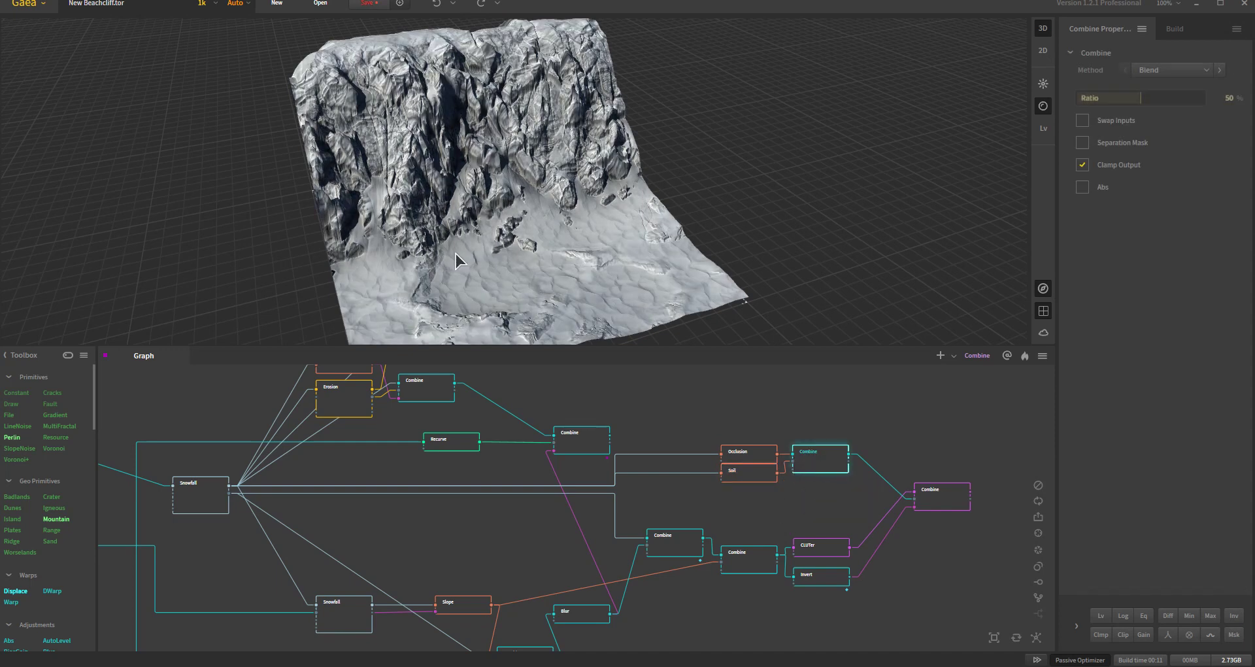
{"action": "left_click", "coordinate": [758, 477]}
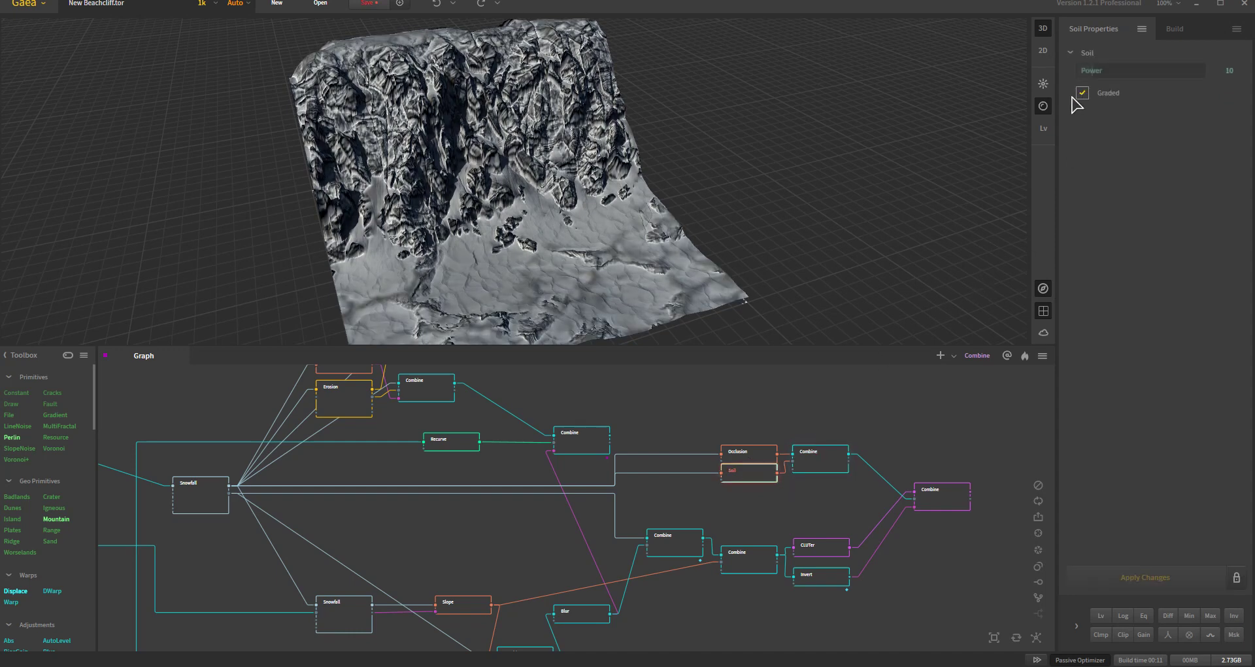
{"action": "left_click", "coordinate": [824, 466]}
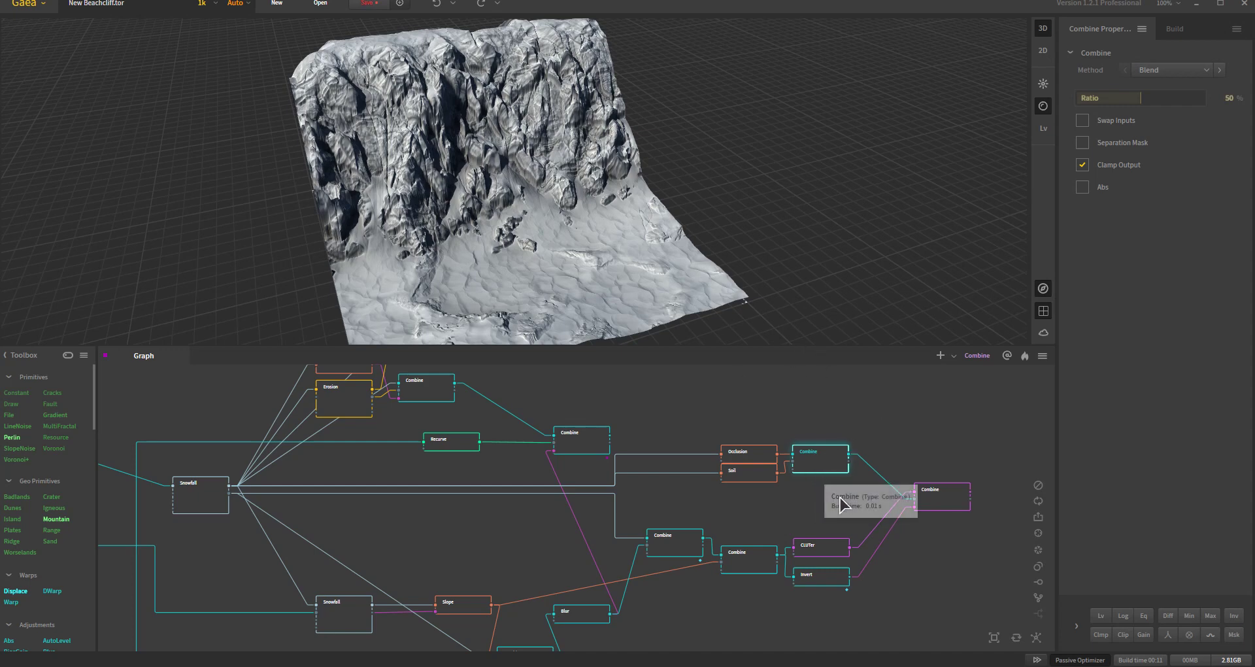
Step: Compare CLUTer with the final Multiply Combine, and examine the colored terrain from several angles, including a close view of the cliff base
{"action": "left_click", "coordinate": [835, 551]}
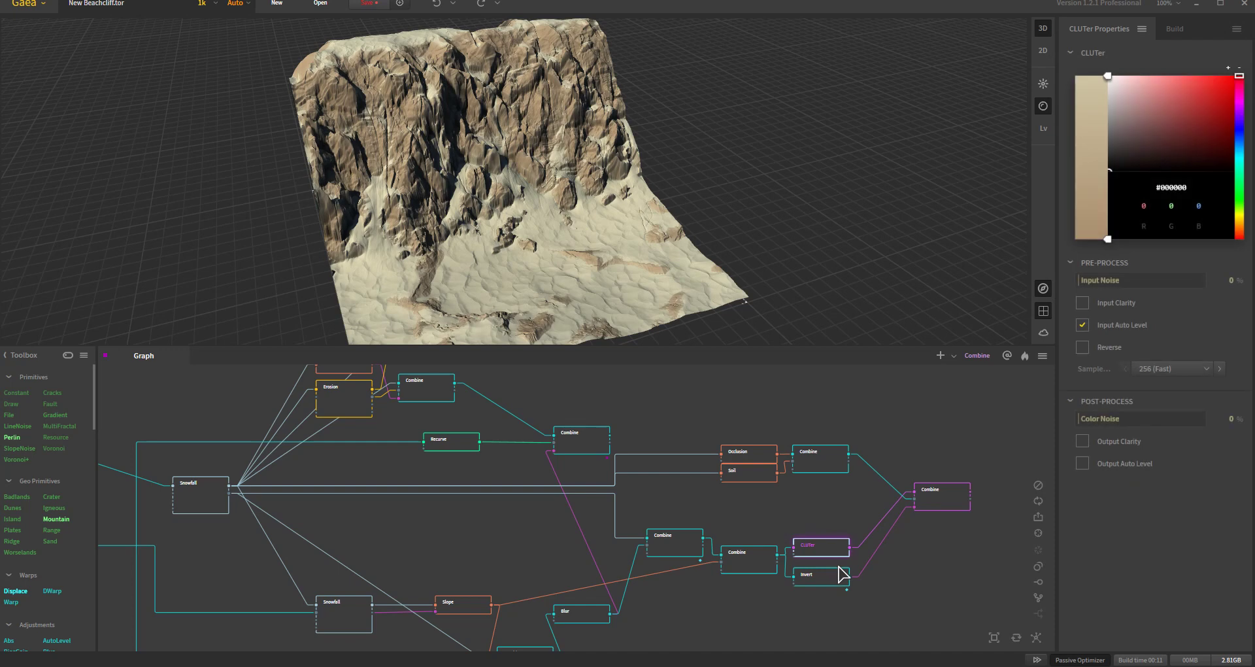
{"action": "left_click", "coordinate": [944, 505]}
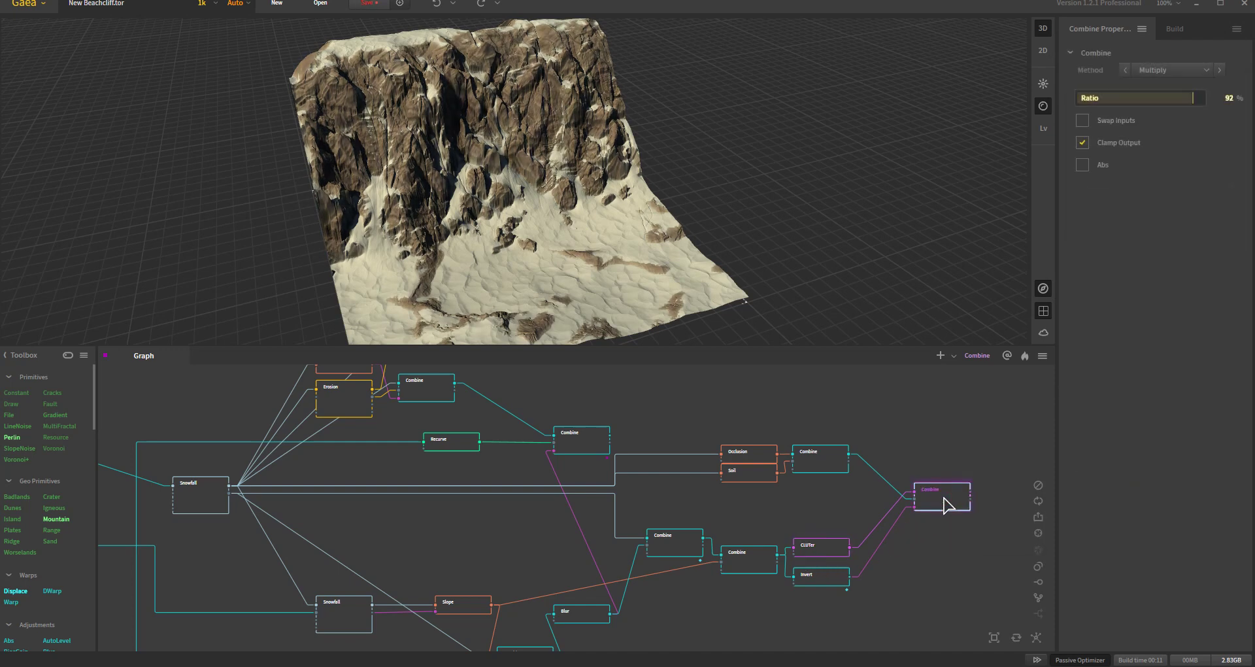
{"action": "left_click_drag", "start_coordinate": [521, 194], "coordinate": [593, 261]}
{"action": "left_click_drag", "start_coordinate": [596, 257], "coordinate": [560, 260]}
{"action": "scroll", "coordinate": [592, 257], "scroll_direction": "down", "scroll_amount": 3}
{"action": "scroll", "coordinate": [591, 257], "scroll_direction": "up", "scroll_amount": 6}
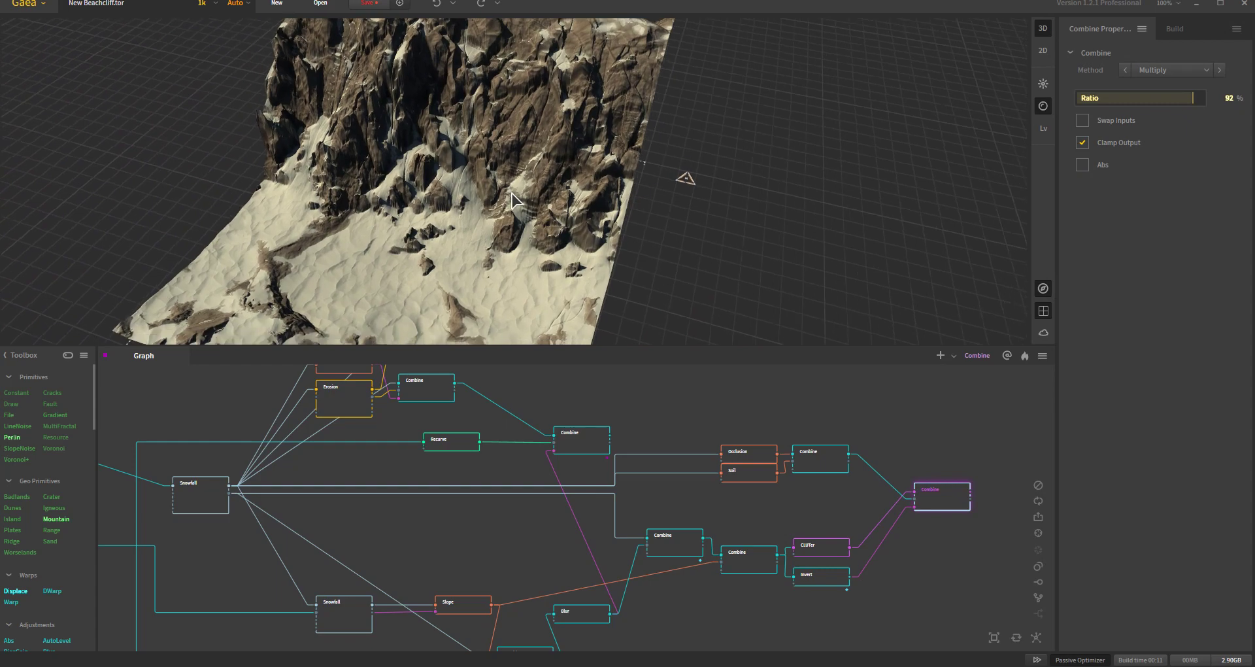
{"action": "left_click_drag", "start_coordinate": [513, 213], "coordinate": [555, 252]}
{"action": "scroll", "coordinate": [566, 226], "scroll_direction": "down", "scroll_amount": 3}
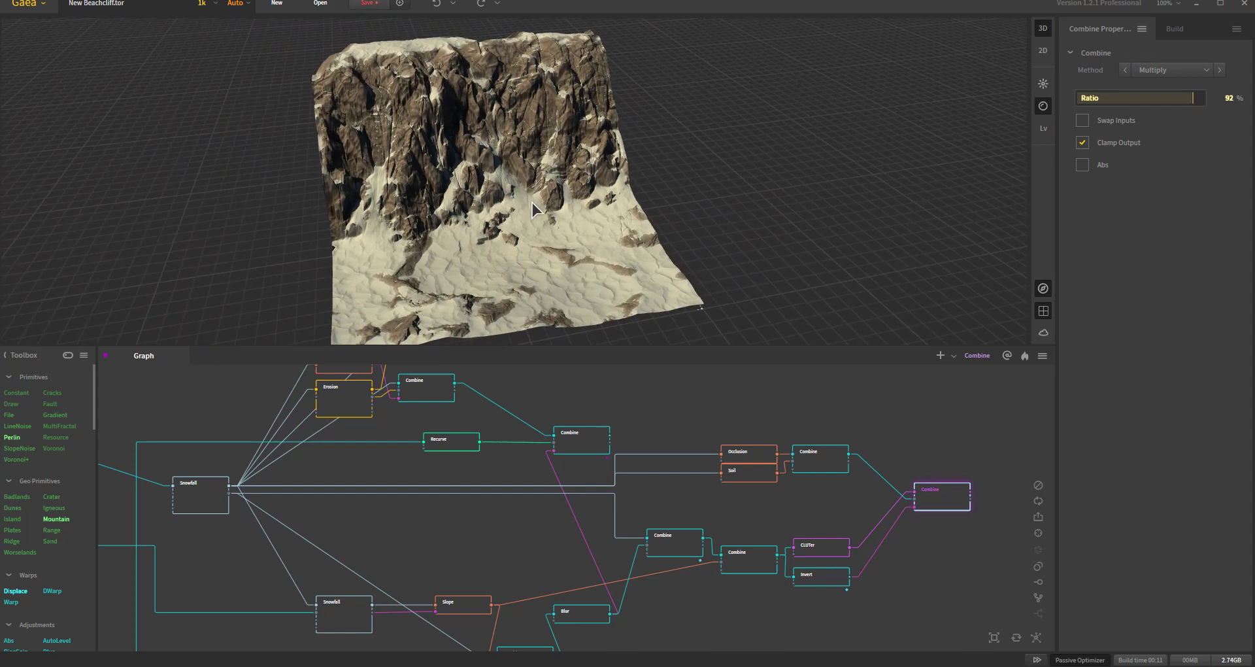
{"action": "left_click_drag", "start_coordinate": [524, 243], "coordinate": [580, 277]}
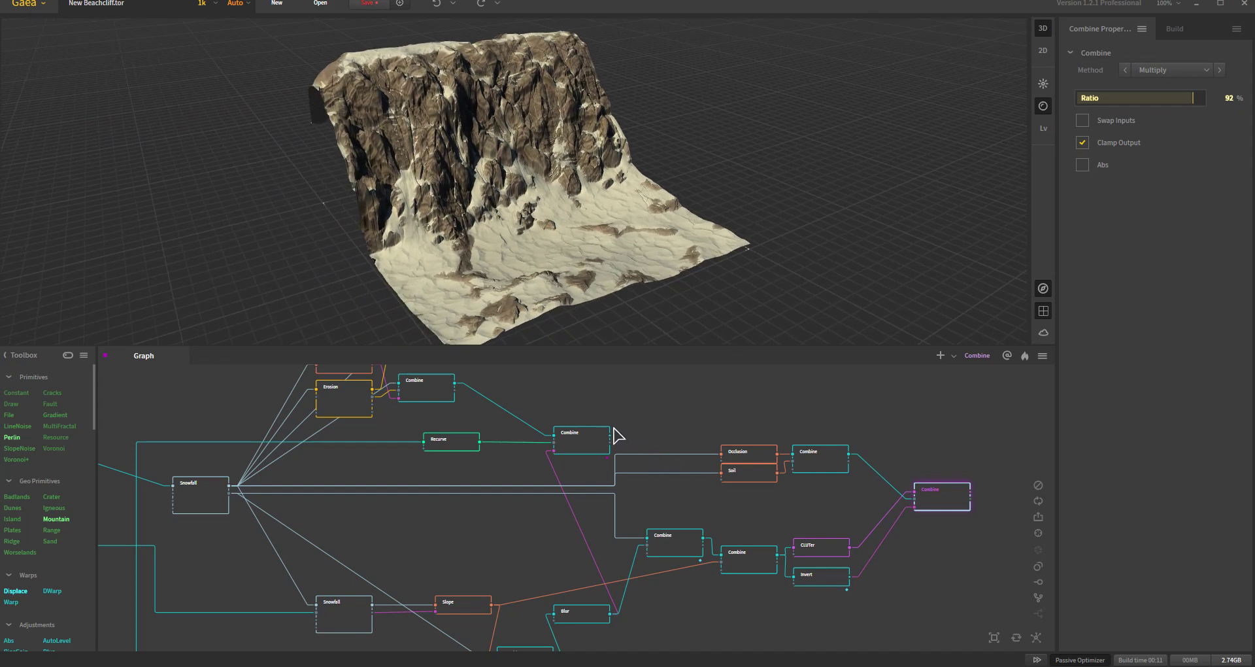
Step: Preview the Add Combine that merges Recurve, and check the Recurve node's properties and post-process modifiers
{"action": "middle_click_drag", "start_coordinate": [700, 442], "coordinate": [766, 469]}
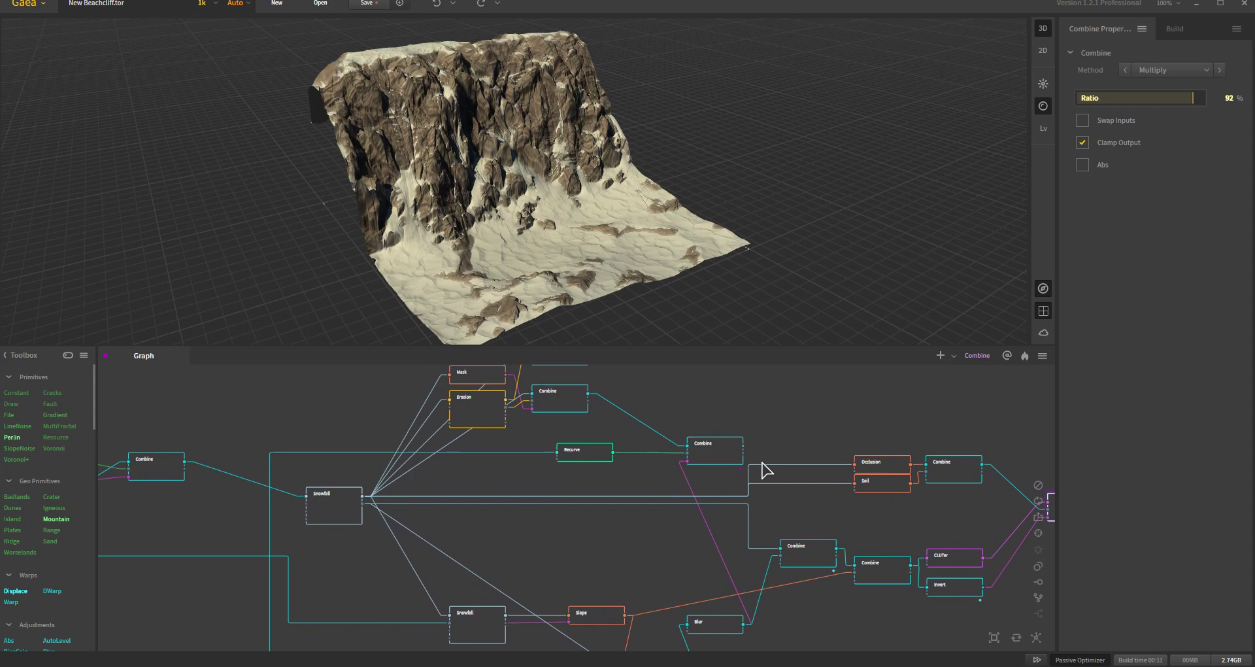
{"action": "left_click", "coordinate": [719, 457]}
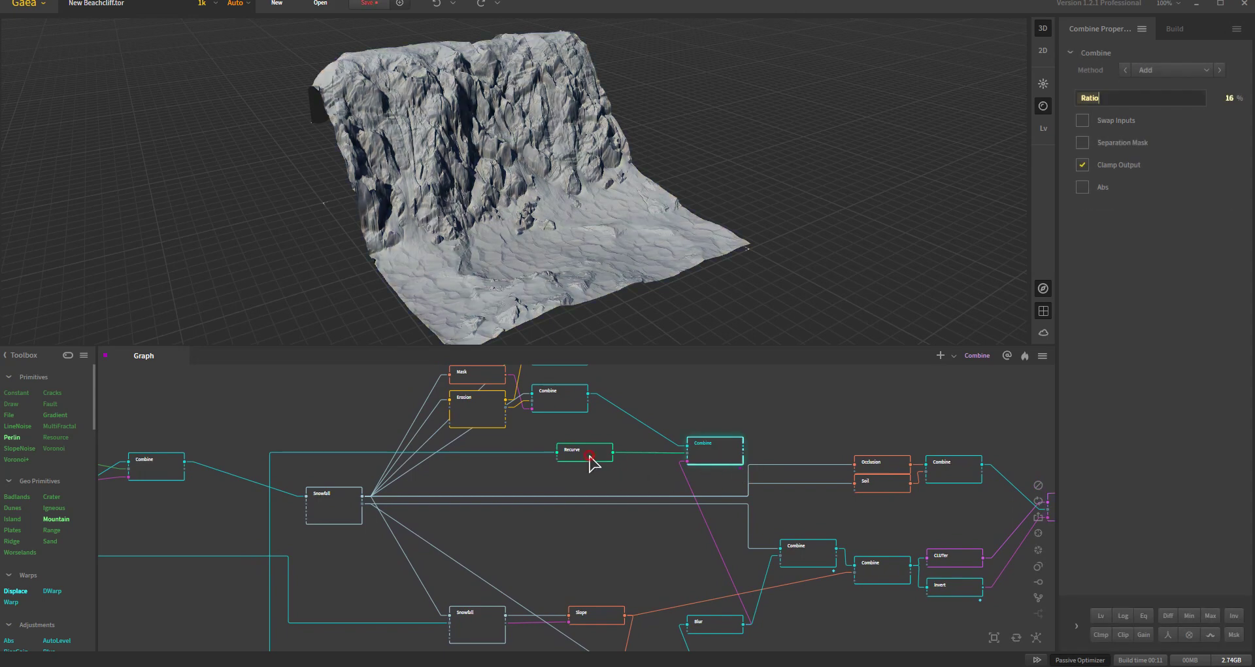
{"action": "left_click", "coordinate": [590, 456]}
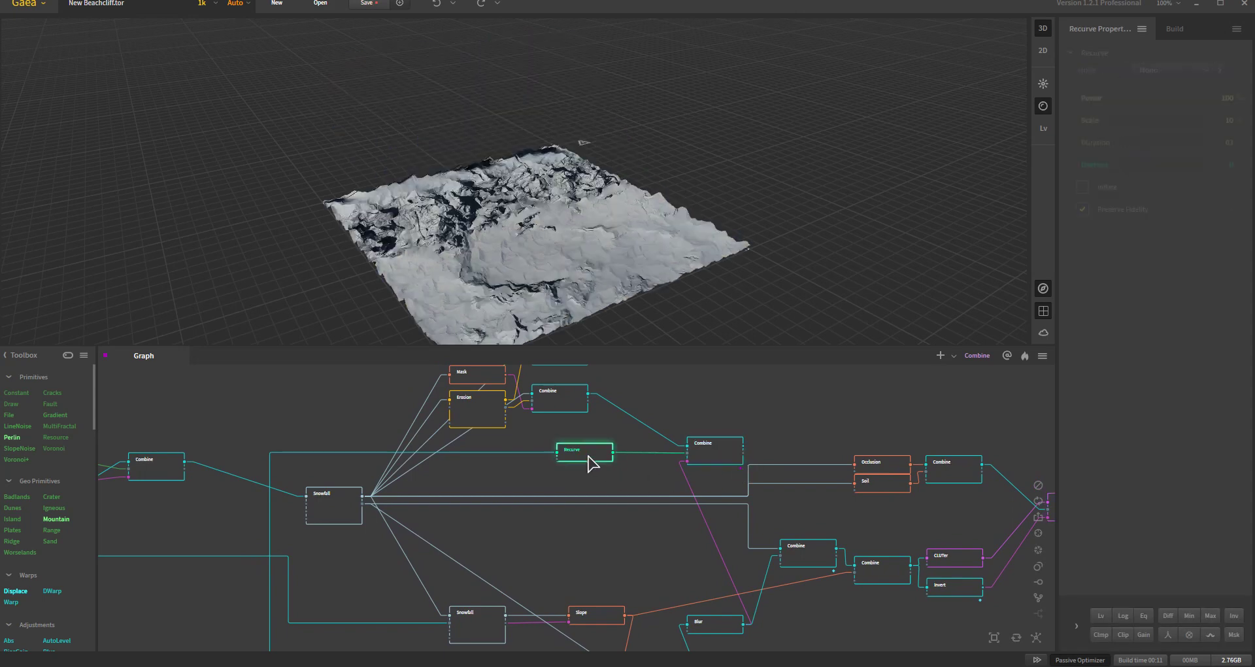
{"action": "left_click", "coordinate": [1074, 627]}
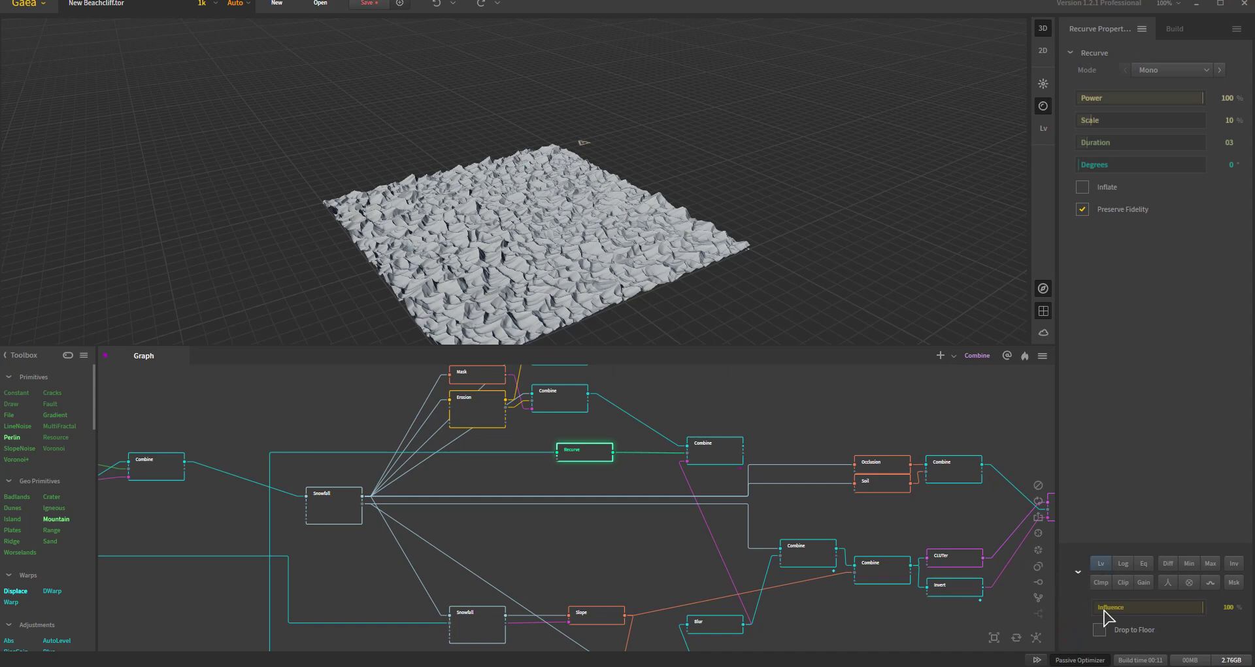
{"action": "left_click", "coordinate": [1078, 574]}
Step: Preview the mask chain from the second Snowfall through Slope, Combine and Blur to the following Add Combine
{"action": "scroll", "coordinate": [582, 498], "scroll_direction": "down", "scroll_amount": 2}
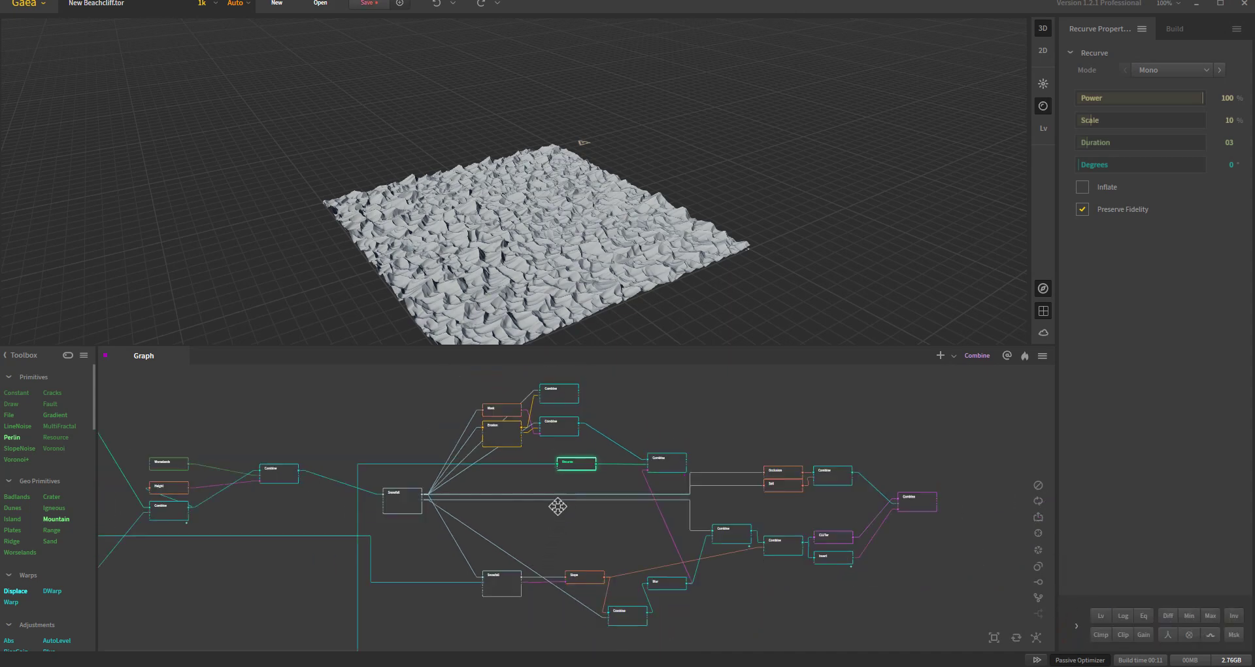
{"action": "scroll", "coordinate": [546, 507], "scroll_direction": "down", "scroll_amount": 1}
{"action": "left_click", "coordinate": [532, 508]}
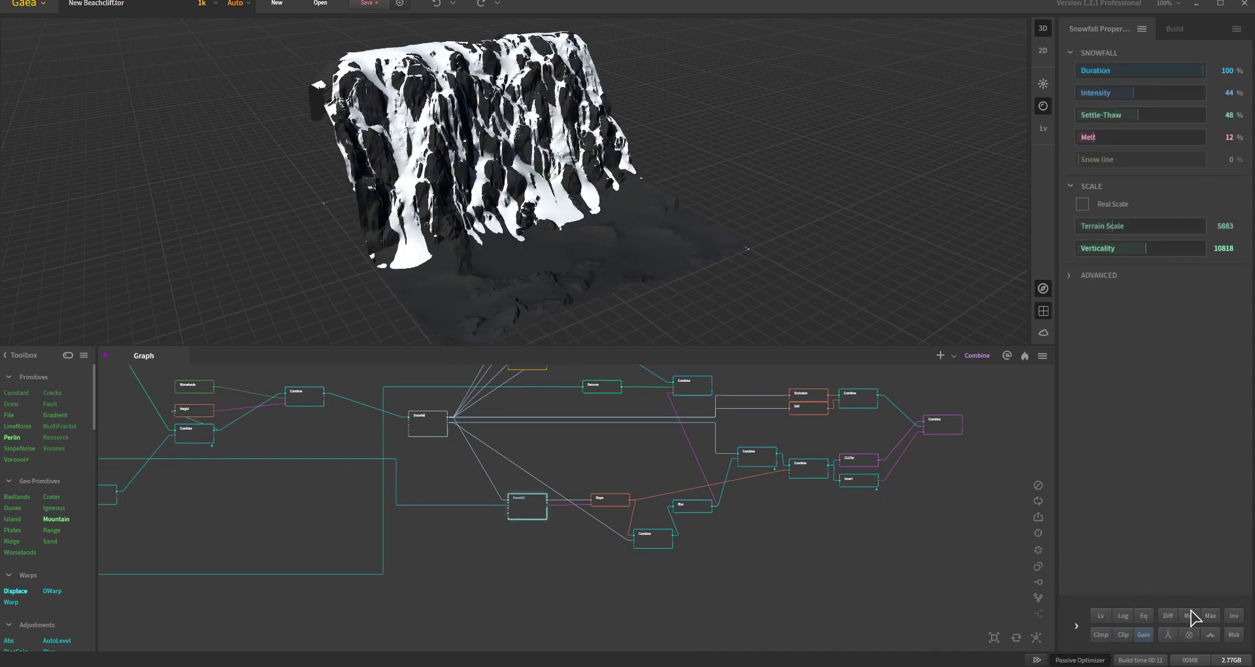
{"action": "left_click", "coordinate": [610, 500]}
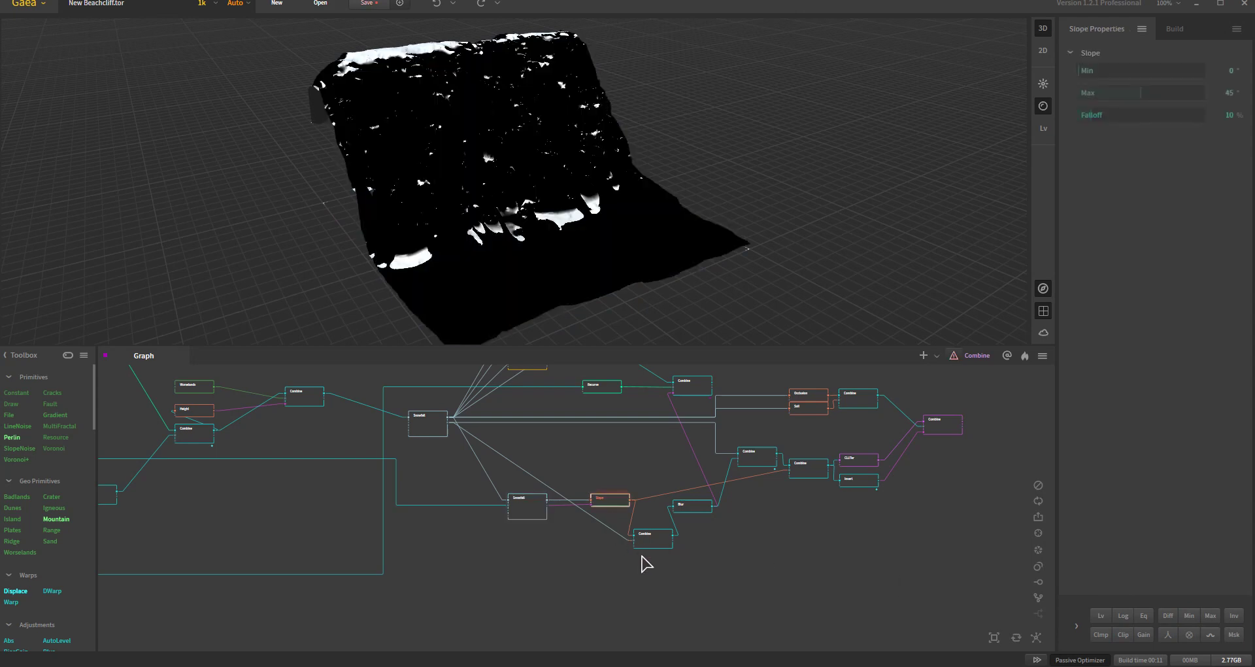
{"action": "left_click", "coordinate": [654, 538]}
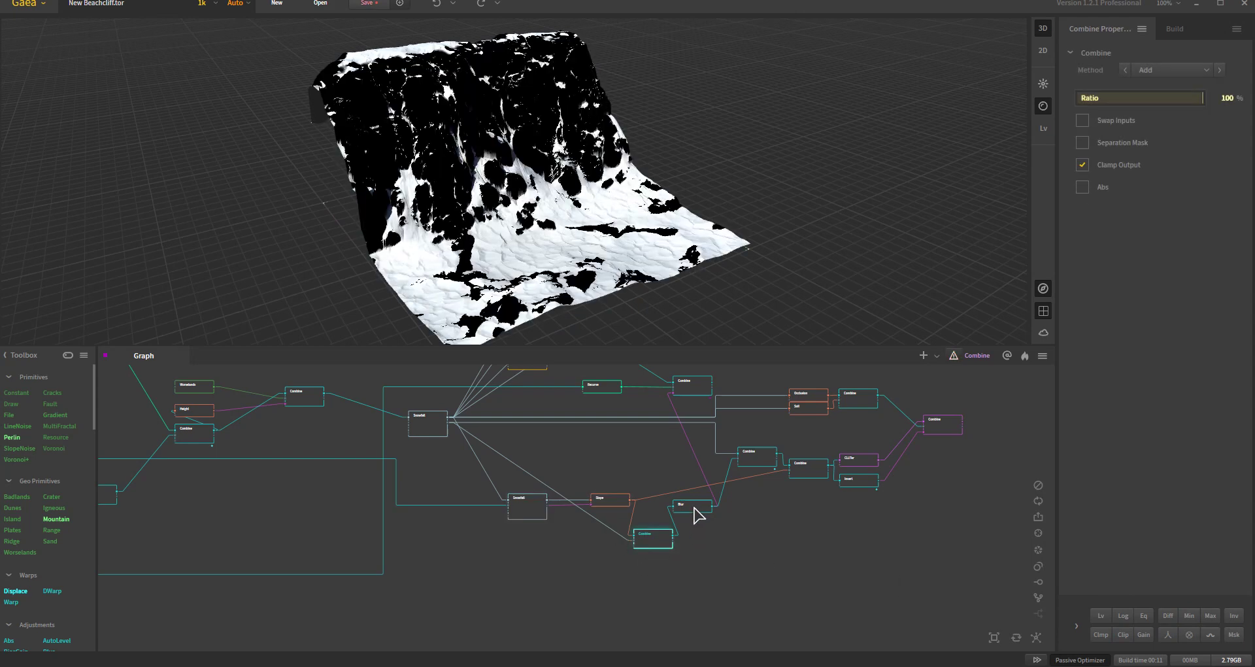
{"action": "left_click", "coordinate": [693, 508]}
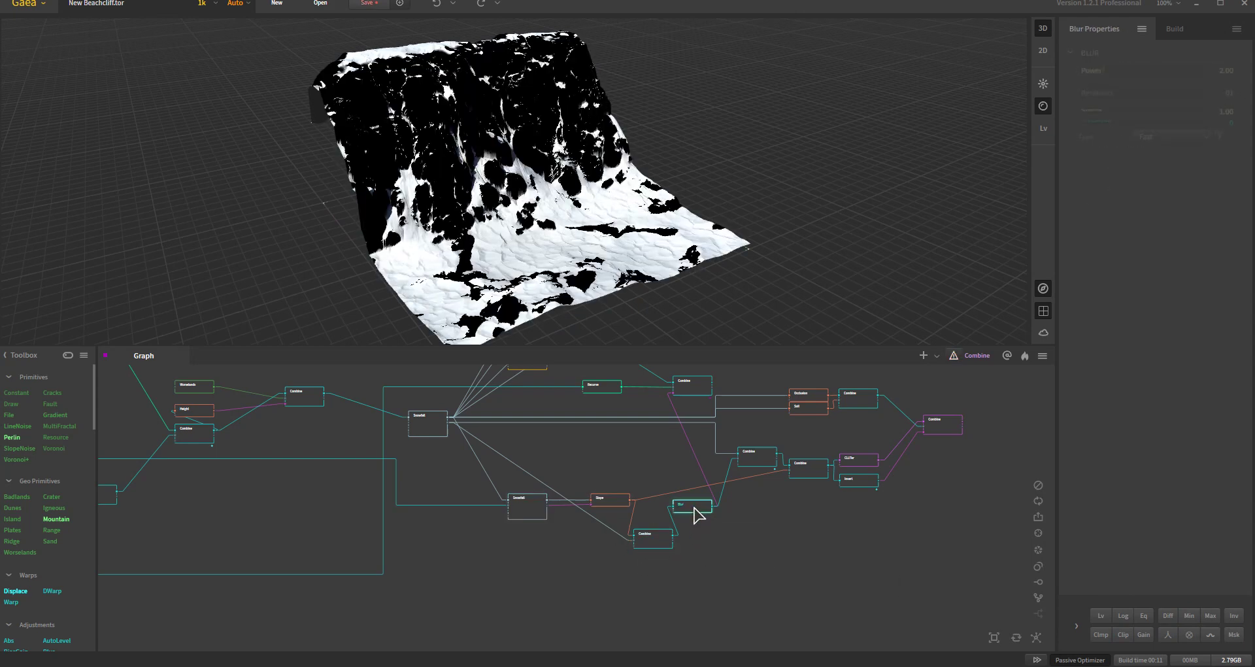
{"action": "left_click", "coordinate": [752, 456]}
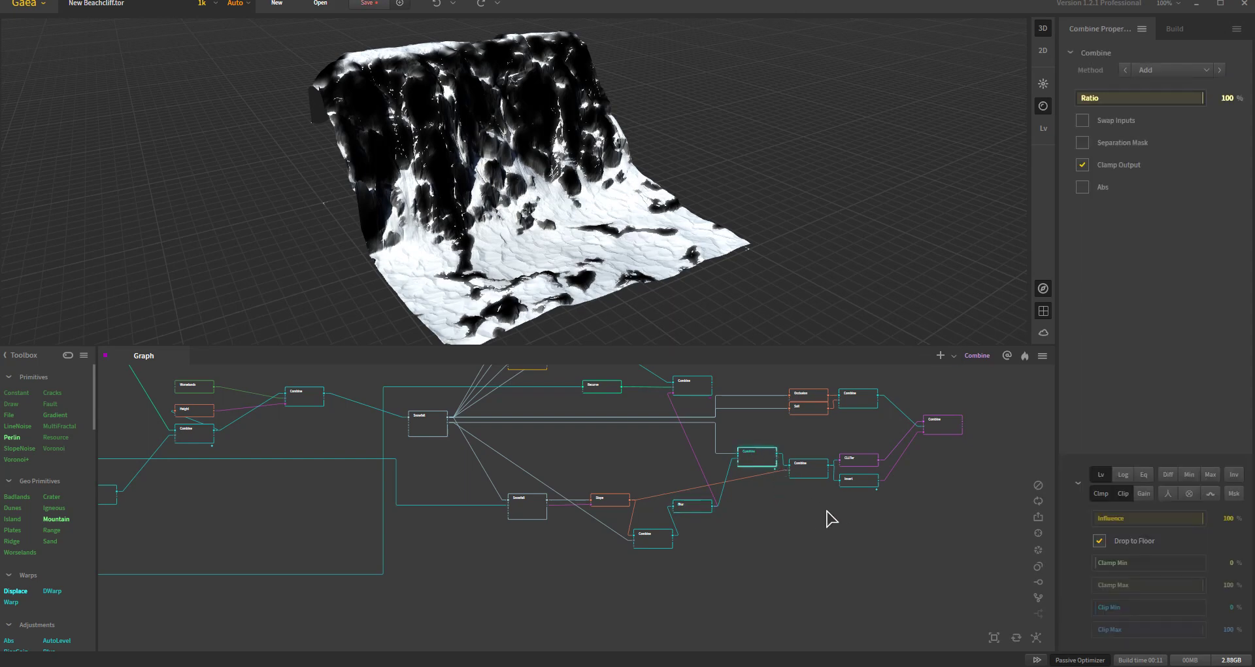
Step: Examine the post-process modifiers of the Add Combine fed by the Blur, and preview the Blur again for comparison
{"action": "scroll", "coordinate": [784, 508], "scroll_direction": "up", "scroll_amount": 4}
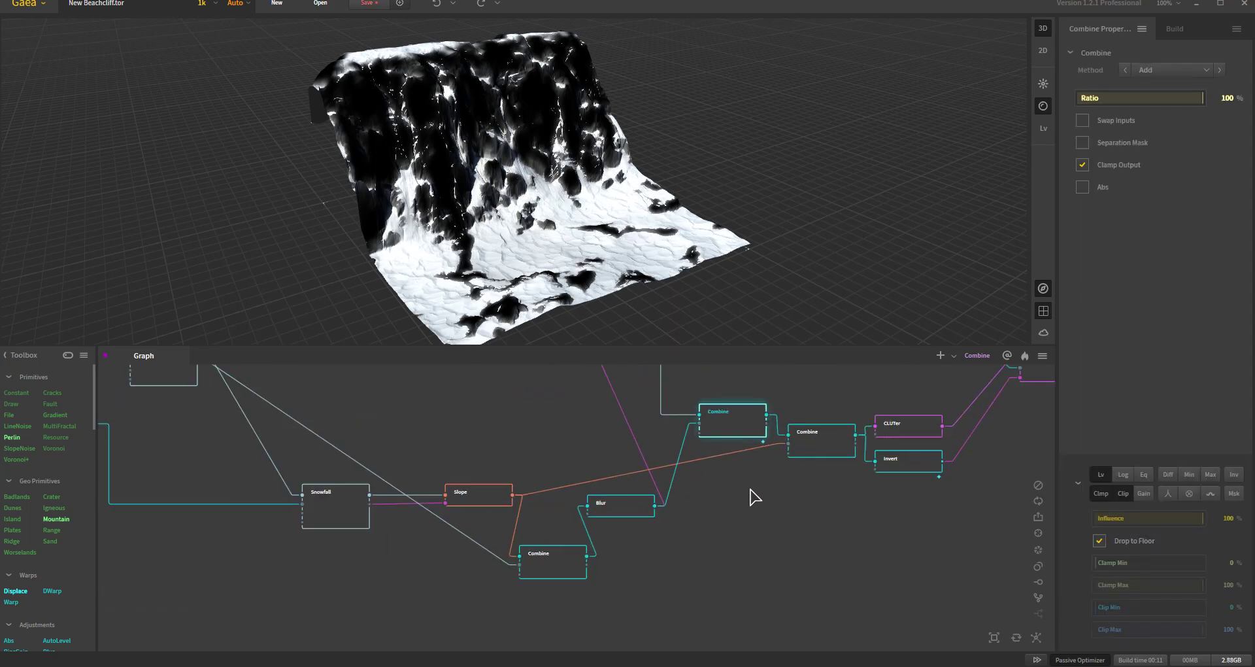
{"action": "middle_click_drag", "start_coordinate": [751, 499], "coordinate": [760, 551]}
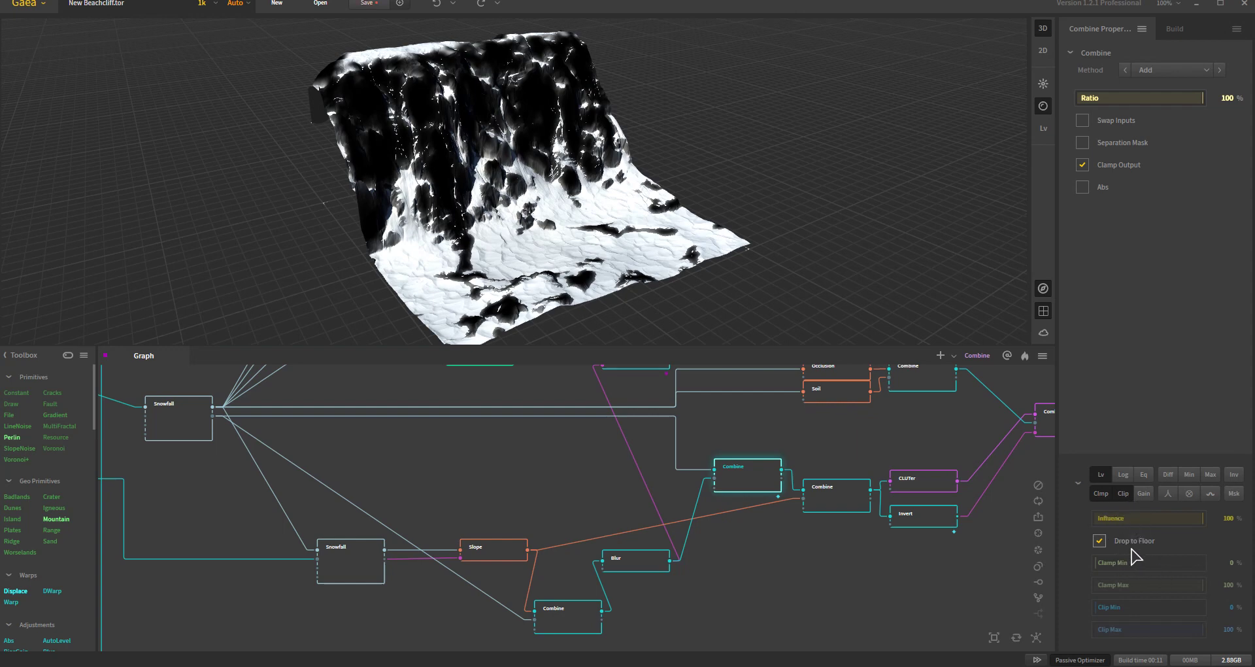
{"action": "left_click", "coordinate": [1100, 474]}
{"action": "left_click", "coordinate": [653, 561]}
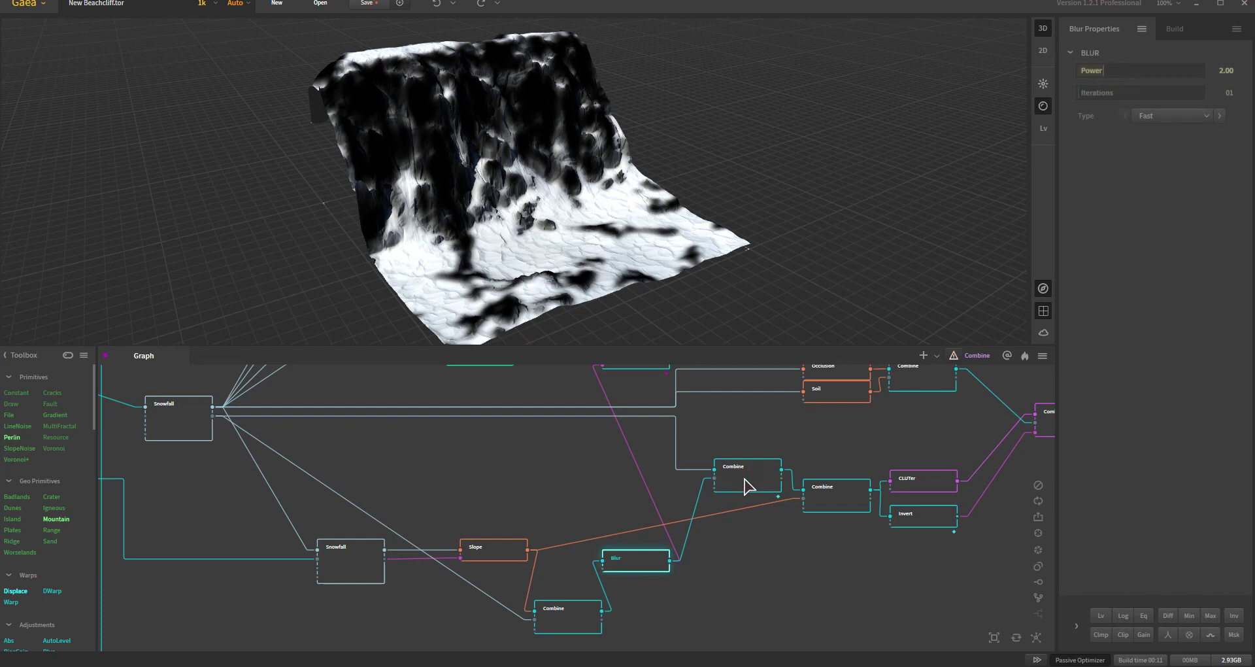
Step: Preview the two Combines ahead of CLUTer, and check the post-process modifiers of the Add Combine feeding the first Snowfall
{"action": "left_click", "coordinate": [748, 486]}
{"action": "left_click", "coordinate": [835, 506]}
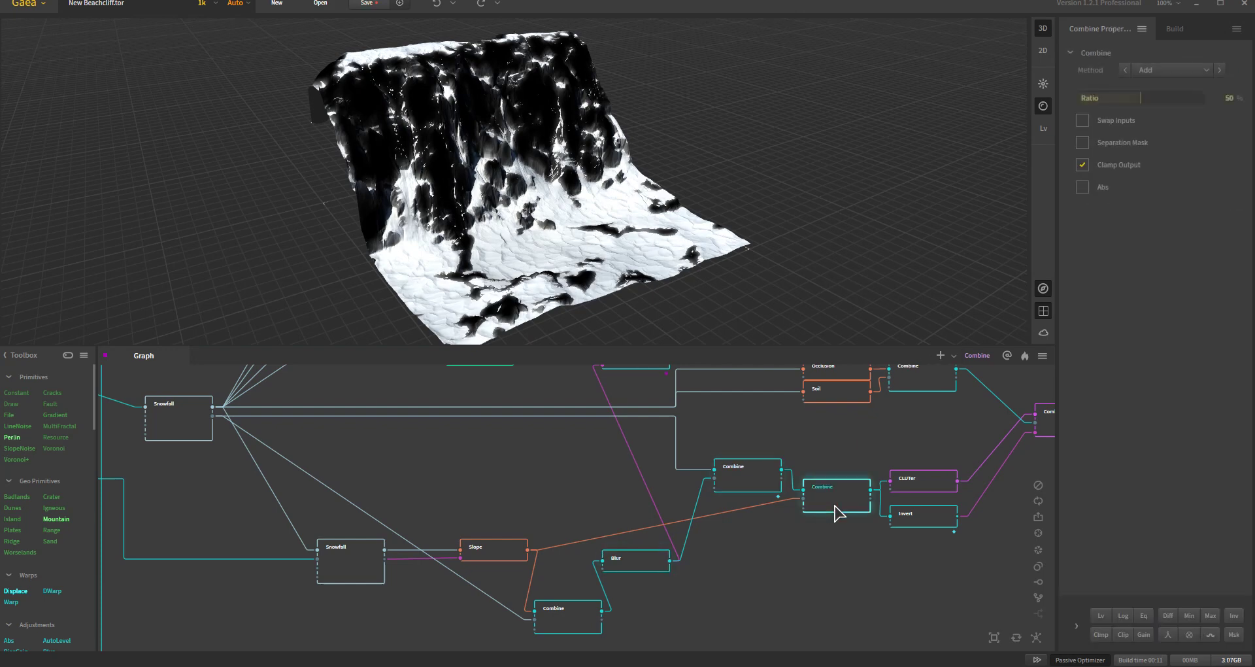
{"action": "scroll", "coordinate": [736, 579], "scroll_direction": "down", "scroll_amount": 5}
{"action": "middle_click_drag", "start_coordinate": [401, 471], "coordinate": [621, 536]}
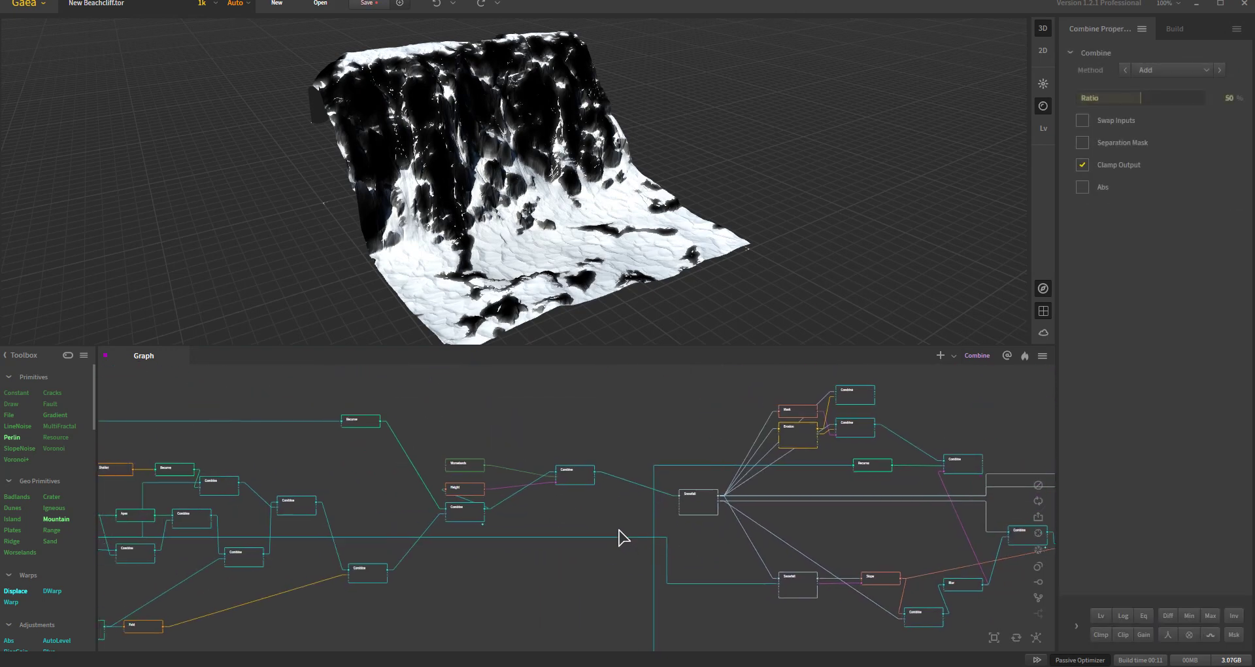
{"action": "left_click", "coordinate": [578, 478]}
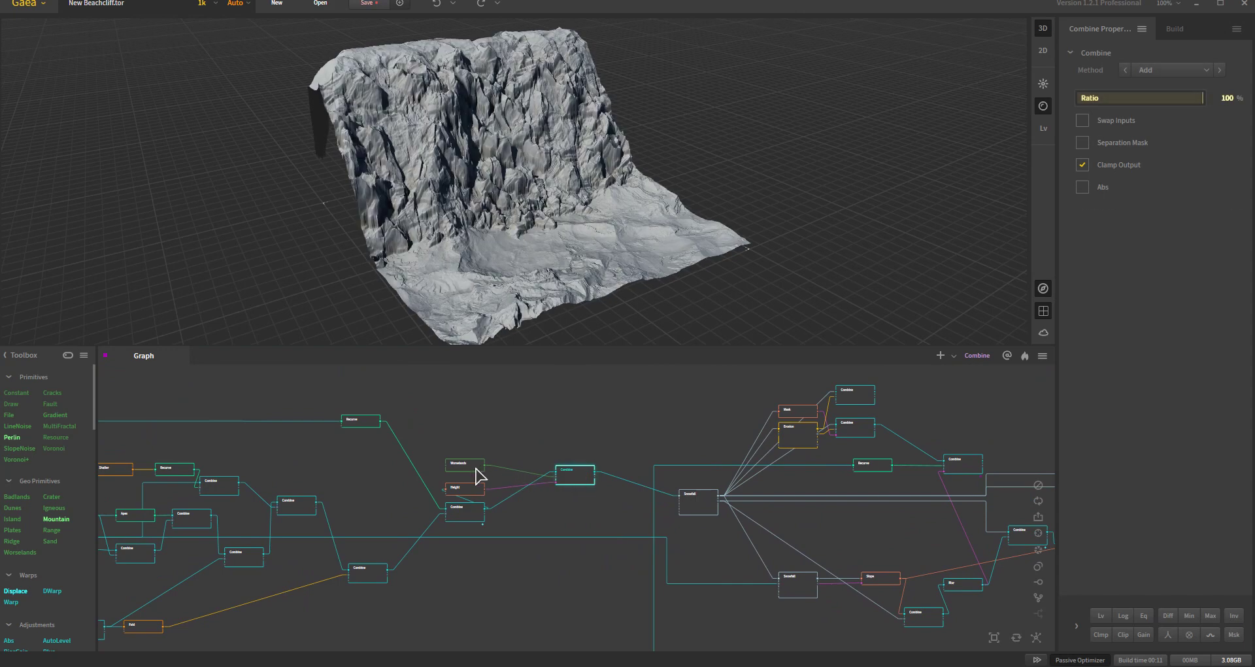
{"action": "left_click", "coordinate": [1075, 624]}
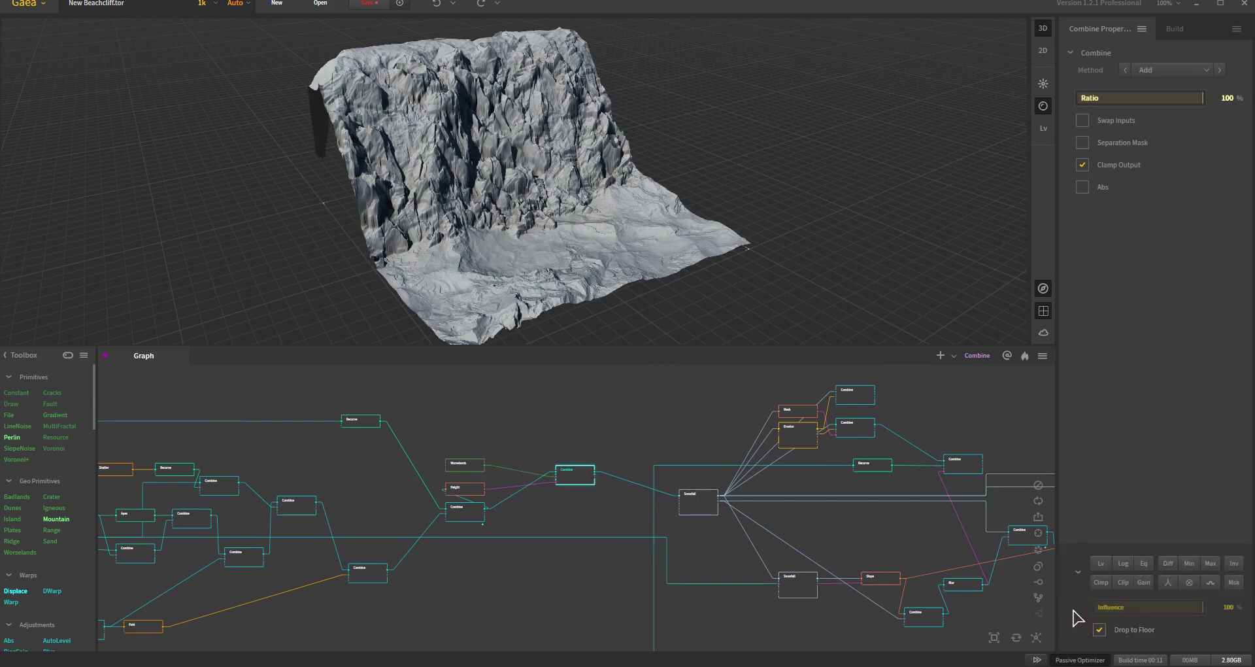
{"action": "left_click", "coordinate": [1078, 573]}
Step: Preview the Voronoi and Plates primitives at the start of the graph's upper branch
{"action": "middle_click_drag", "start_coordinate": [188, 462], "coordinate": [813, 508]}
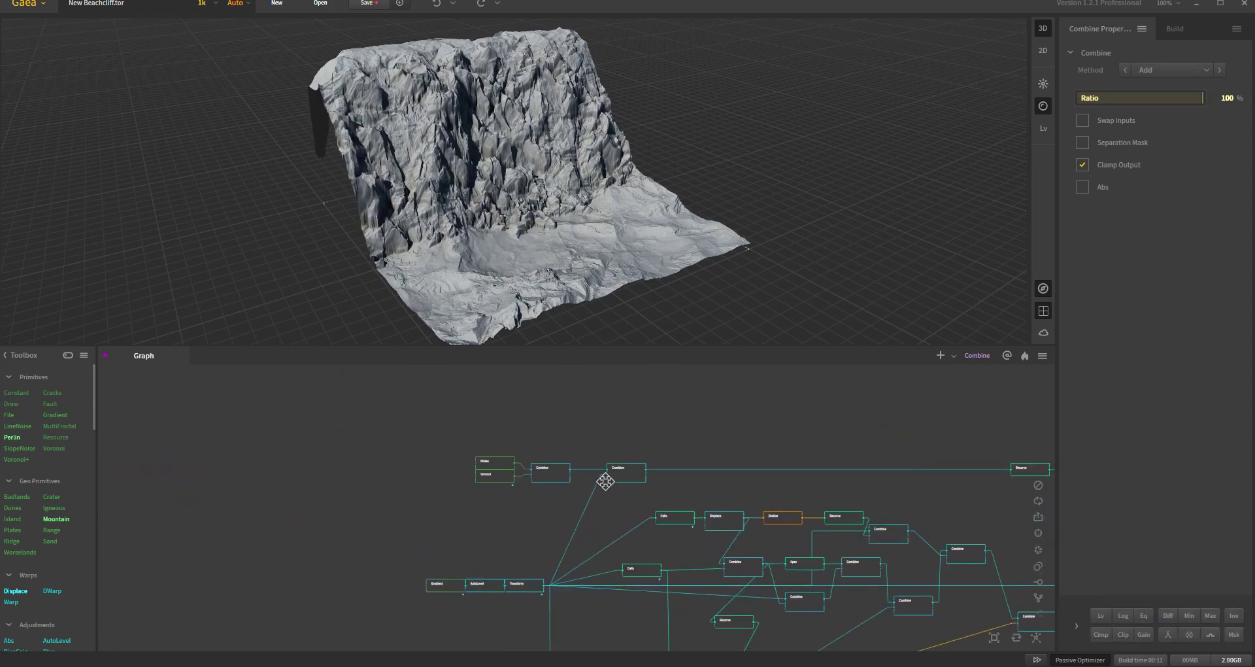
{"action": "middle_click_drag", "start_coordinate": [606, 481], "coordinate": [522, 473]}
{"action": "scroll", "coordinate": [522, 473], "scroll_direction": "up", "scroll_amount": 2}
{"action": "left_click", "coordinate": [500, 437]}
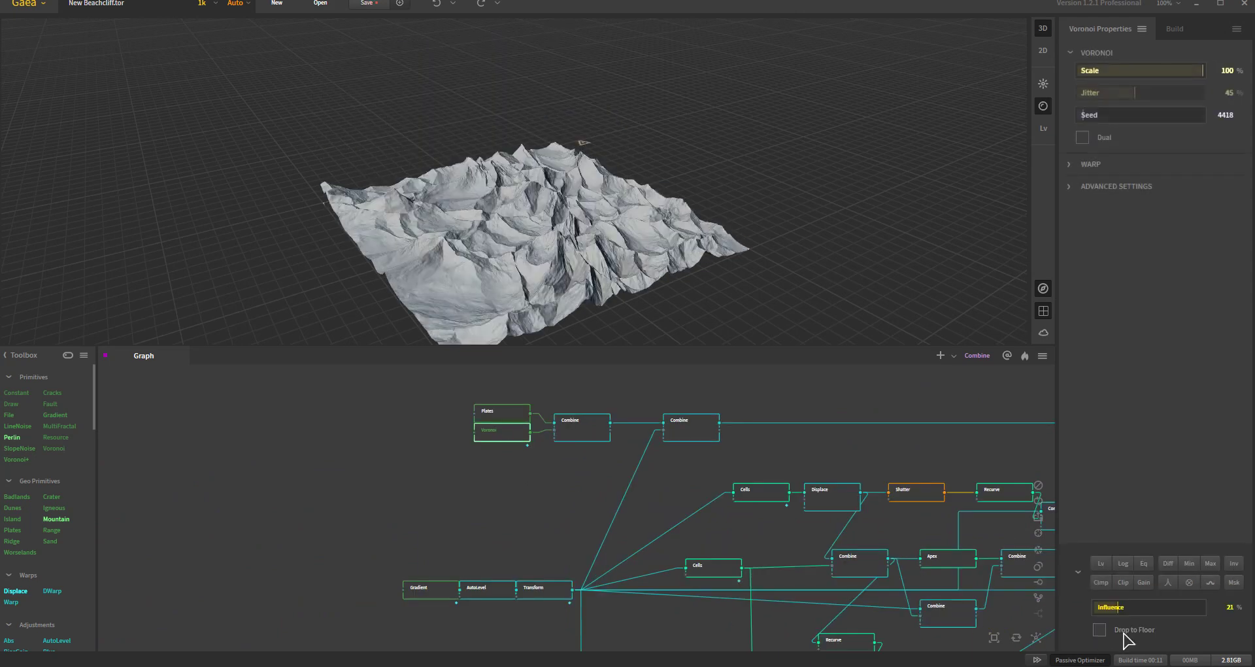
{"action": "left_click", "coordinate": [491, 418]}
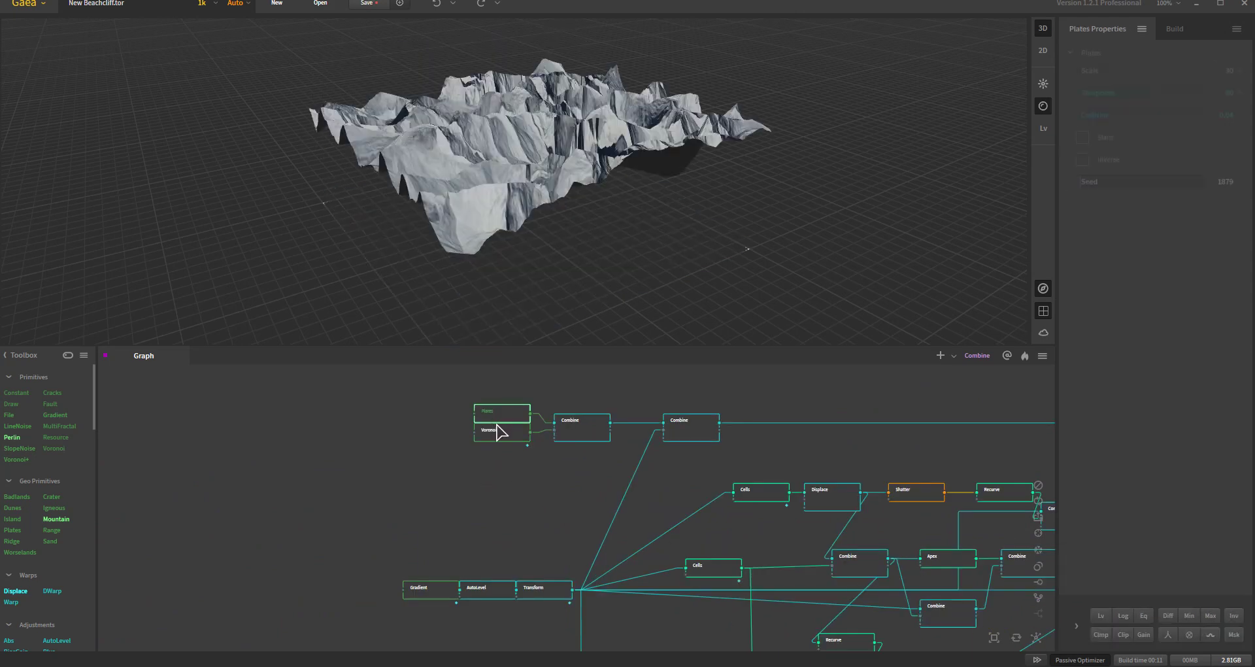
Step: Preview the two Voronoi primitives that feed the lower branch of the graph
{"action": "middle_click_drag", "start_coordinate": [484, 527], "coordinate": [482, 425]}
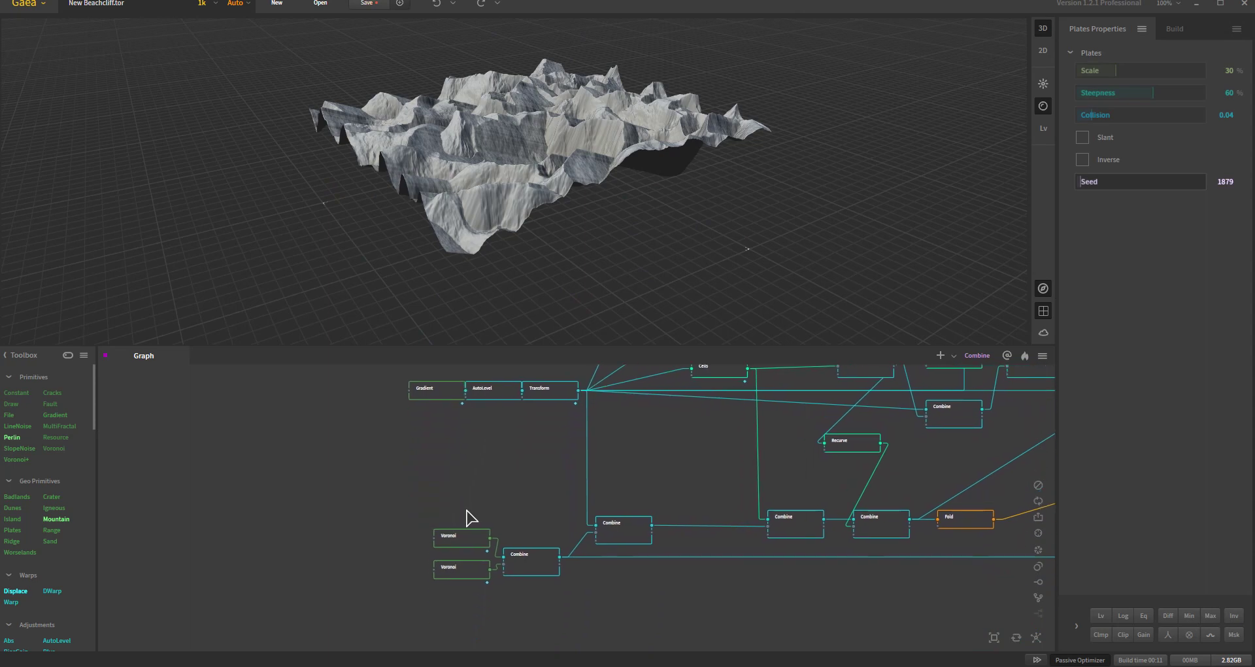
{"action": "left_click", "coordinate": [466, 541]}
{"action": "left_click", "coordinate": [487, 573]}
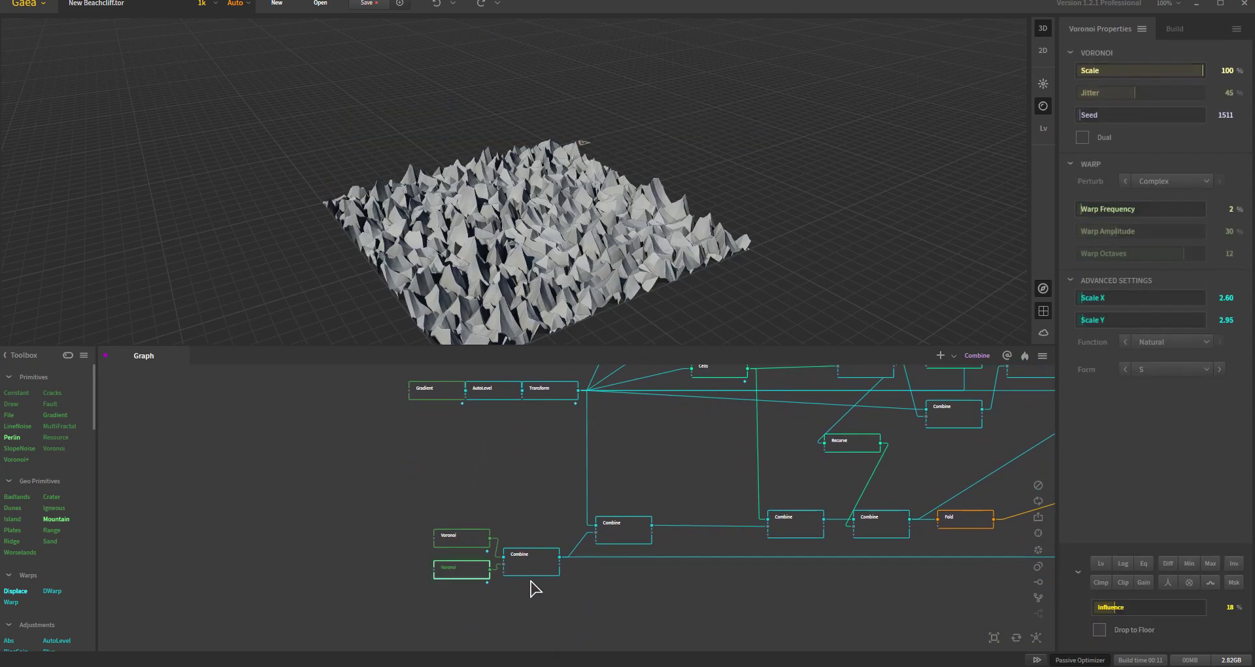
Step: Preview the lower branch from the Subtract Combine through the following two Combines to the Fold node
{"action": "middle_click_drag", "start_coordinate": [771, 563], "coordinate": [468, 594]}
{"action": "left_click", "coordinate": [425, 584]}
{"action": "left_click", "coordinate": [613, 591]}
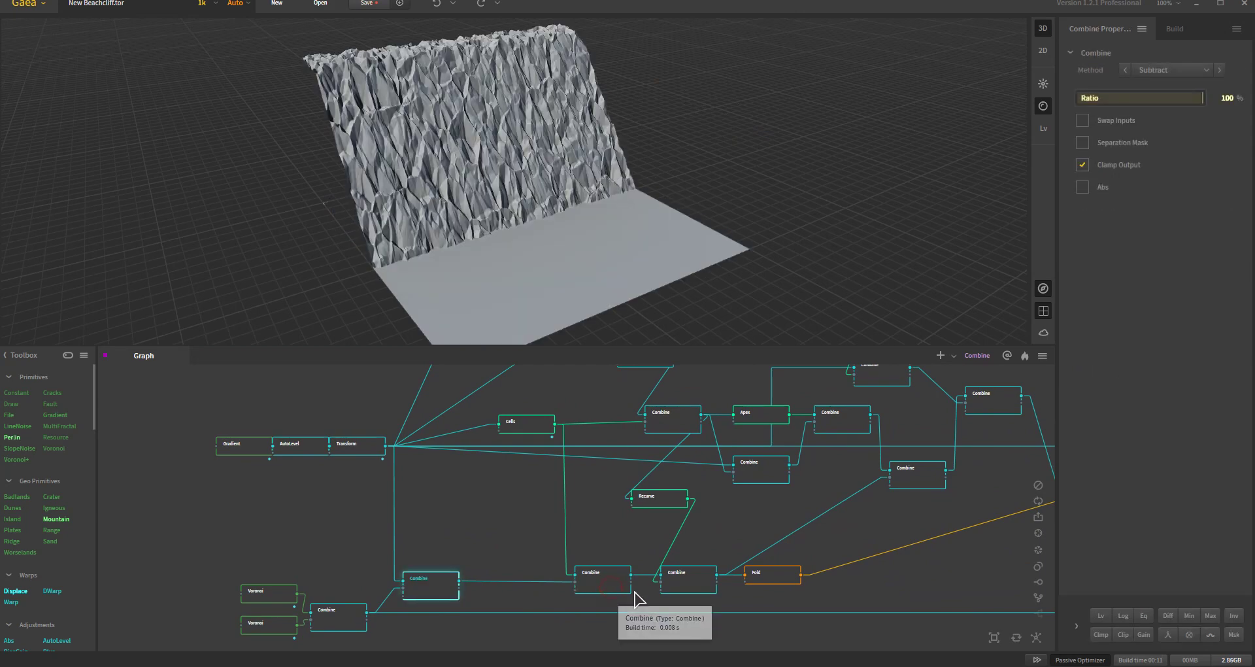
{"action": "left_click", "coordinate": [688, 580]}
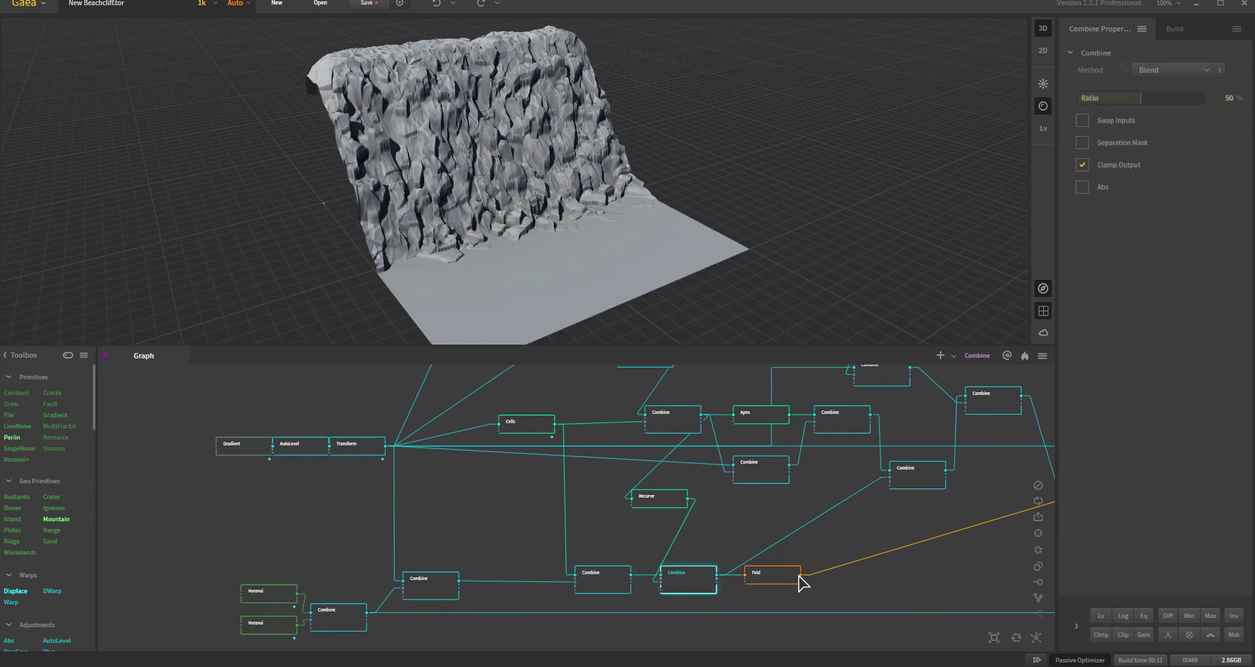
{"action": "left_click", "coordinate": [798, 579]}
Step: Preview the middle branch's Combines and Apex node, up to the Combine that merges in Fold
{"action": "middle_click_drag", "start_coordinate": [843, 532], "coordinate": [680, 552]}
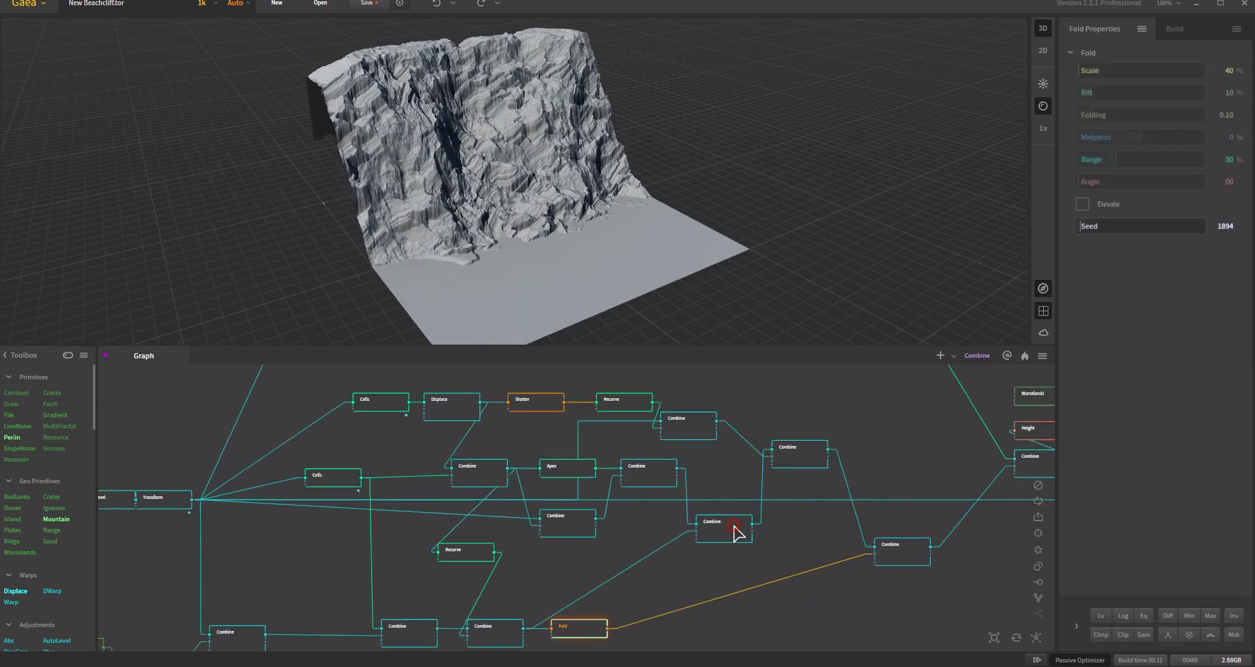
{"action": "left_click", "coordinate": [645, 475]}
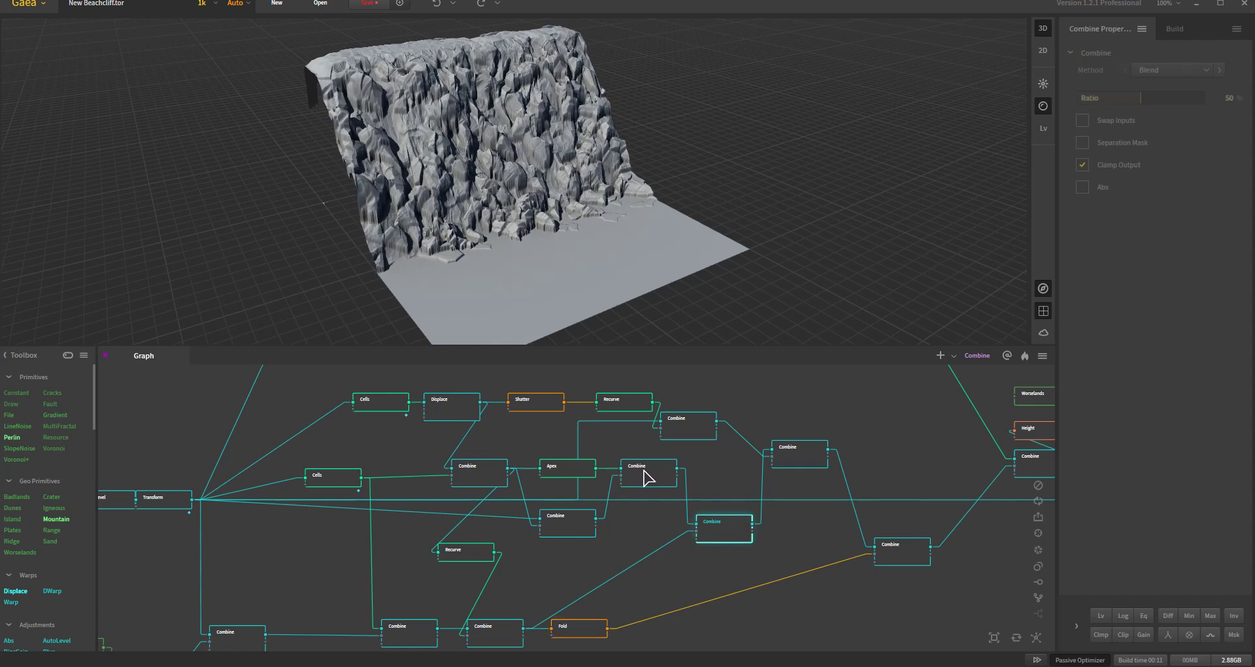
{"action": "left_click", "coordinate": [566, 472]}
{"action": "left_click", "coordinate": [483, 472]}
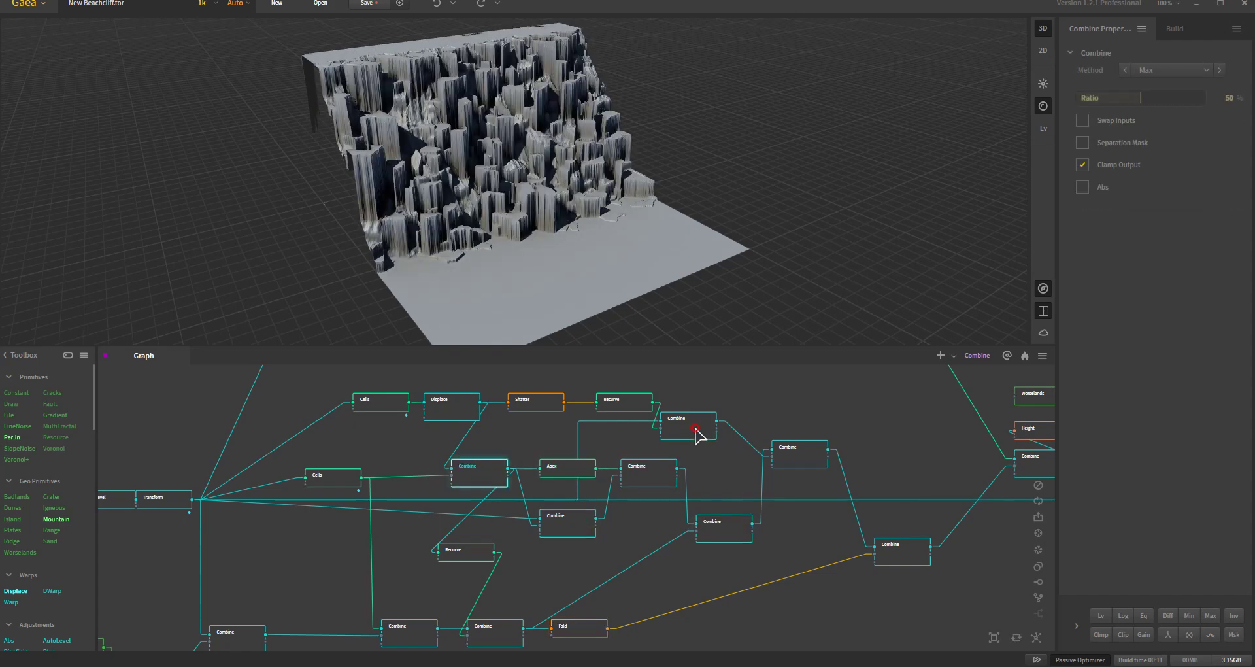
{"action": "left_click", "coordinate": [812, 458]}
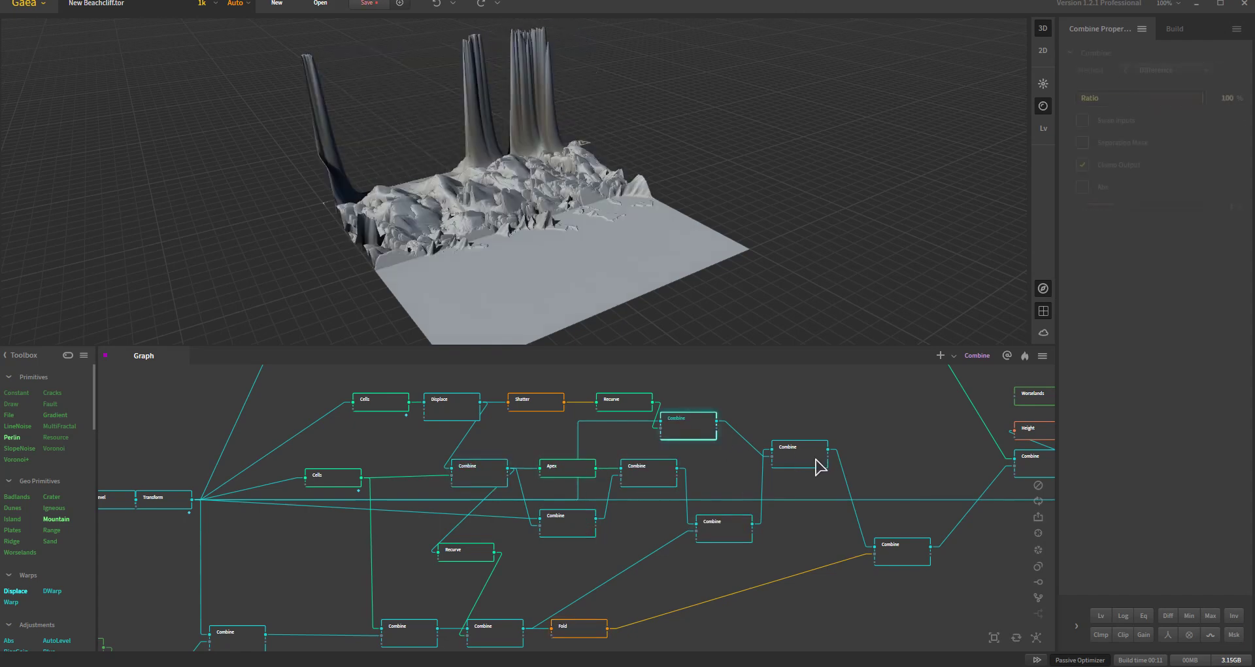
{"action": "left_click", "coordinate": [905, 559]}
Step: Preview the Combine that merges Recurve, its Height mask, the Worselands ground and the Add Combine joining them
{"action": "middle_click_drag", "start_coordinate": [988, 547], "coordinate": [555, 639]}
{"action": "left_click", "coordinate": [602, 549]}
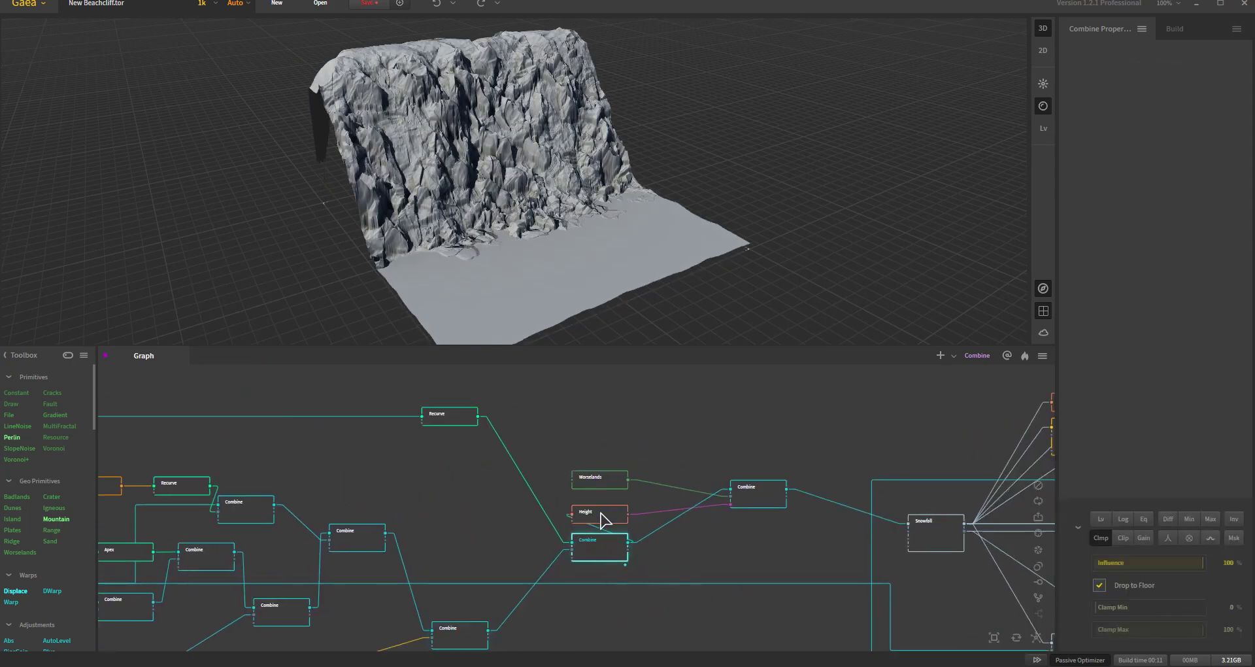
{"action": "left_click", "coordinate": [602, 517]}
{"action": "left_click", "coordinate": [616, 476]}
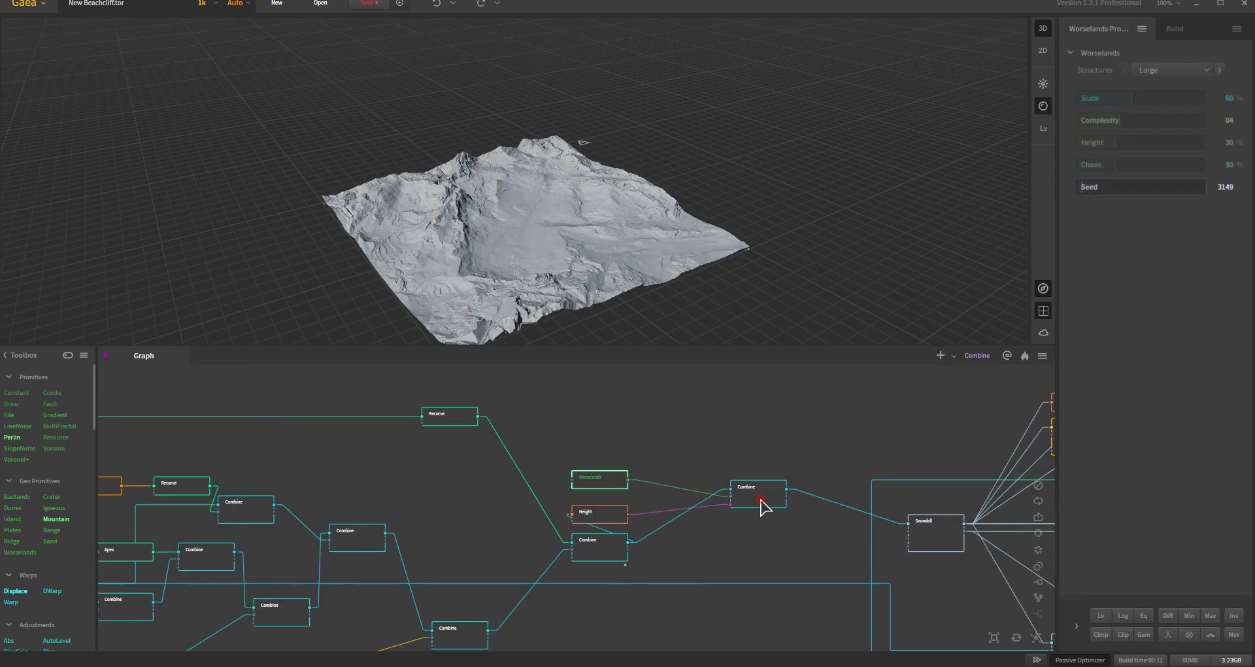
{"action": "left_click", "coordinate": [762, 503]}
Step: Preview the first Snowfall on the combined cliff terrain, and view the entire node graph
{"action": "middle_click_drag", "start_coordinate": [854, 557], "coordinate": [673, 556]}
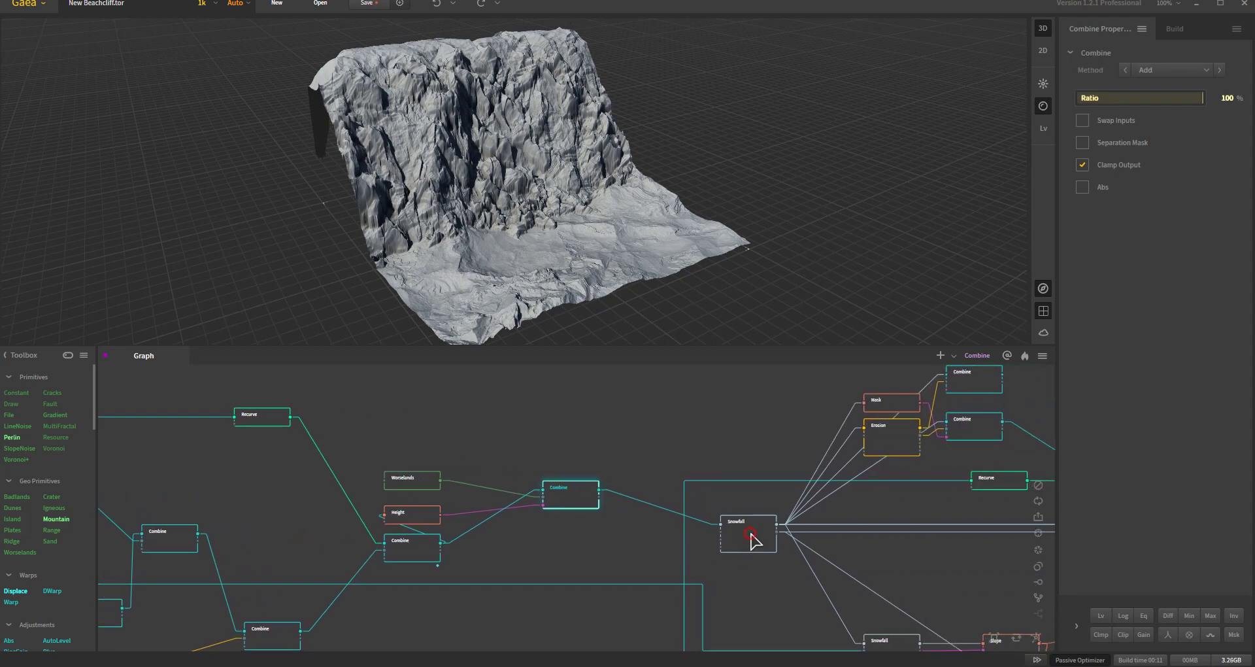
{"action": "left_click", "coordinate": [751, 540]}
{"action": "scroll", "coordinate": [726, 575], "scroll_direction": "down", "scroll_amount": 1}
{"action": "scroll", "coordinate": [726, 575], "scroll_direction": "down", "scroll_amount": 2}
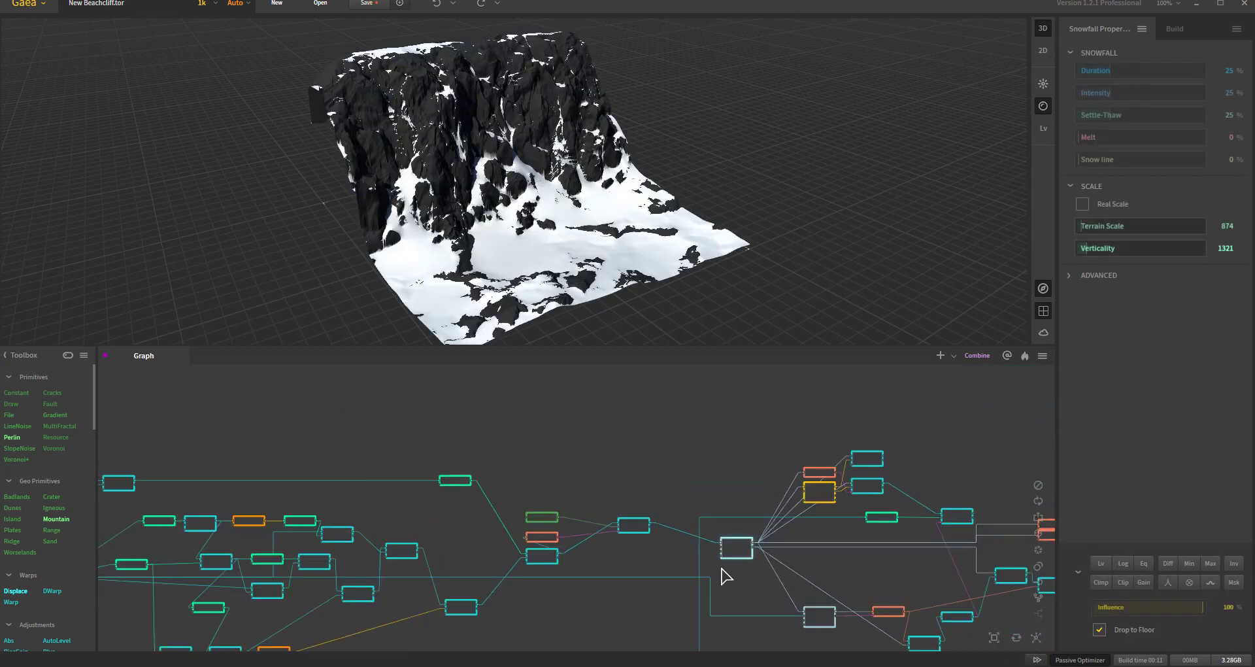
{"action": "middle_click_drag", "start_coordinate": [624, 598], "coordinate": [637, 550]}
{"action": "scroll", "coordinate": [699, 565], "scroll_direction": "down", "scroll_amount": 2}
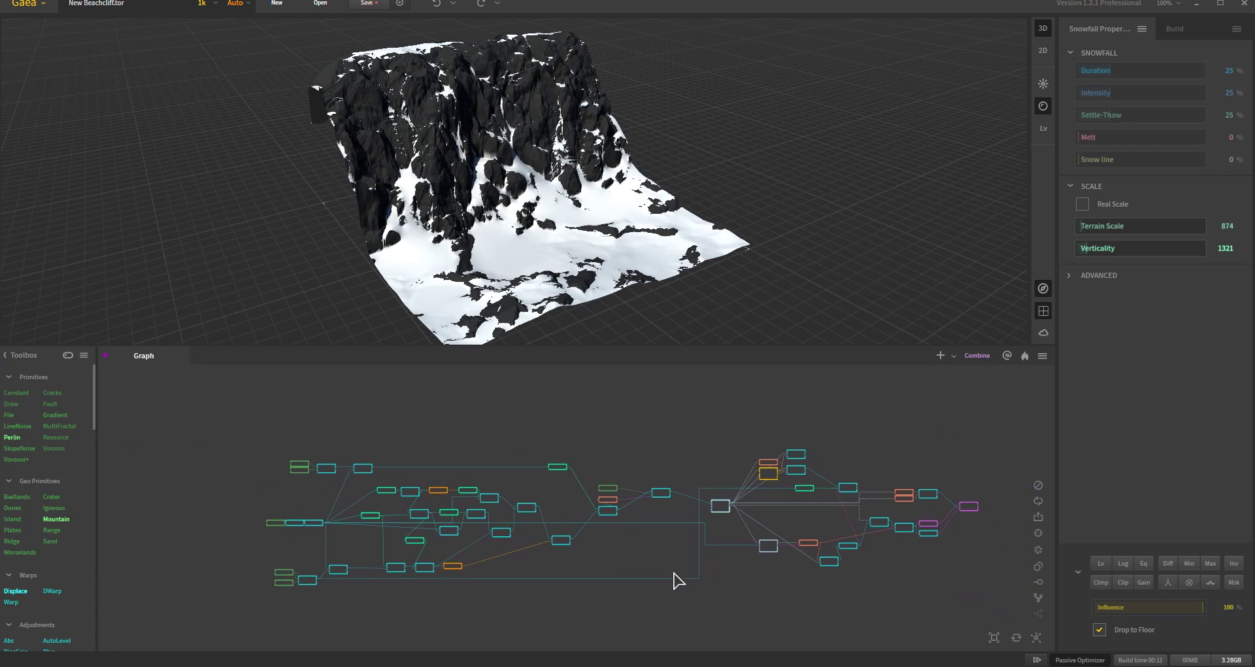